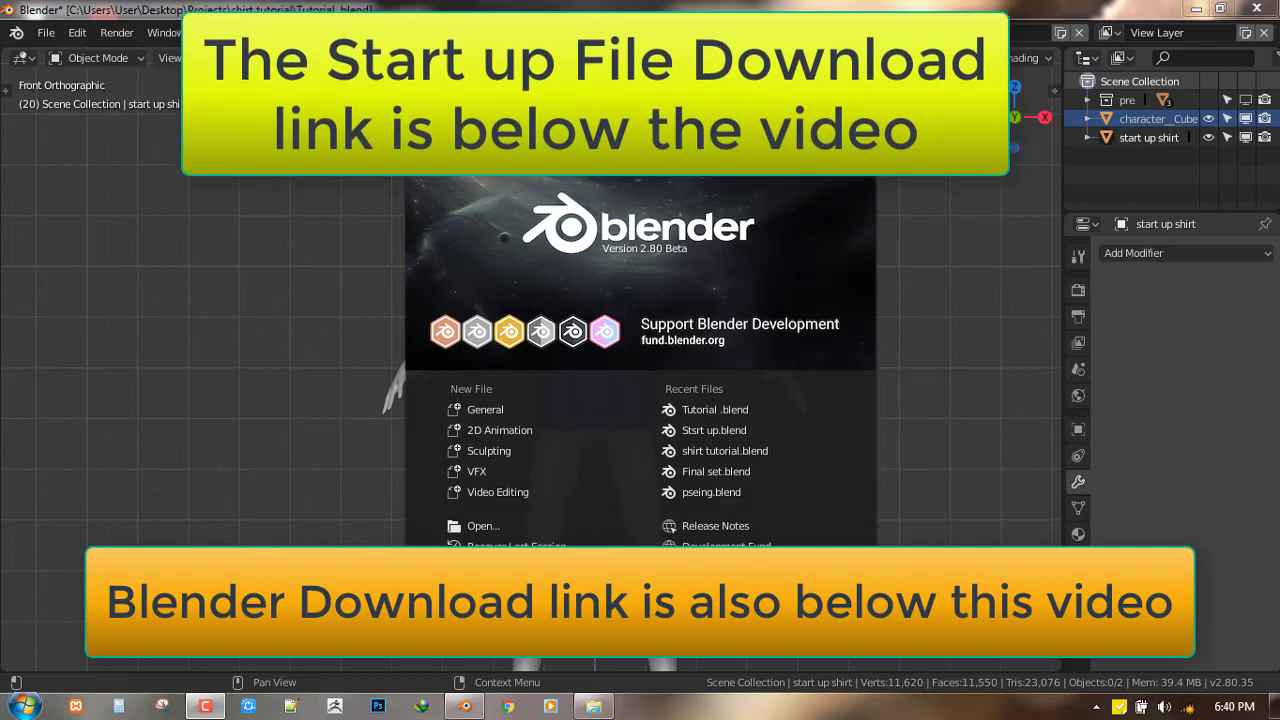
- Dismiss the splash screen and examine the T-shirt on the character in front view
click(246, 371)
middle_drag(719, 365, 563, 371)
key(KP_1)
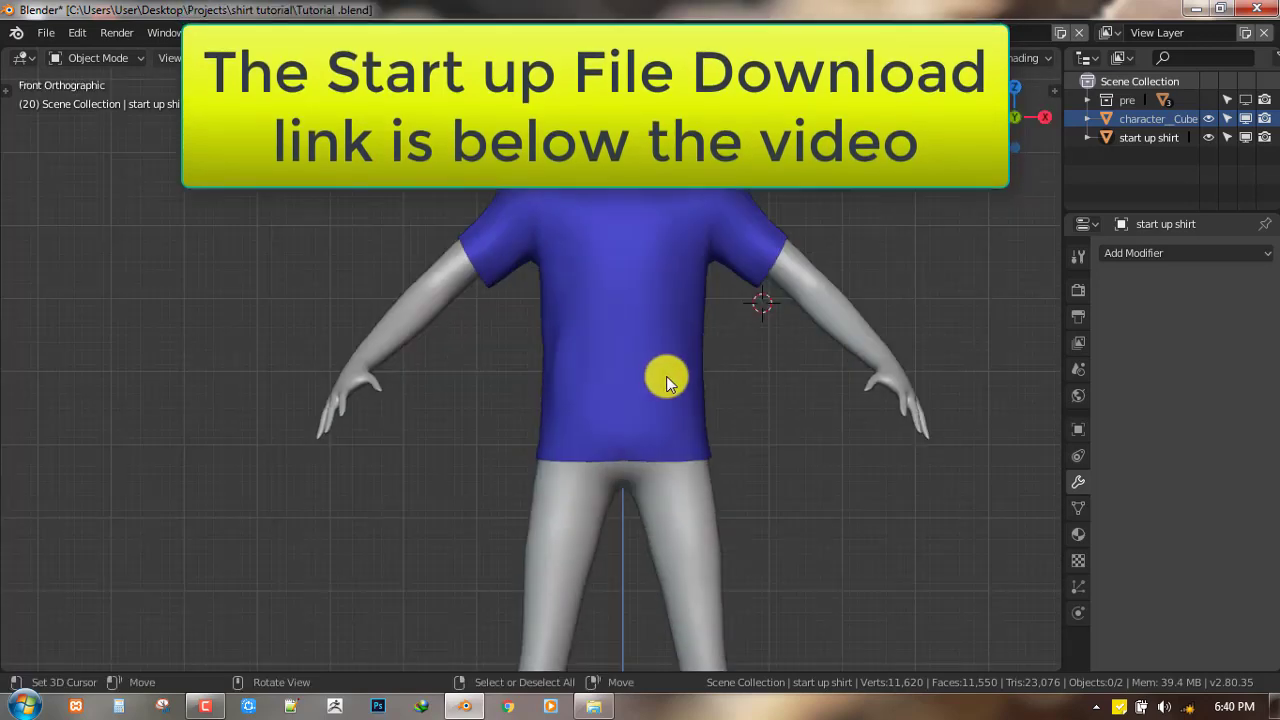
scroll(667, 381, down, 4)
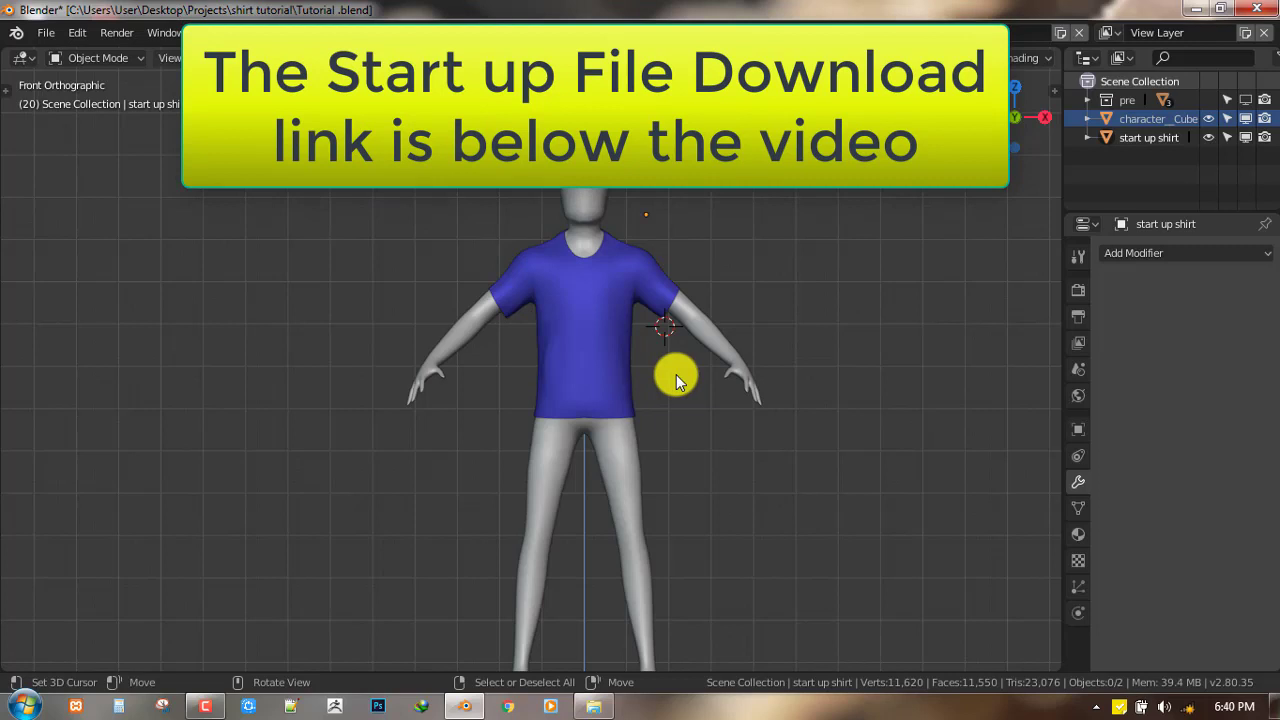
scroll(677, 381, up, 2)
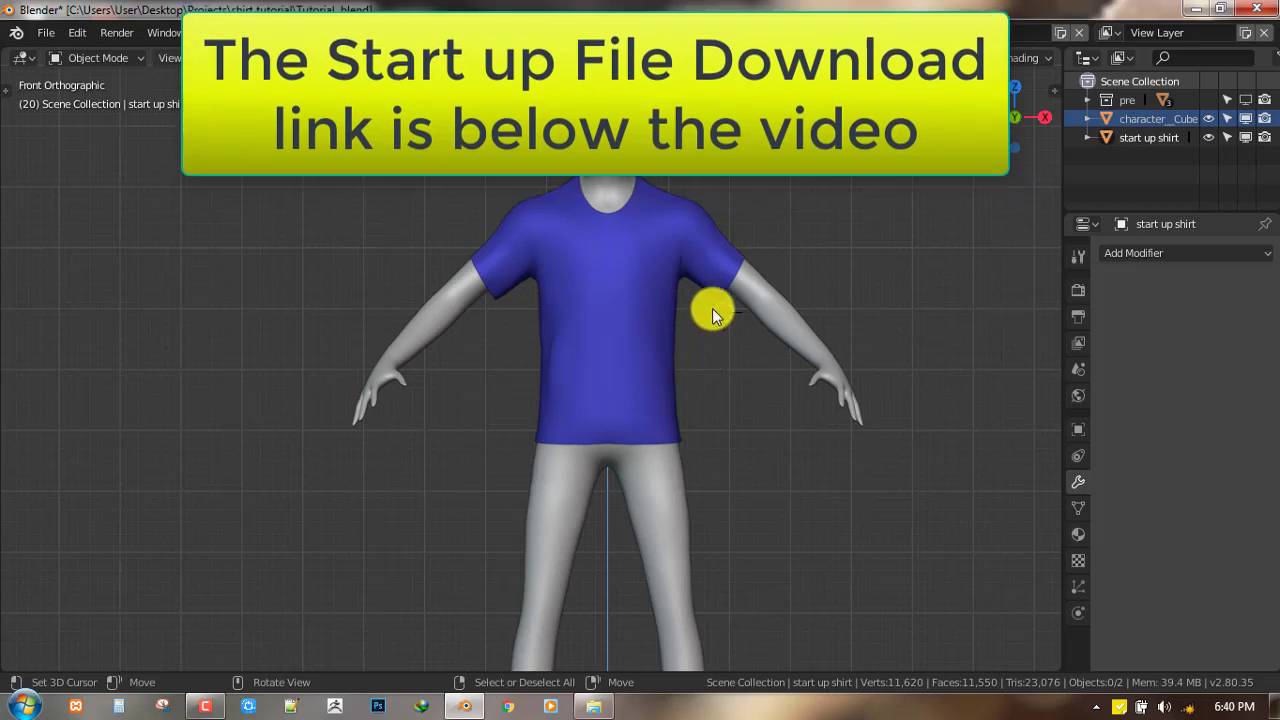
scroll(712, 302, up, 3)
shift+middle_drag(719, 275, 640, 360)
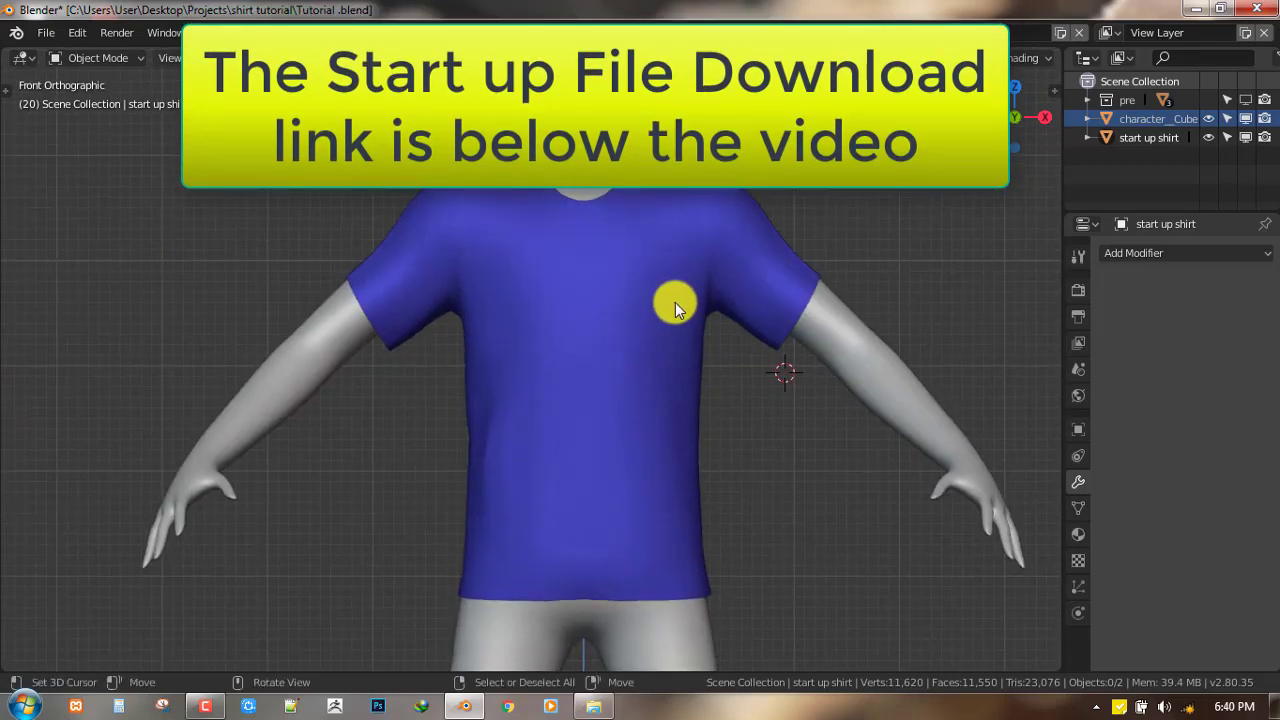
- Select the shirt and sketch a pocket outline on the chest with the Annotate tool
click(672, 298)
shift+right_click(622, 260)
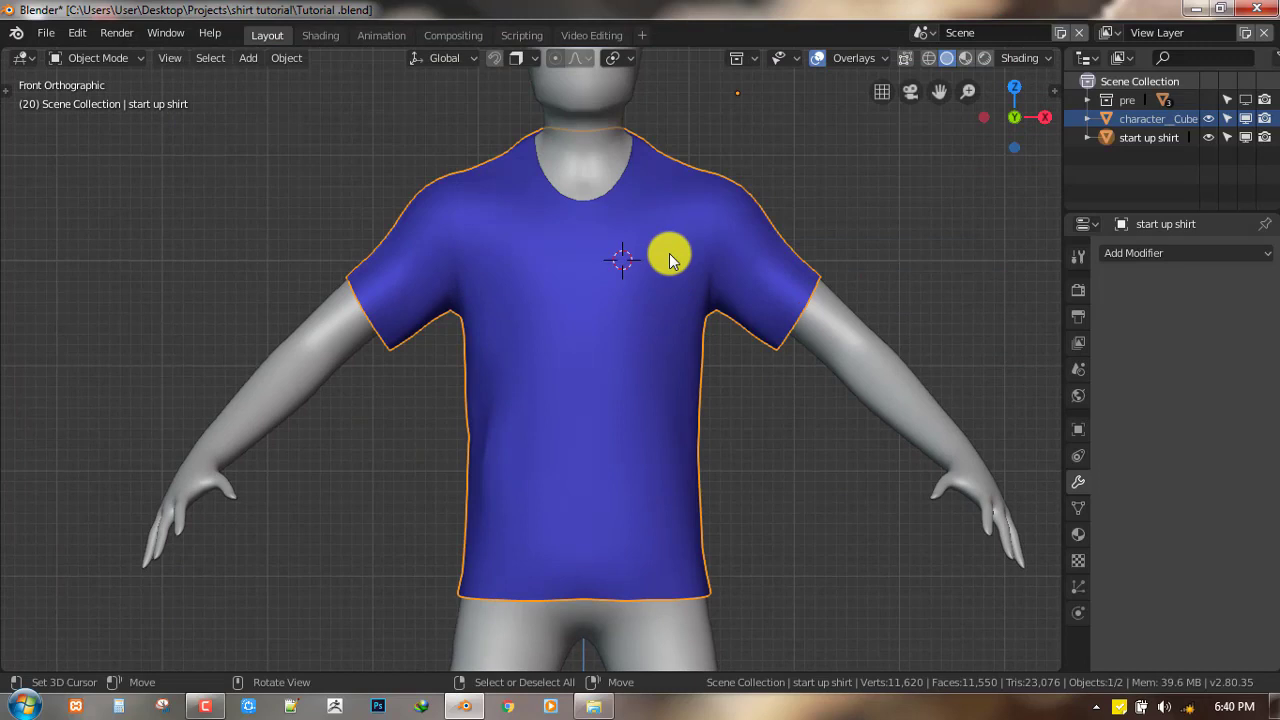
mouse_move(621, 261)
mouse_down()
mouse_move(689, 257)
mouse_move(692, 340)
mouse_move(623, 297)
mouse_move(620, 257)
mouse_up()
key(shift+space)
click(605, 359)
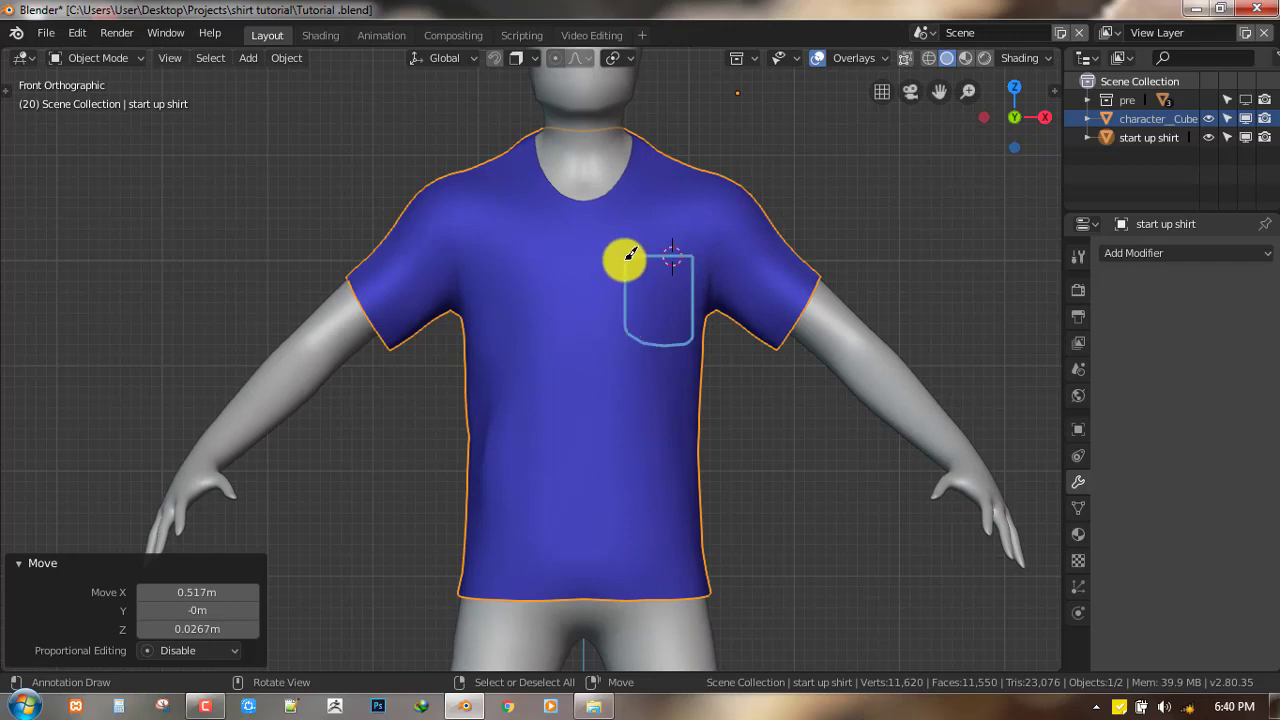
mouse_move(646, 337)
middle_down()
mouse_move(575, 352)
mouse_move(771, 363)
mouse_move(757, 377)
mouse_move(737, 326)
middle_up()
- Delete the pocket annotation and switch back to the Select tool
key(n)
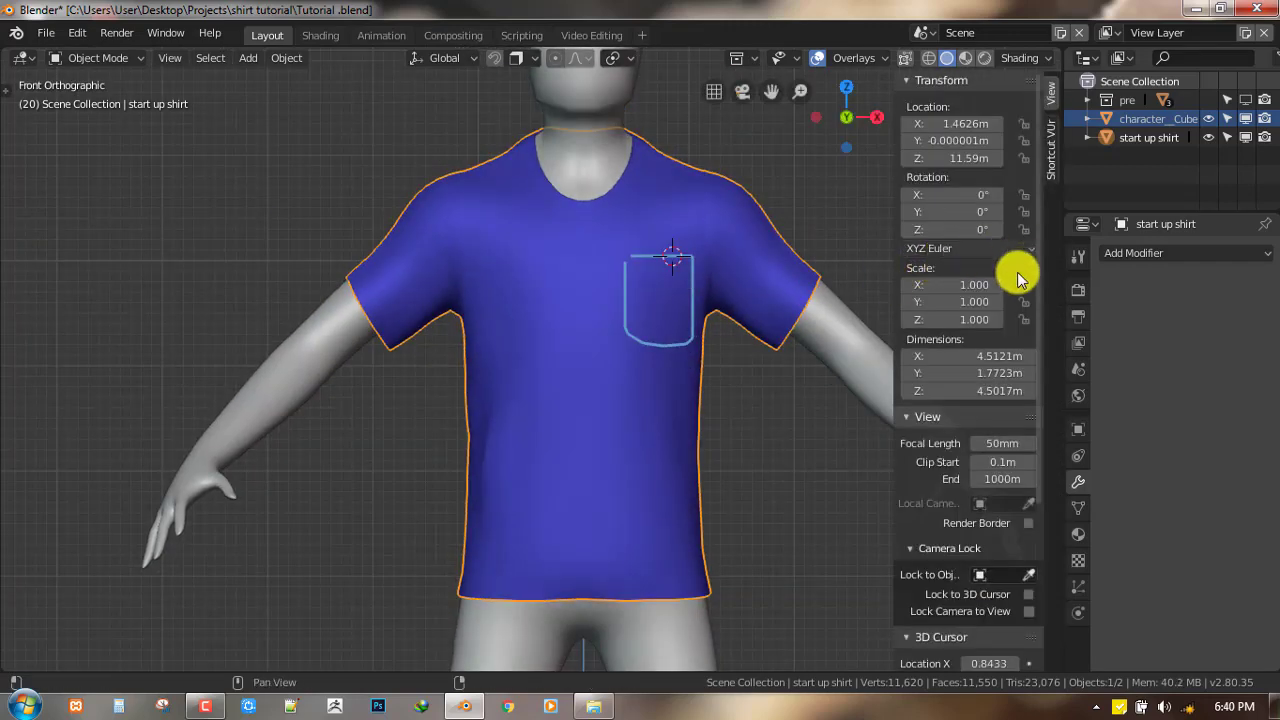
scroll(1020, 543, down, 3)
scroll(1020, 543, down, 3)
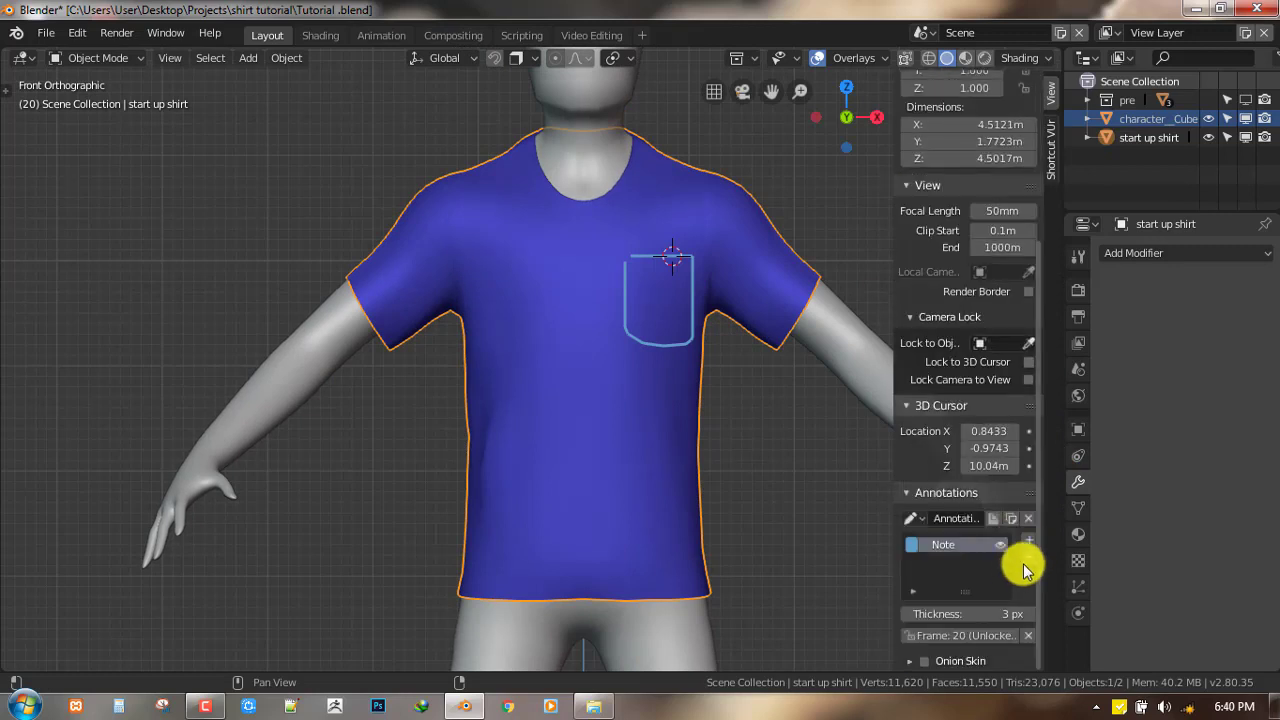
key(n)
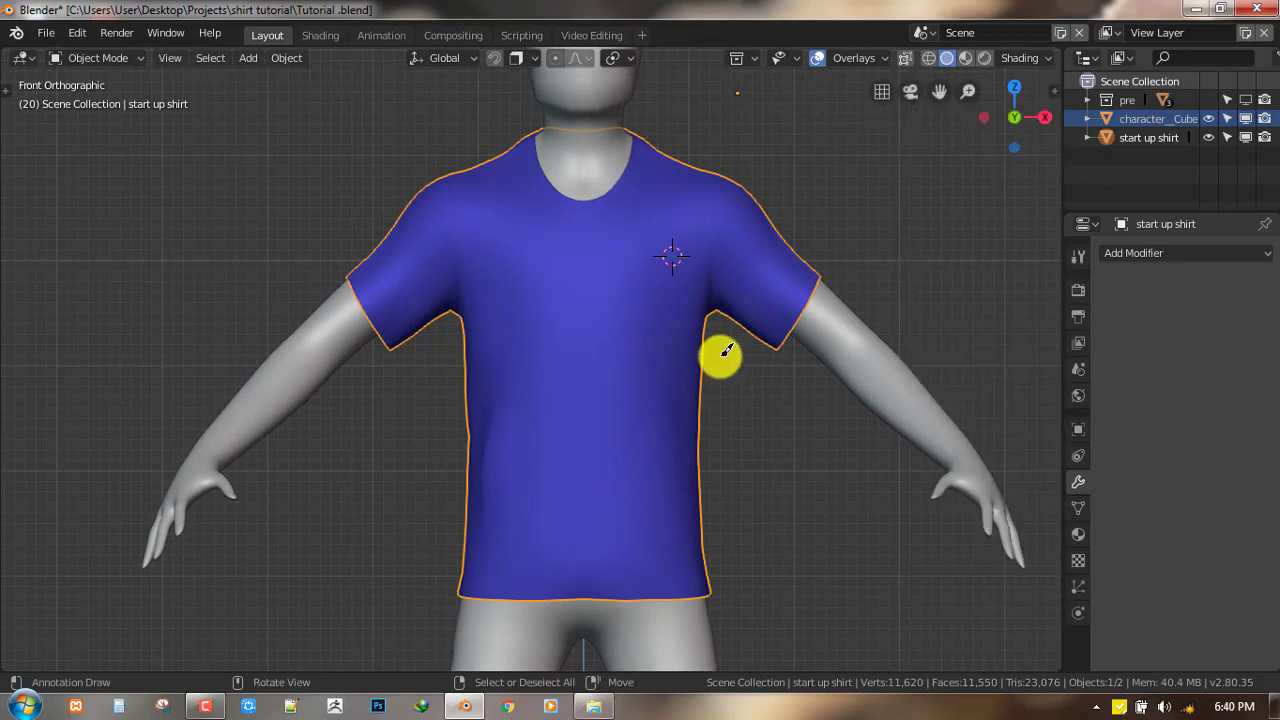
key(shift+space)
click(645, 246)
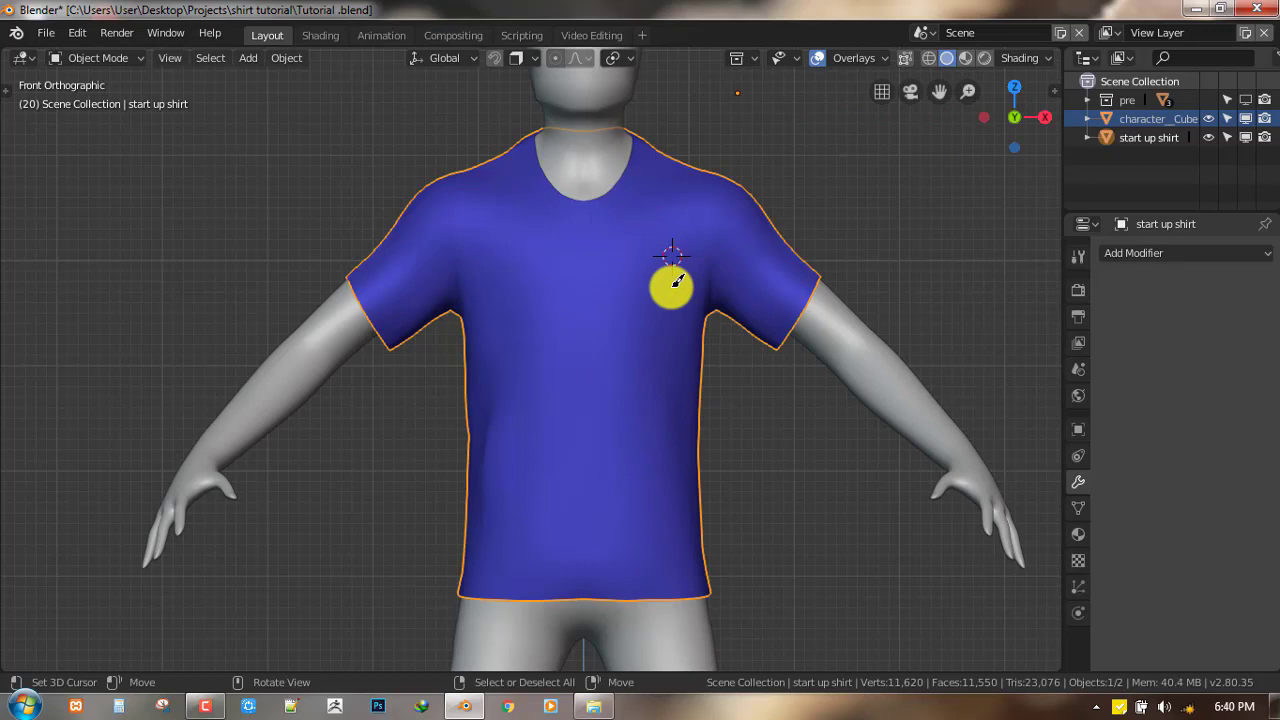
scroll(677, 283, up, 3)
scroll(737, 276, down, 3)
key(shift+space)
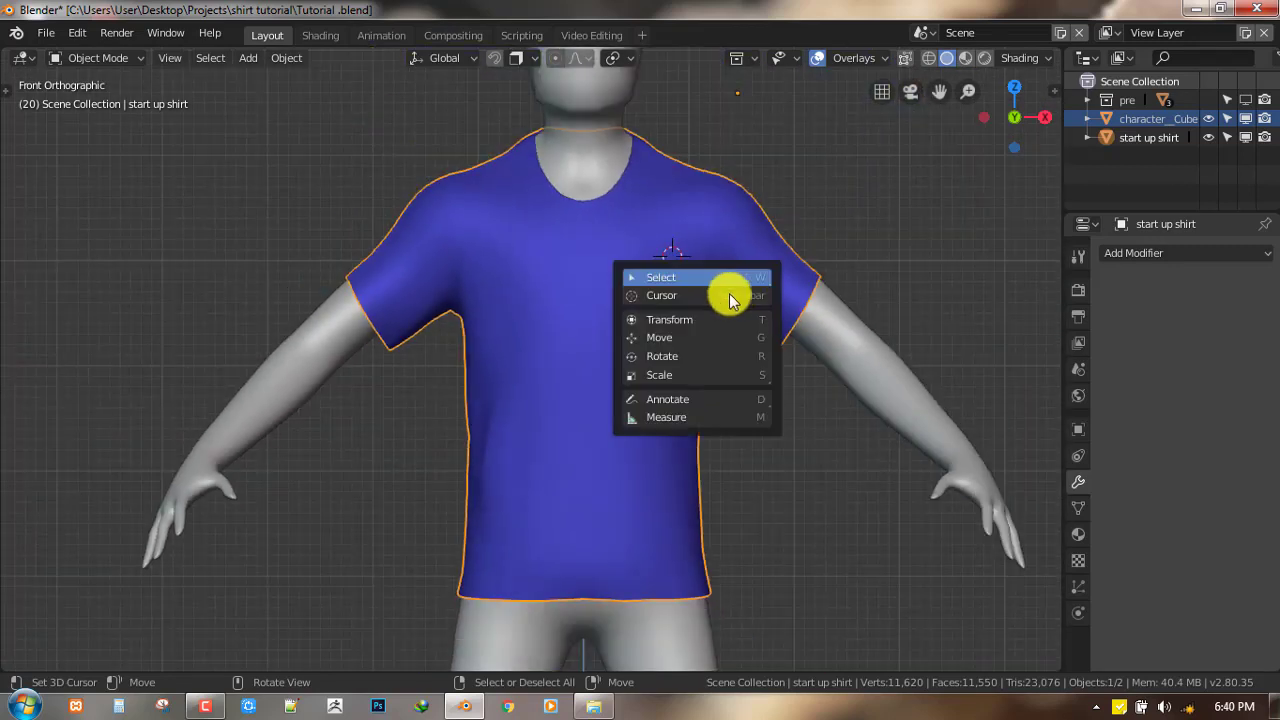
click(728, 276)
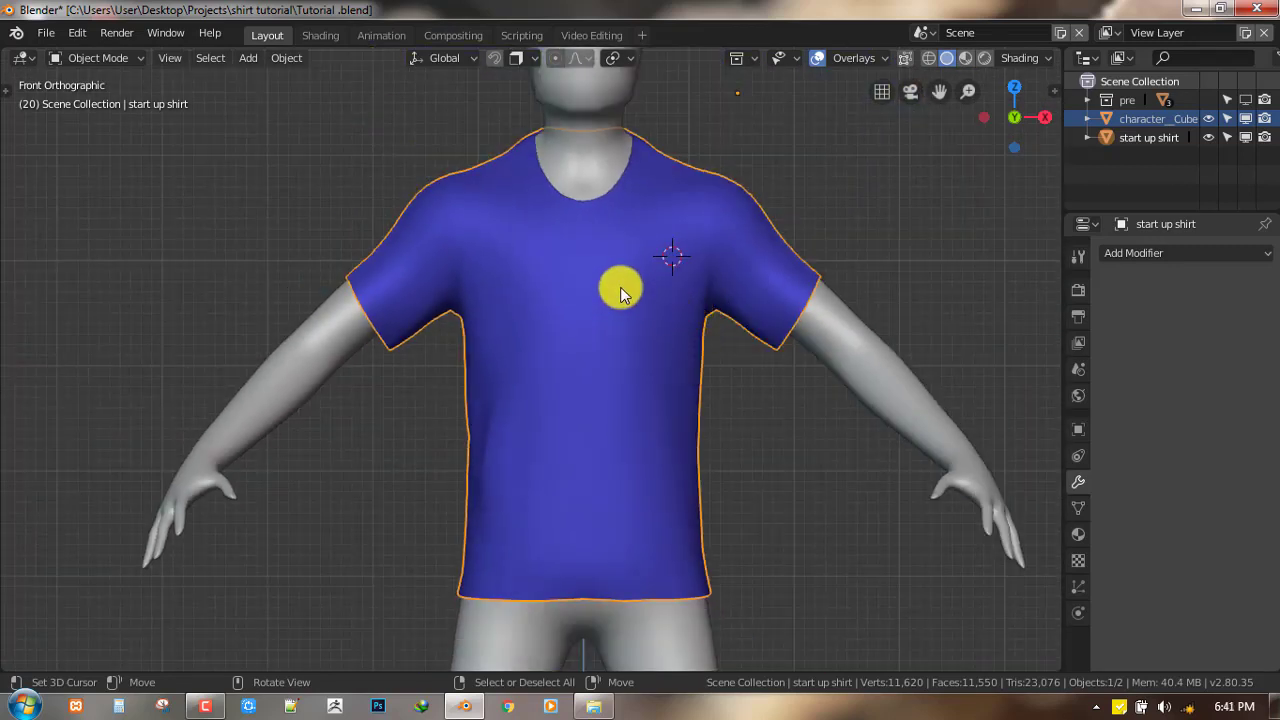
- Examine the selected shirt from the front, sides and back
middle_drag(660, 259, 537, 280)
middle_drag(637, 283, 754, 330)
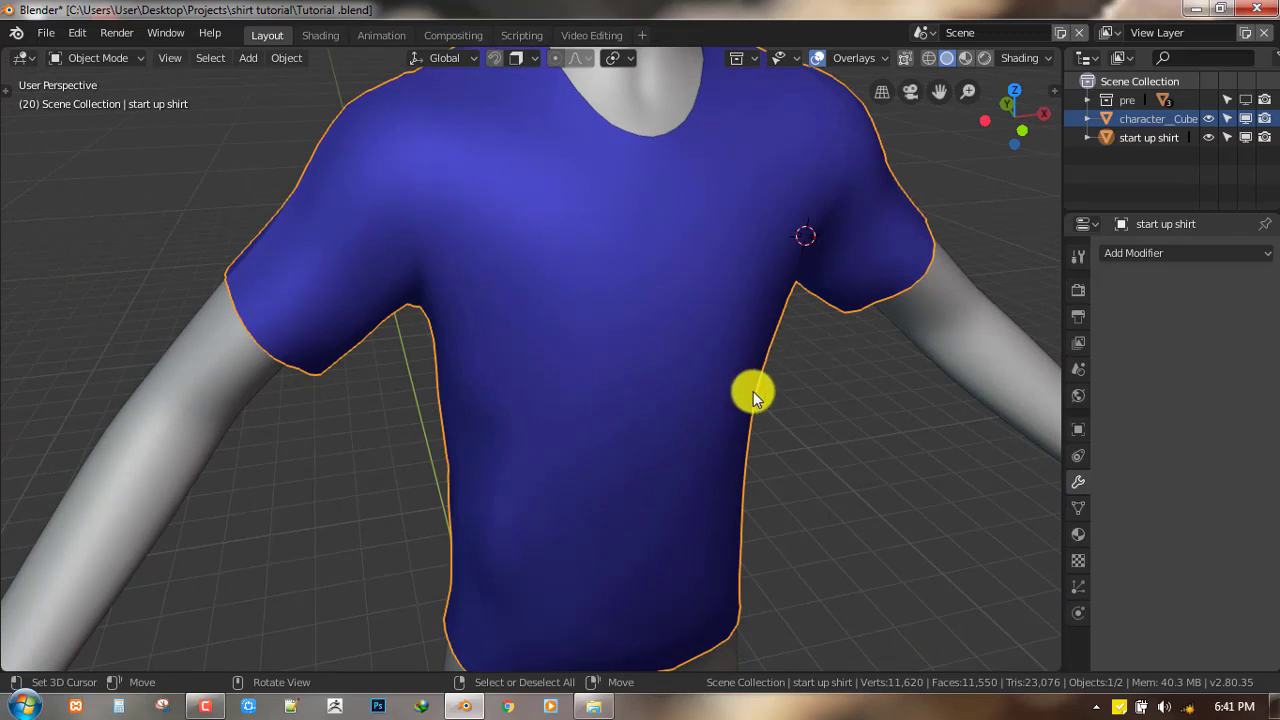
scroll(753, 391, down, 3)
scroll(650, 380, up, 1)
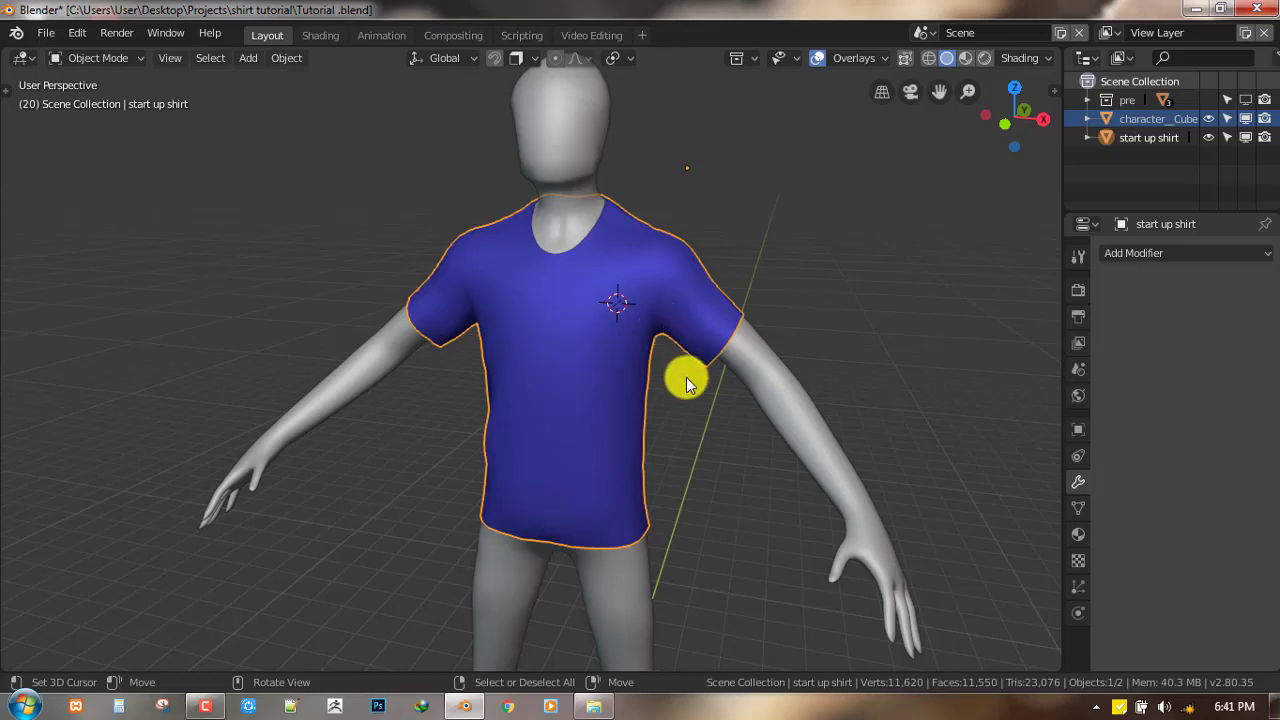
middle_drag(686, 386, 647, 322)
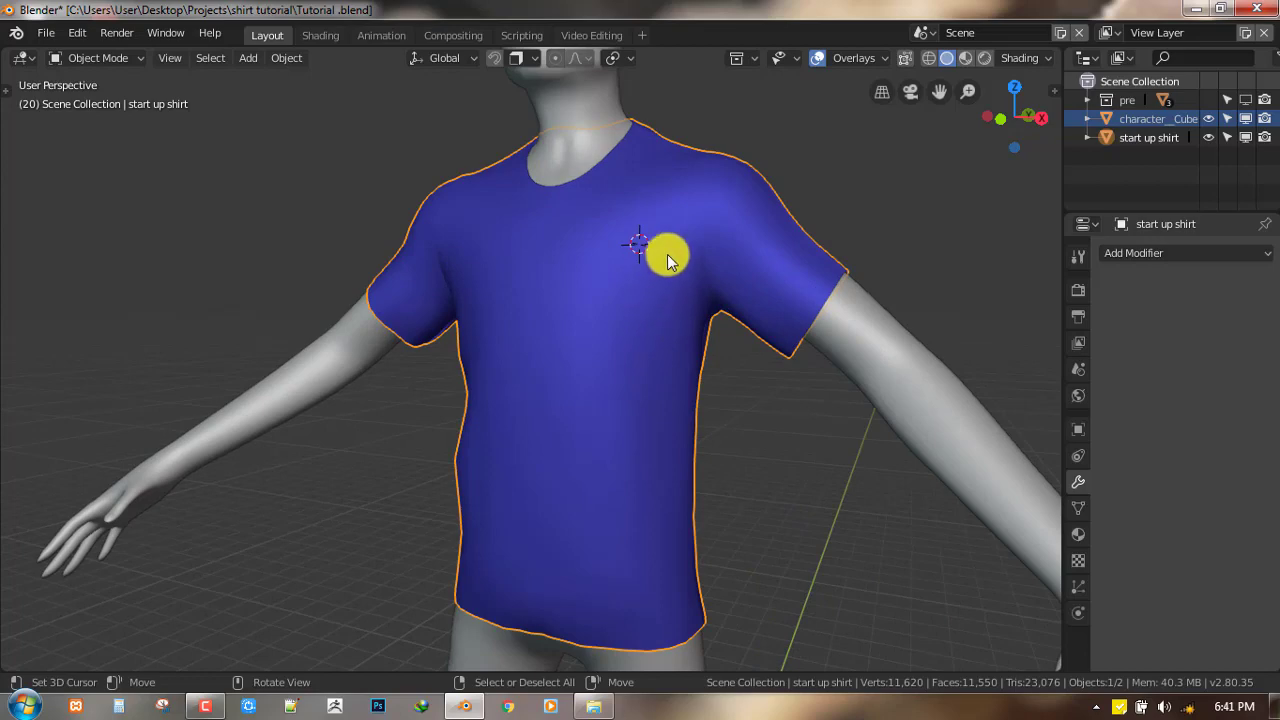
middle_drag(543, 277, 511, 243)
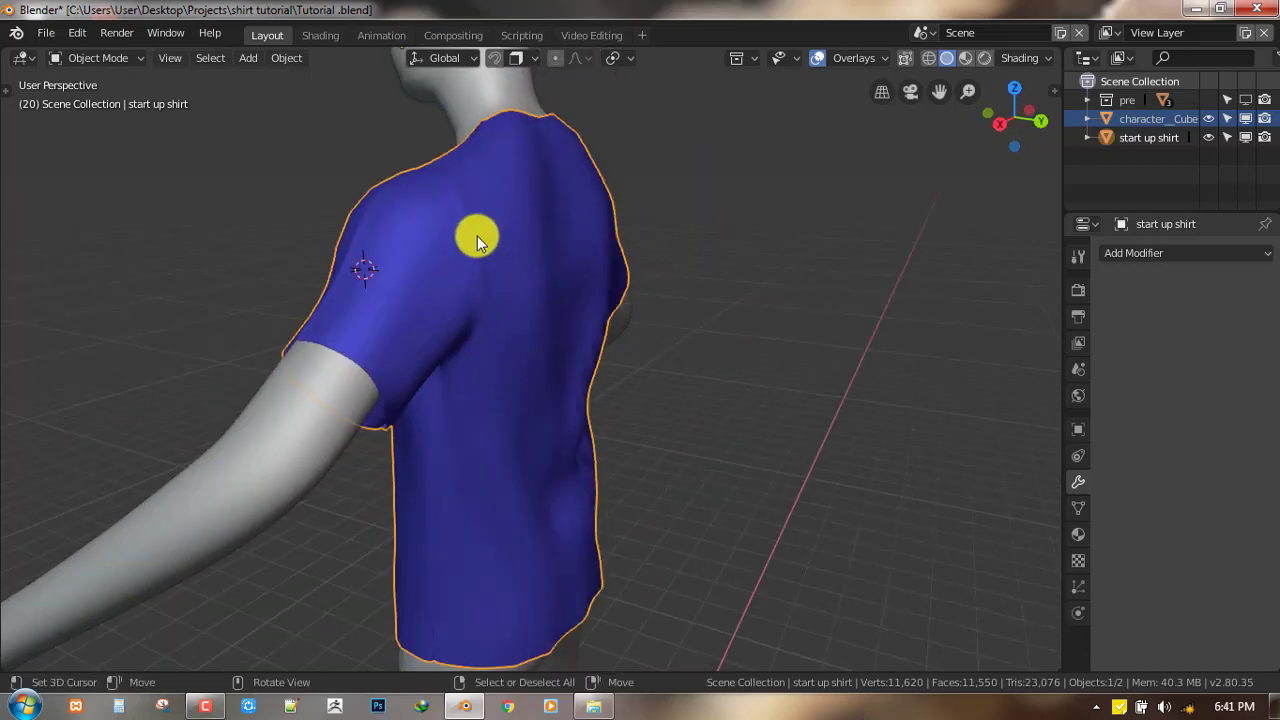
key(KP_1)
scroll(600, 330, down, 3)
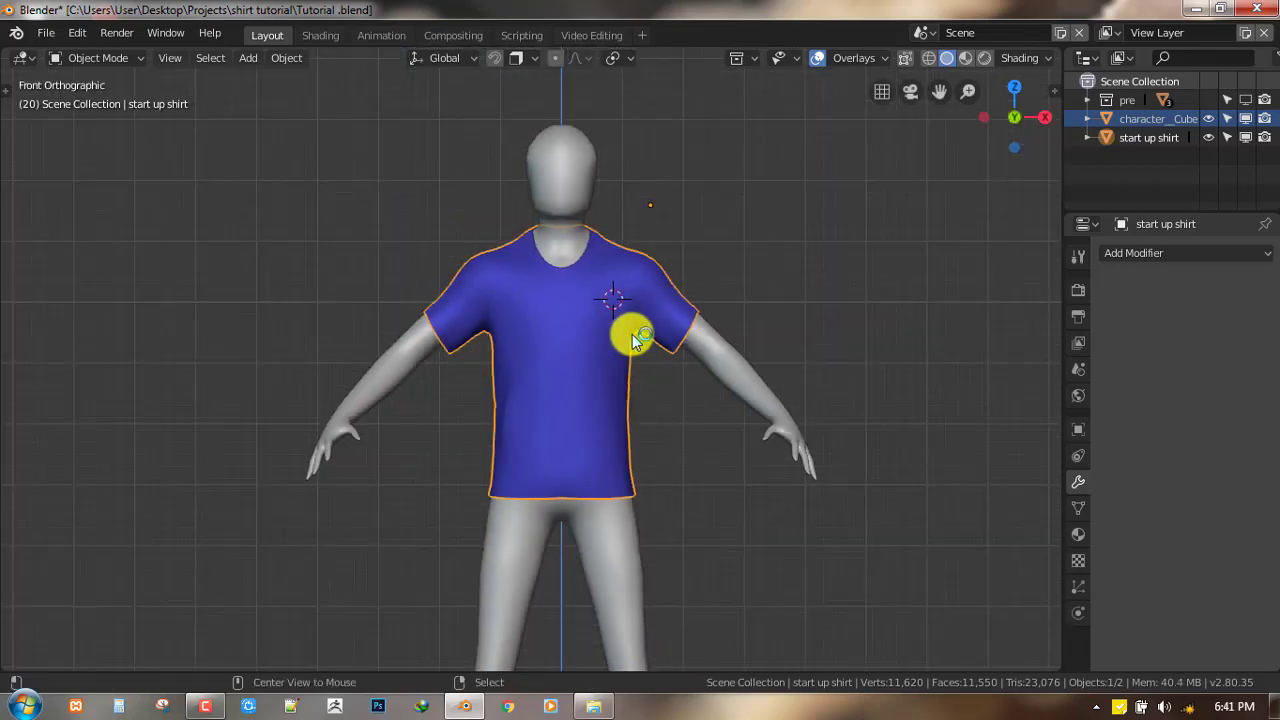
- Deselect the shirt and add a 2 m plane at the 3D cursor, placed beside the character's shoulder in front view
key(alt+a)
scroll(635, 340, up, 1)
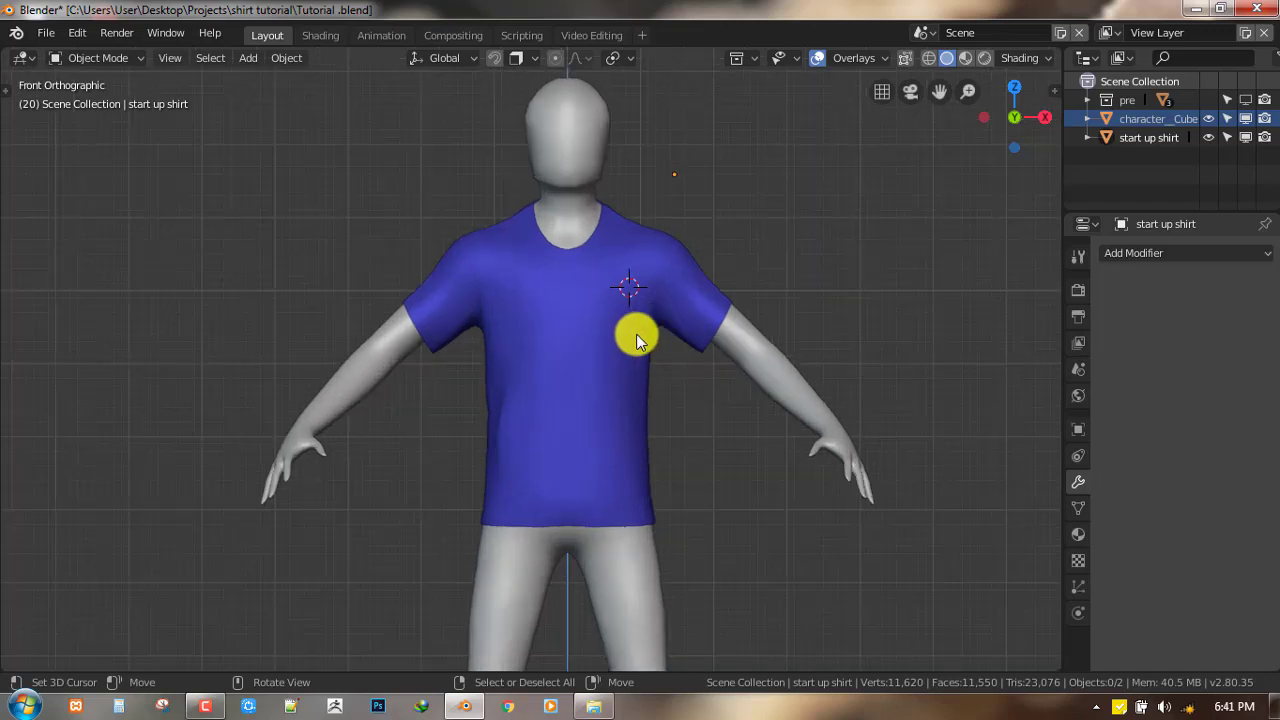
scroll(625, 322, up, 2)
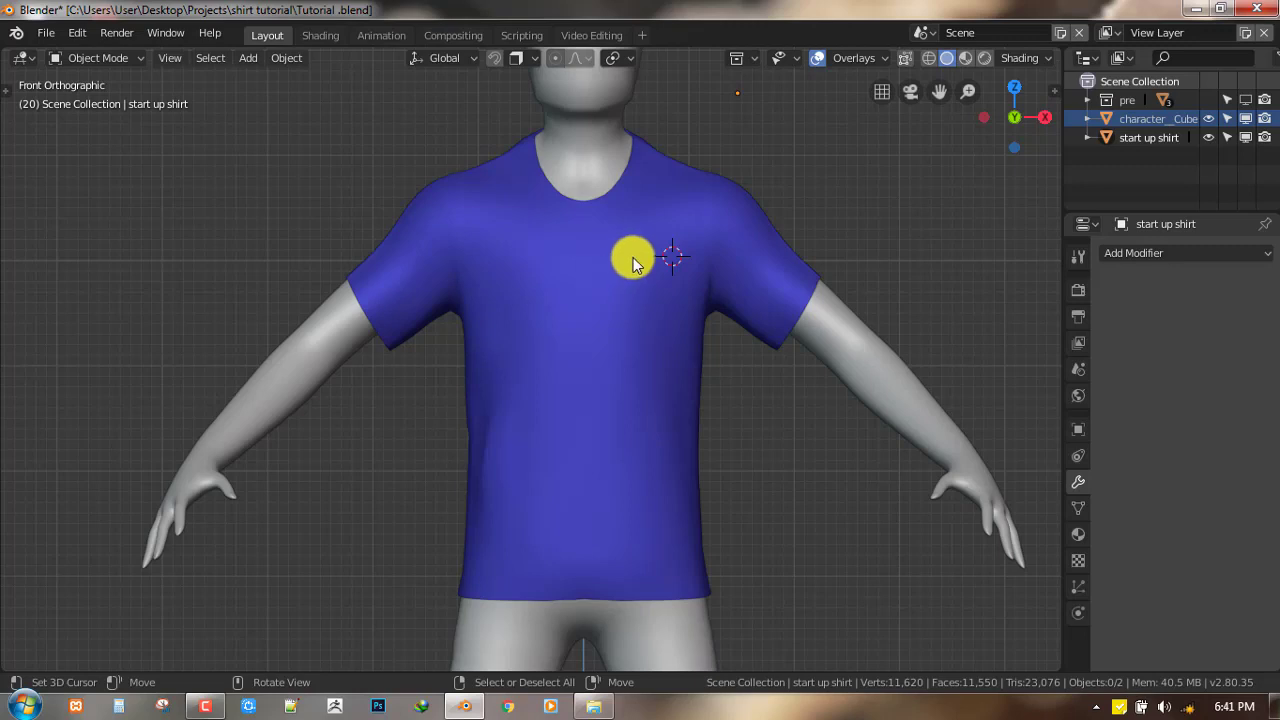
click(667, 263)
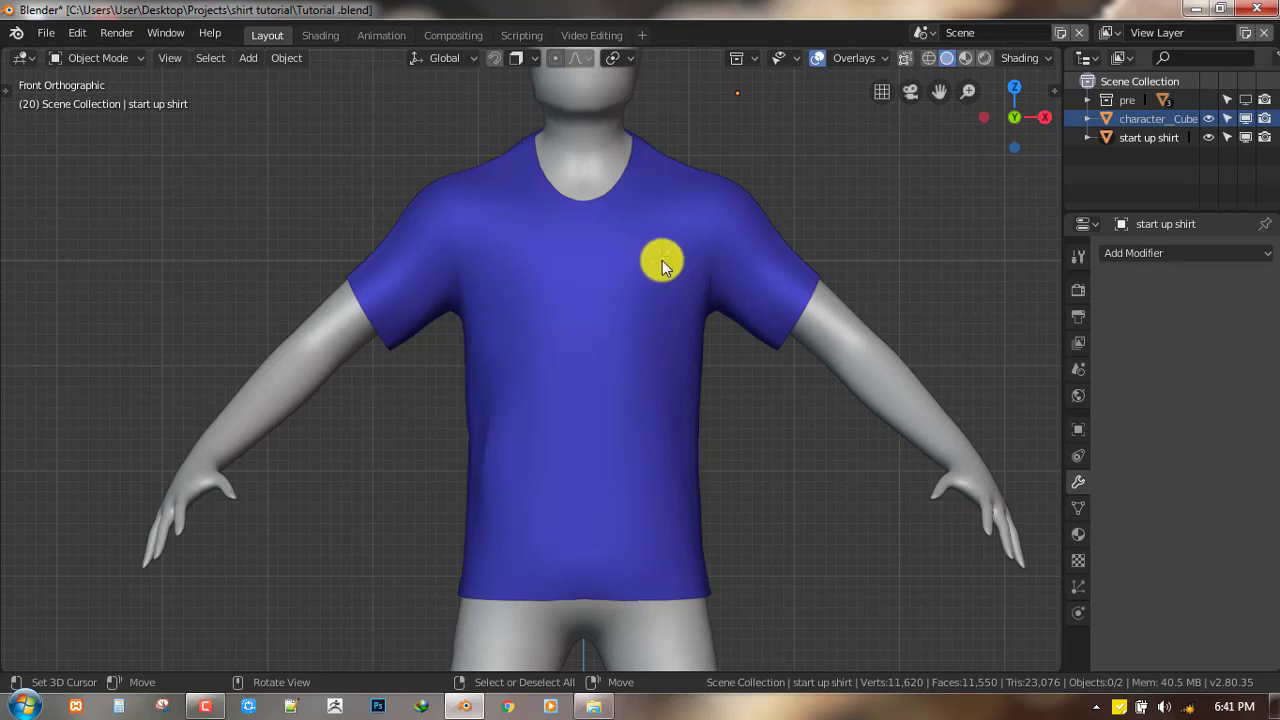
shift+middle_drag(662, 260, 582, 284)
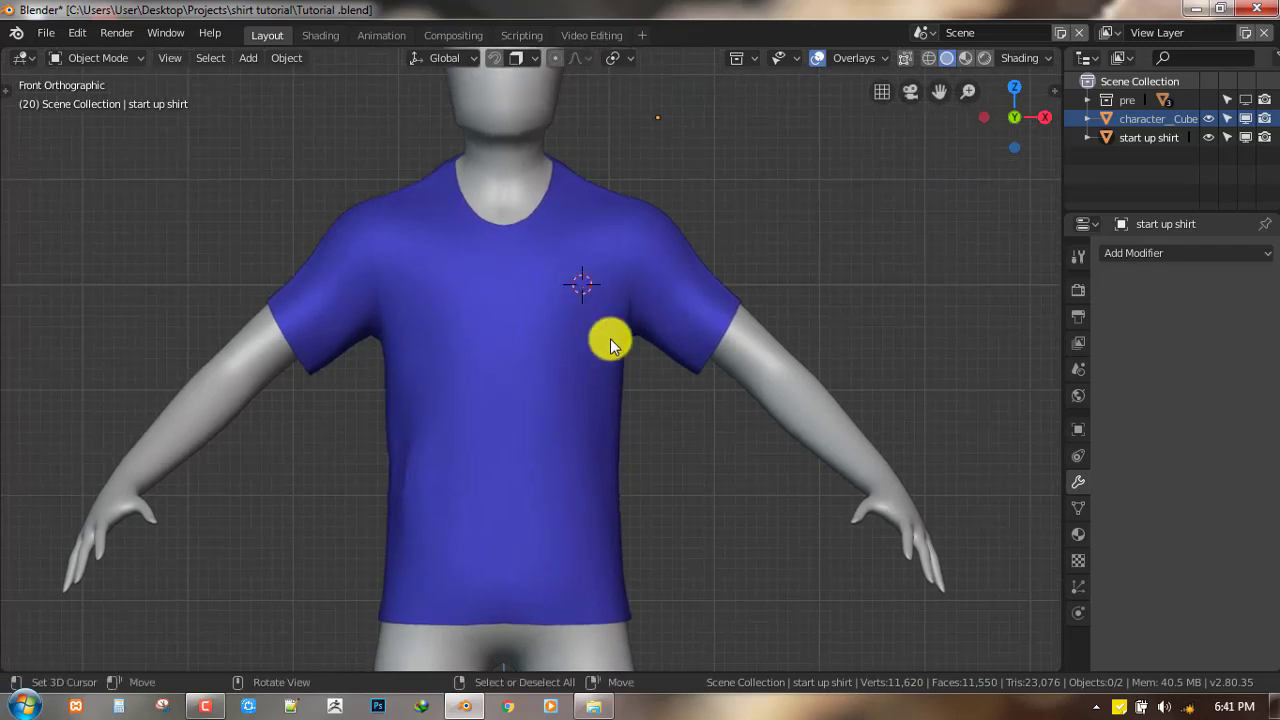
shift+right_click(756, 189)
key(shift+a)
mouse_move(757, 189)
click(824, 189)
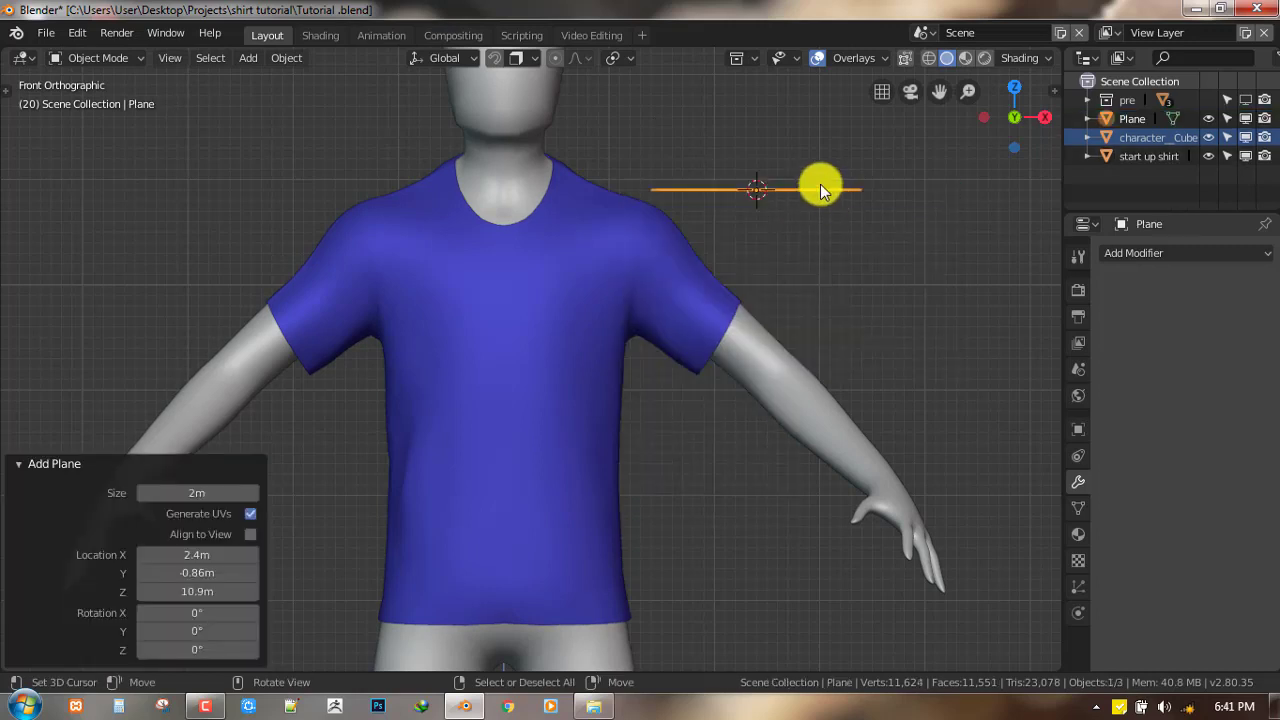
- Reduce the plane to one corner vertex by deleting its other three vertices
key(Tab)
middle_drag(843, 194, 889, 205)
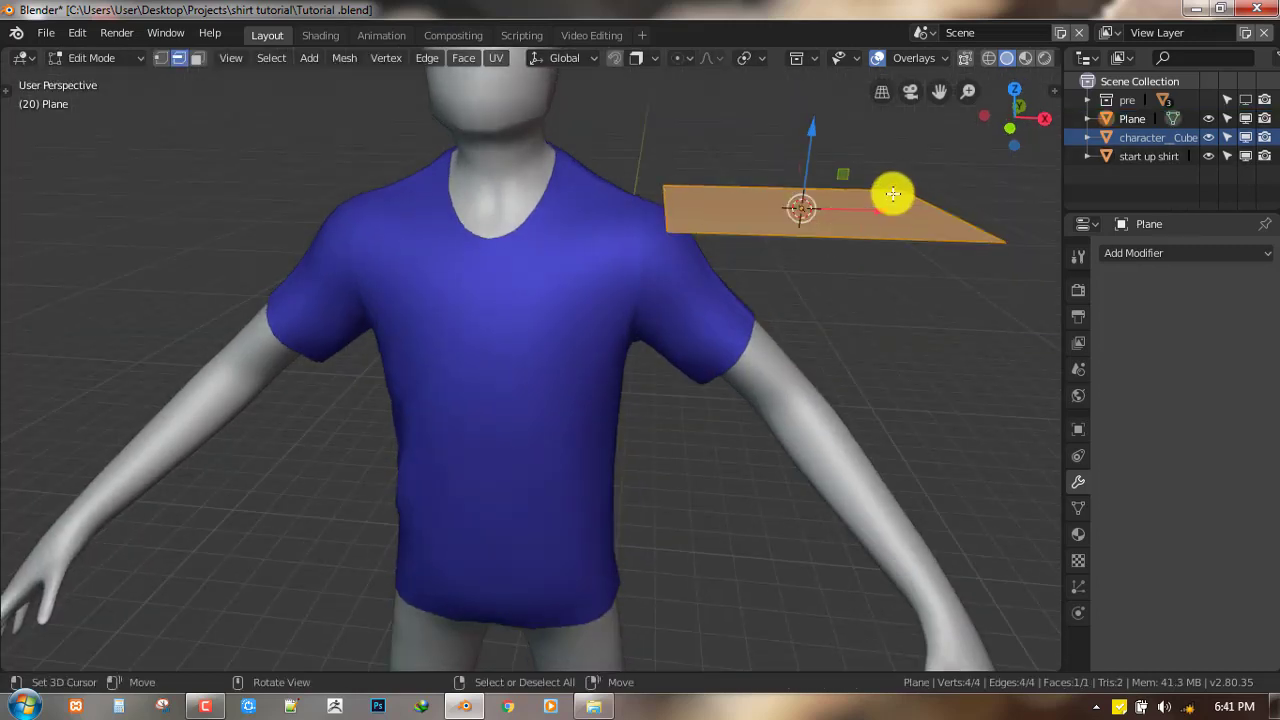
key(1)
click(989, 240)
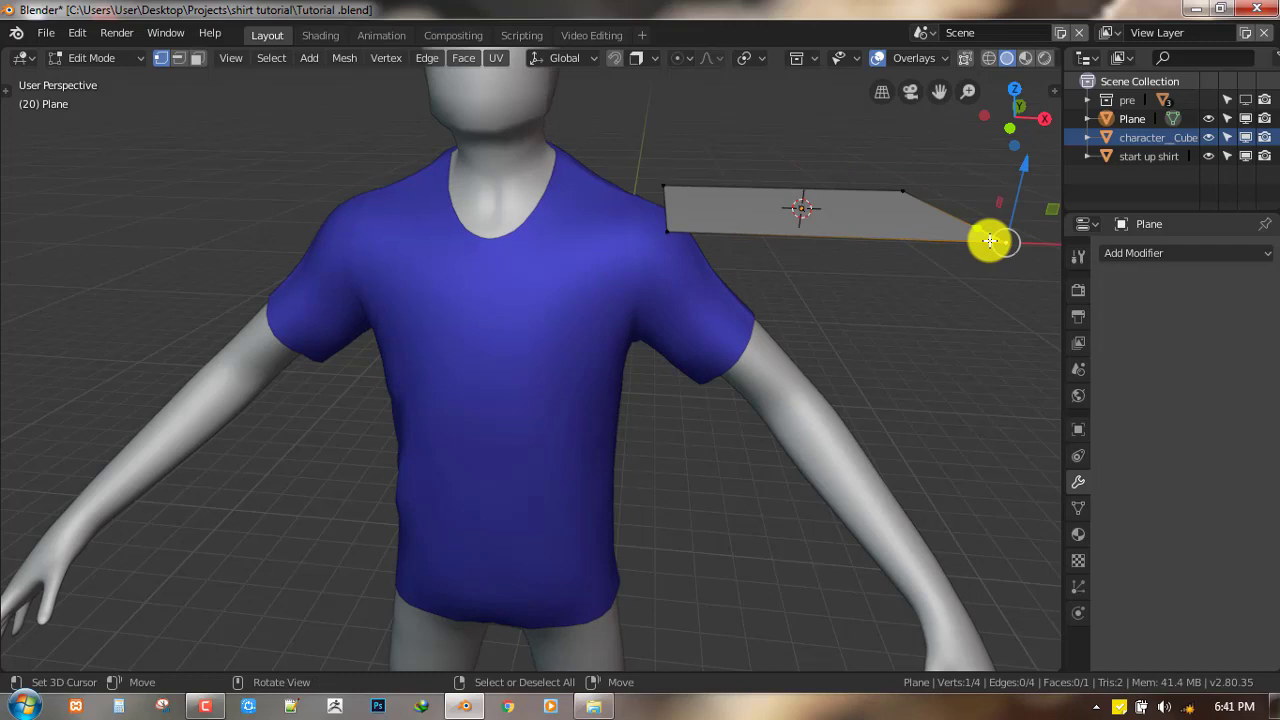
key(ctrl+i)
key(x)
click(980, 165)
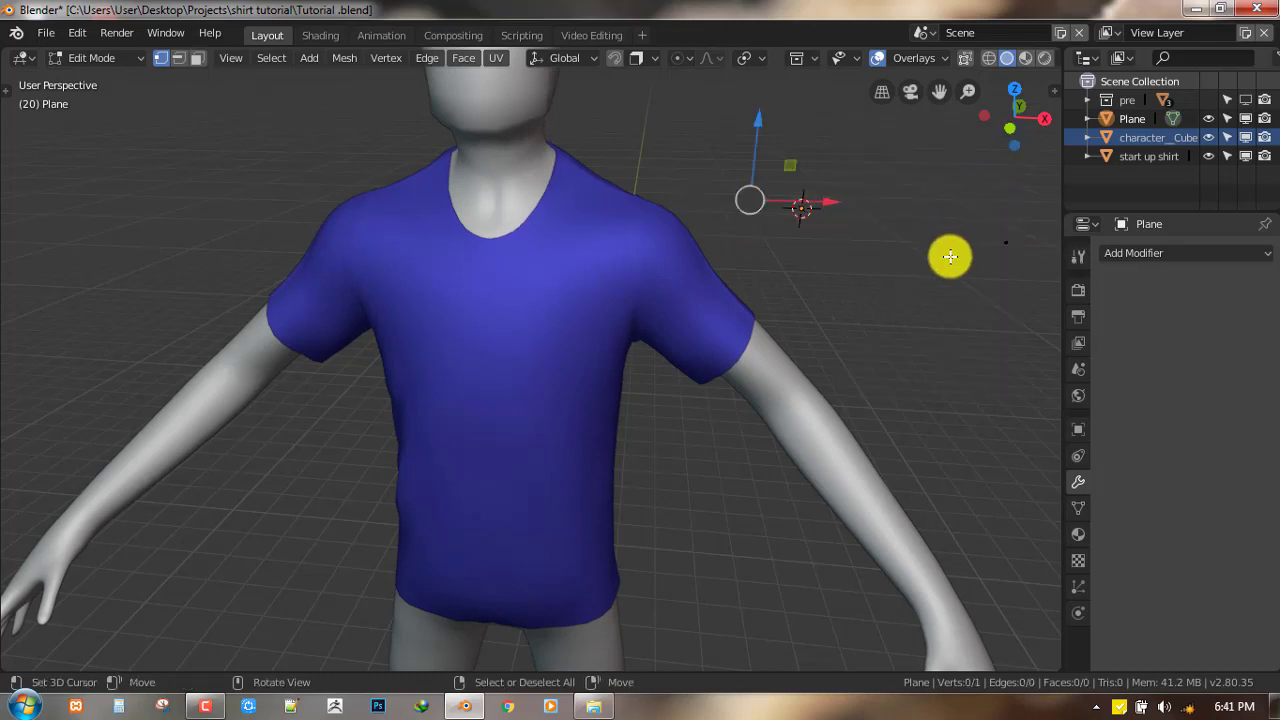
- Select the remaining vertex and move it about 0.54 m along negative X in front view
key(KP_1)
right_drag(868, 187, 811, 191)
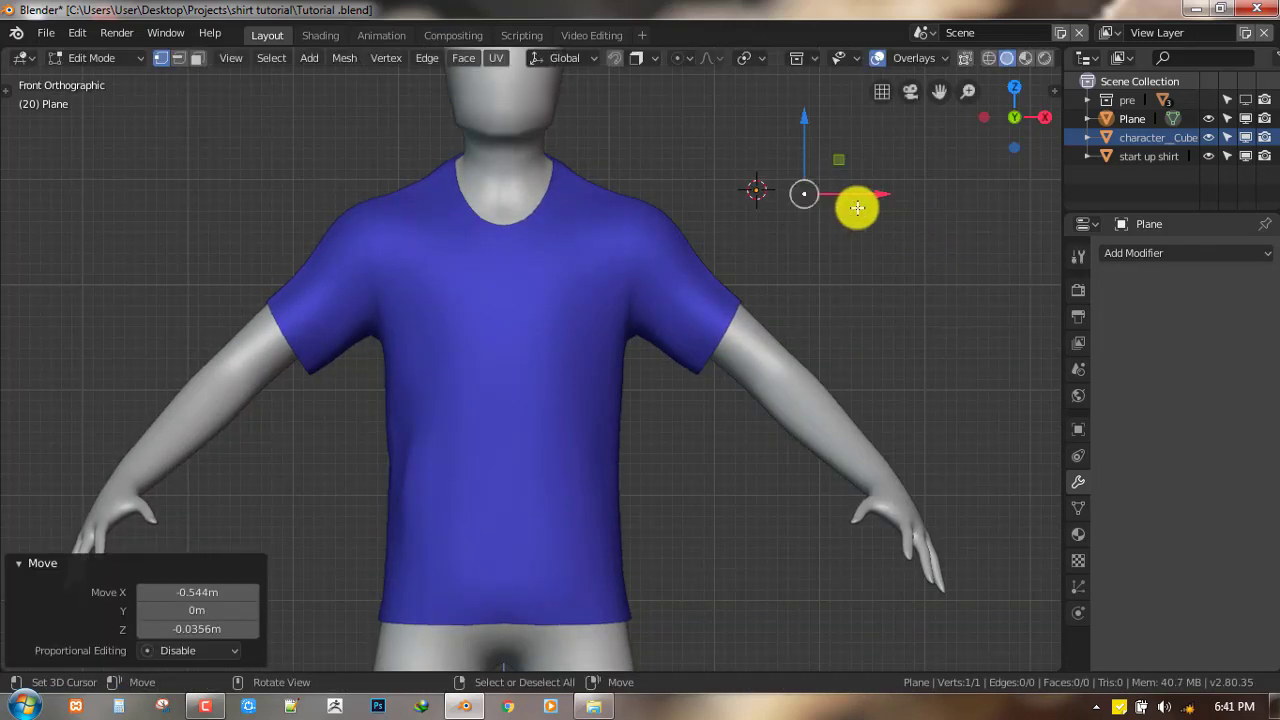
scroll(862, 204, up, 3)
scroll(885, 172, down, 3)
shift+middle_drag(876, 176, 838, 246)
scroll(817, 182, up, 1)
key(g)
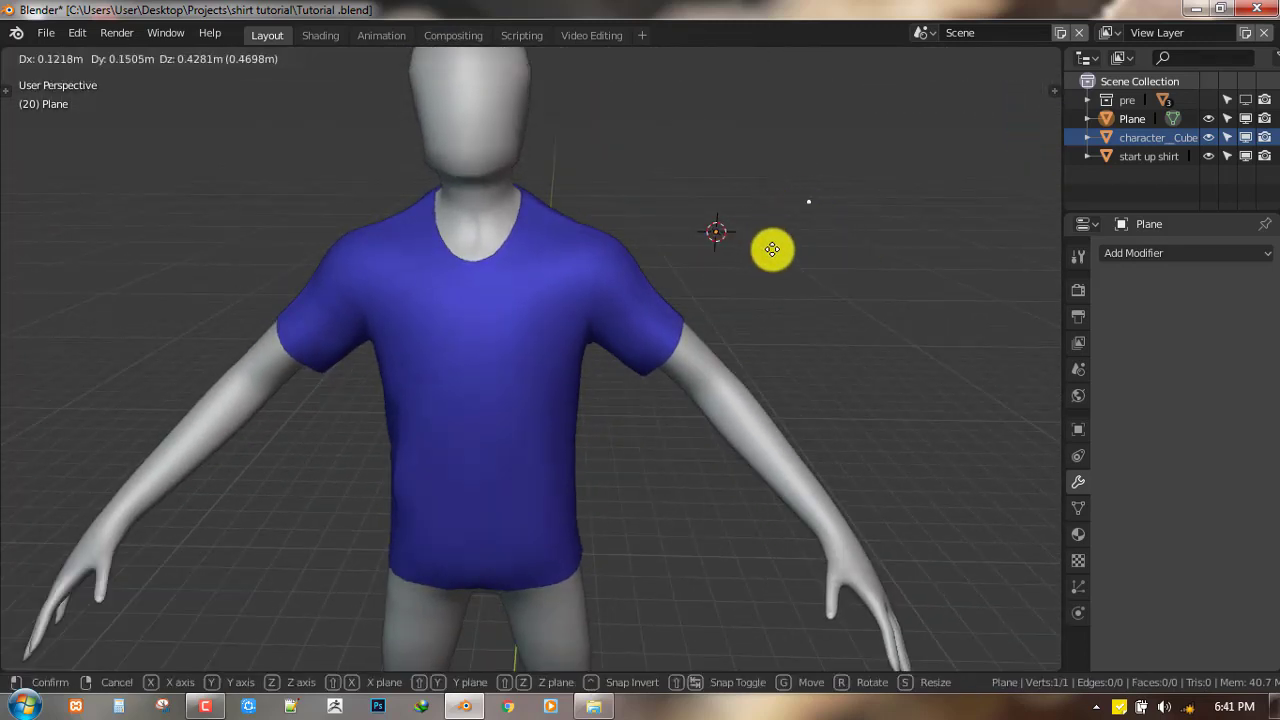
right_click(781, 236)
key(KP_5)
key(KP_1)
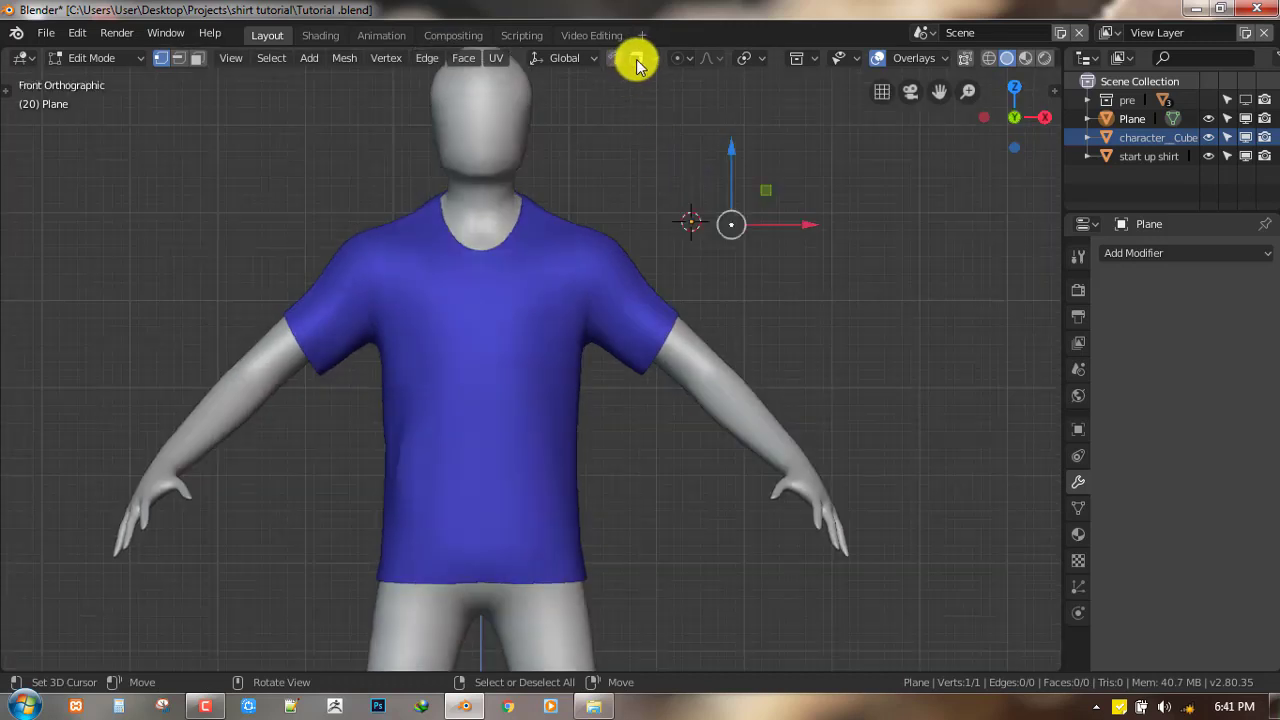
- Enable snapping to Face with Project onto Self and move the vertex onto the chest surface of the shirt
click(640, 58)
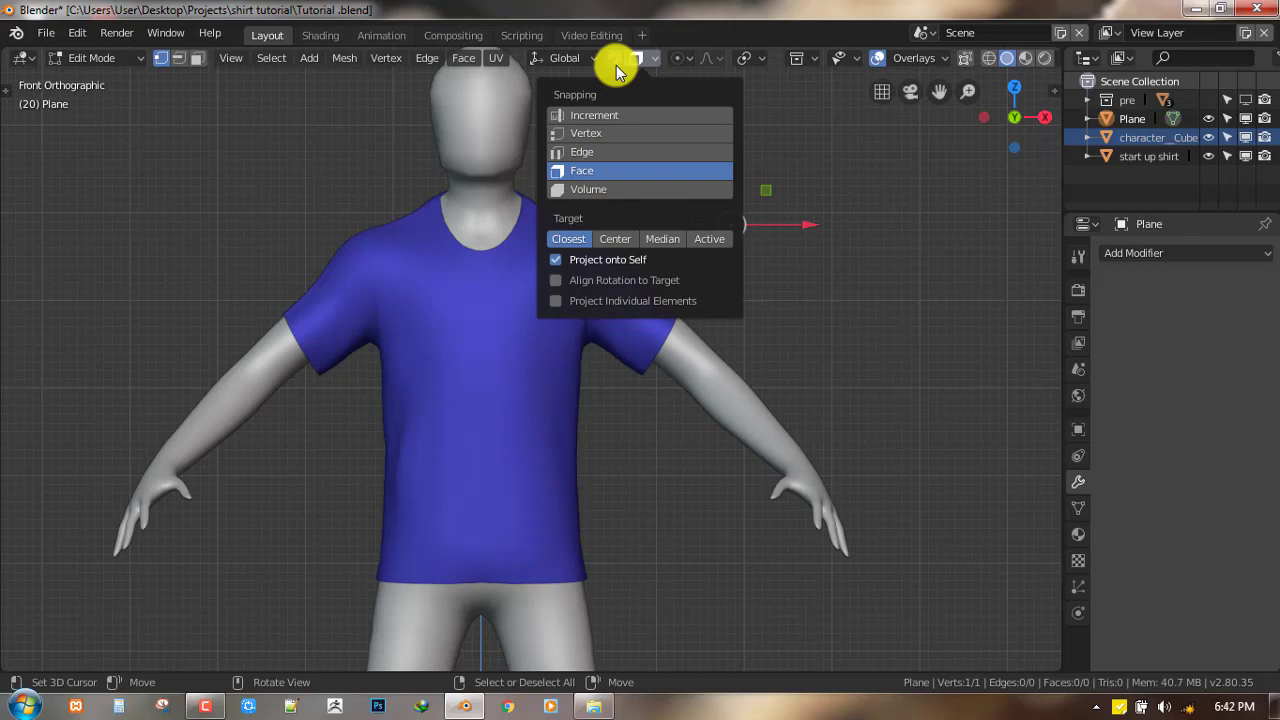
scroll(688, 221, up, 1)
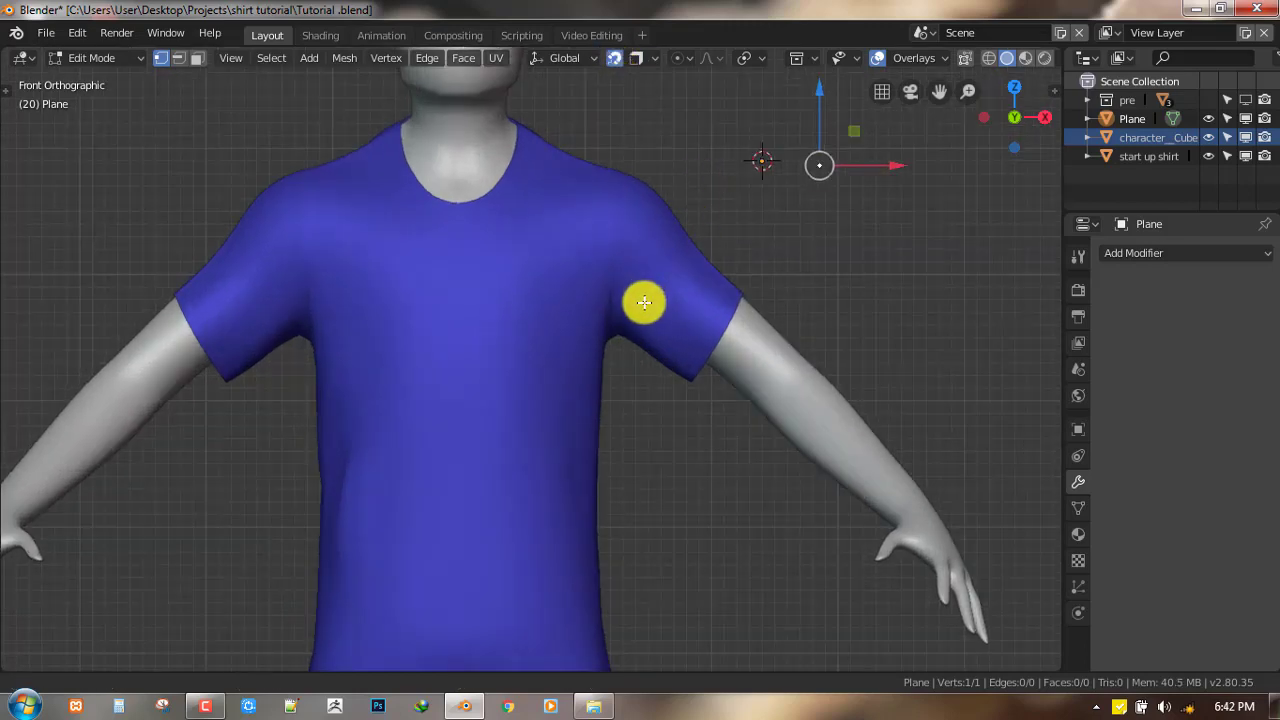
scroll(640, 300, up, 3)
key(g)
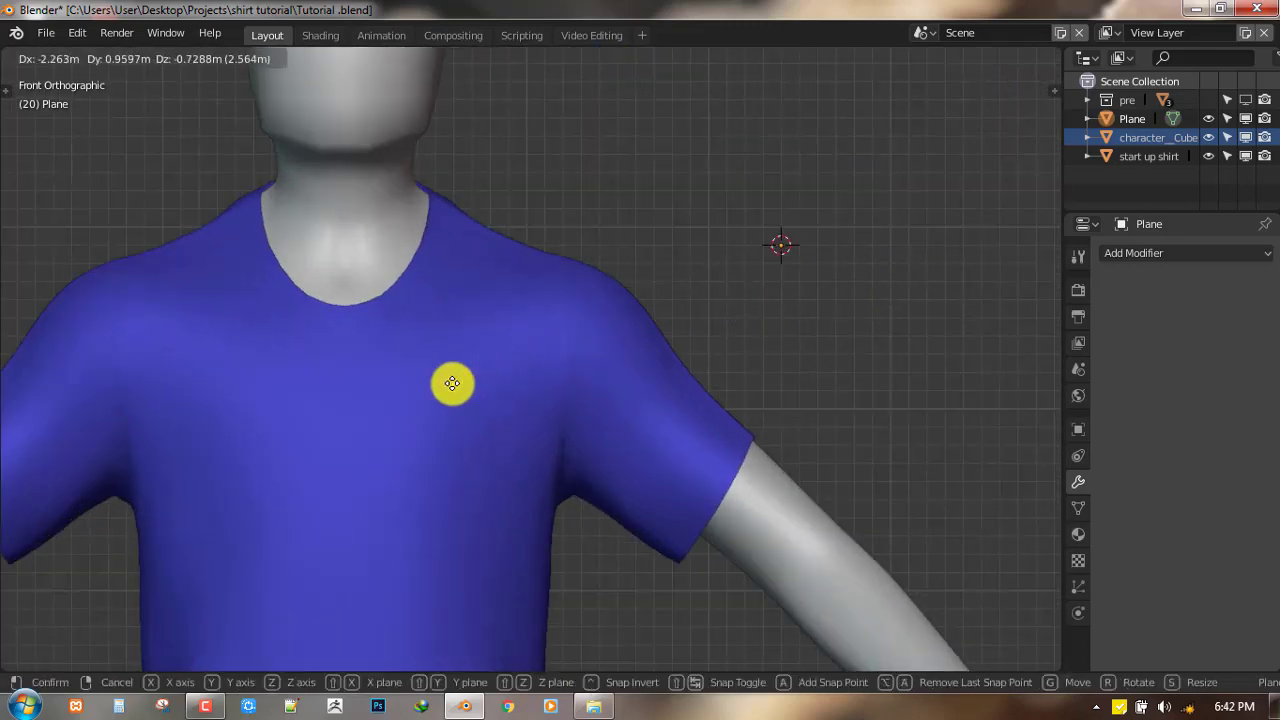
click(451, 383)
scroll(518, 453, up, 3)
middle_drag(630, 330, 475, 407)
key(KP_1)
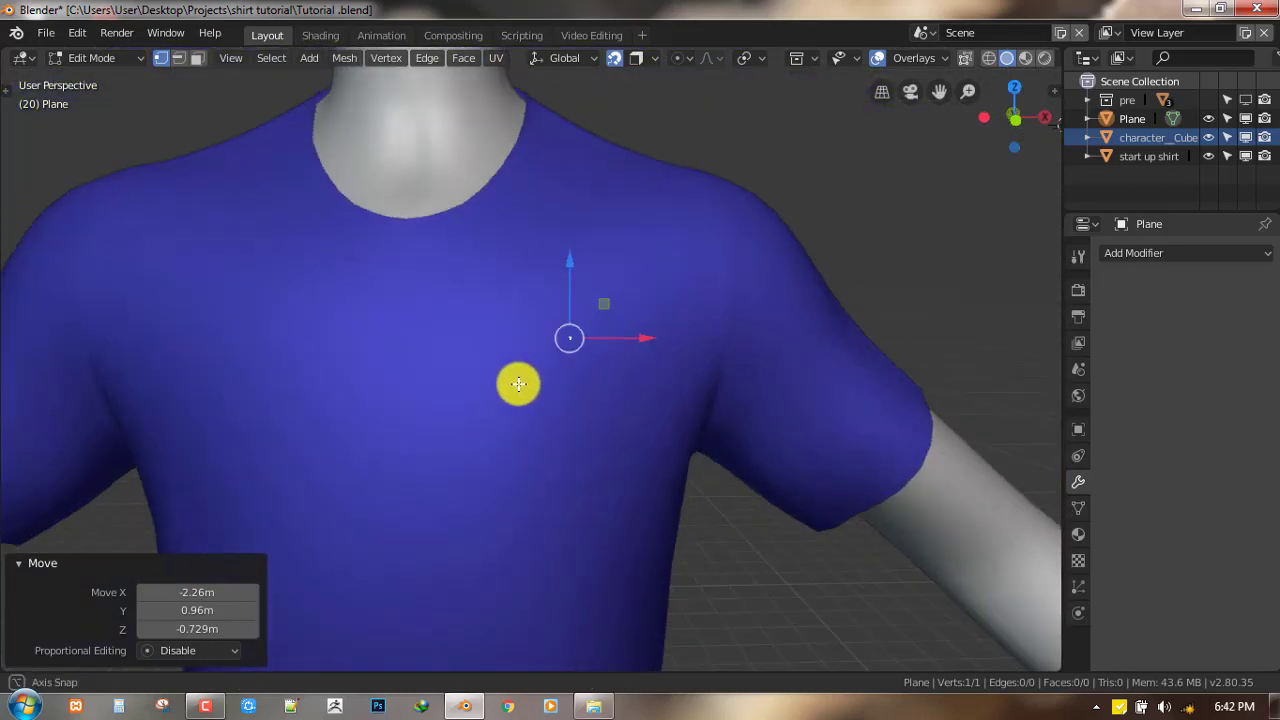
- Shift the snapped vertex about 0.13 m along negative X on the chest and collapse the Move settings
scroll(537, 366, up, 1)
scroll(566, 325, up, 1)
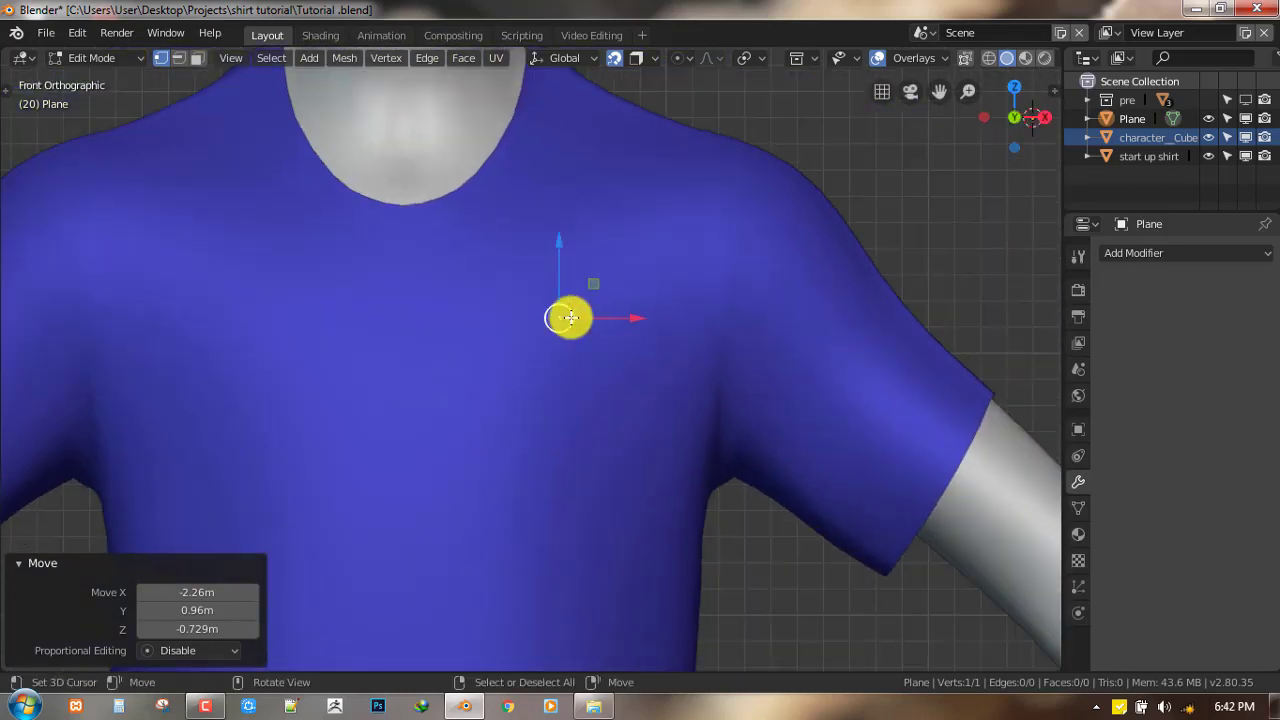
drag(553, 319, 523, 318)
middle_drag(560, 437, 506, 425)
key(KP_1)
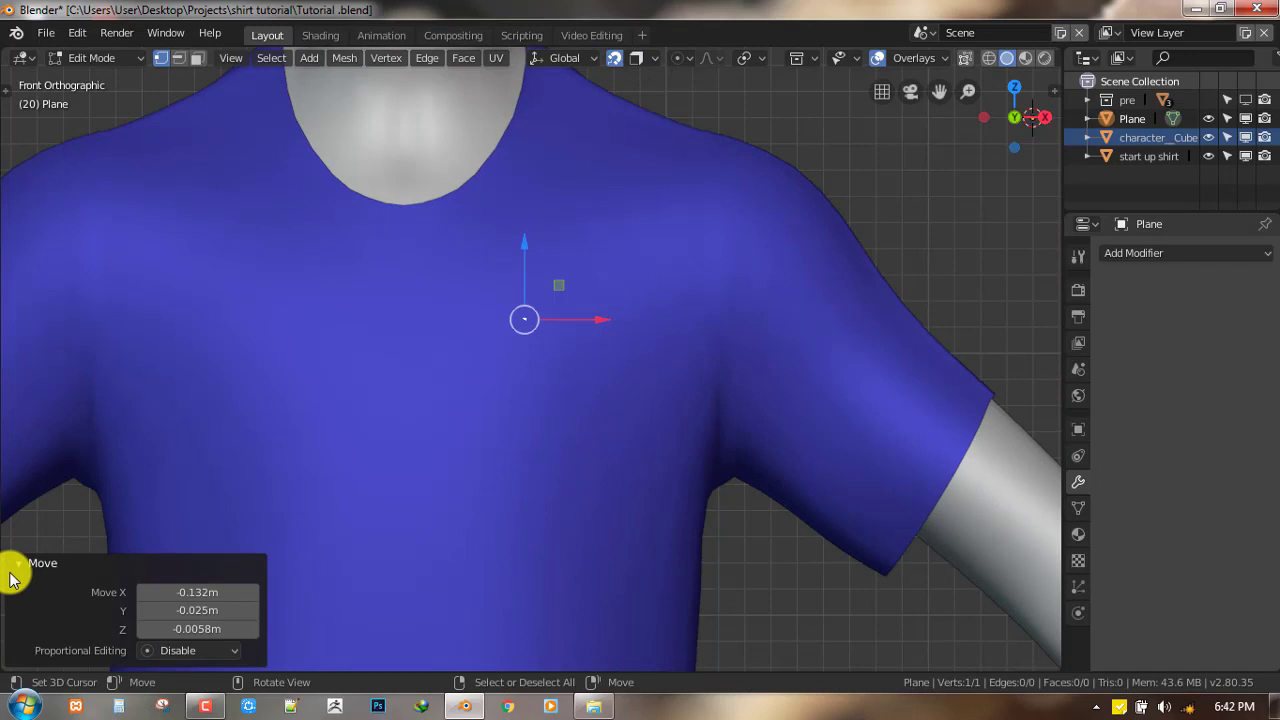
click(16, 563)
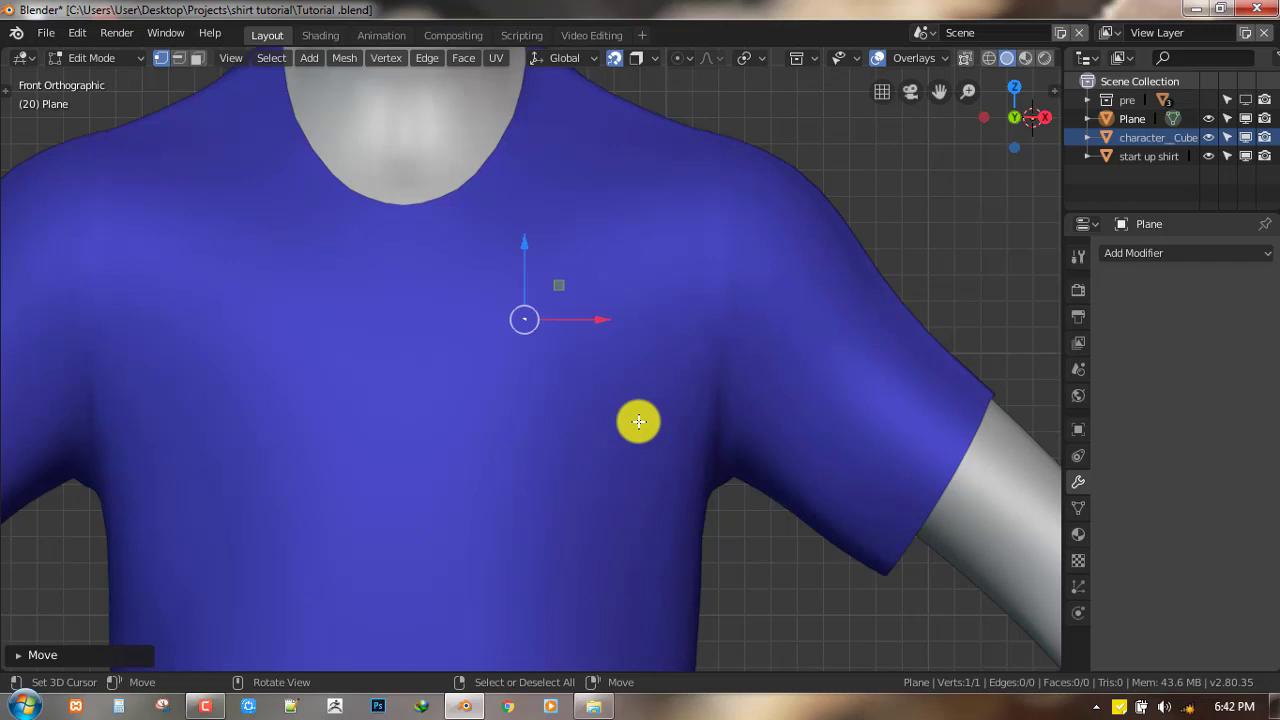
- Add a Shrinkwrap modifier to the Plane with the start up shirt object as its target
middle_drag(614, 397, 489, 380)
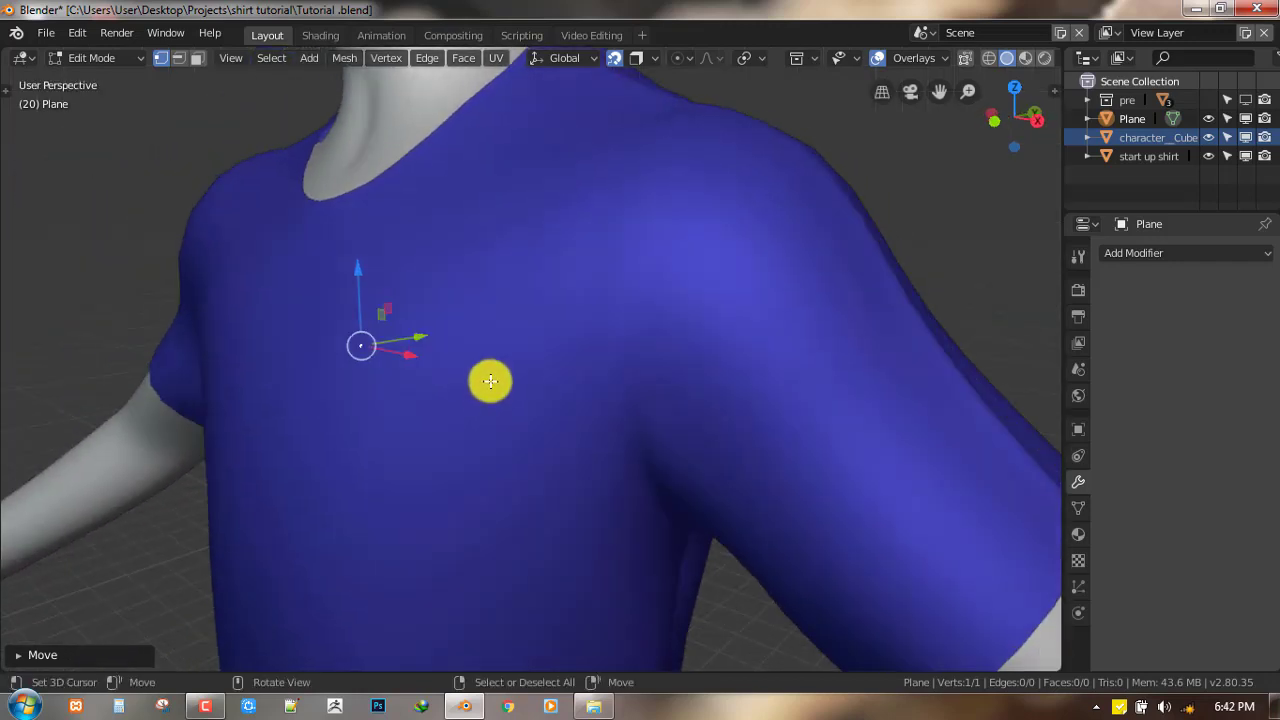
key(KP_1)
scroll(685, 340, down, 4)
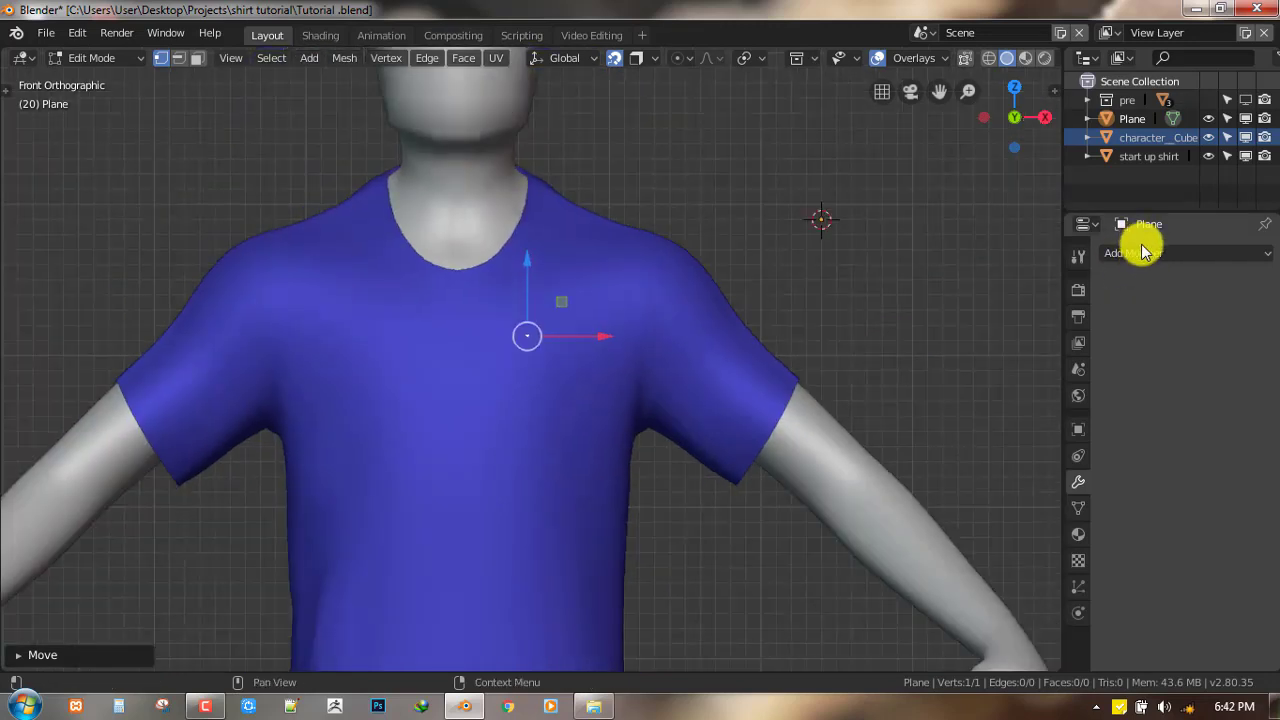
click(1137, 250)
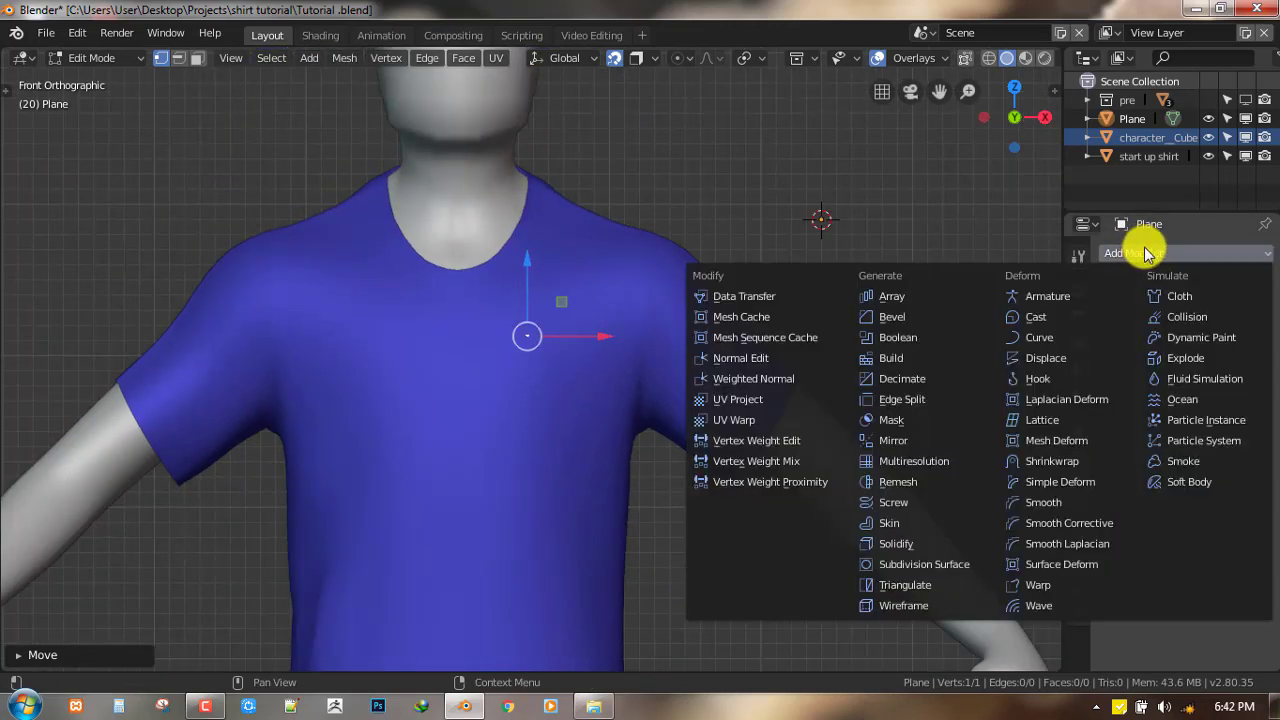
click(1060, 461)
click(1172, 356)
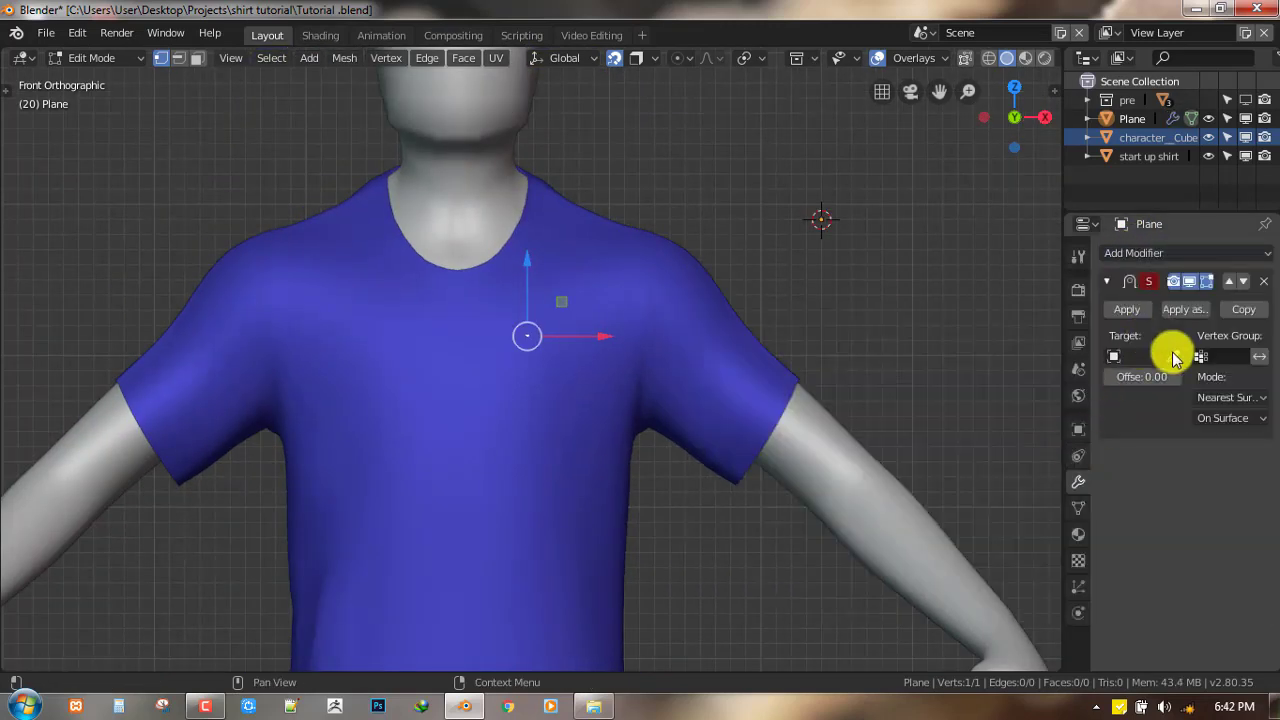
click(661, 356)
- Set the Shrinkwrap modifier's wrap mode to Target Normal Project
middle_drag(661, 356, 566, 374)
key(KP_1)
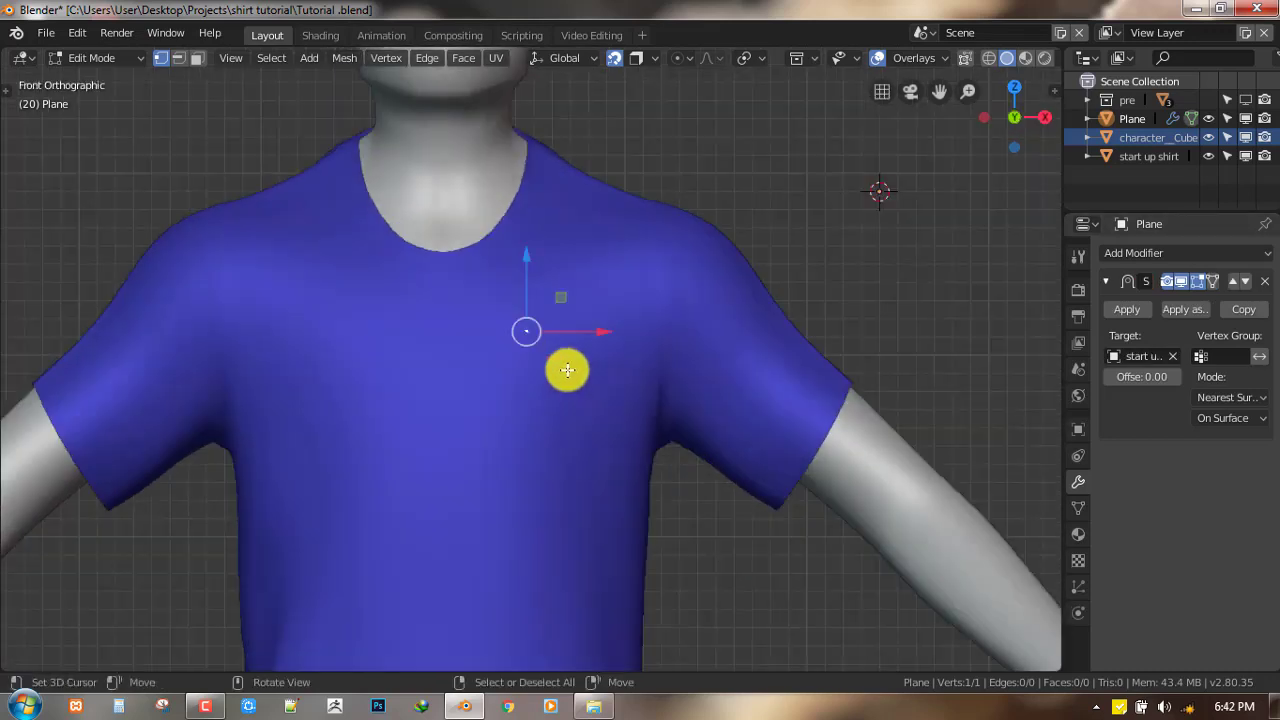
middle_drag(597, 331, 552, 374)
scroll(552, 374, down, 3)
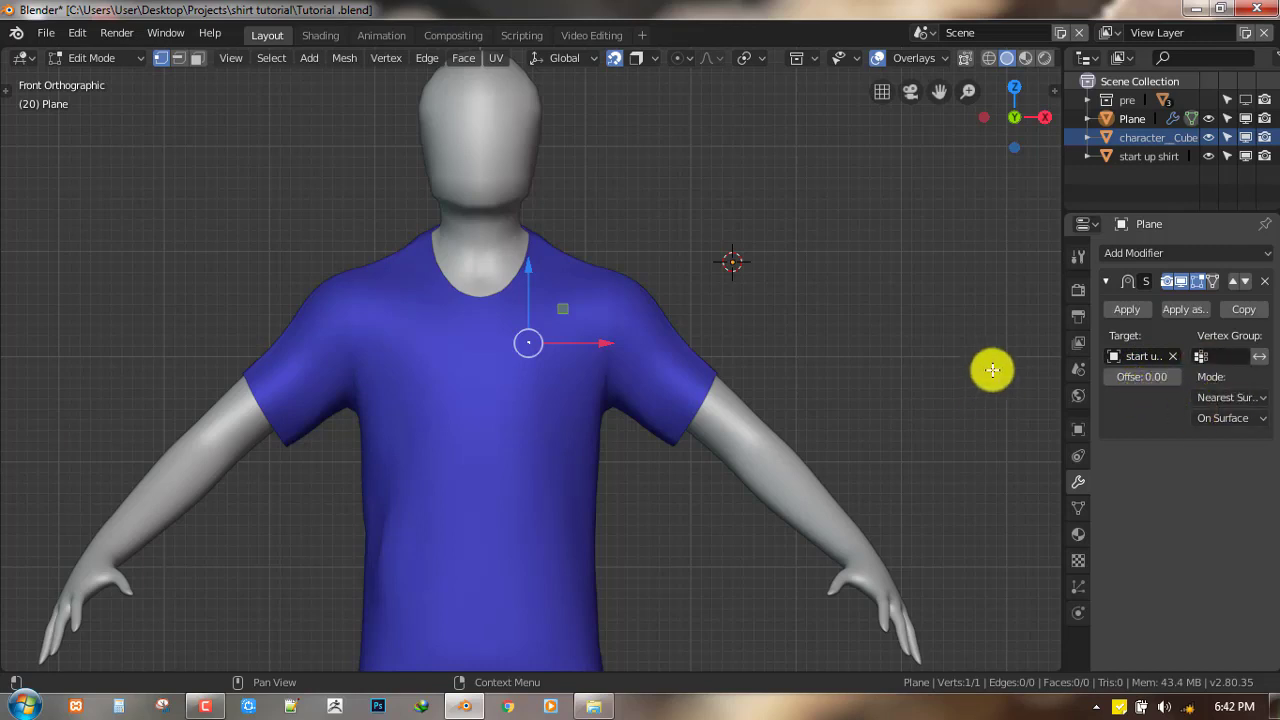
click(1226, 399)
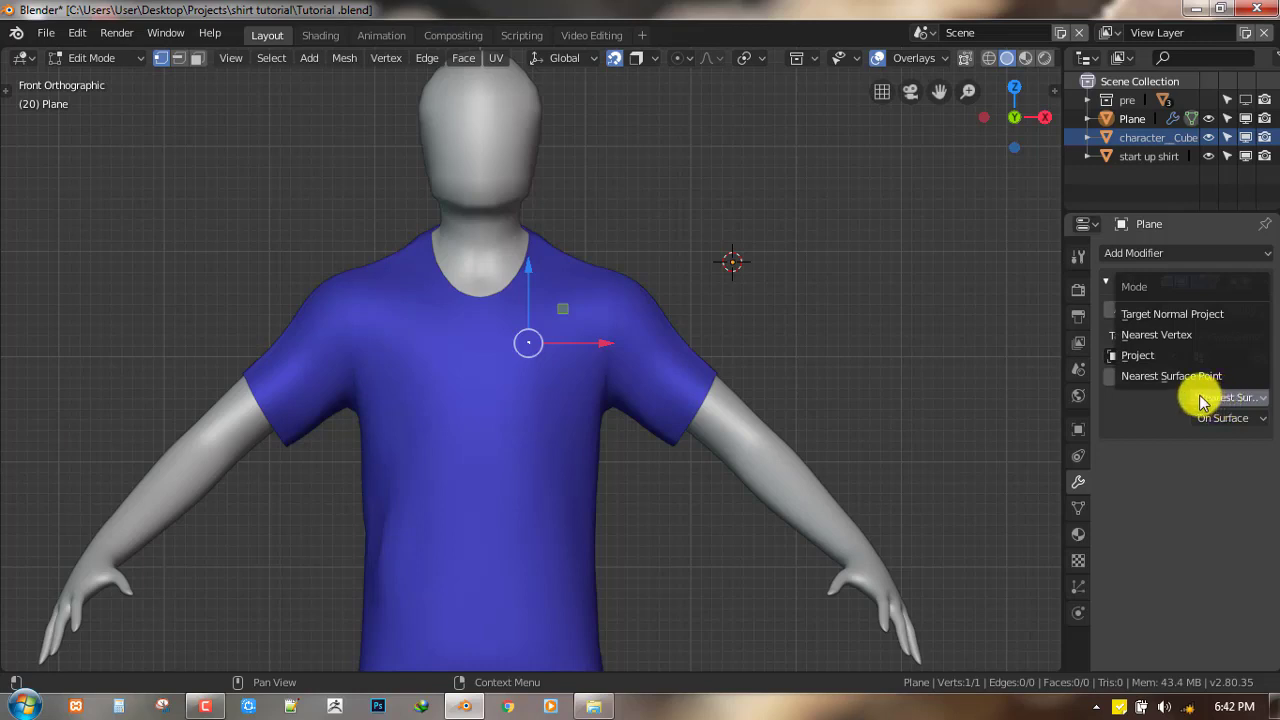
click(1172, 316)
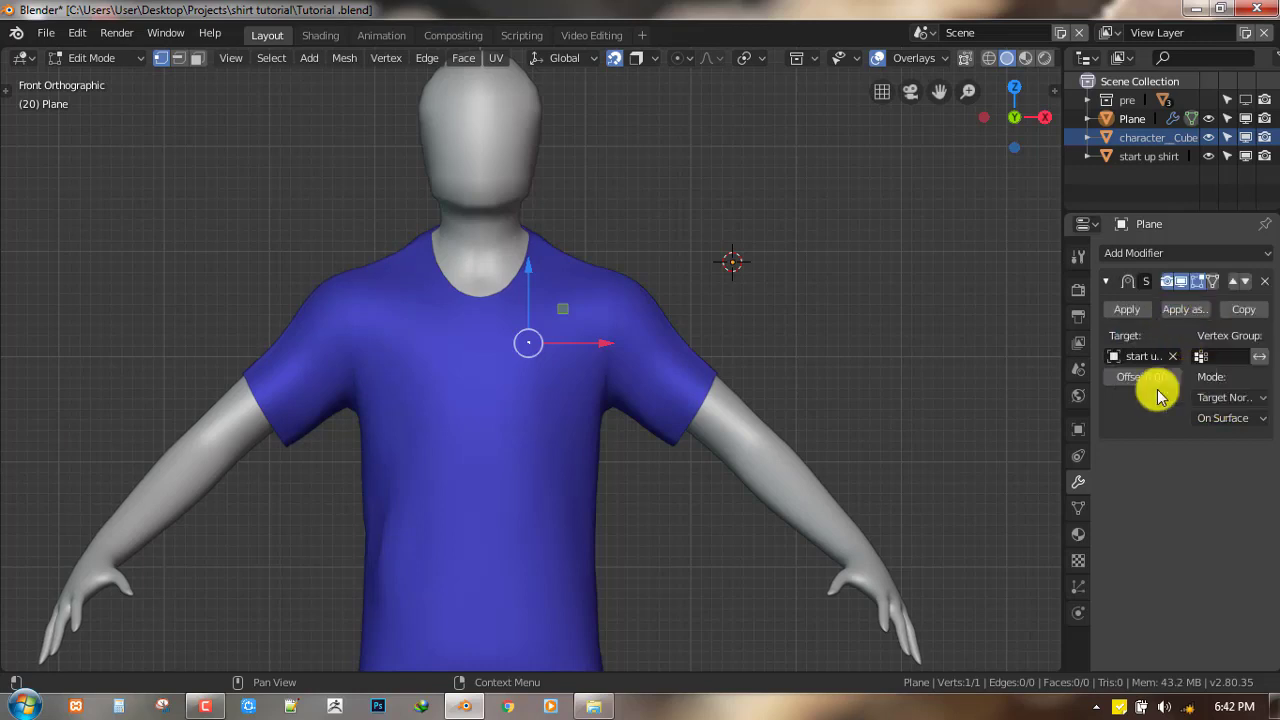
click(1222, 398)
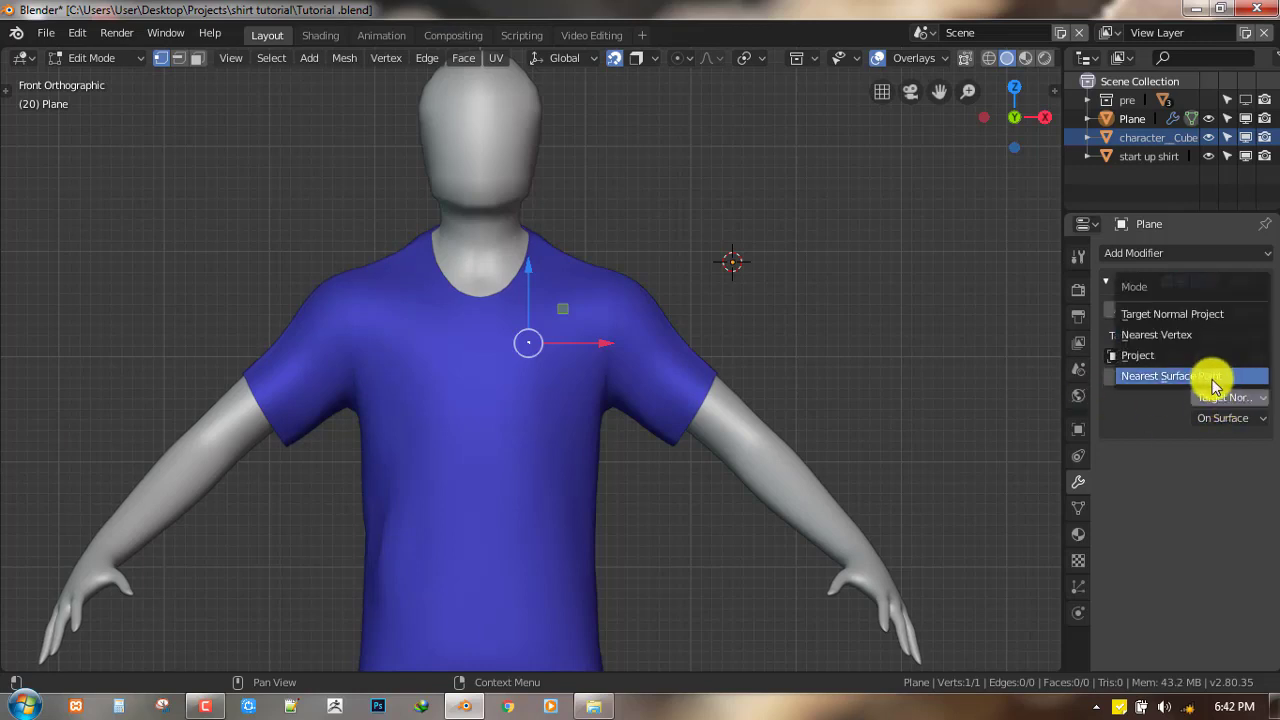
click(1197, 316)
scroll(595, 290, up, 2)
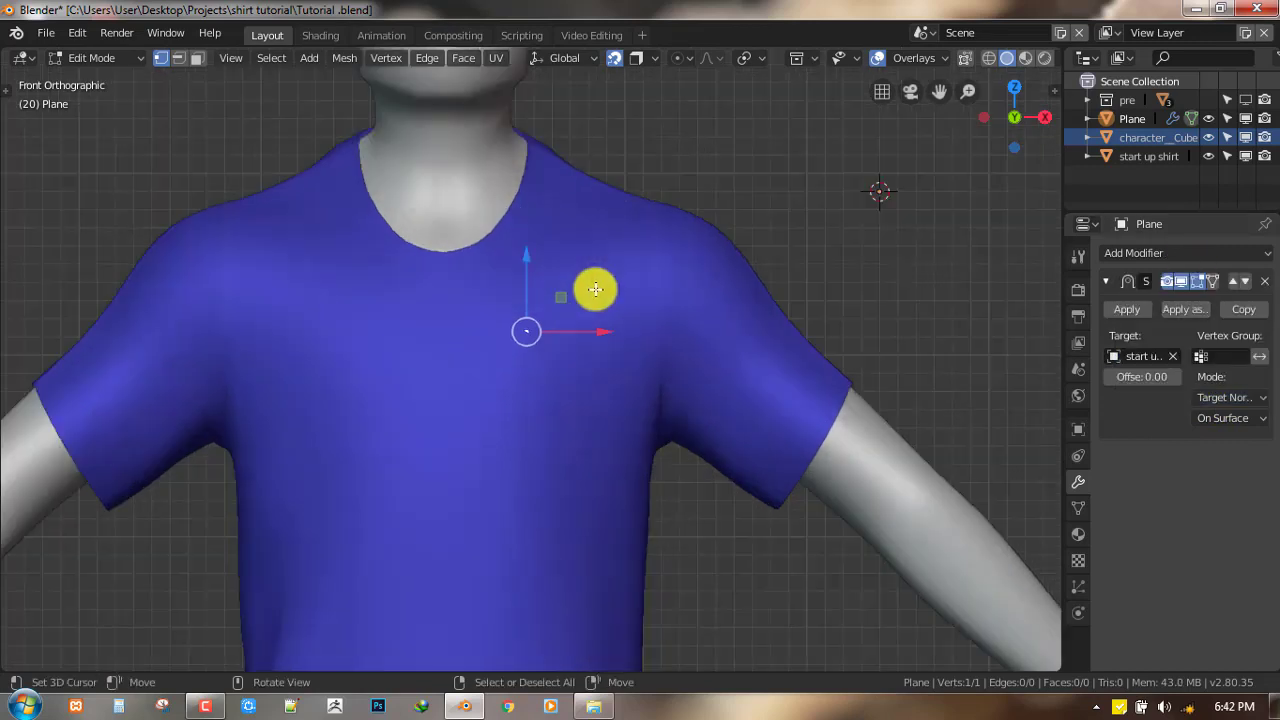
- Set the Shrinkwrap snap mode to Above Surface, apply the modifier to the edit cage and turn snapping off
click(1230, 420)
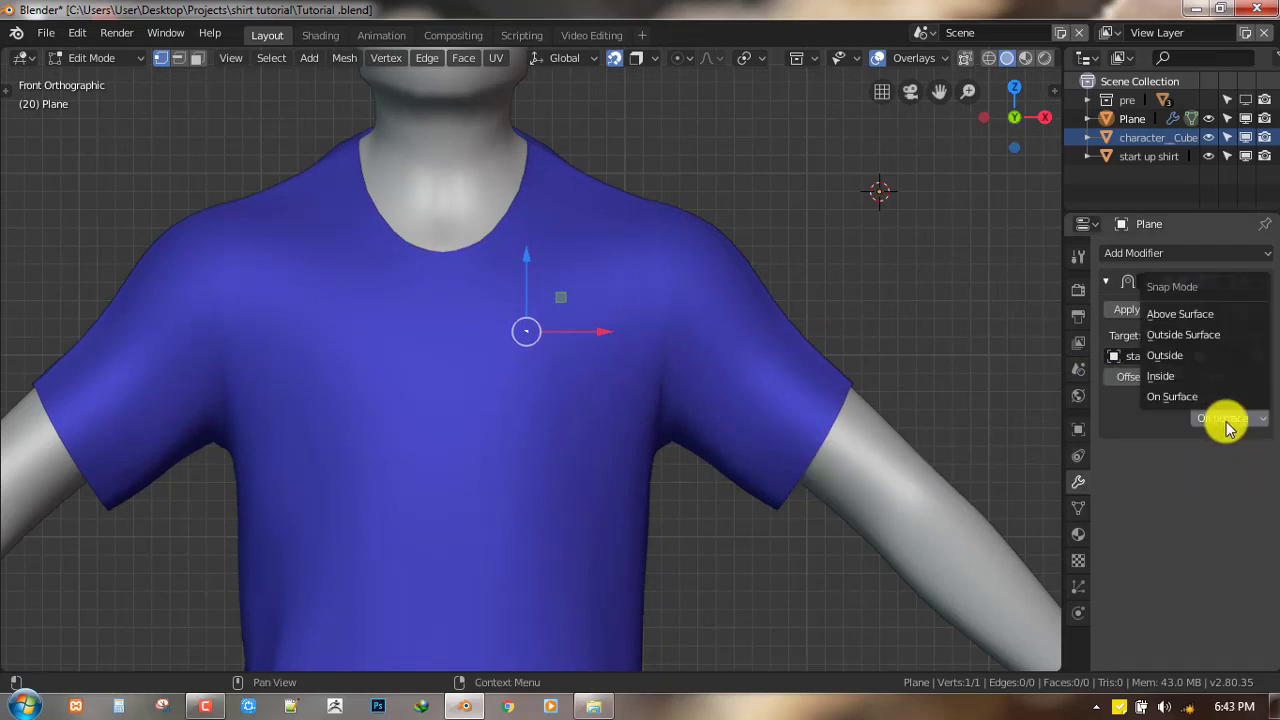
click(1200, 325)
mouse_move(666, 380)
middle_down()
mouse_move(613, 403)
mouse_move(660, 400)
middle_up()
drag(1132, 378, 1222, 290)
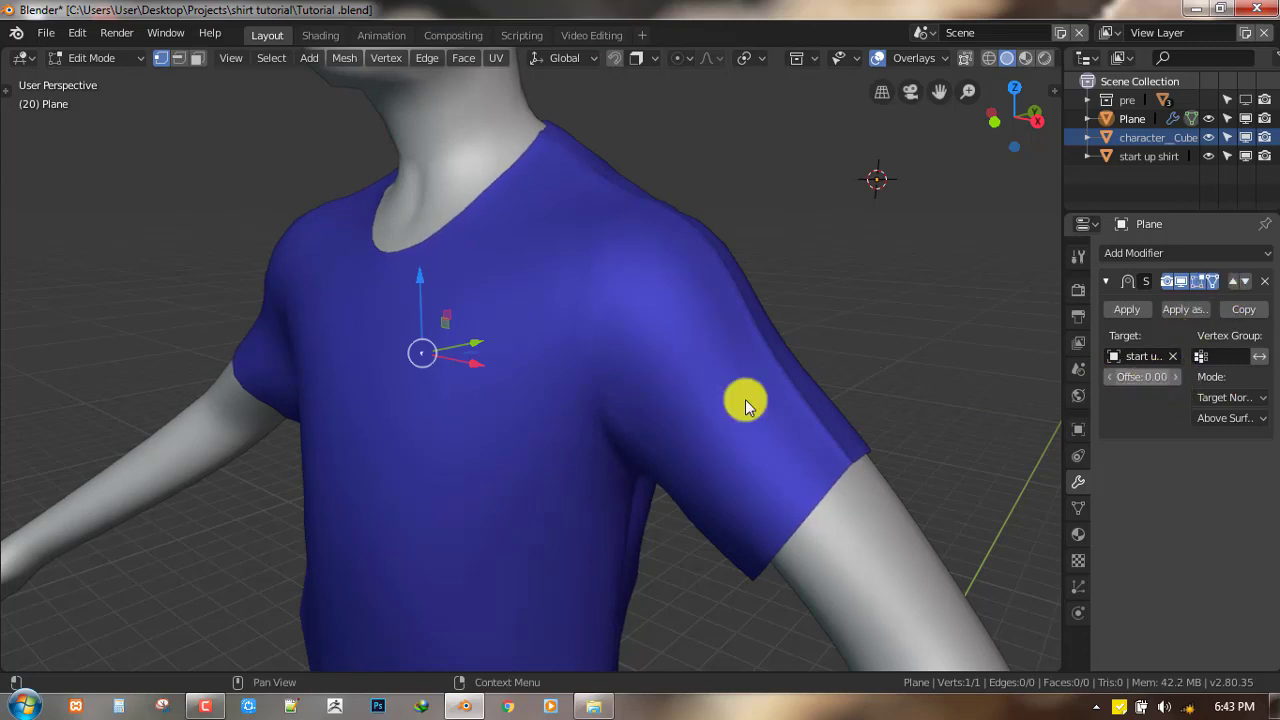
- Try a Shrinkwrap offset of 0.43 and check from the side how far the vertex sits from the shirt
middle_drag(628, 421, 590, 423)
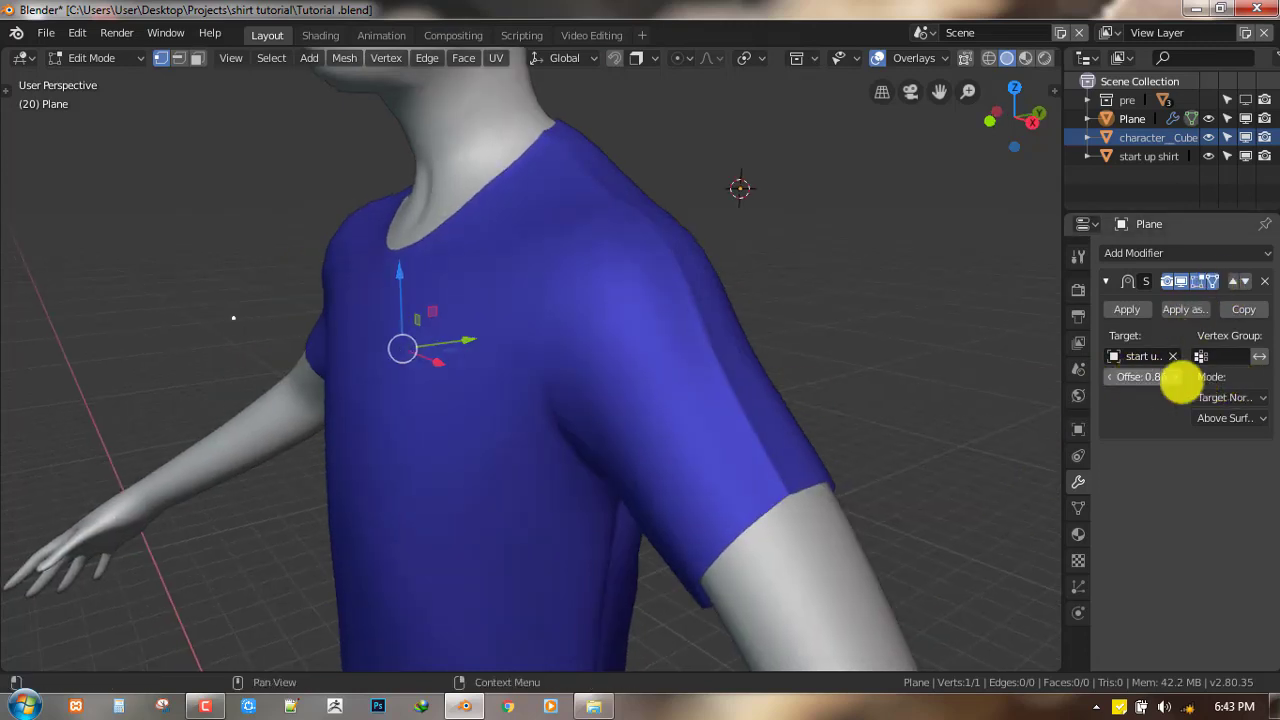
mouse_move(1180, 380)
mouse_down()
mouse_move(1100, 384)
mouse_move(1214, 385)
mouse_move(1109, 386)
mouse_move(1197, 383)
mouse_move(1179, 380)
mouse_up()
middle_drag(530, 374, 554, 360)
key(KP_1)
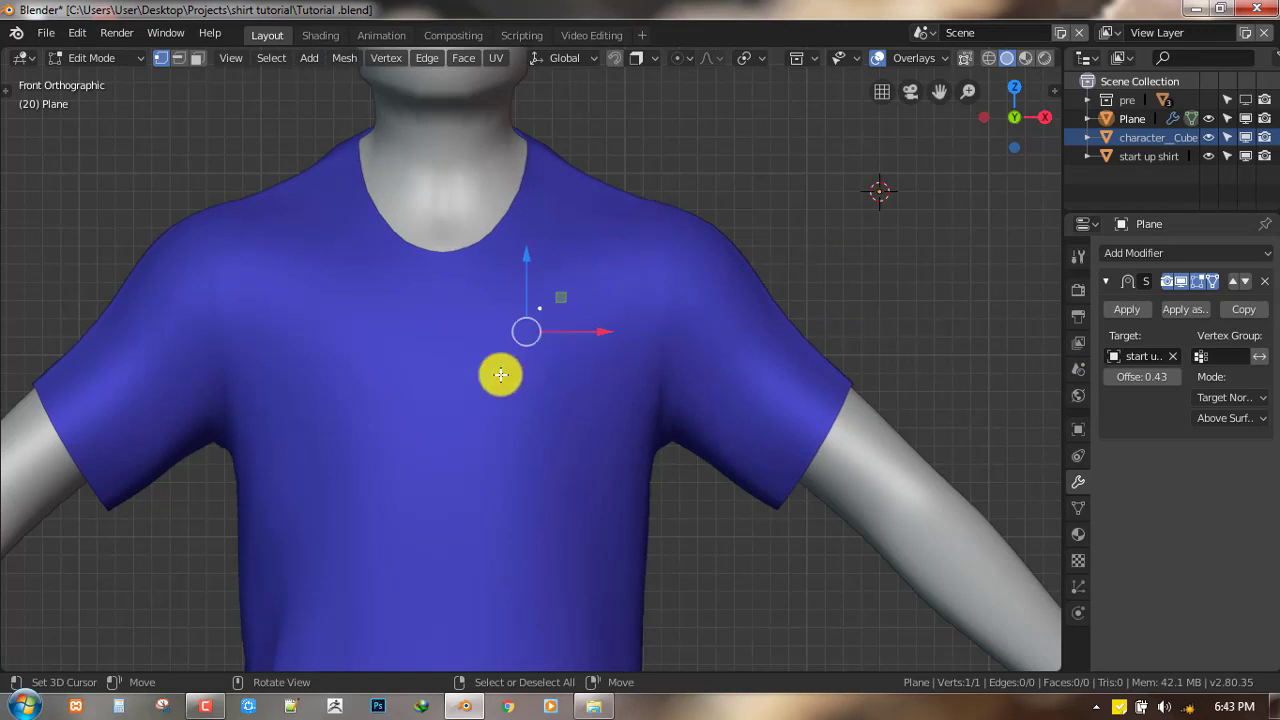
middle_drag(500, 374, 451, 363)
middle_drag(443, 311, 394, 334)
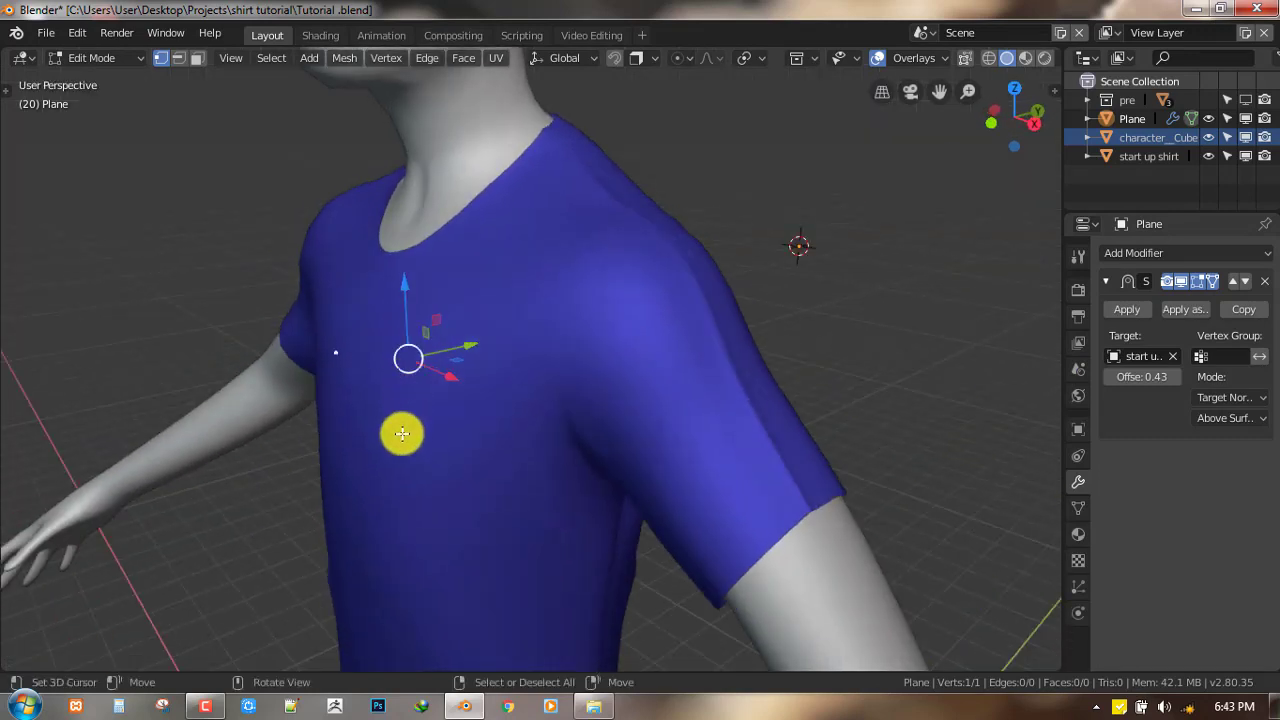
middle_drag(503, 388, 543, 285)
- Set the Shrinkwrap offset to 0.02 and move the vertex about 0.09 m, mainly along negative X, on the chest
key(KP_1)
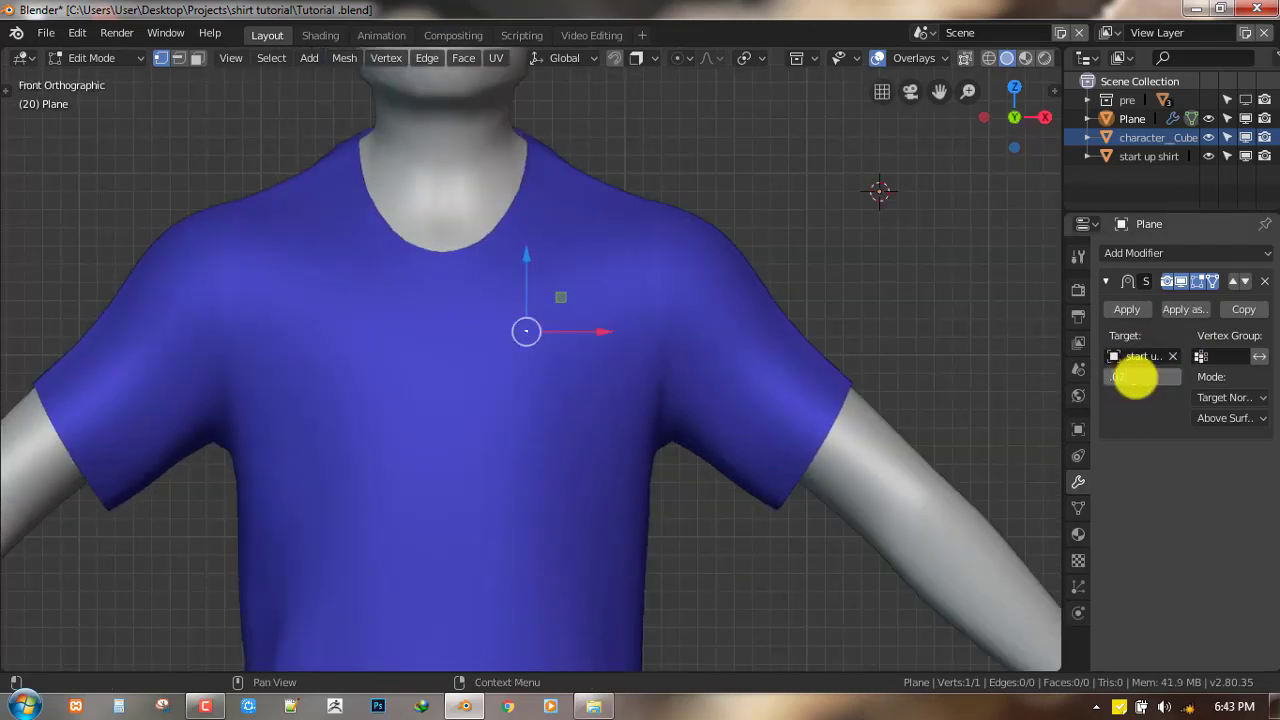
scroll(689, 360, up, 2)
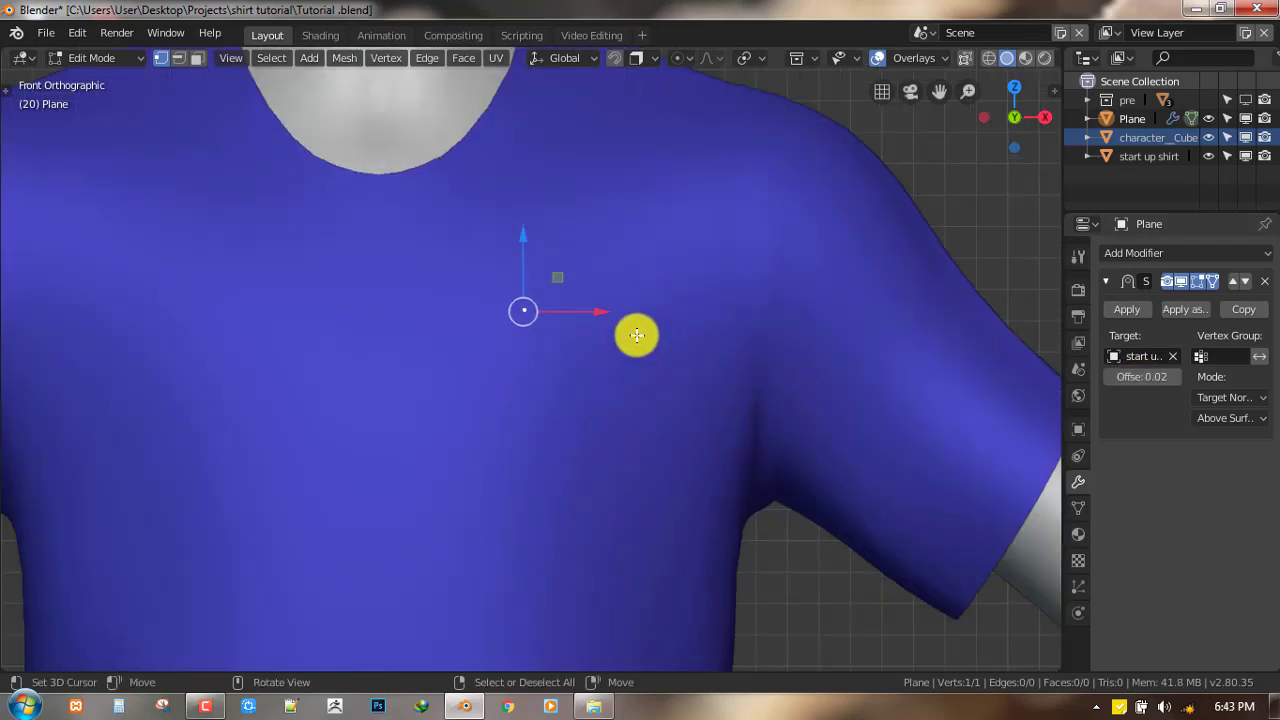
scroll(610, 238, down, 3)
scroll(569, 293, up, 2)
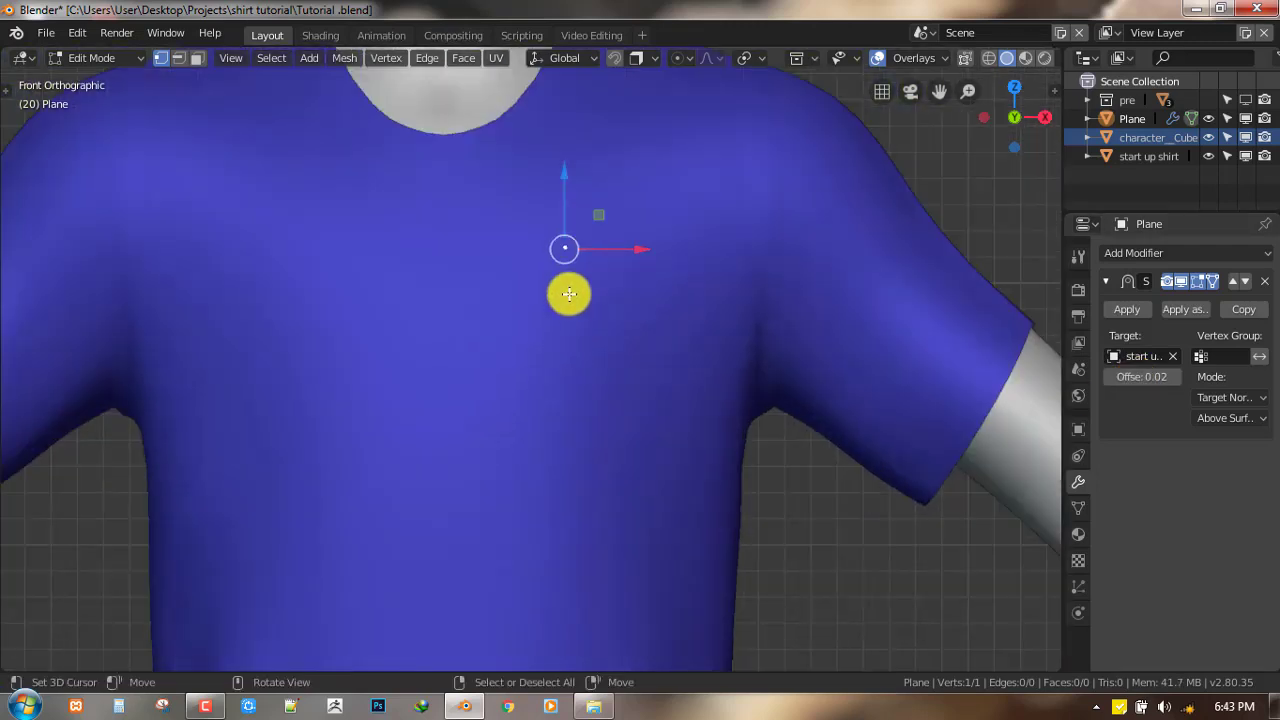
key(g)
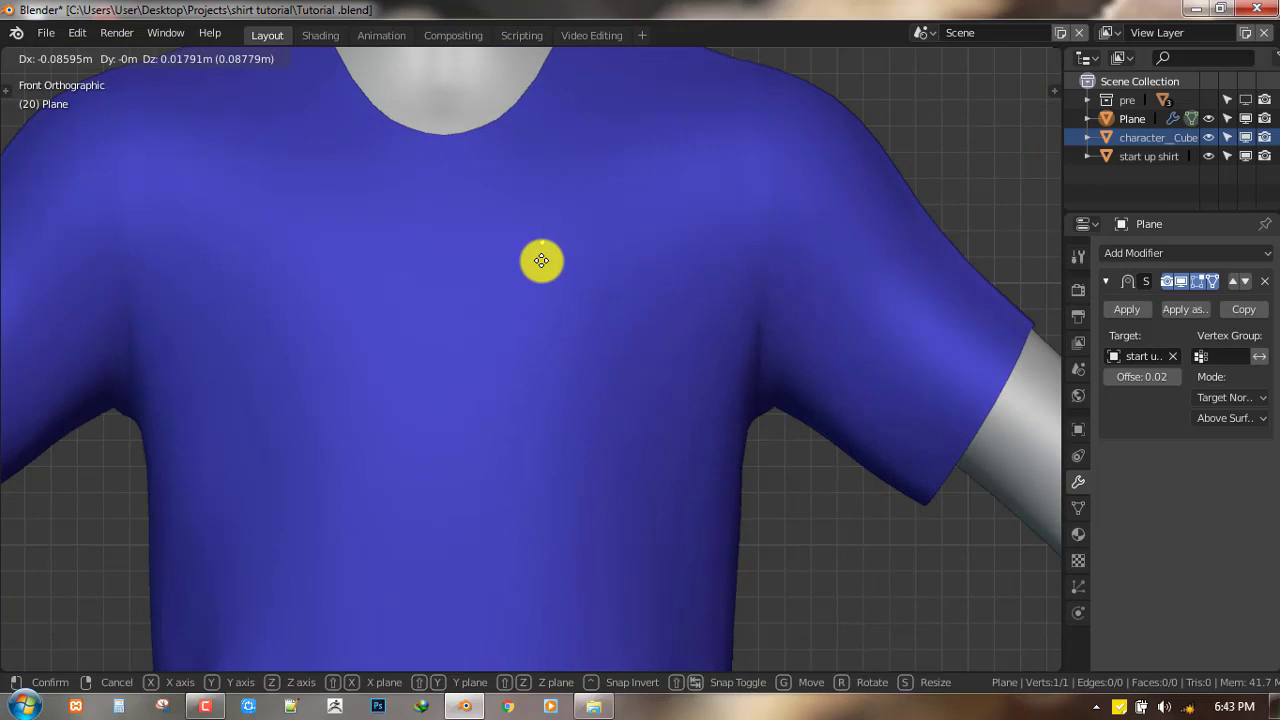
click(545, 250)
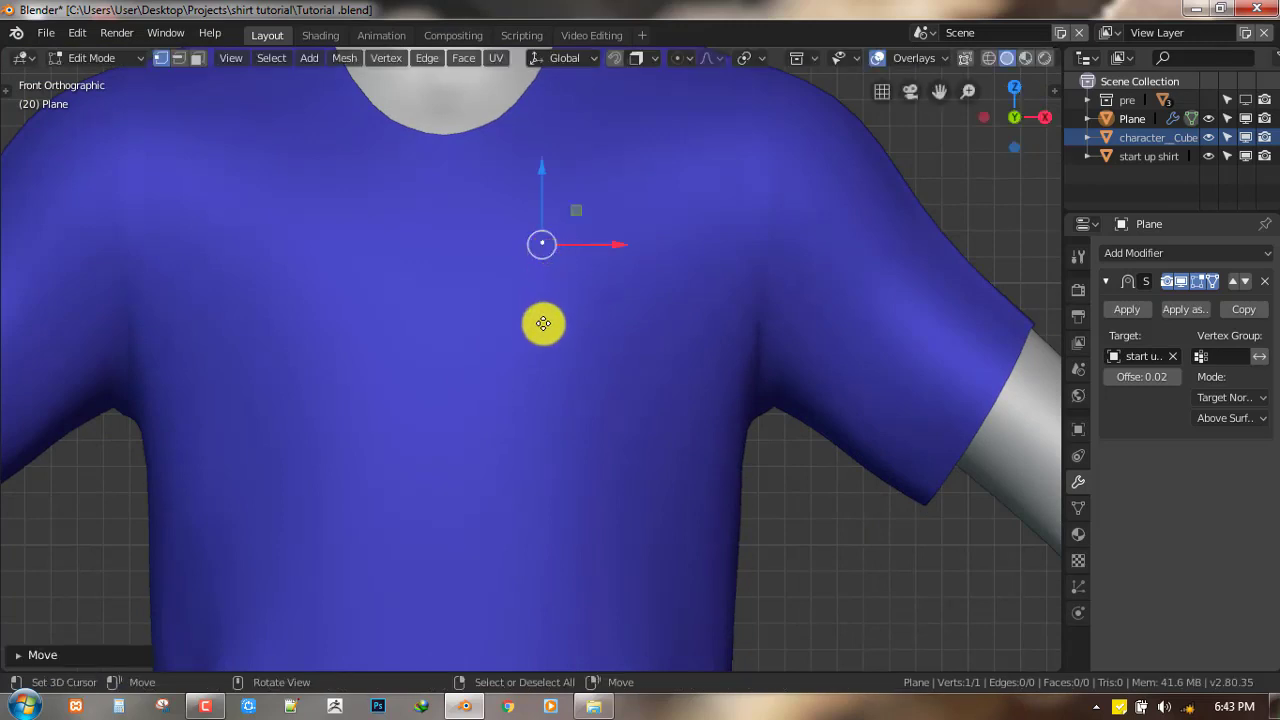
- Extrude a second vertex from the first toward the sleeve side of the chest and save the file
ctrl+right_click(630, 309)
scroll(700, 312, down, 3)
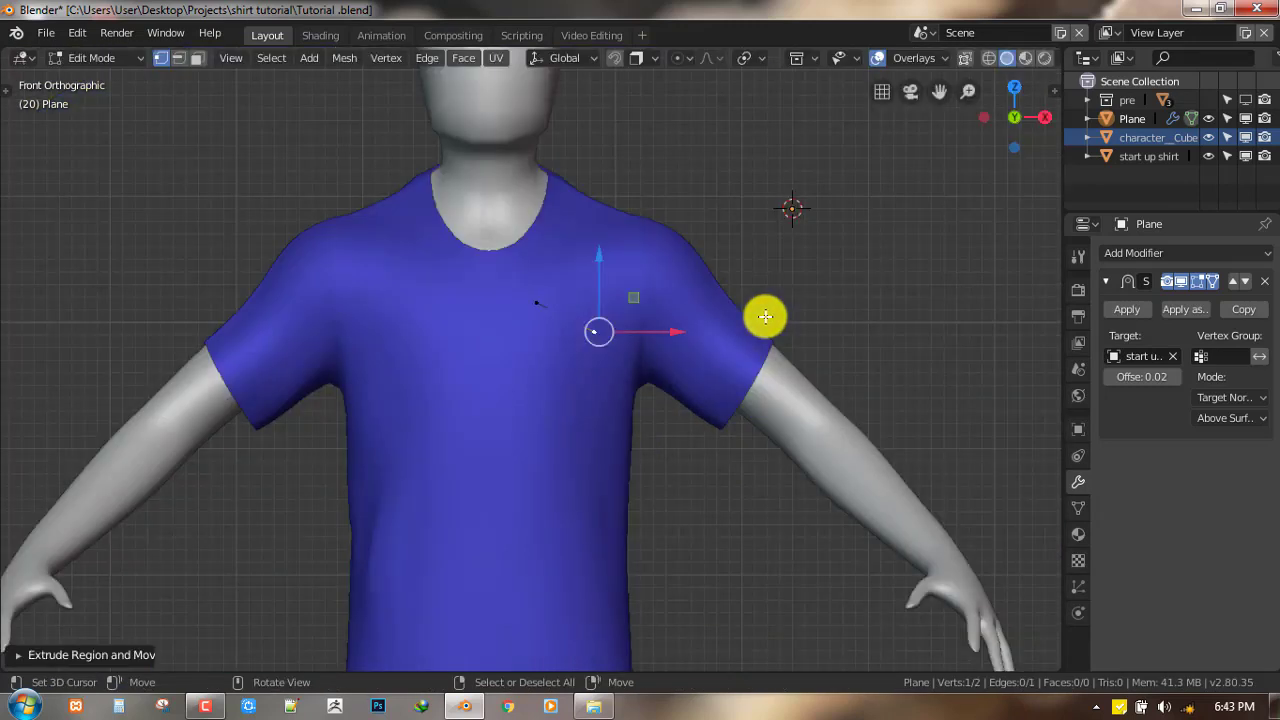
scroll(640, 357, up, 2)
key(ctrl+s)
scroll(648, 348, up, 3)
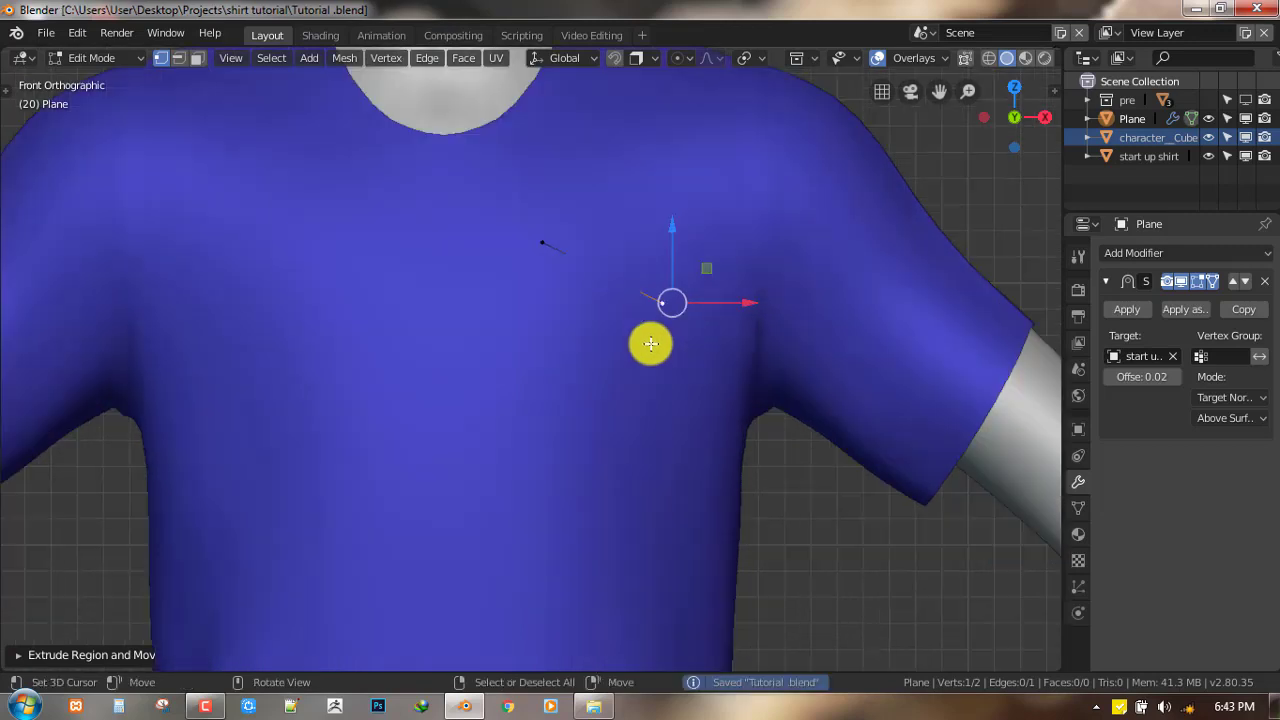
- Move the second vertex directly below the first and extrude a third vertex about 0.37 m further down
key(g)
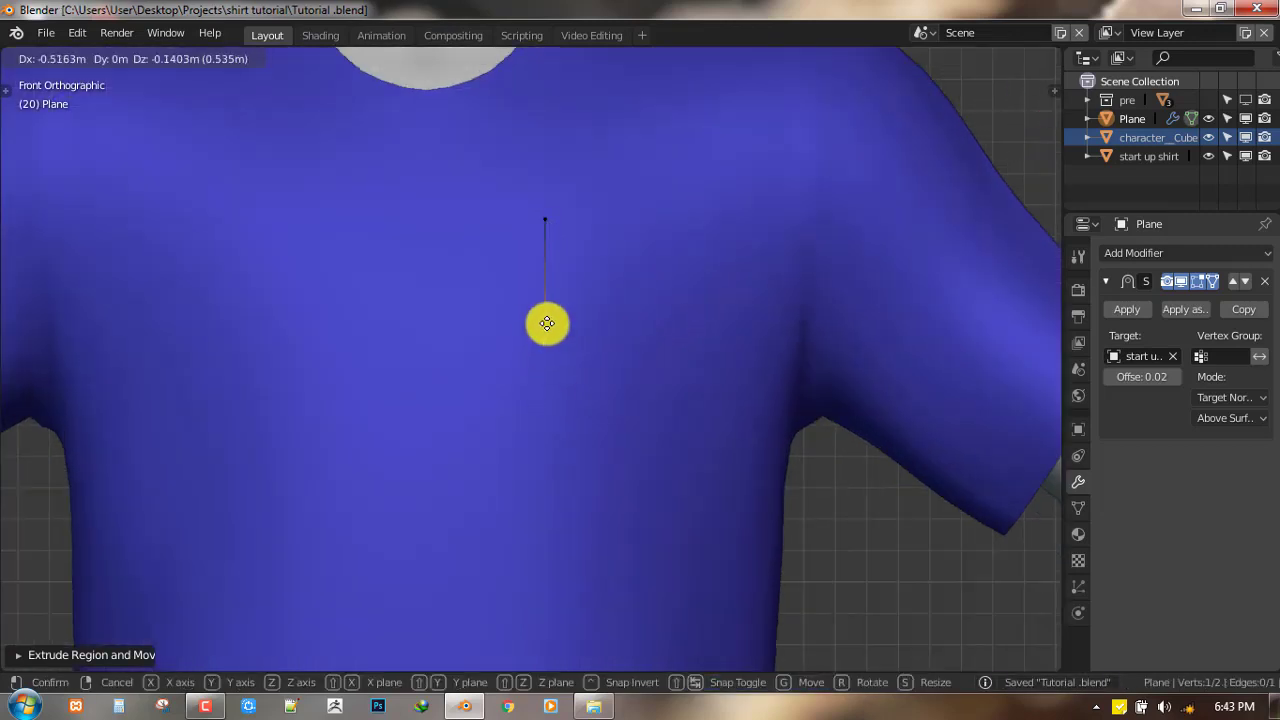
click(547, 320)
key(e)
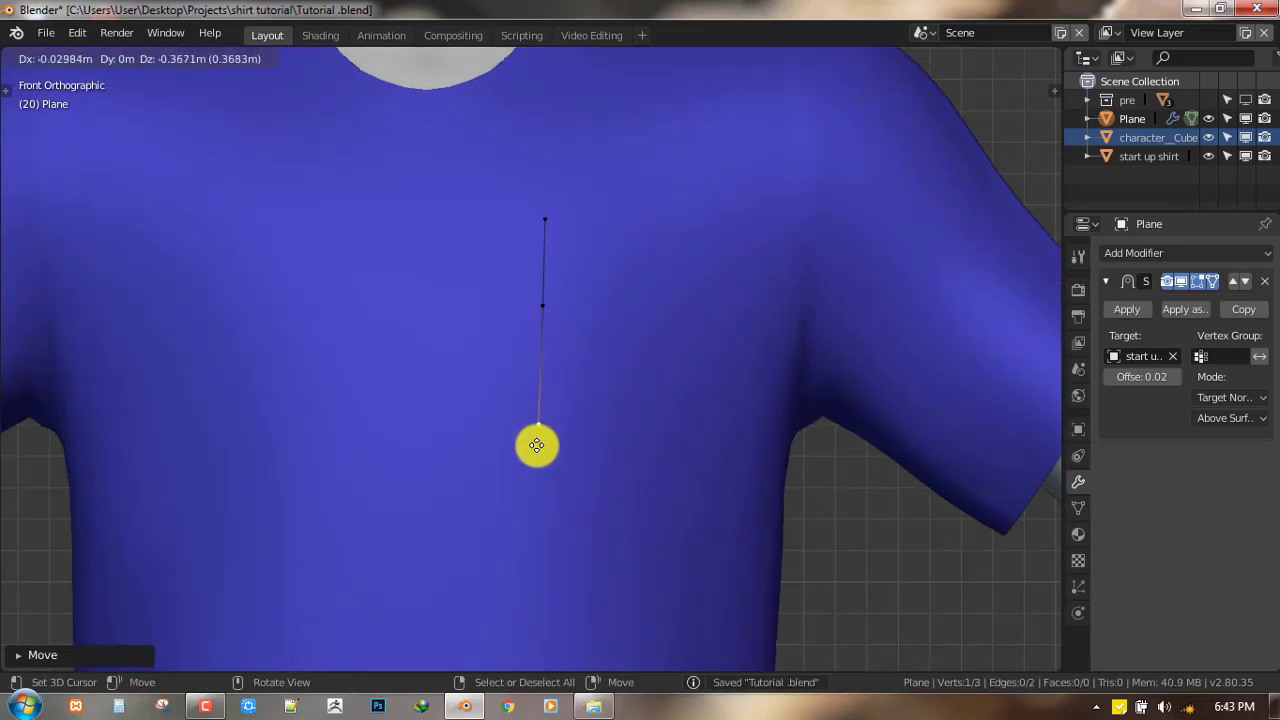
click(538, 446)
- Extrude a diagonal corner edge about 0.22 m long, followed by a nearly horizontal bottom edge about 0.5 m toward positive X
key(e)
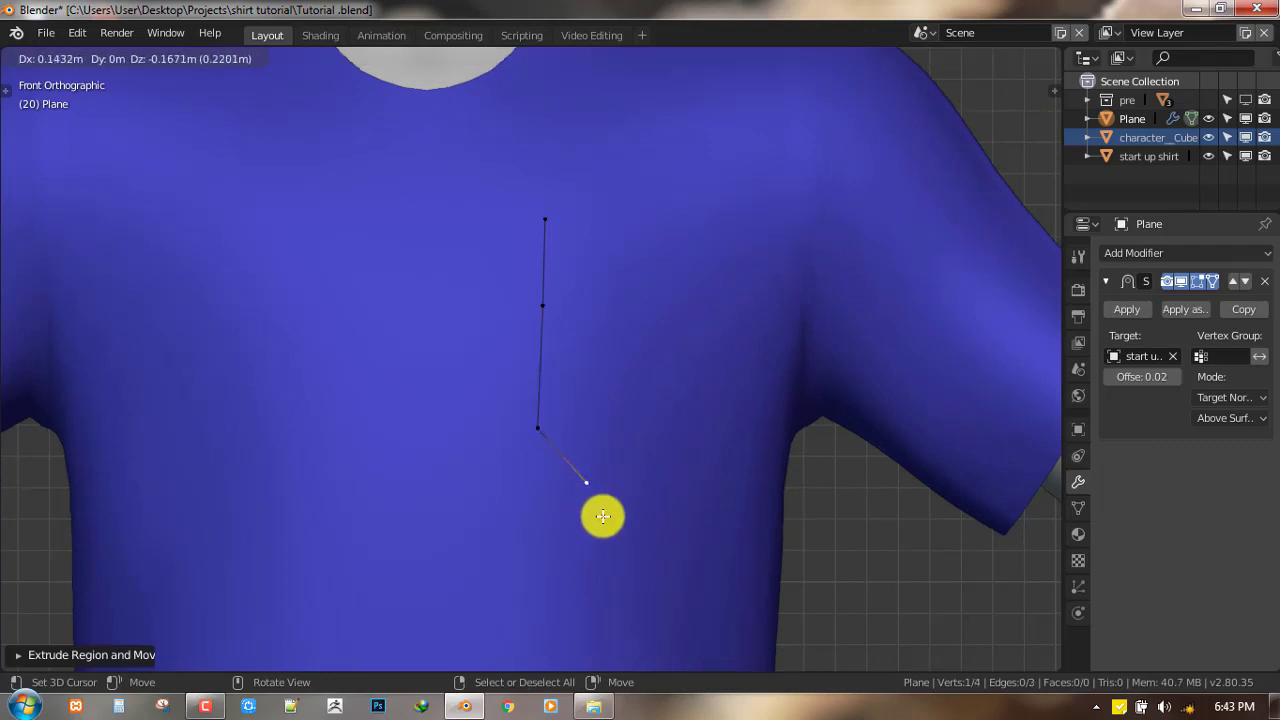
click(603, 516)
key(e)
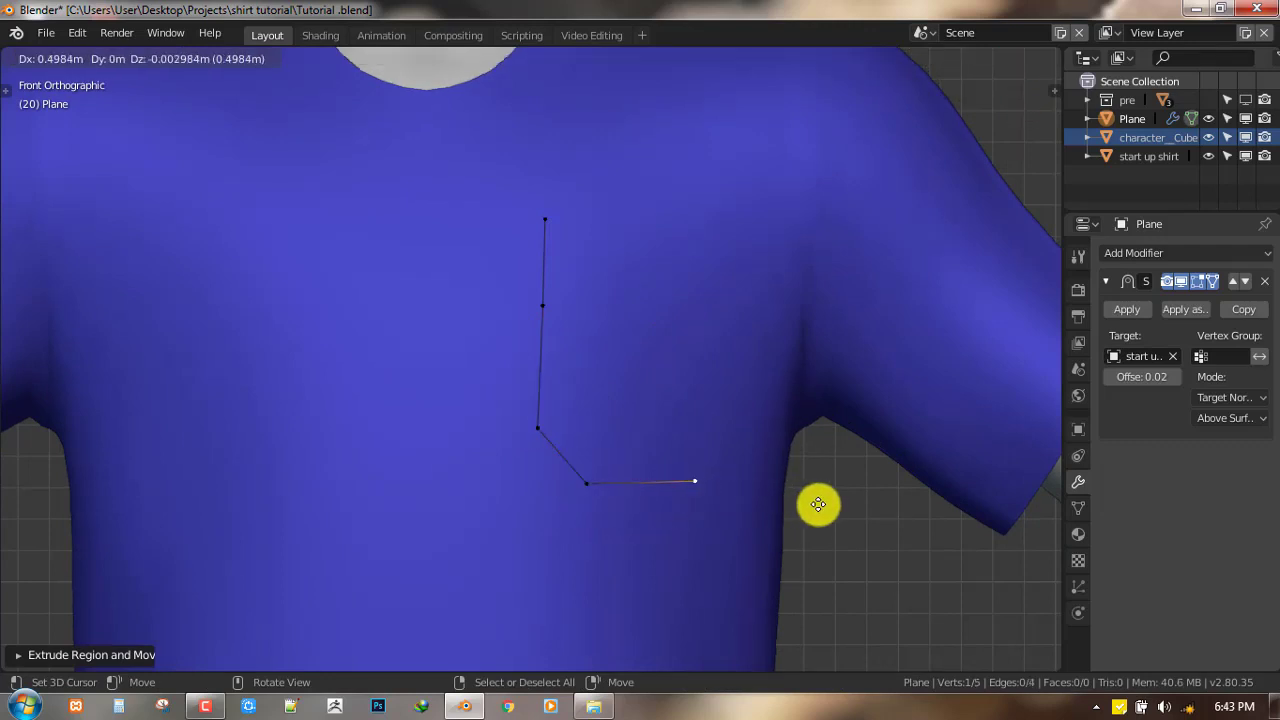
click(734, 478)
key(g)
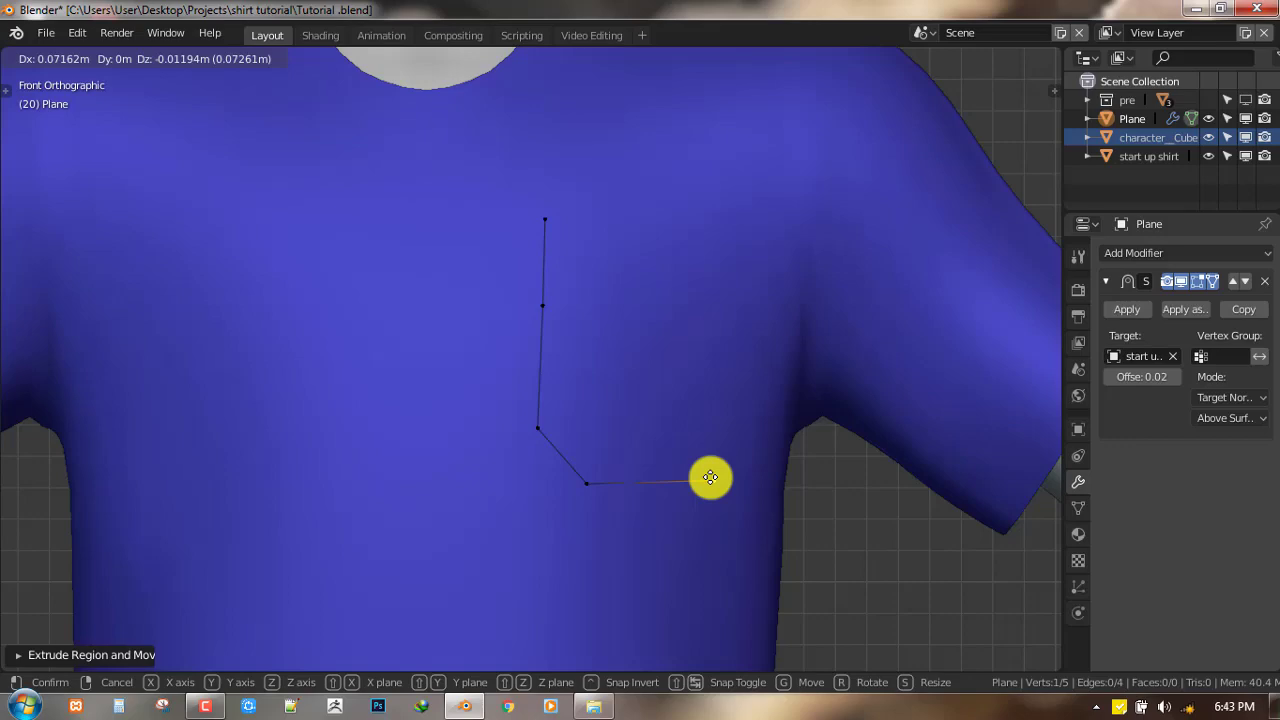
click(710, 470)
- Move the corner vertex at the start of the bottom edge slightly toward negative X, steepening the diagonal, and clear the selection
mouse_move(654, 497)
middle_down()
mouse_move(551, 500)
mouse_move(621, 506)
mouse_move(626, 480)
mouse_move(594, 491)
mouse_move(669, 500)
middle_up()
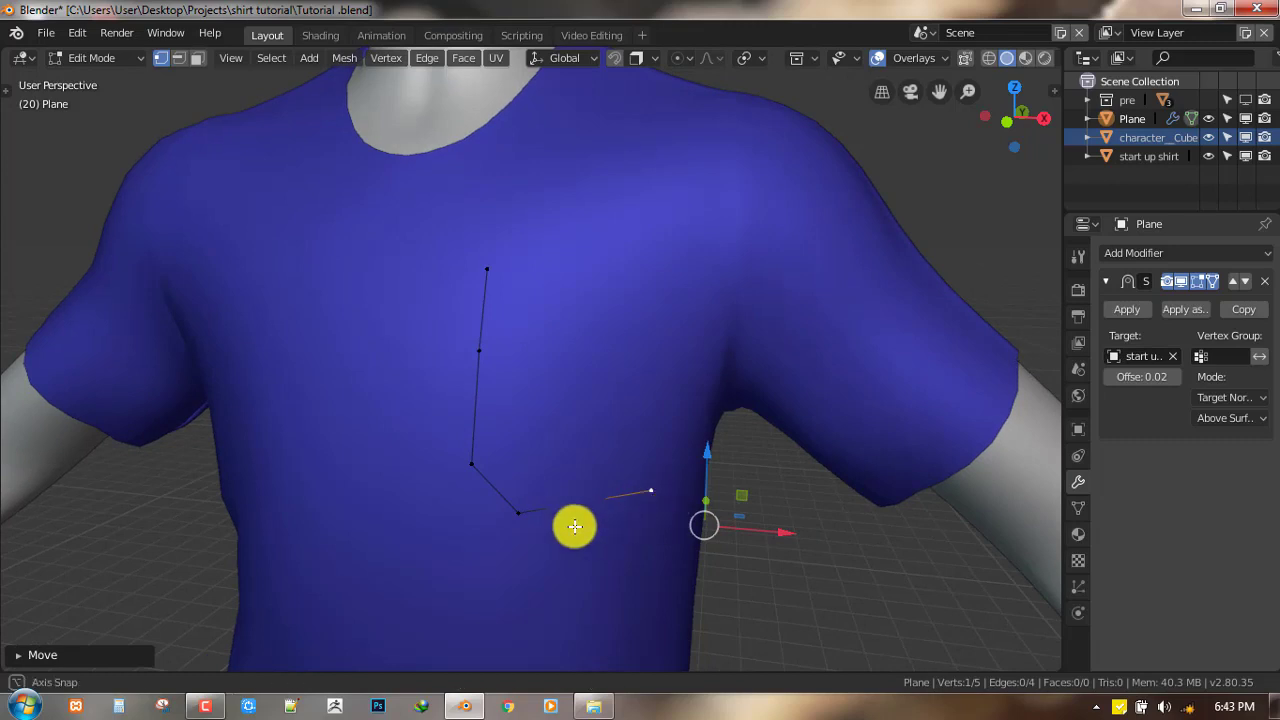
middle_drag(574, 526, 583, 457)
middle_drag(641, 498, 649, 531)
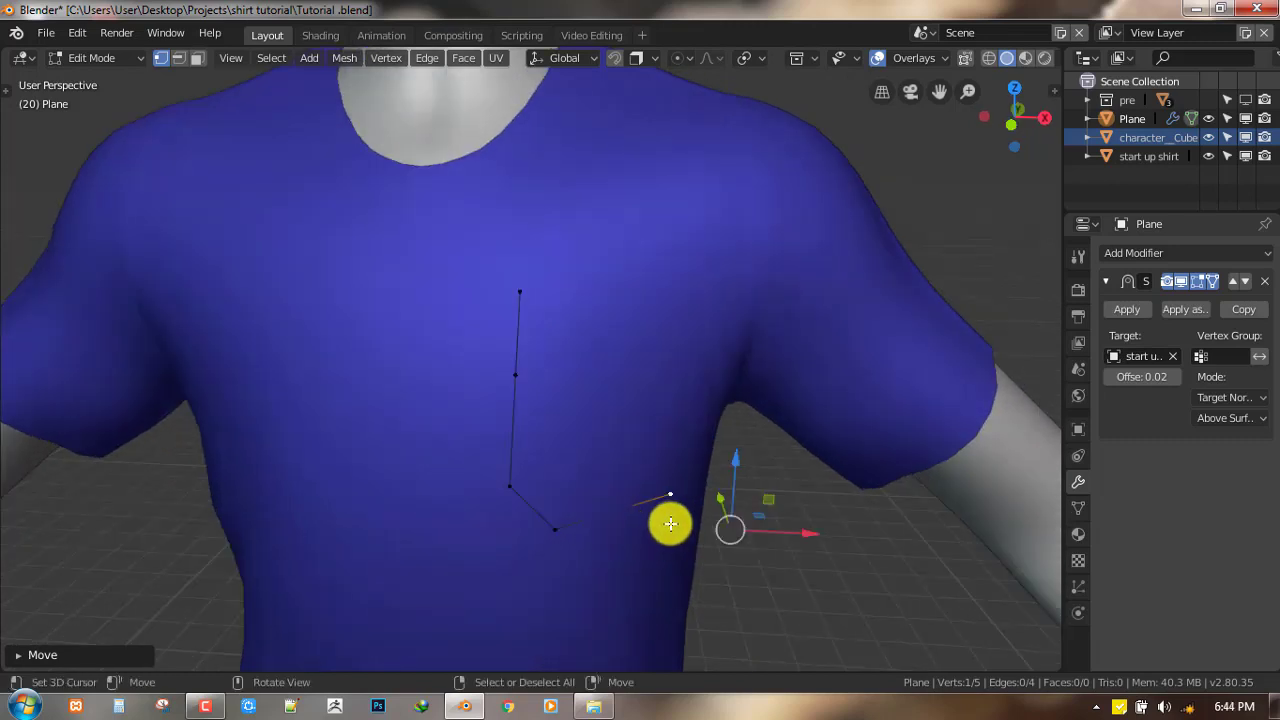
key(g)
click(540, 524)
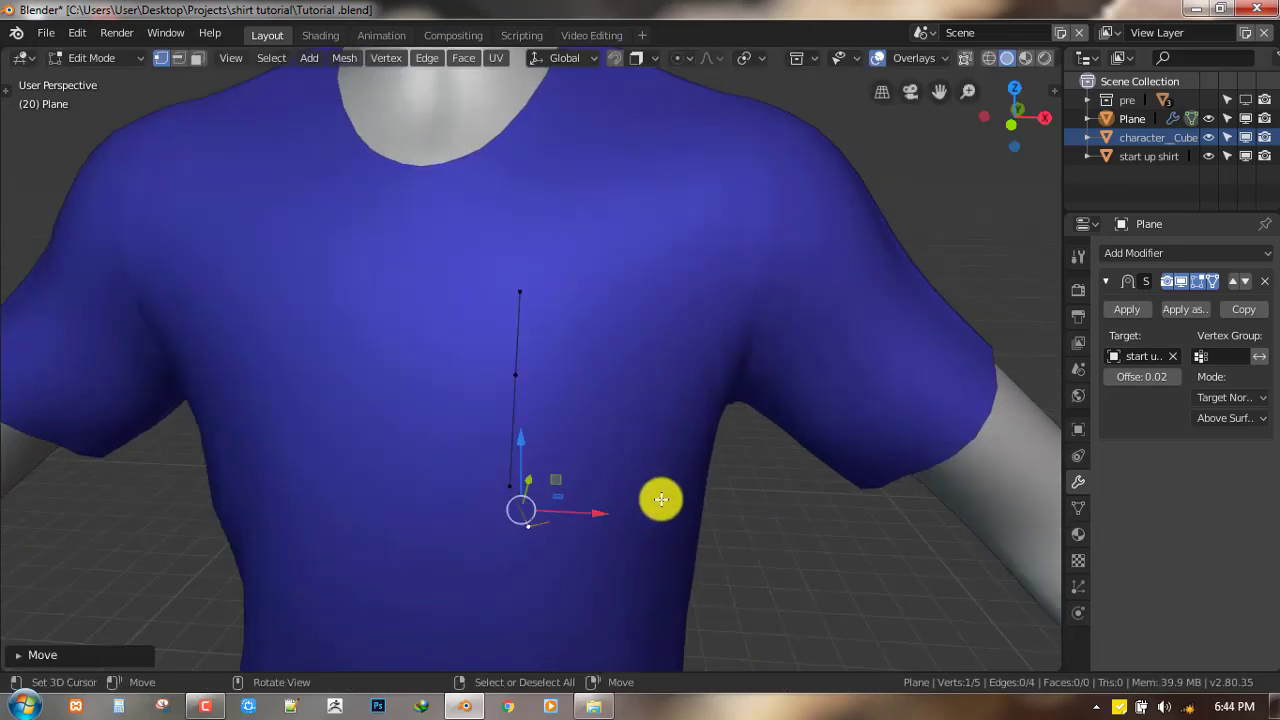
click(649, 521)
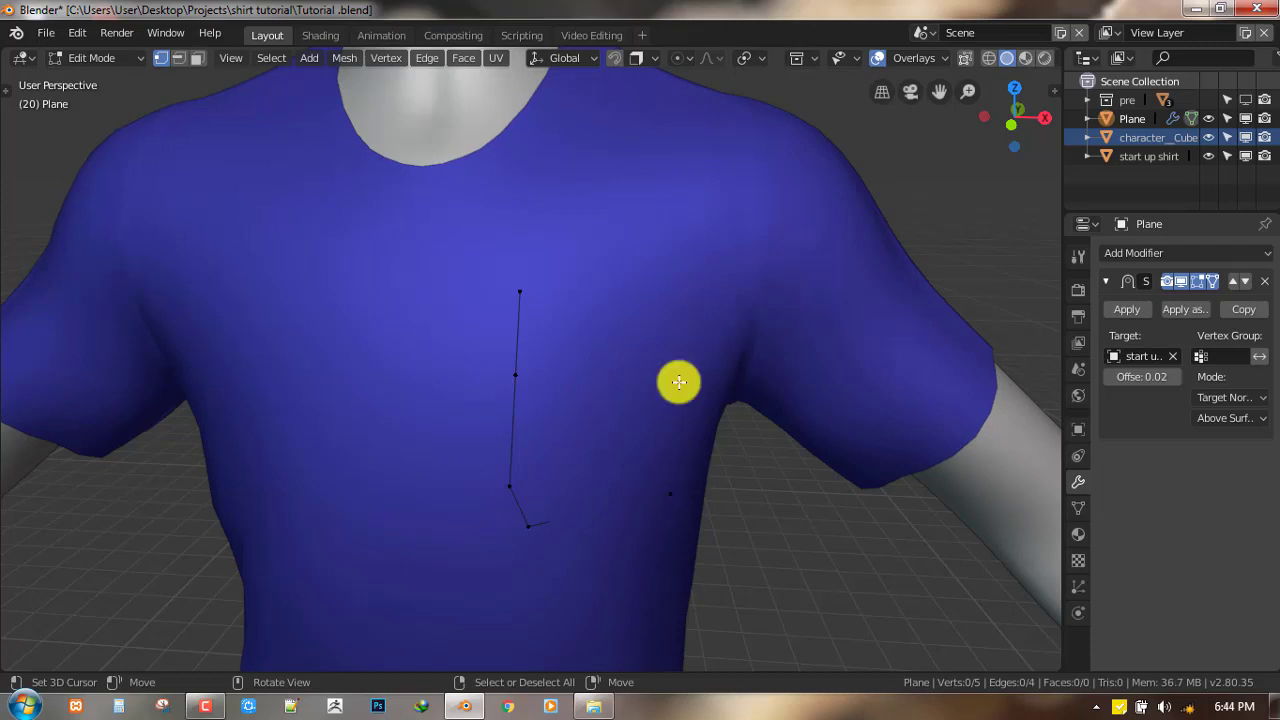
- With the outline's open end vertex selected, re-enable snapping and maximize the 3D viewport in front view
middle_drag(672, 499, 595, 458)
key(a)
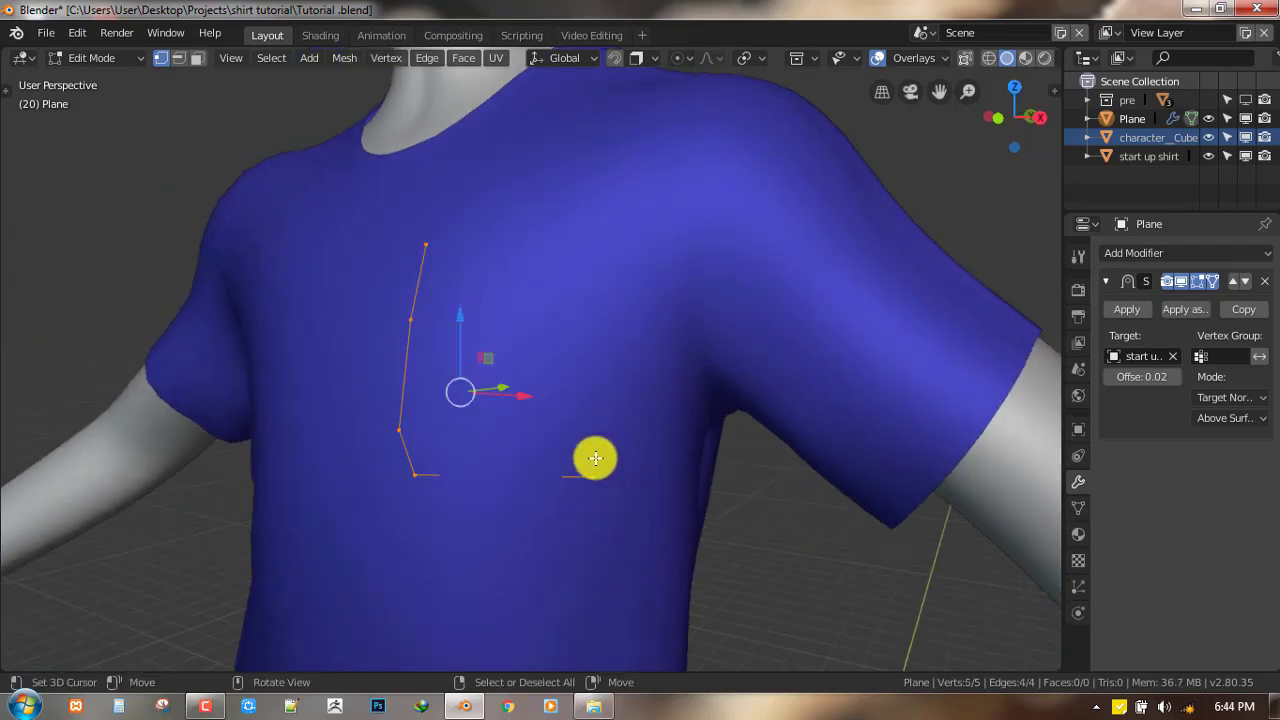
key(alt+a)
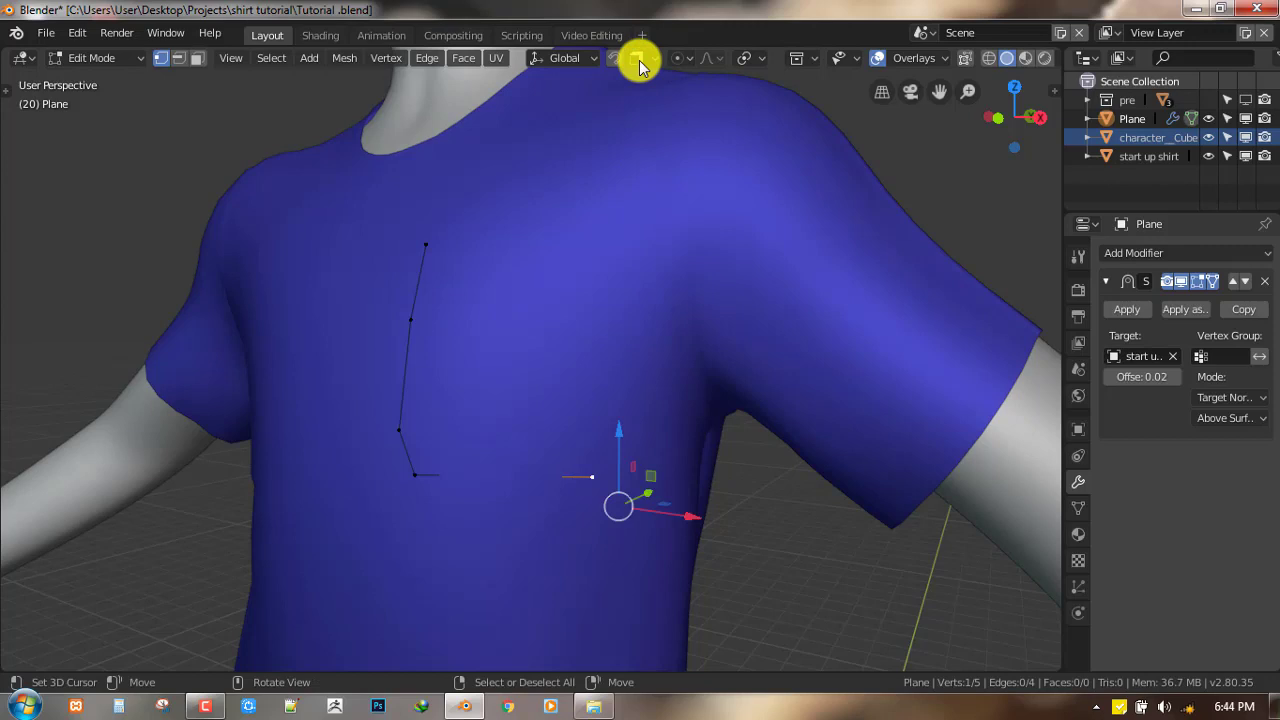
key(KP_1)
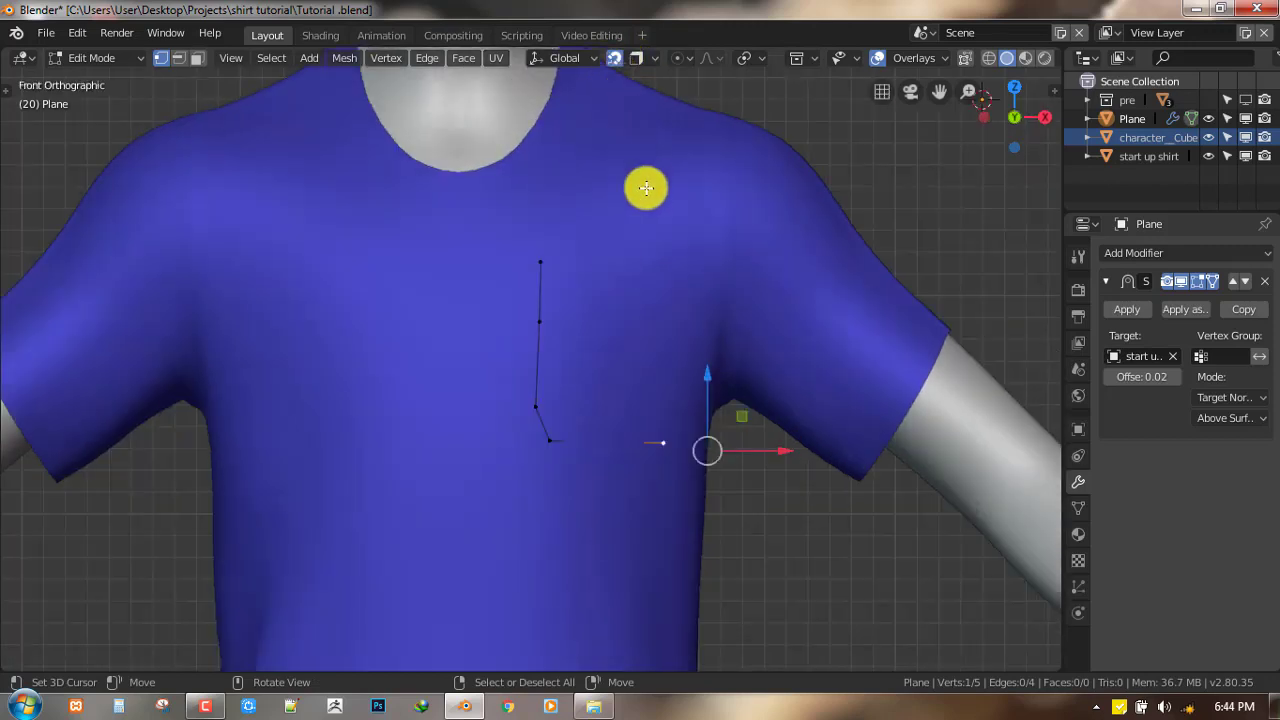
shift+middle_drag(688, 324, 631, 257)
key(ctrl+space)
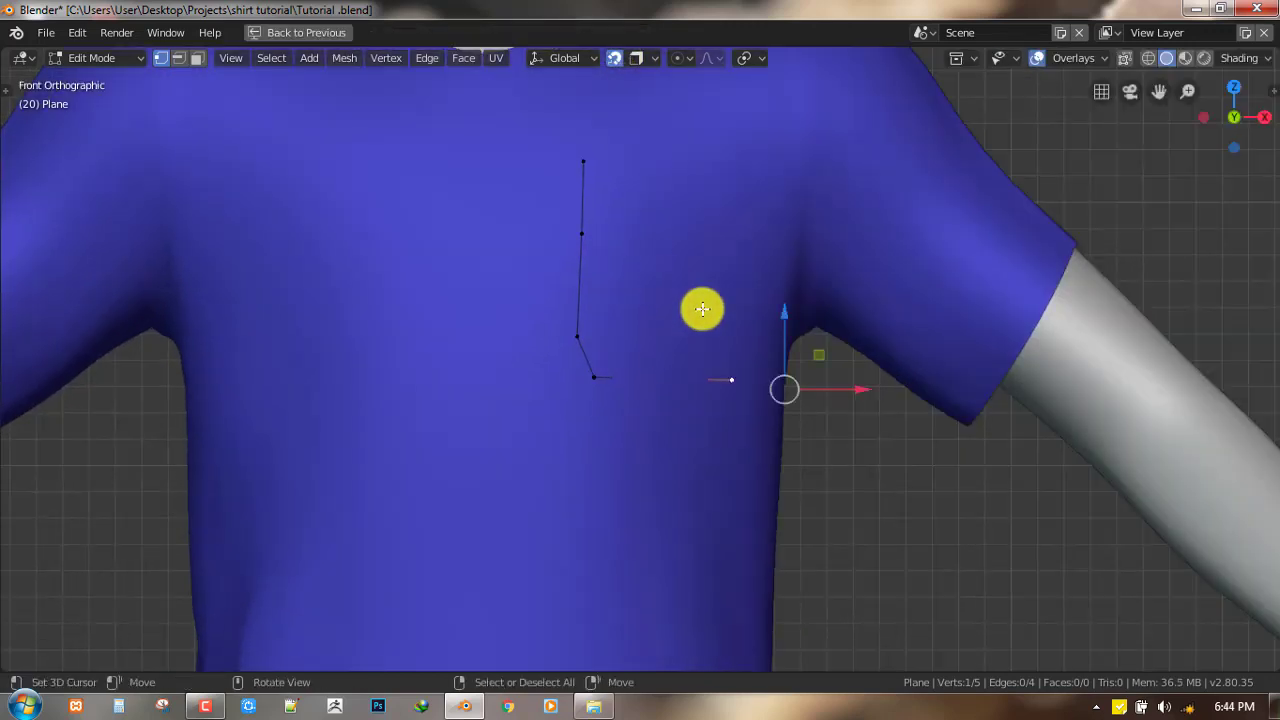
- Move the outline's open end vertex back toward negative X, to roughly the middle of the pocket's bottom edge
key(space)
key(space)
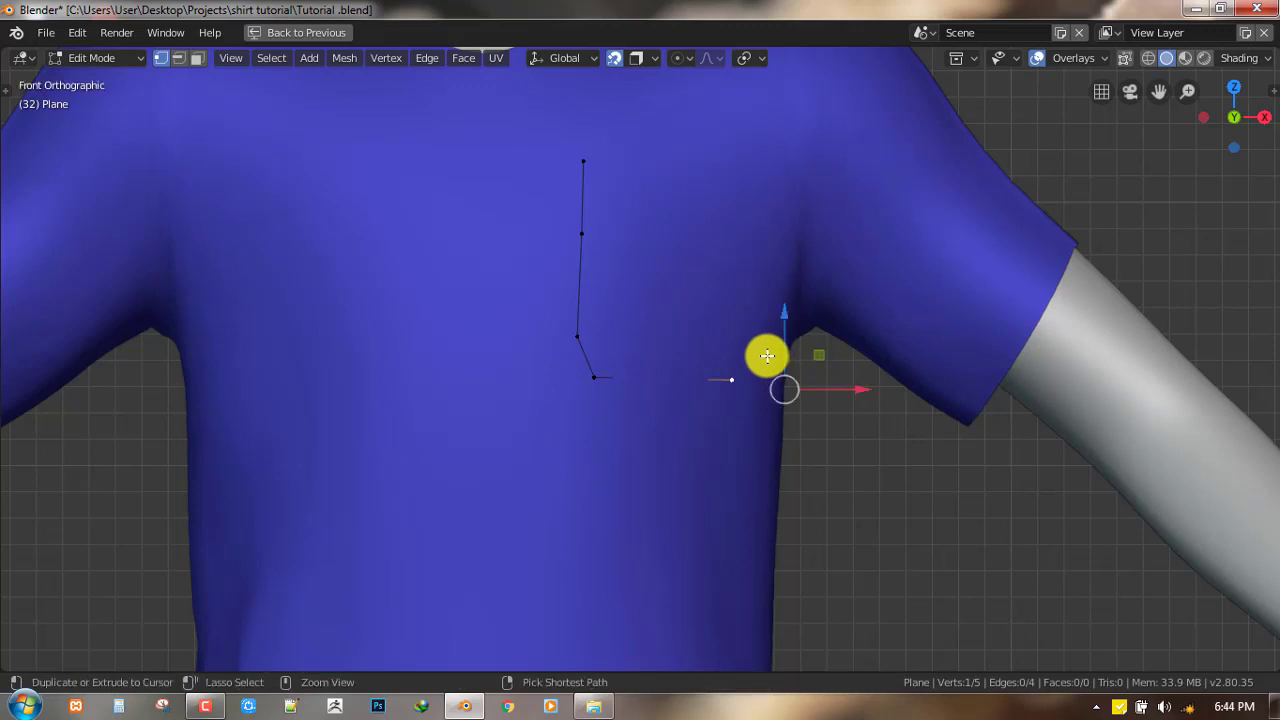
middle_drag(726, 386, 700, 380)
key(g)
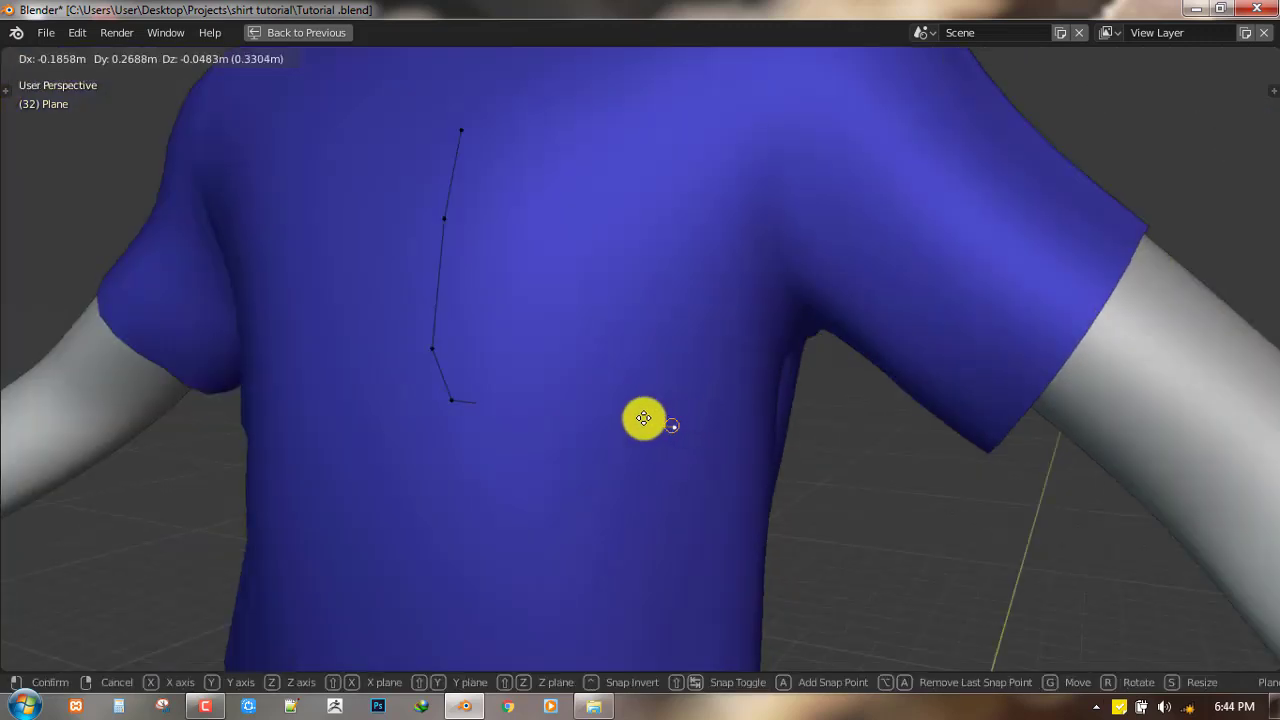
click(548, 408)
- Extrude the bottom edge on to the pocket's sleeve-side corner, then a short diagonal corner edge upward
key(e)
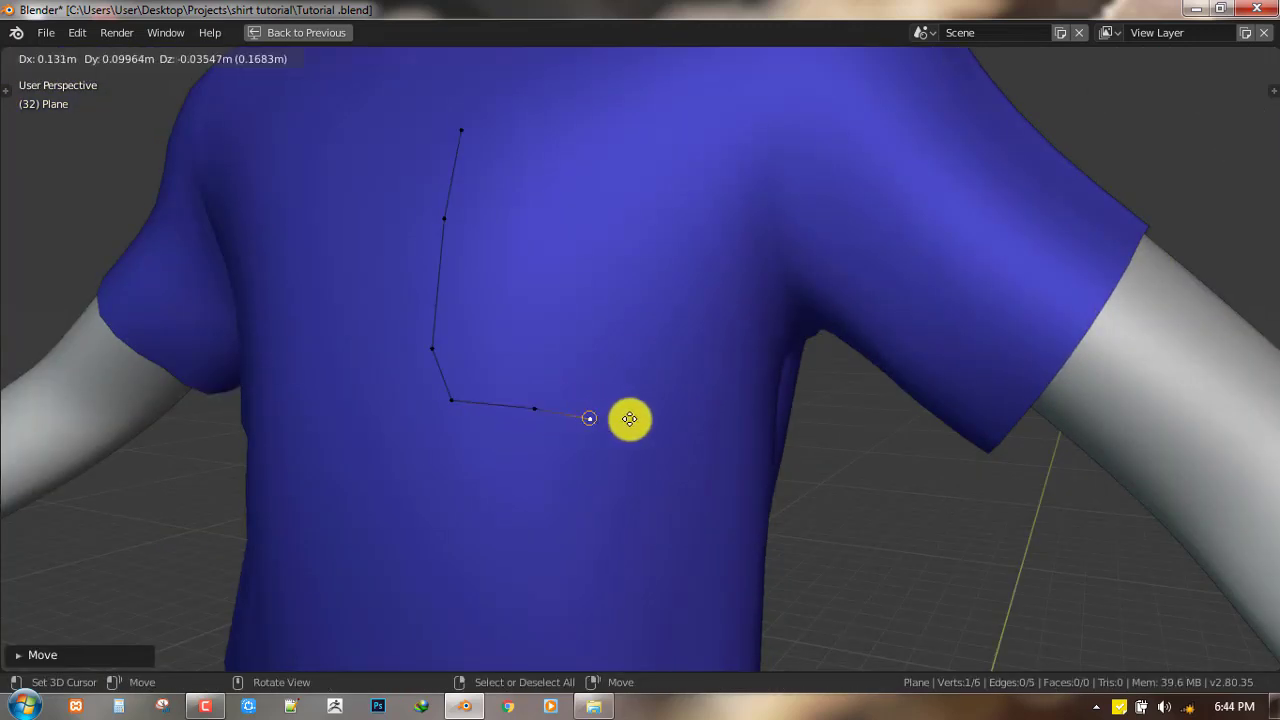
click(655, 415)
key(e)
click(669, 368)
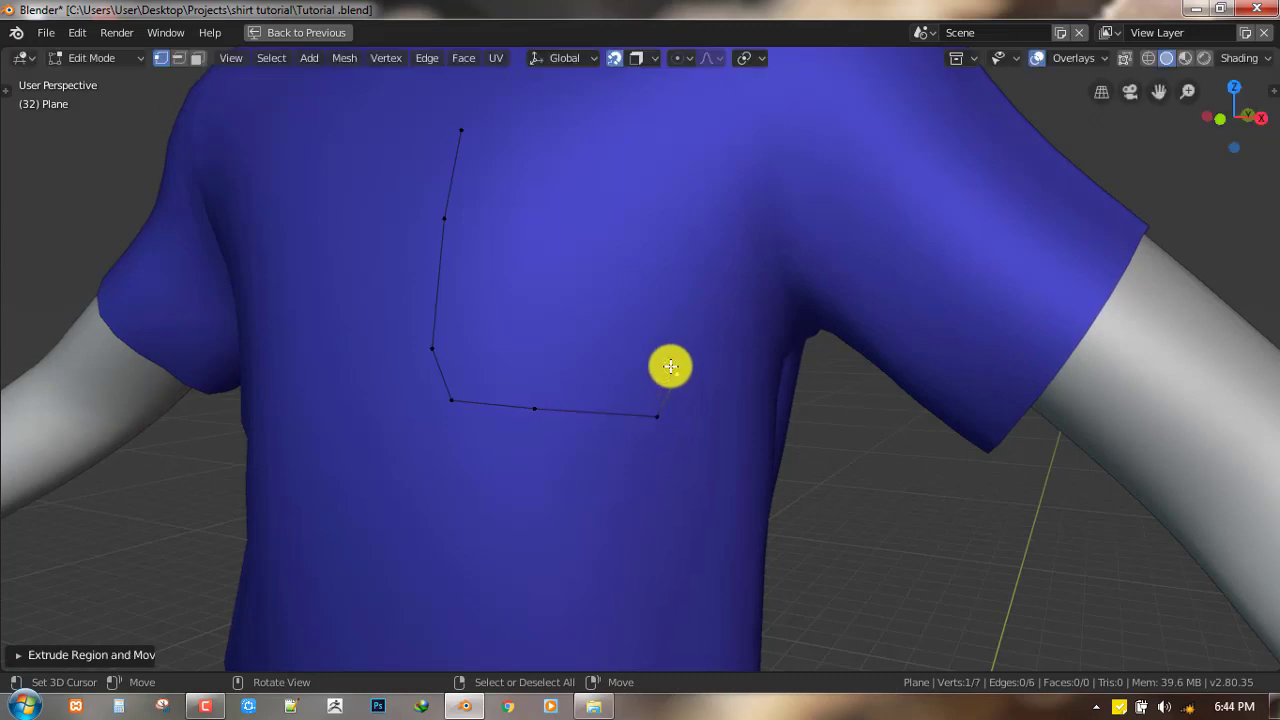
- Extrude the sleeve-side edge upward in two segments, the first about 0.46 m long, ending level with the opposite side's top
middle_drag(669, 366, 640, 434)
key(e)
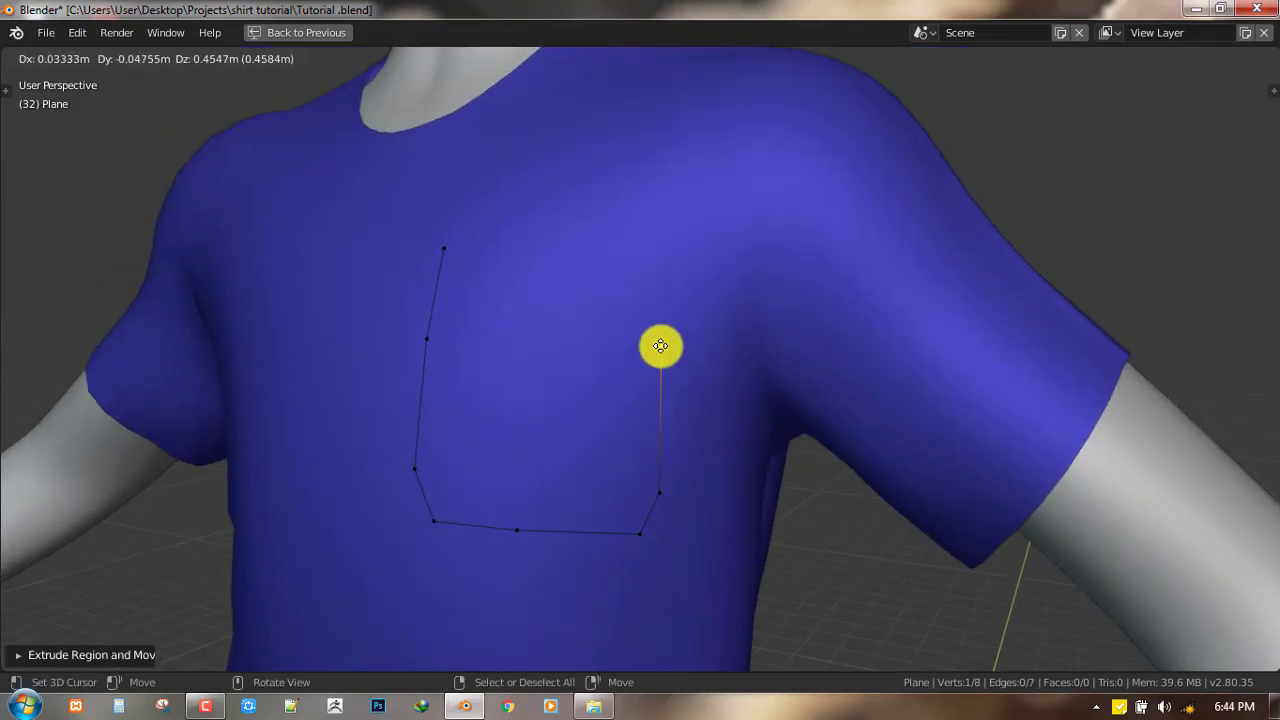
click(663, 347)
key(e)
click(671, 247)
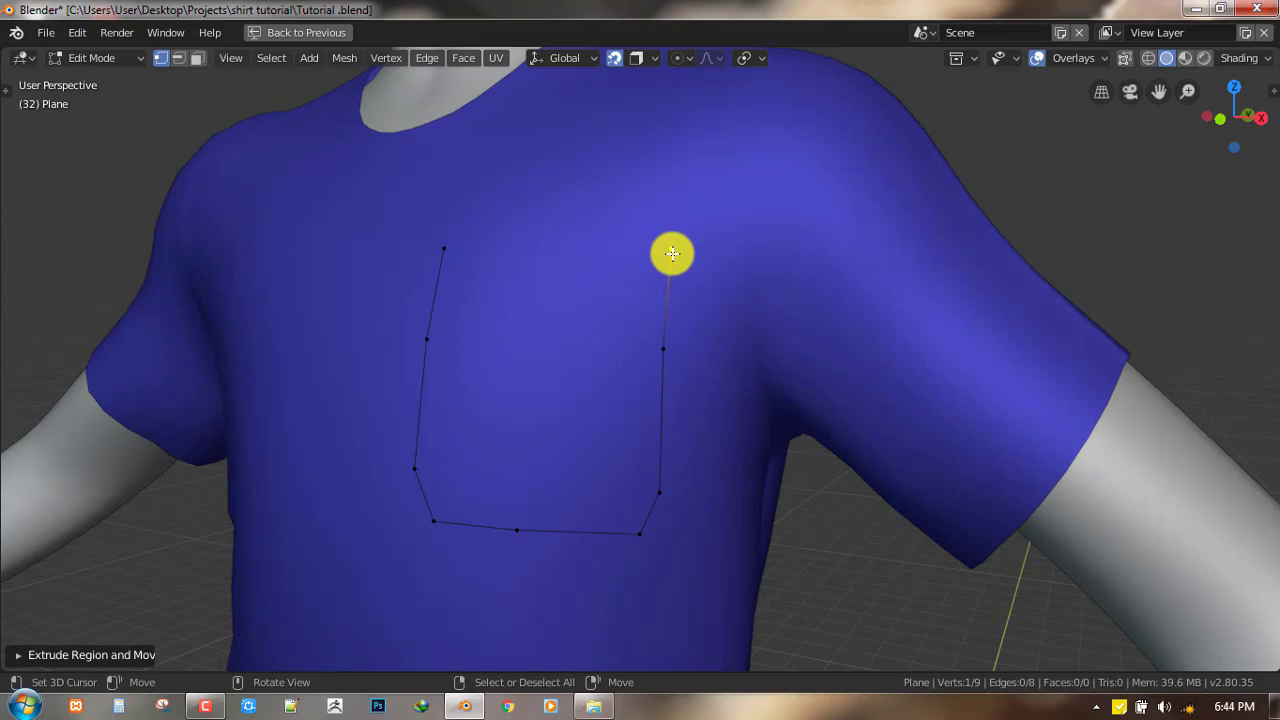
- Clear the selection and examine the open pocket outline from the front and from angled views
key(KP_1)
scroll(666, 363, down, 3)
click(694, 362)
scroll(694, 362, up, 3)
middle_drag(620, 388, 667, 406)
scroll(720, 389, up, 2)
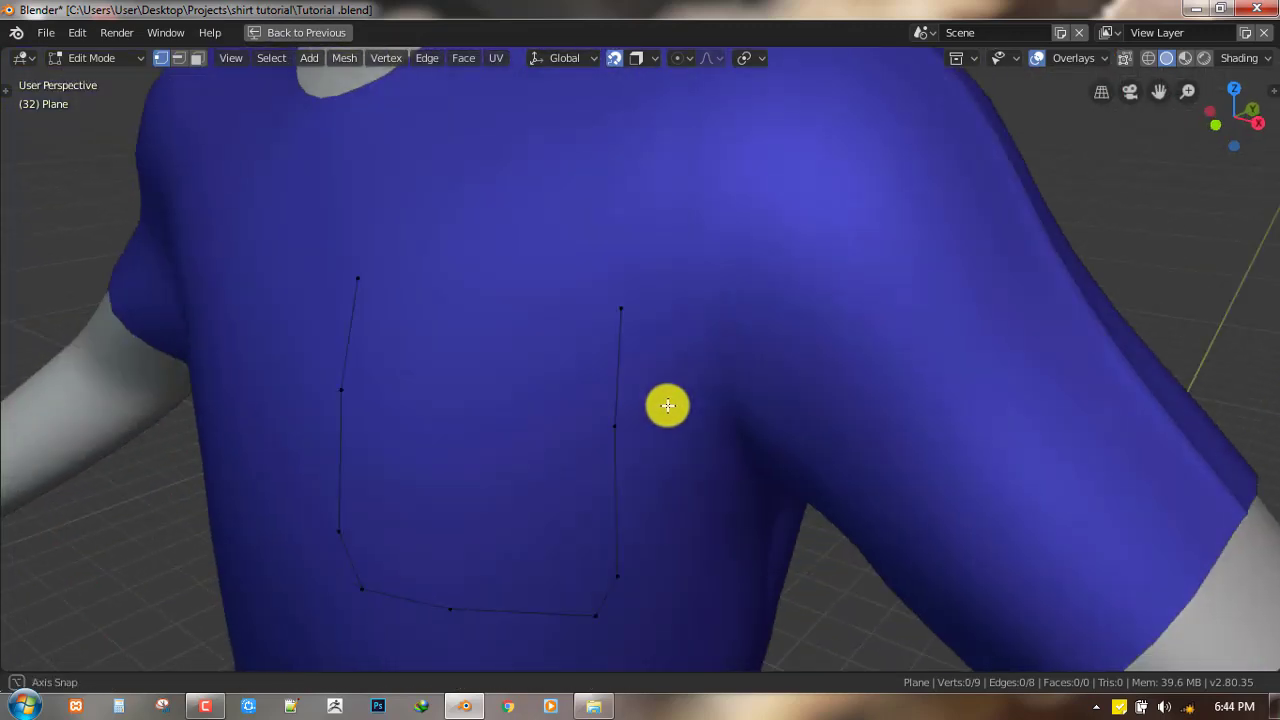
scroll(630, 426, down, 4)
middle_drag(608, 438, 509, 306)
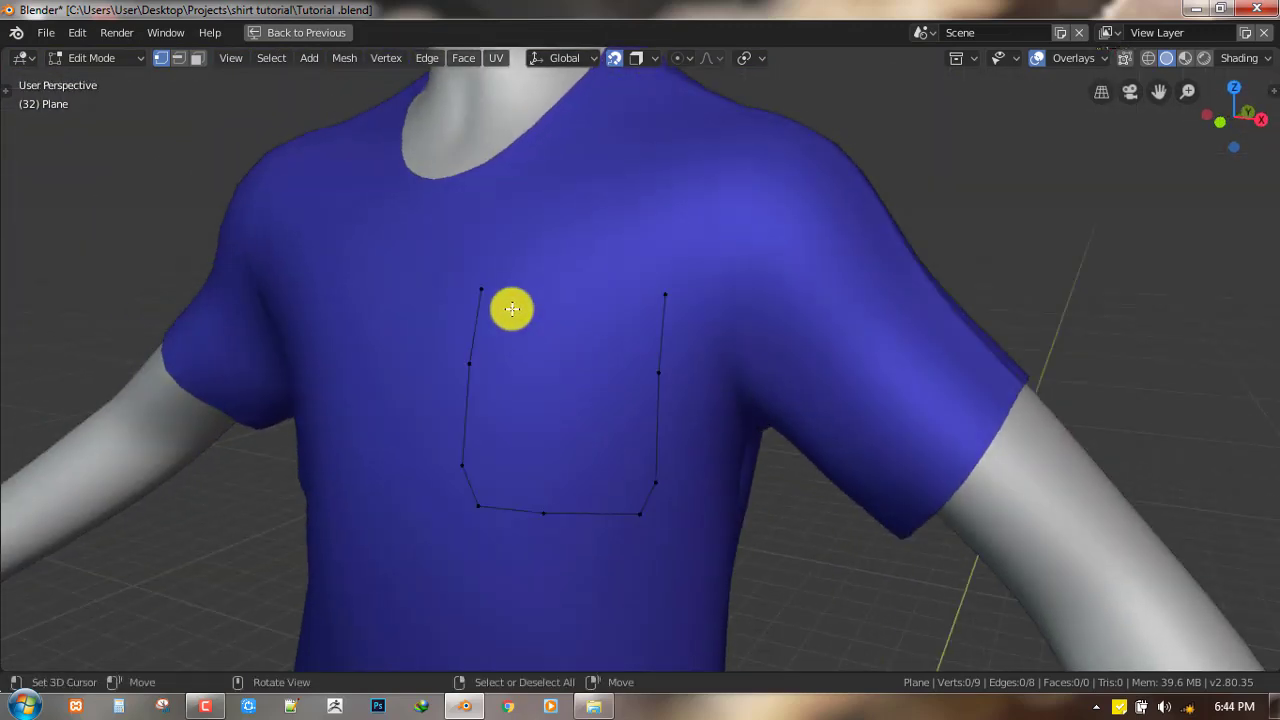
- Join the outline's two open top vertices with an edge and split that edge at its midpoint with a loop cut
click(483, 291)
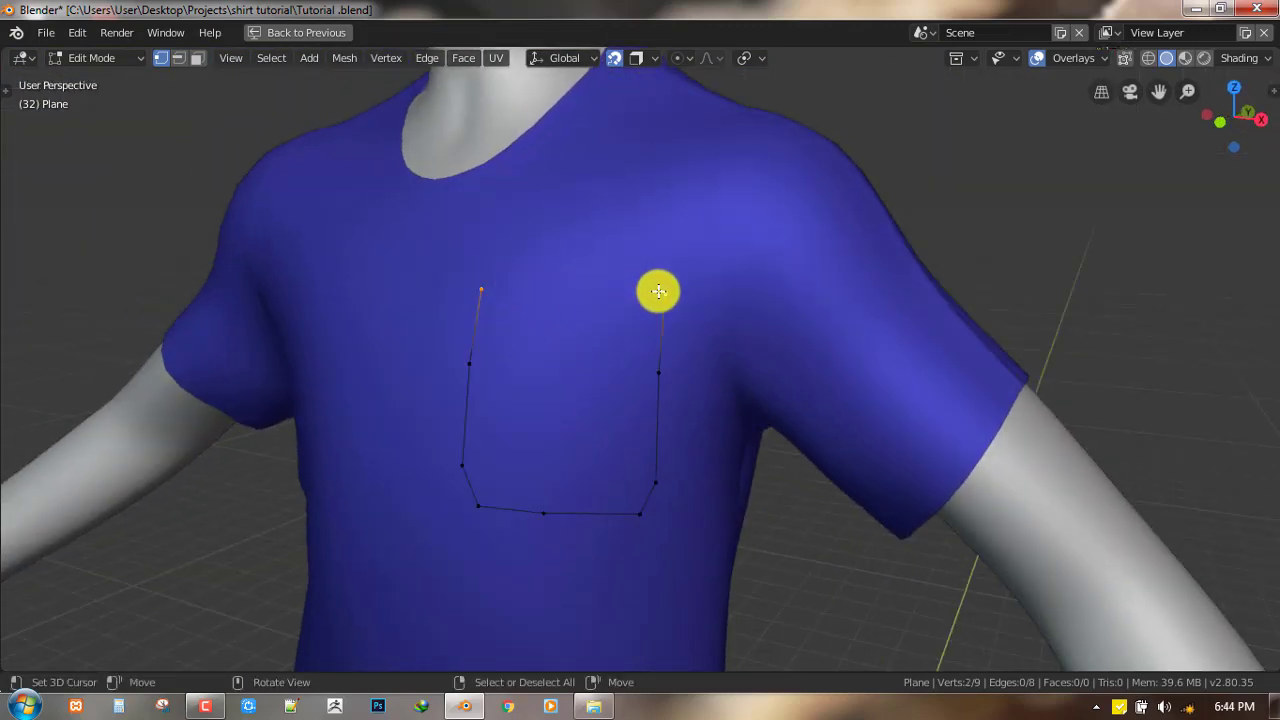
key(f)
middle_drag(655, 290, 623, 335)
scroll(625, 332, down, 4)
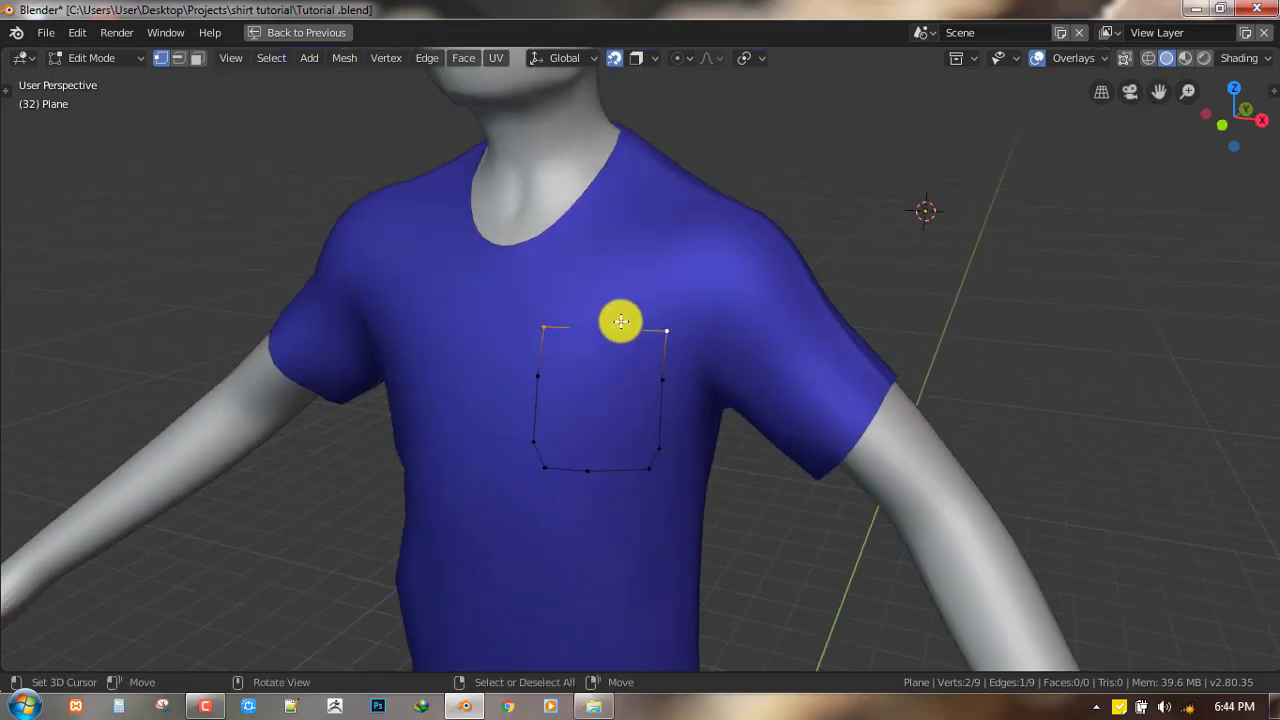
scroll(640, 330, up, 2)
key(ctrl+r)
click(624, 320)
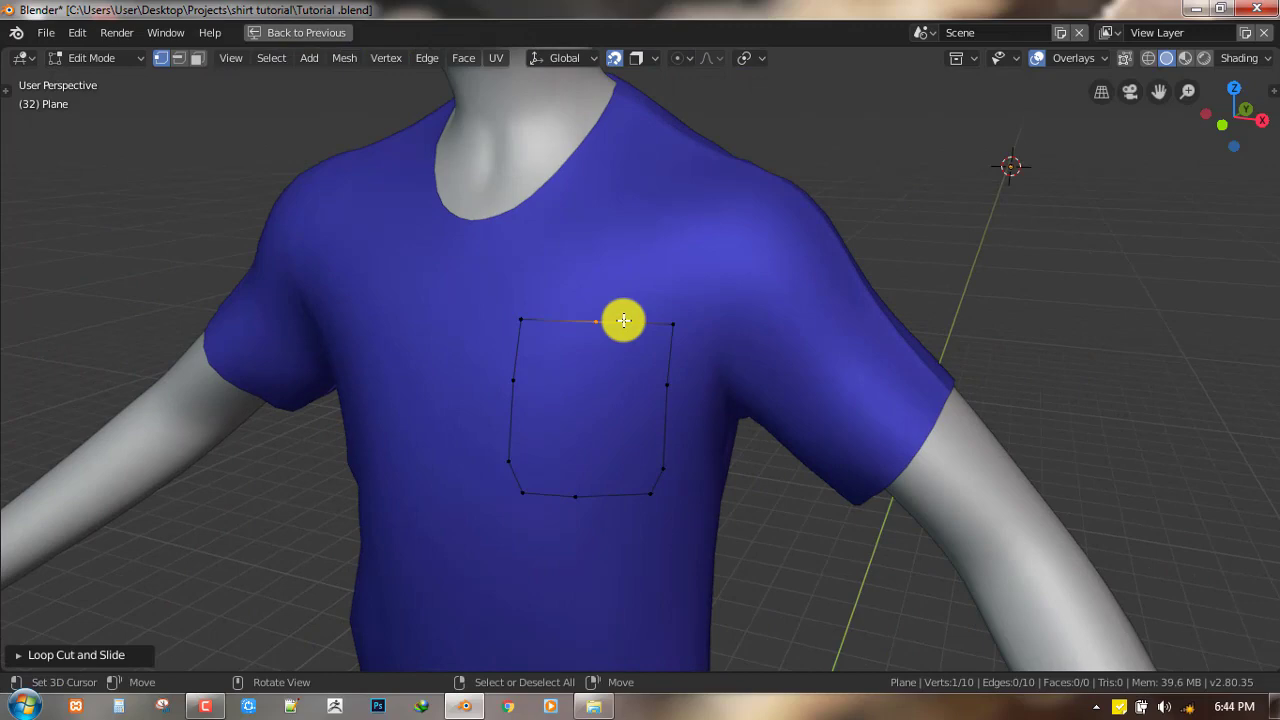
- Extrude the top edge's middle vertex down into the pocket and fill the upper face on the collar side
scroll(606, 319, up, 4)
middle_drag(668, 331, 565, 299)
scroll(623, 352, down, 3)
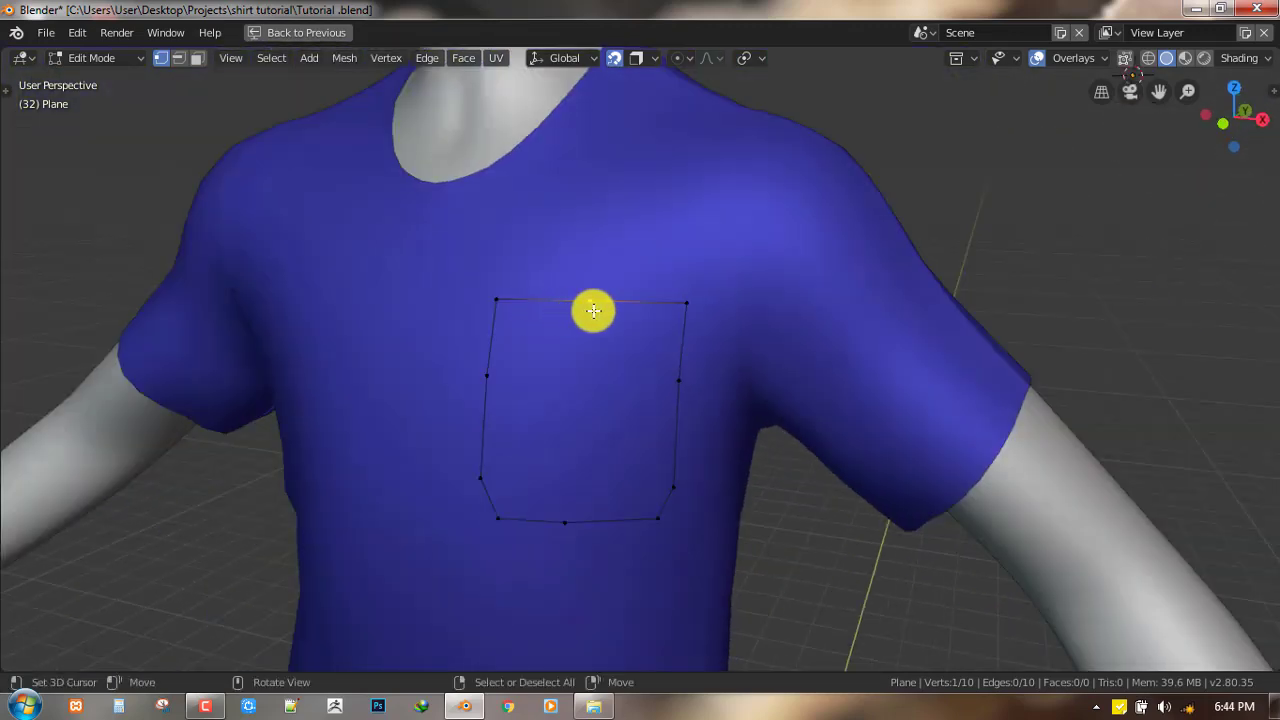
key(e)
click(583, 392)
shift+click(487, 376)
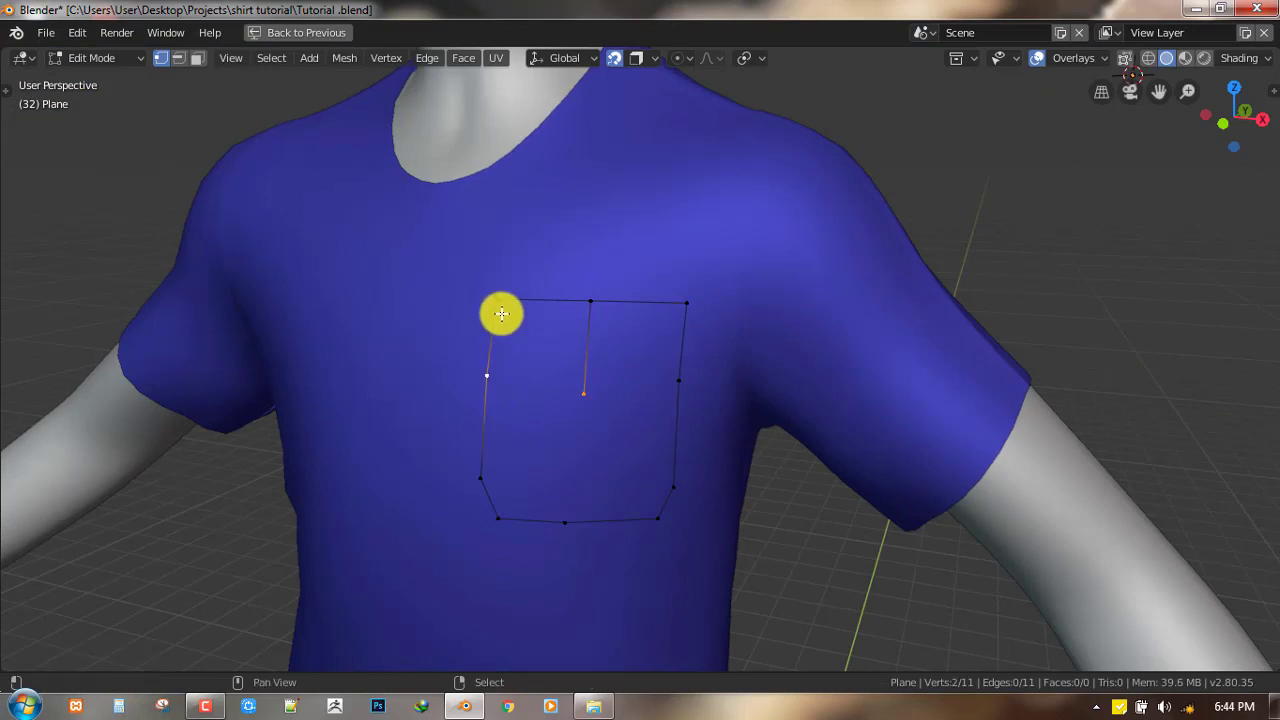
shift+click(499, 303)
key(f)
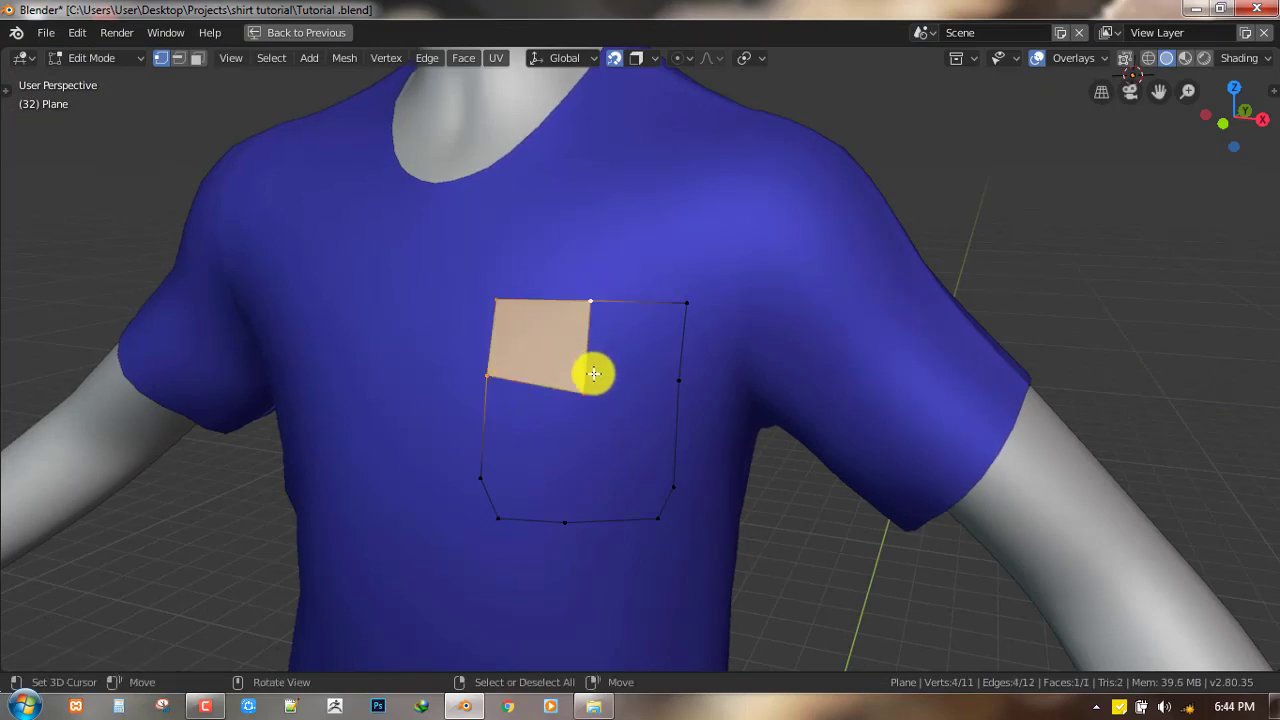
- Fill the upper face on the sleeve side and move the shared centre vertex up, level with the side vertices
click(584, 392)
shift+click(667, 382)
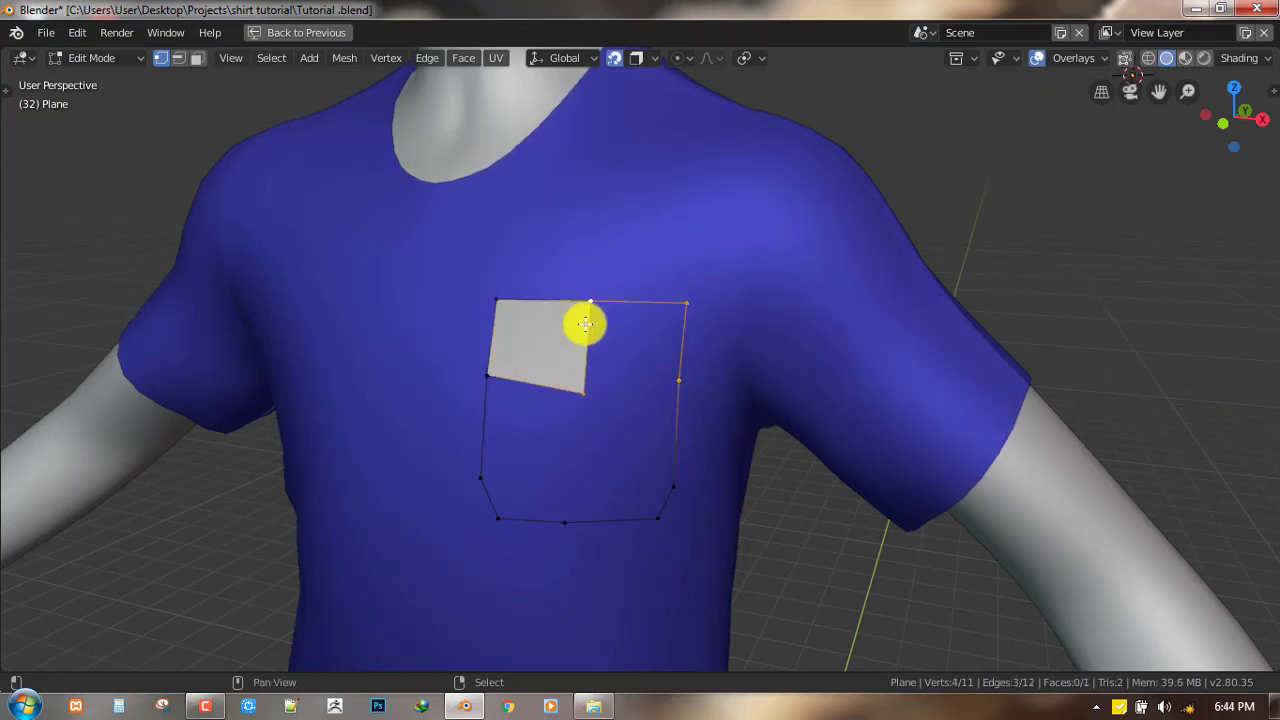
key(f)
key(g)
click(580, 371)
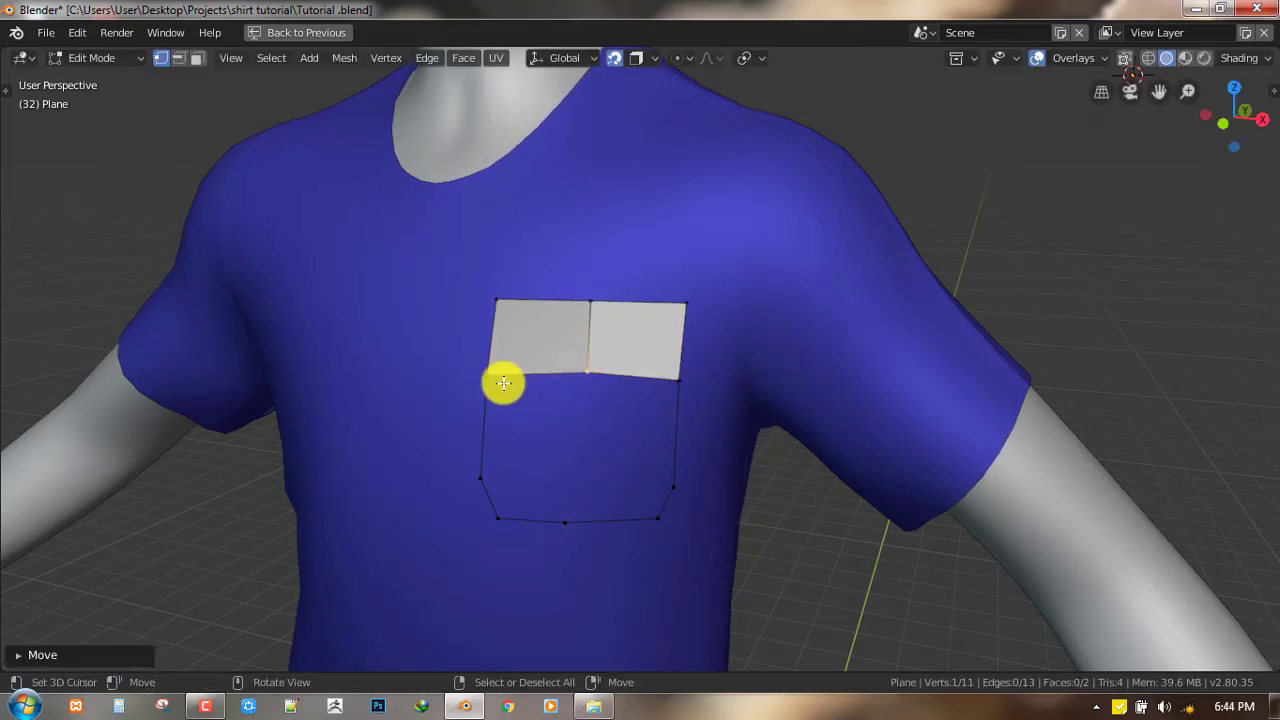
- Extrude the centre vertex down to the height of the lower side vertices and fill the second-row face on the collar side
key(e)
click(580, 466)
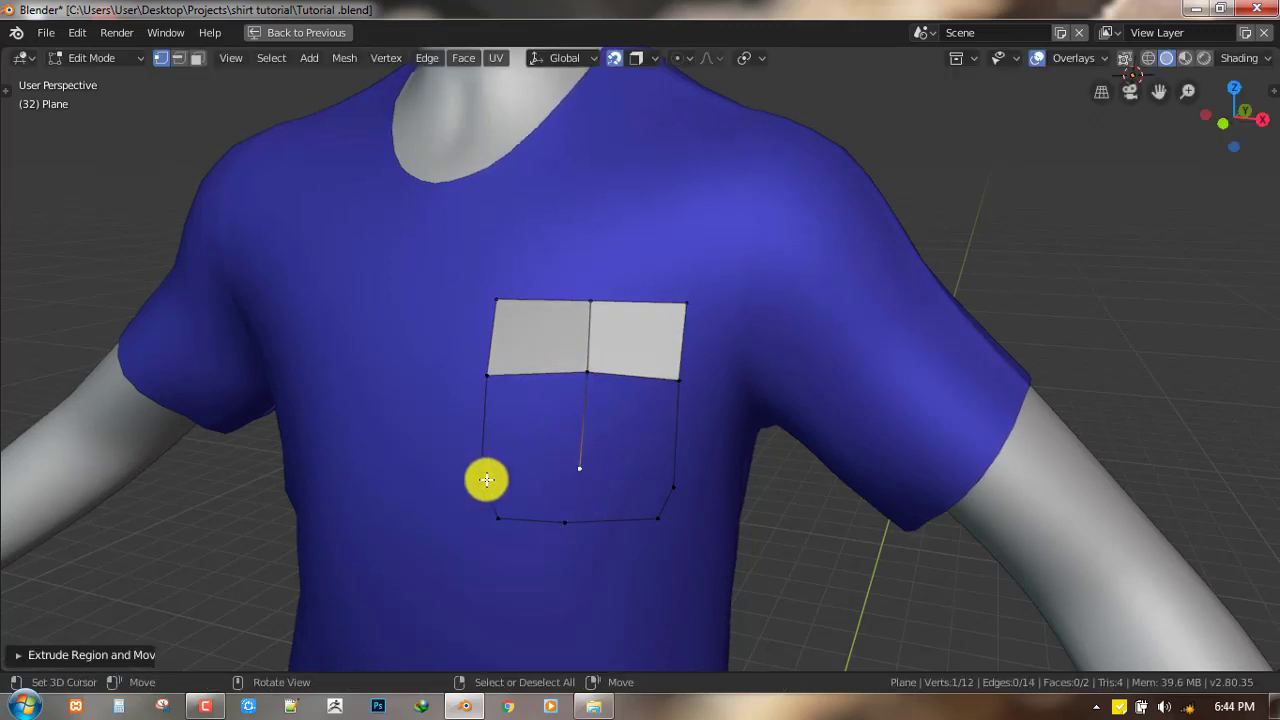
shift+click(478, 479)
shift+click(485, 380)
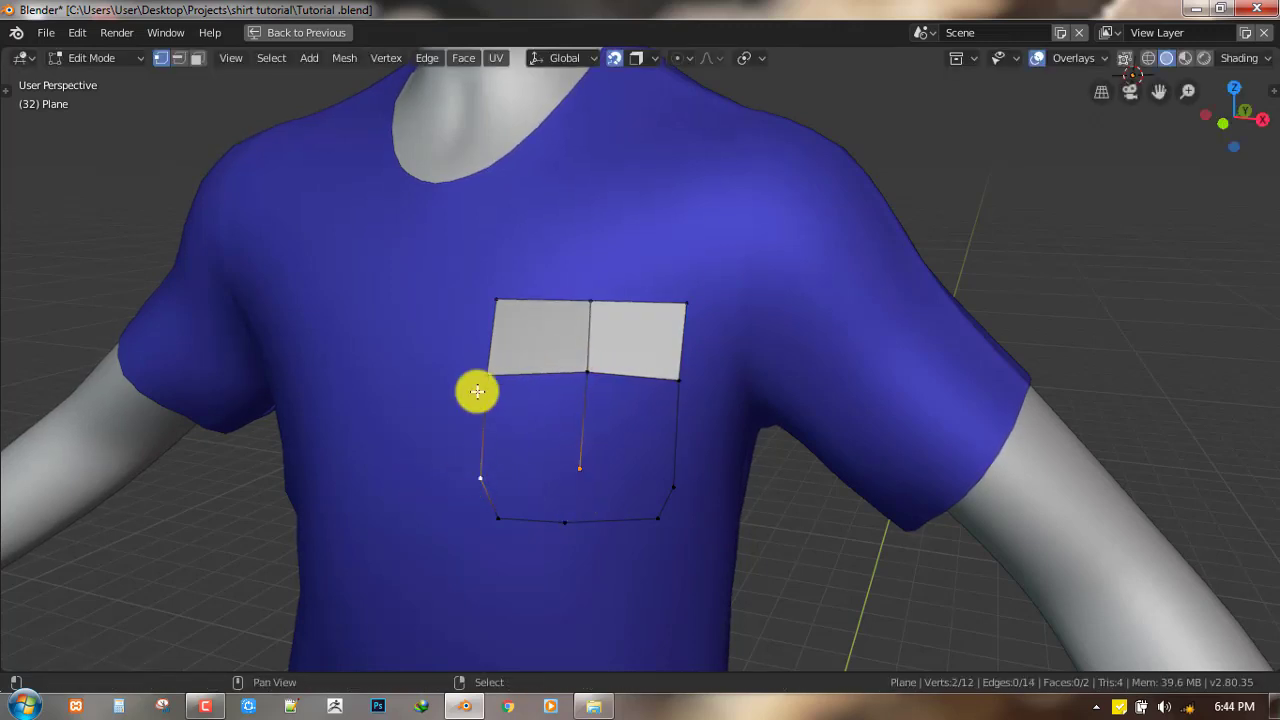
key(f)
- Fill the second-row face on the sleeve side from its four corner vertices
right_click(589, 374)
shift+right_click(582, 471)
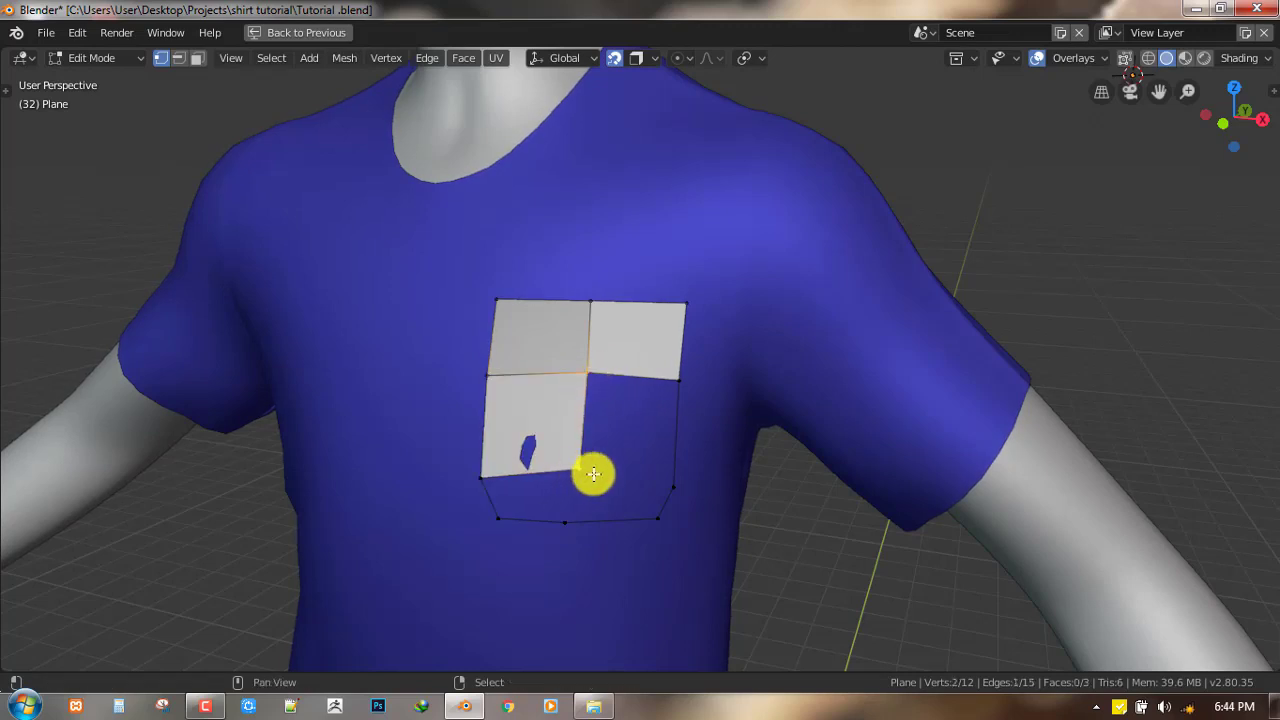
shift+click(670, 486)
shift+click(678, 379)
key(f)
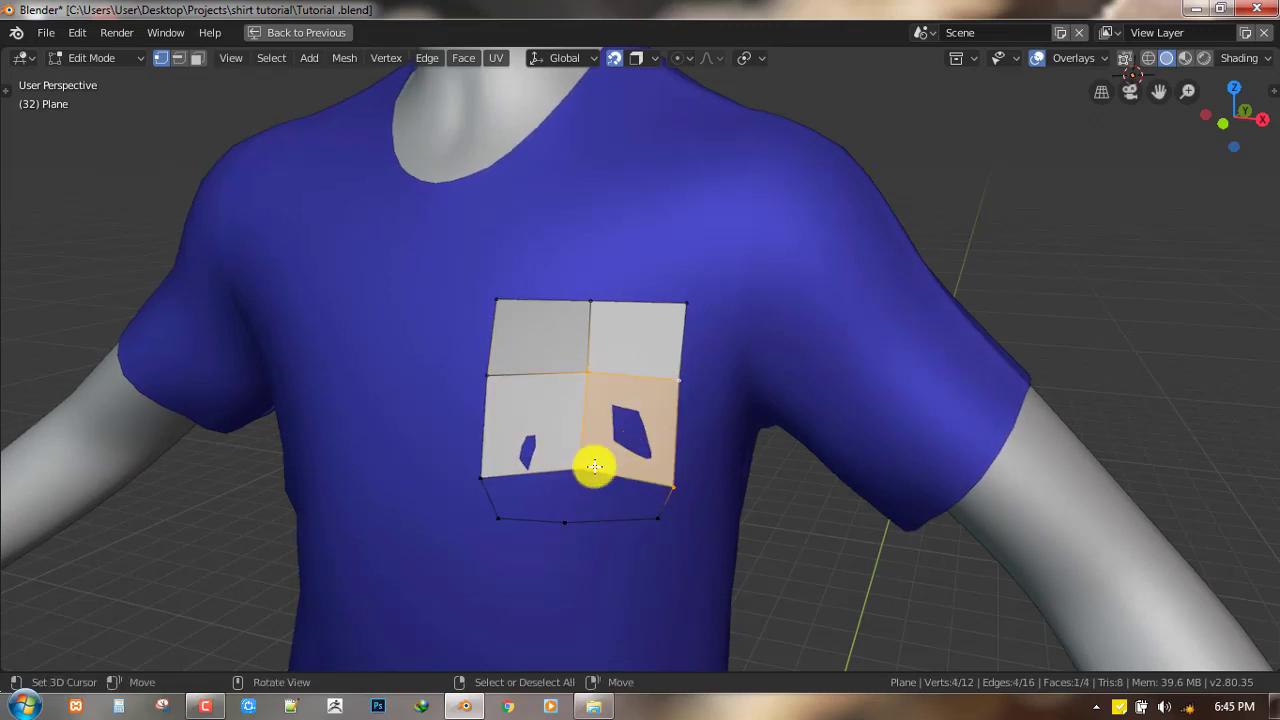
- Fill the two bottom-row faces and shift the bottom edge's middle vertex slightly toward positive X to centre it
click(565, 530)
shift+click(579, 470)
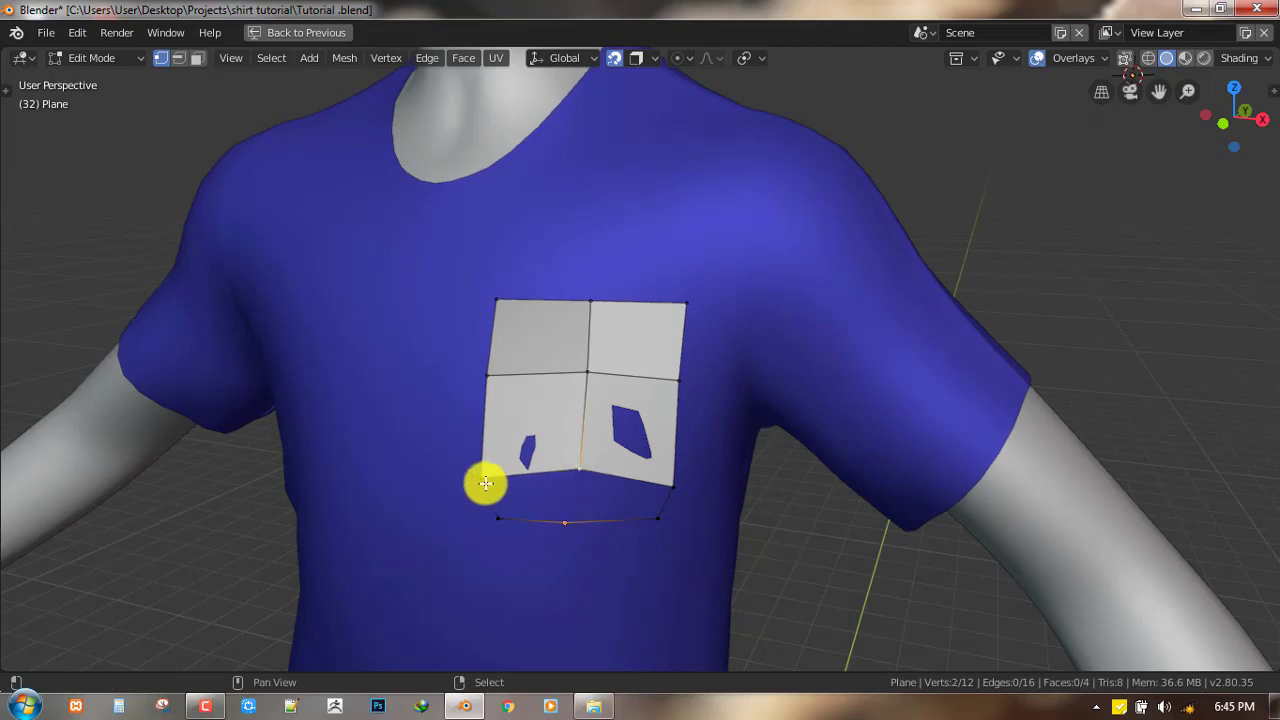
shift+click(481, 479)
key(f)
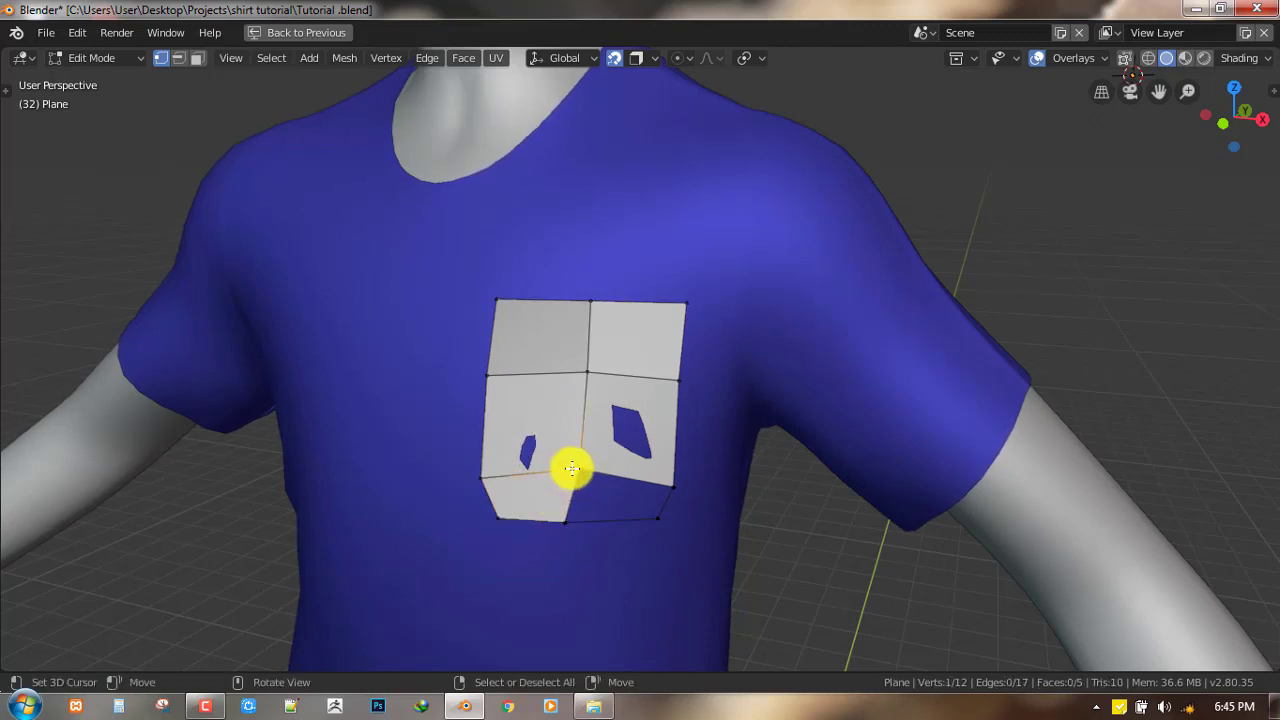
shift+click(565, 522)
key(f)
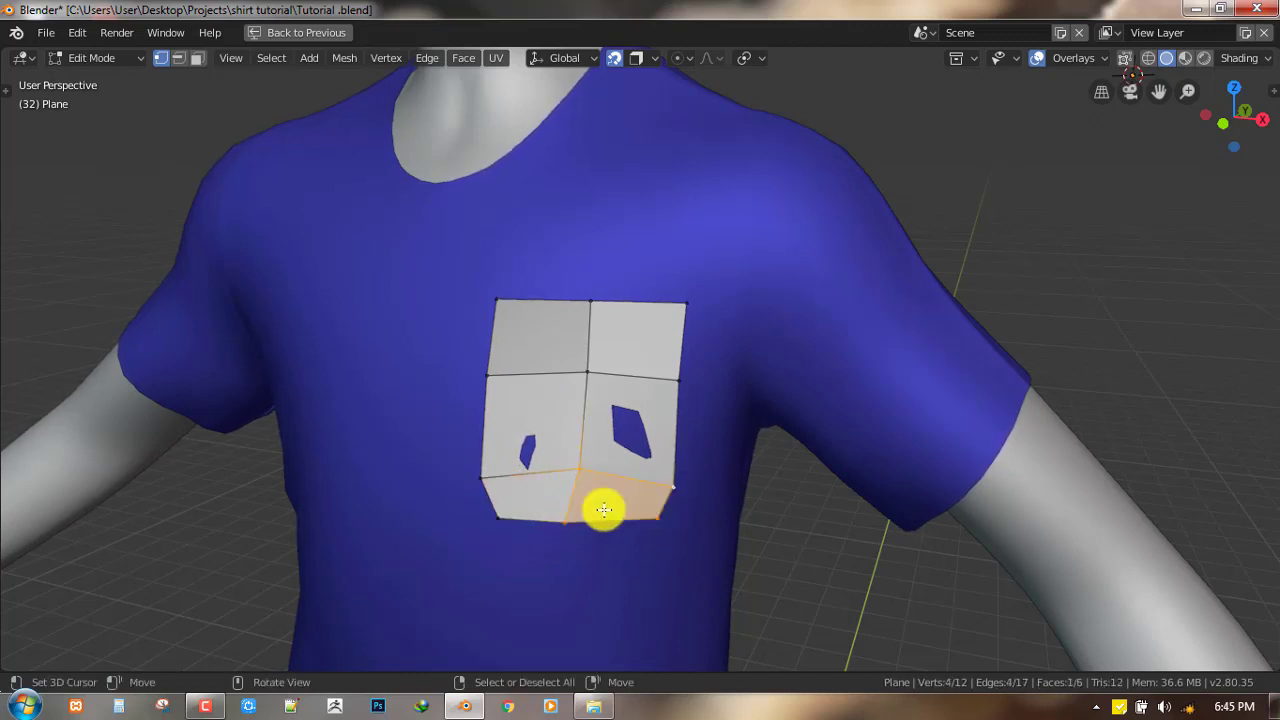
right_drag(568, 522, 576, 525)
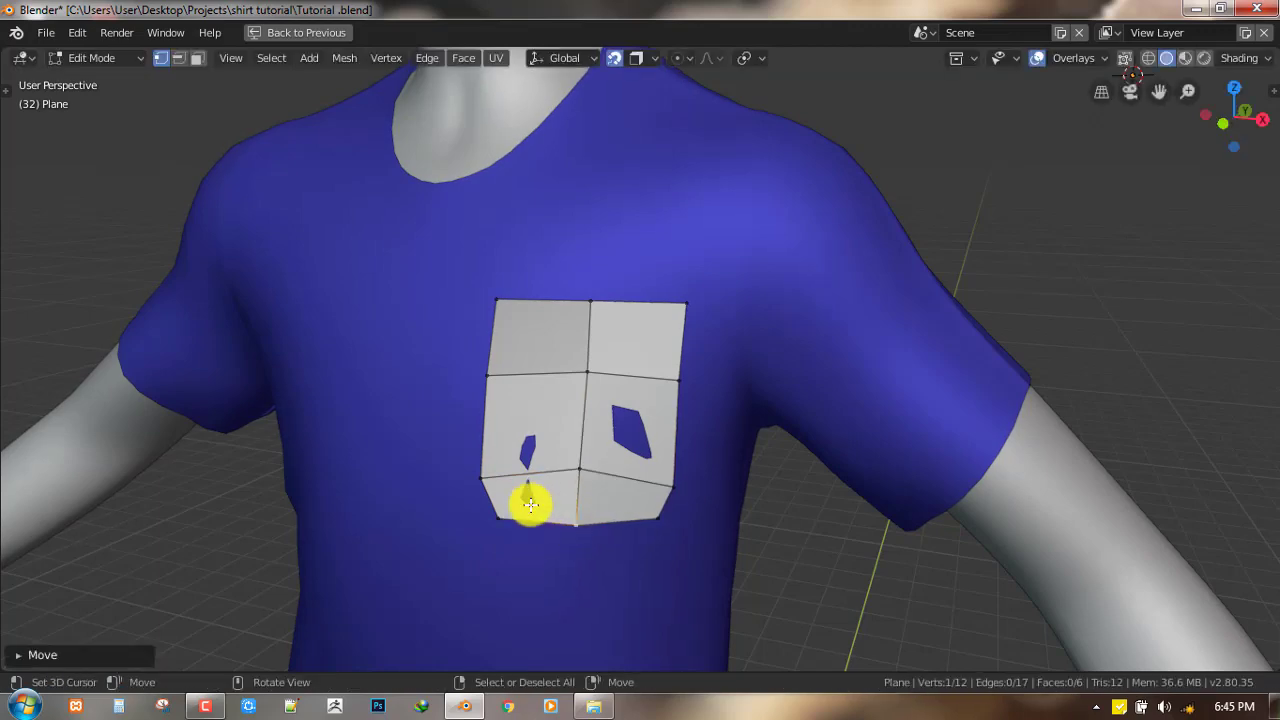
key(alt+a)
- Add one horizontal loop cut through the second row and one vertical loop cut through each of the two columns
middle_drag(717, 491, 597, 460)
key(ctrl+r)
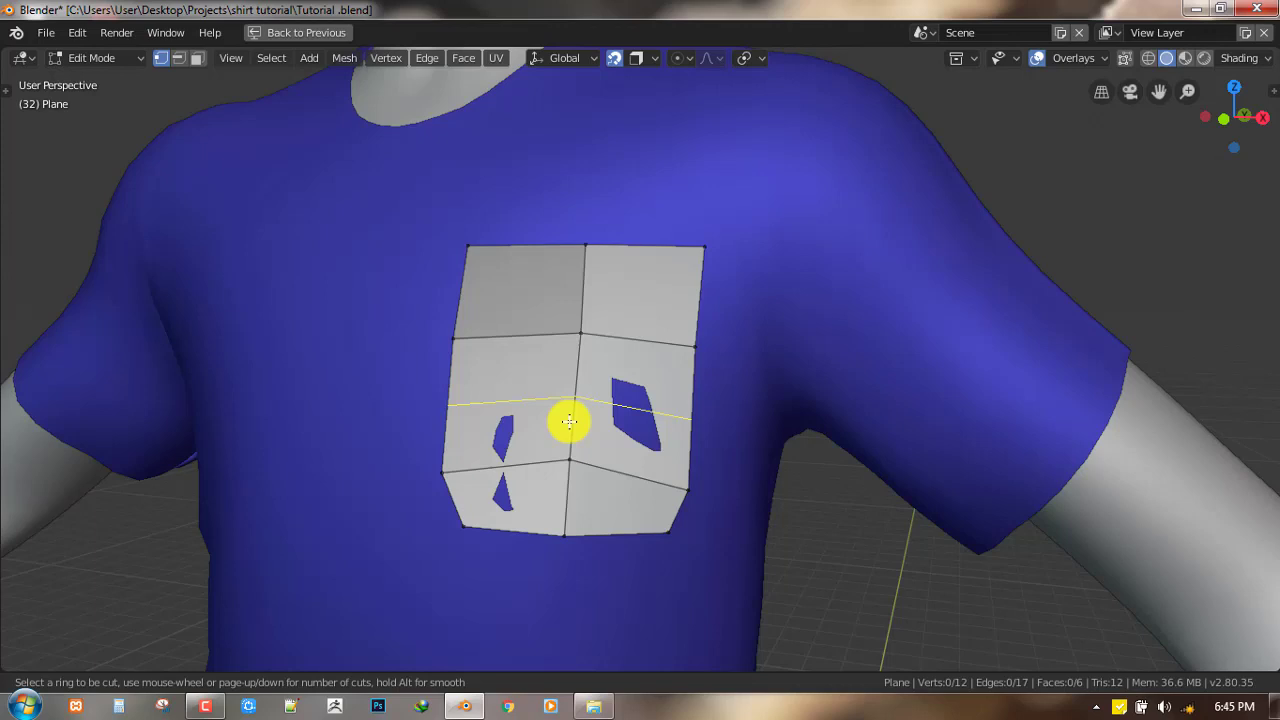
click(569, 421)
click(569, 421)
key(ctrl+r)
click(517, 392)
click(517, 392)
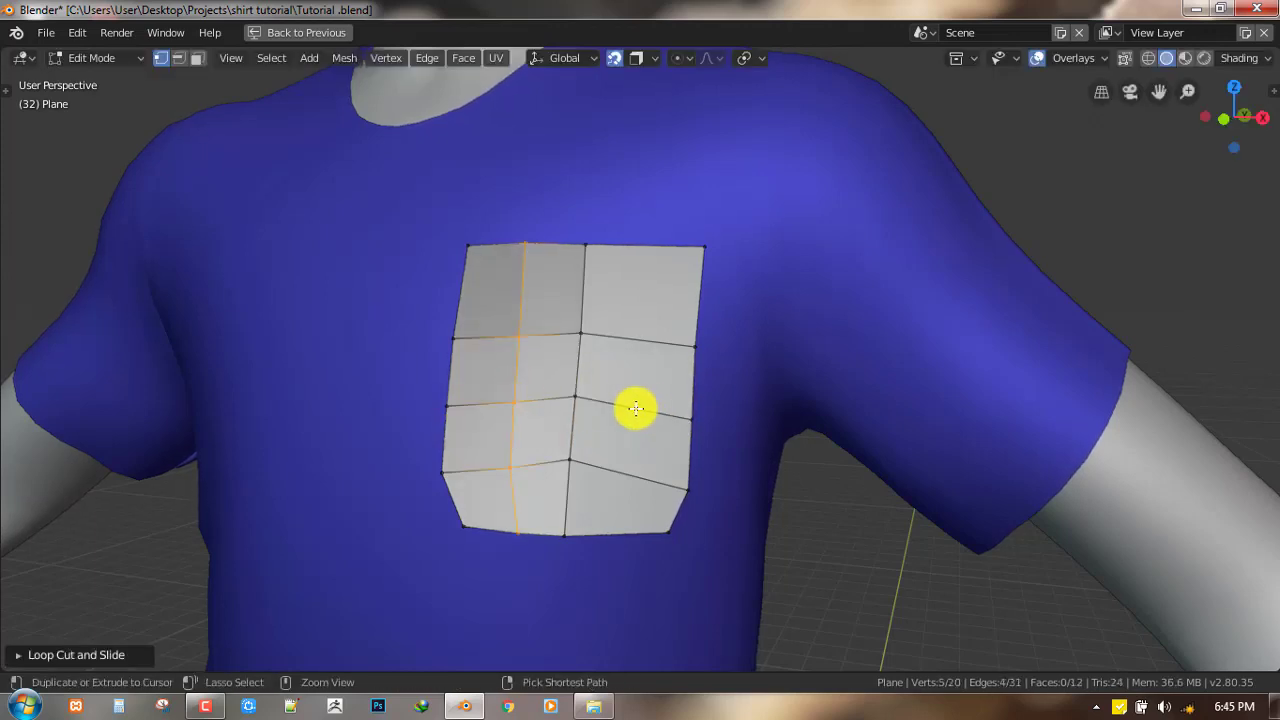
key(ctrl+r)
click(636, 408)
click(636, 408)
key(alt+a)
- Slide the upper and middle horizontal edge loops upward to even out the pocket's row heights
mouse_move(626, 409)
middle_down()
mouse_move(774, 463)
mouse_move(654, 451)
mouse_move(620, 418)
middle_up()
key(g)
key(g)
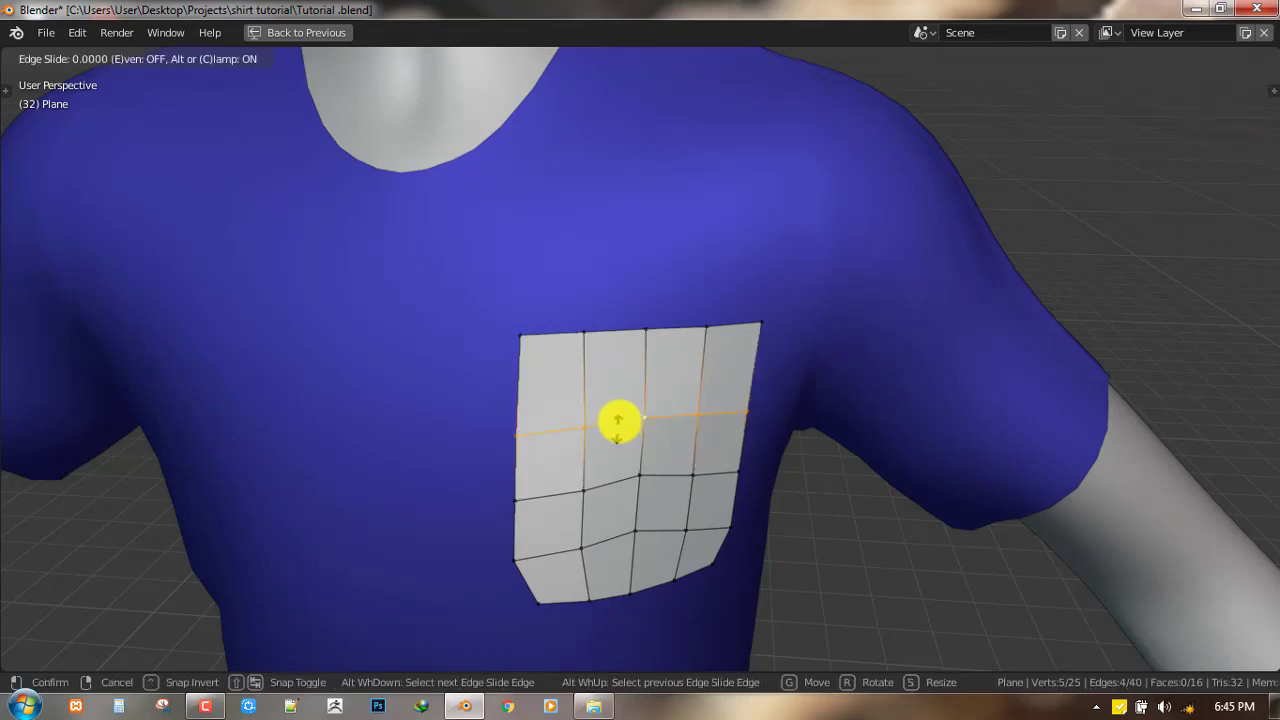
click(630, 465)
middle_drag(631, 471, 617, 449)
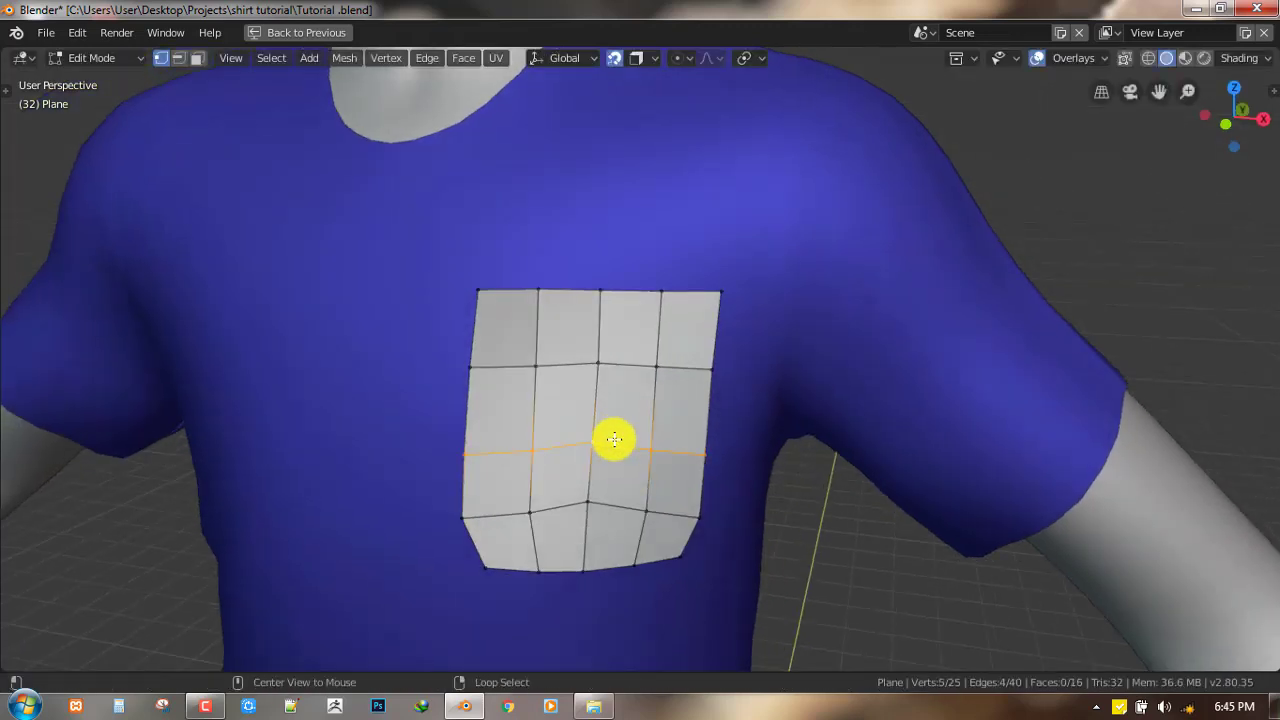
key(g)
key(g)
click(620, 445)
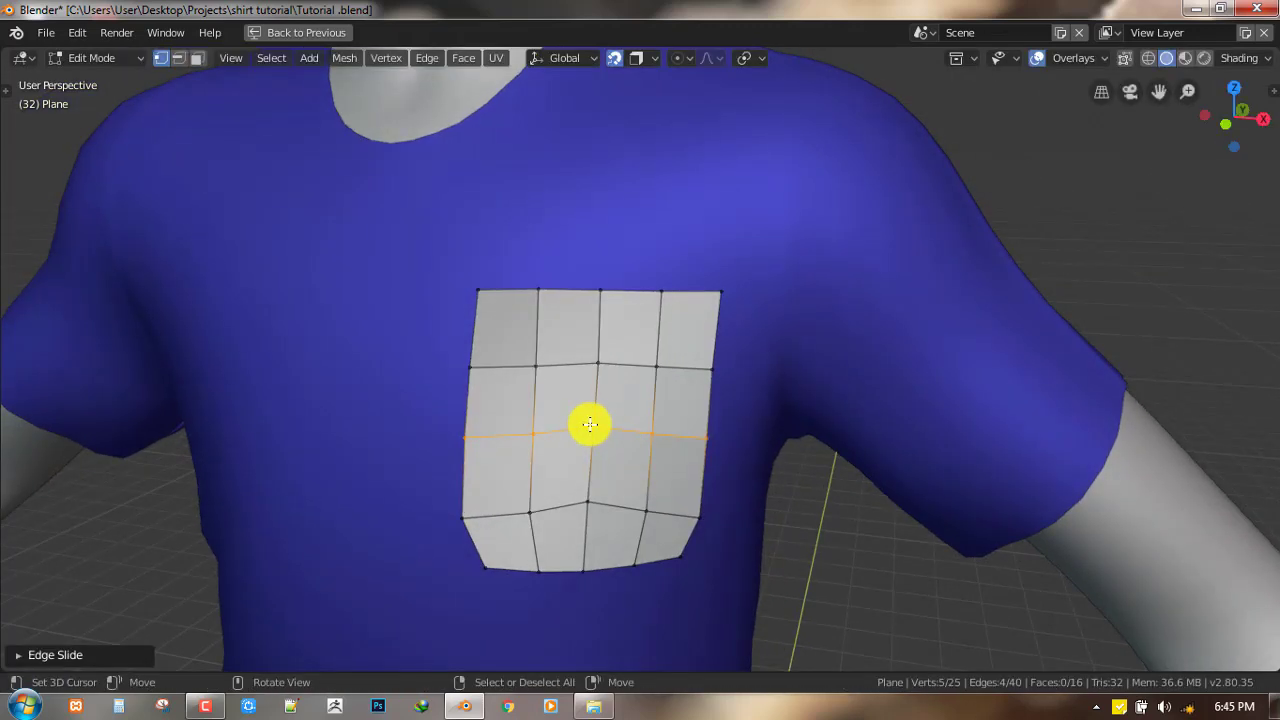
- Move the centre vertices of the middle and lowest horizontal loops down to straighten both rows
right_drag(591, 424, 589, 447)
click(592, 438)
scroll(571, 477, down, 3)
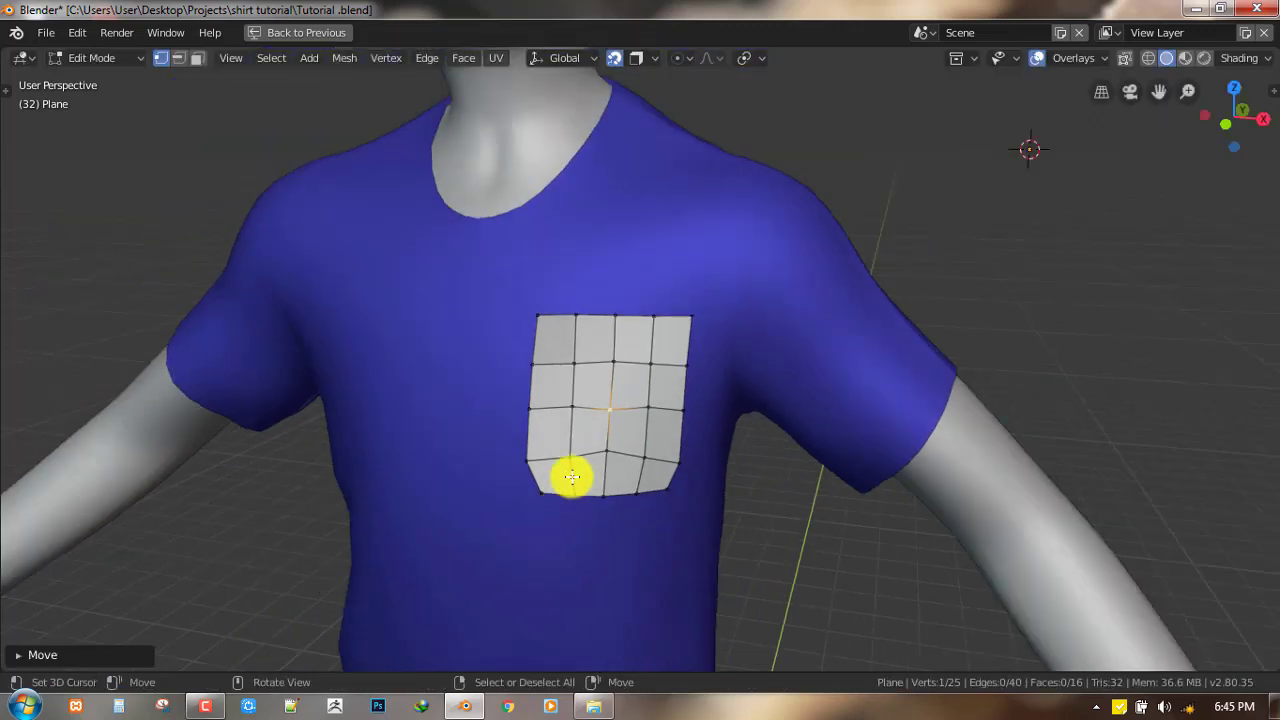
key(g)
click(607, 459)
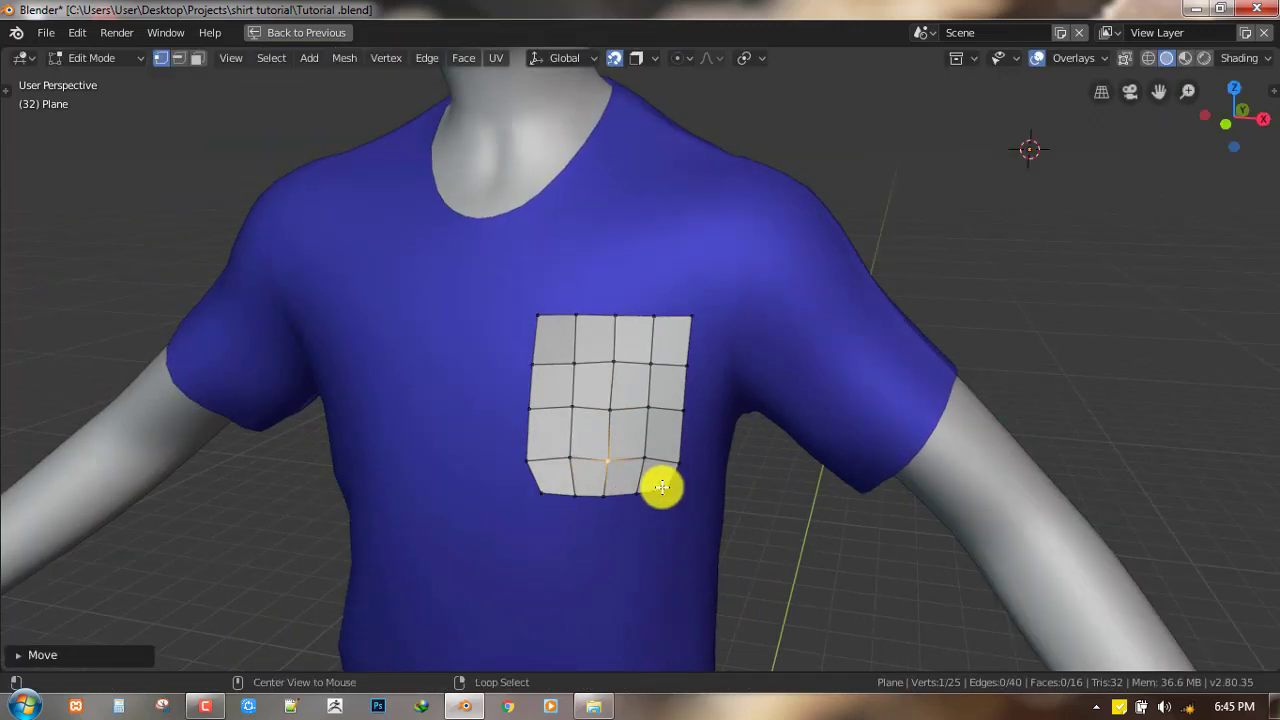
- With snapping off, select the entire pocket mesh and restore the full window layout with the modifier settings
middle_drag(663, 486, 566, 509)
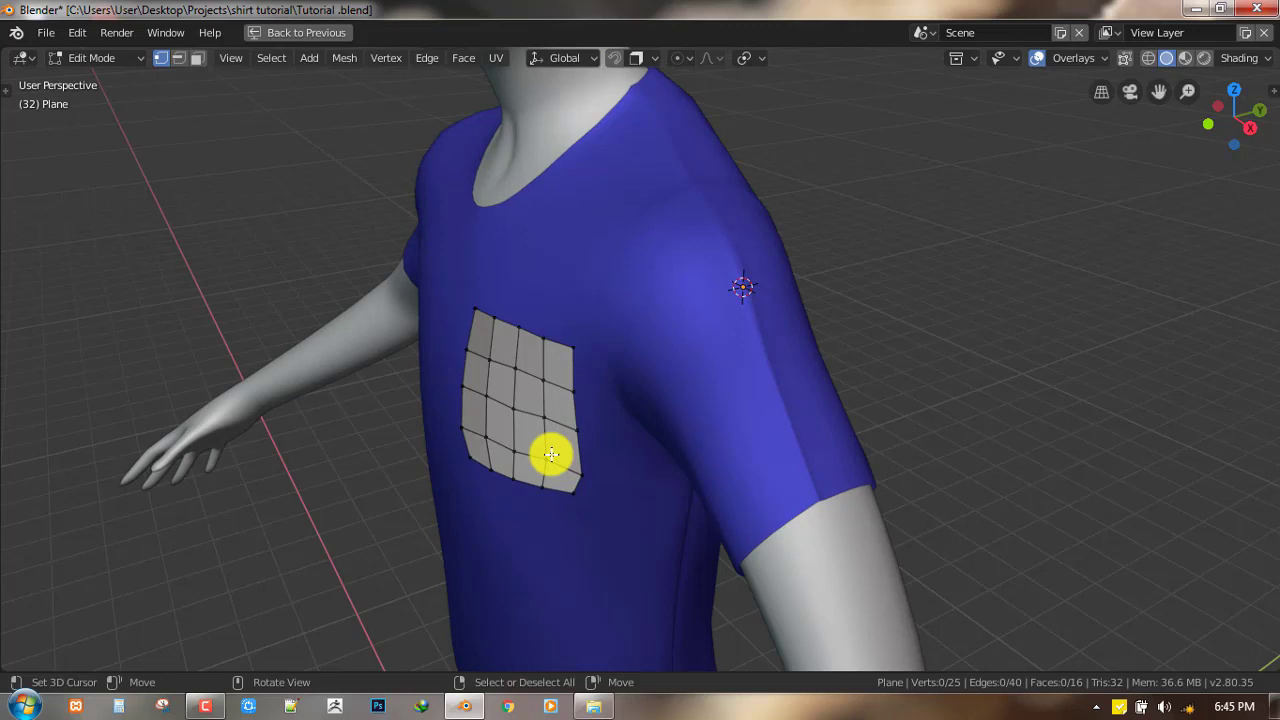
middle_drag(551, 455, 529, 443)
key(a)
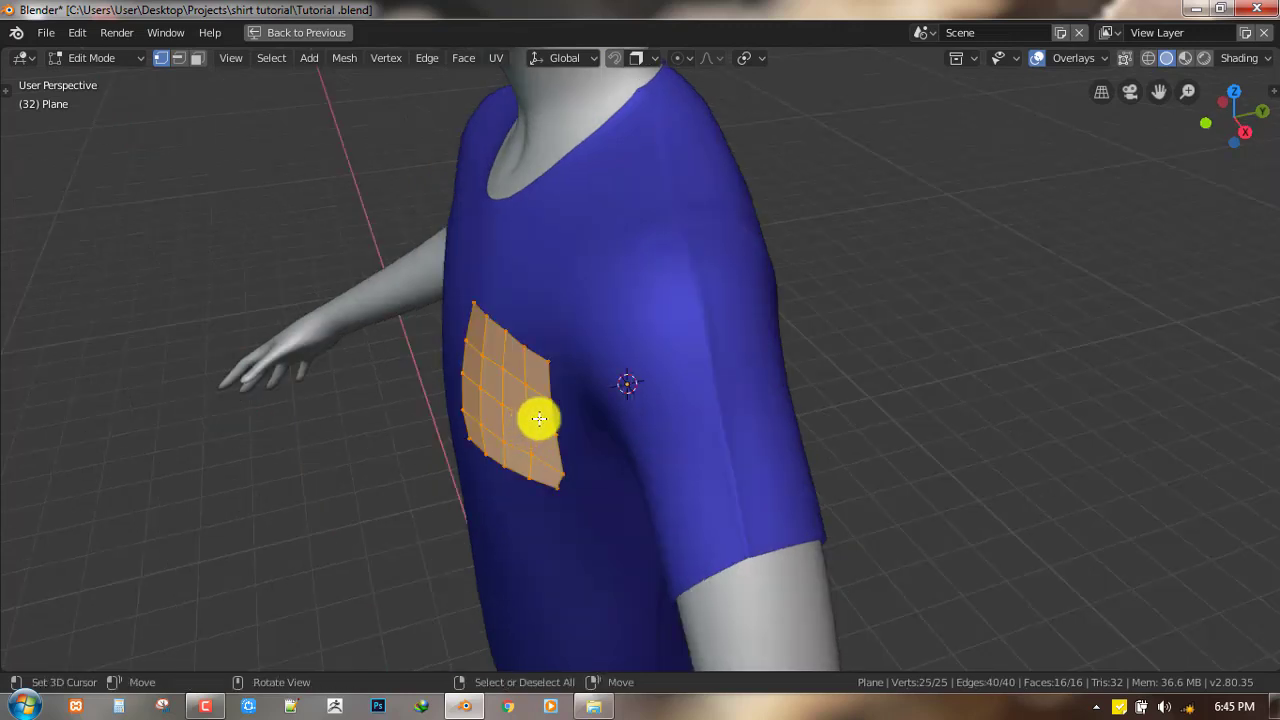
key(ctrl+grave)
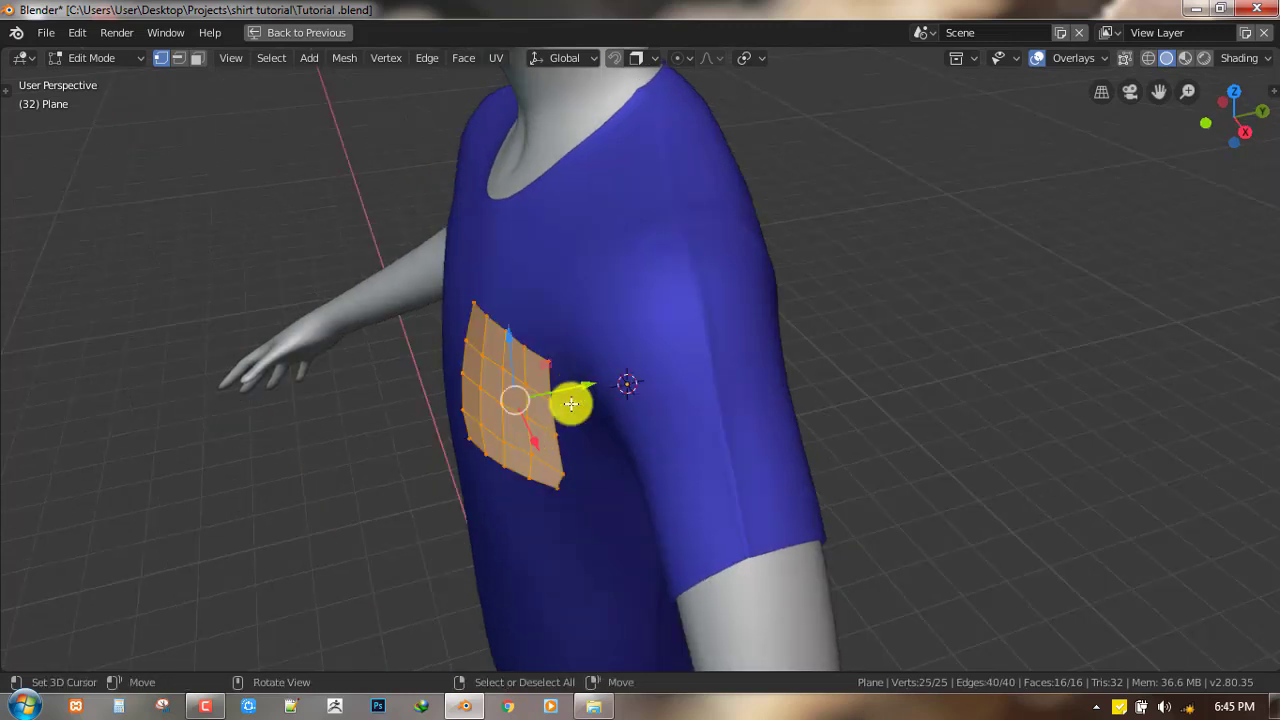
drag(570, 392, 617, 417)
key(ctrl+space)
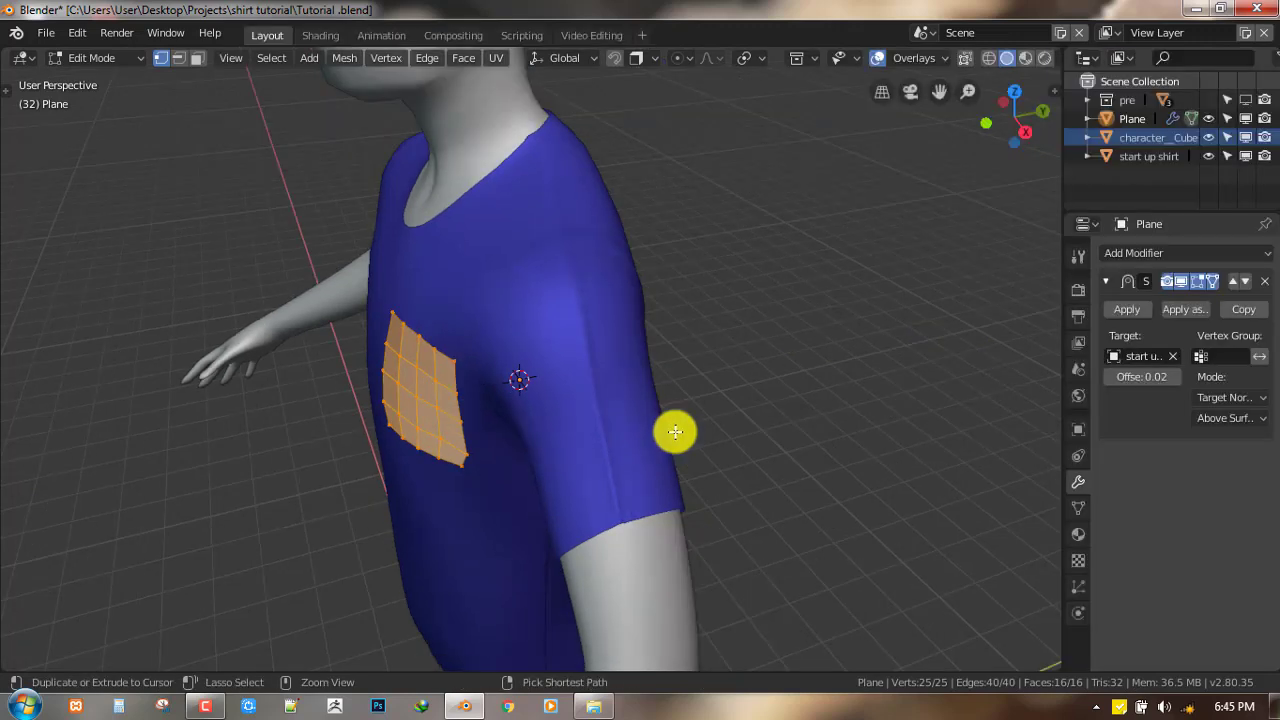
- Leave mesh editing and apply the pocket's Shrinkwrap modifier
key(Tab)
middle_drag(535, 413, 608, 394)
scroll(608, 394, up, 1)
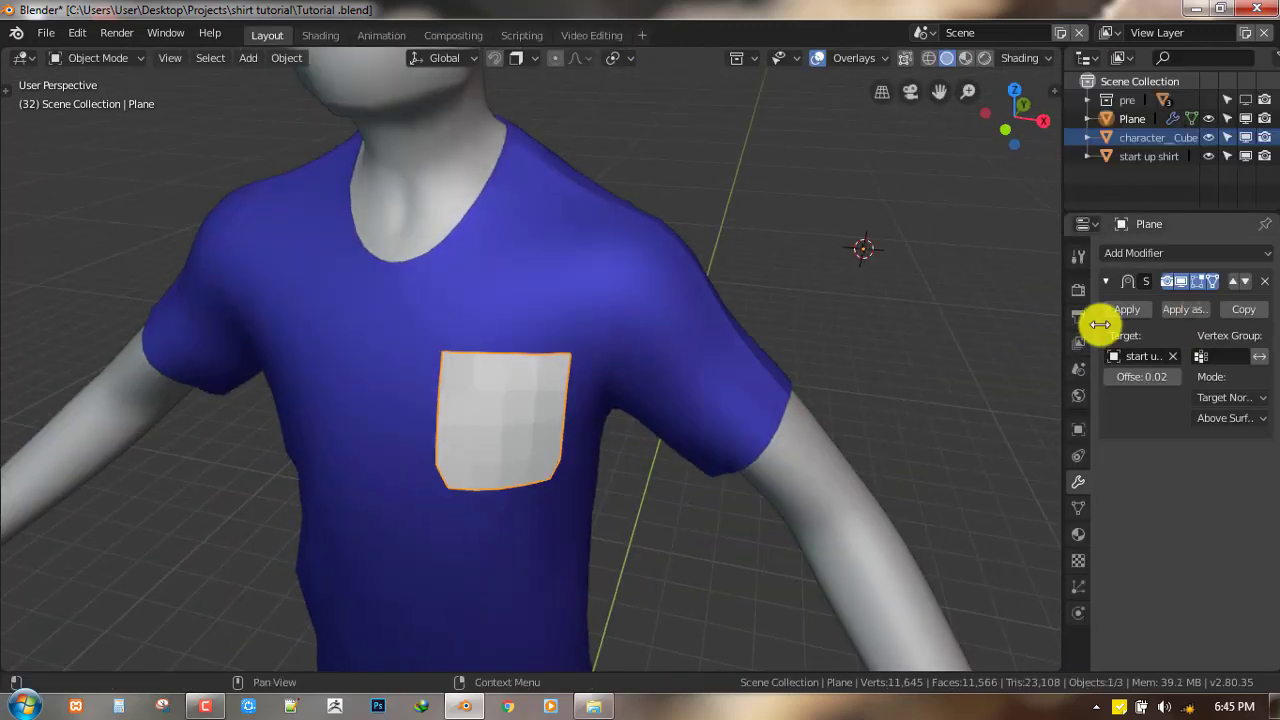
click(1126, 310)
- Set the transform orientation to Normal and shift the whole pocket mesh slightly along its normal
middle_drag(880, 351, 560, 391)
key(Tab)
key(comma)
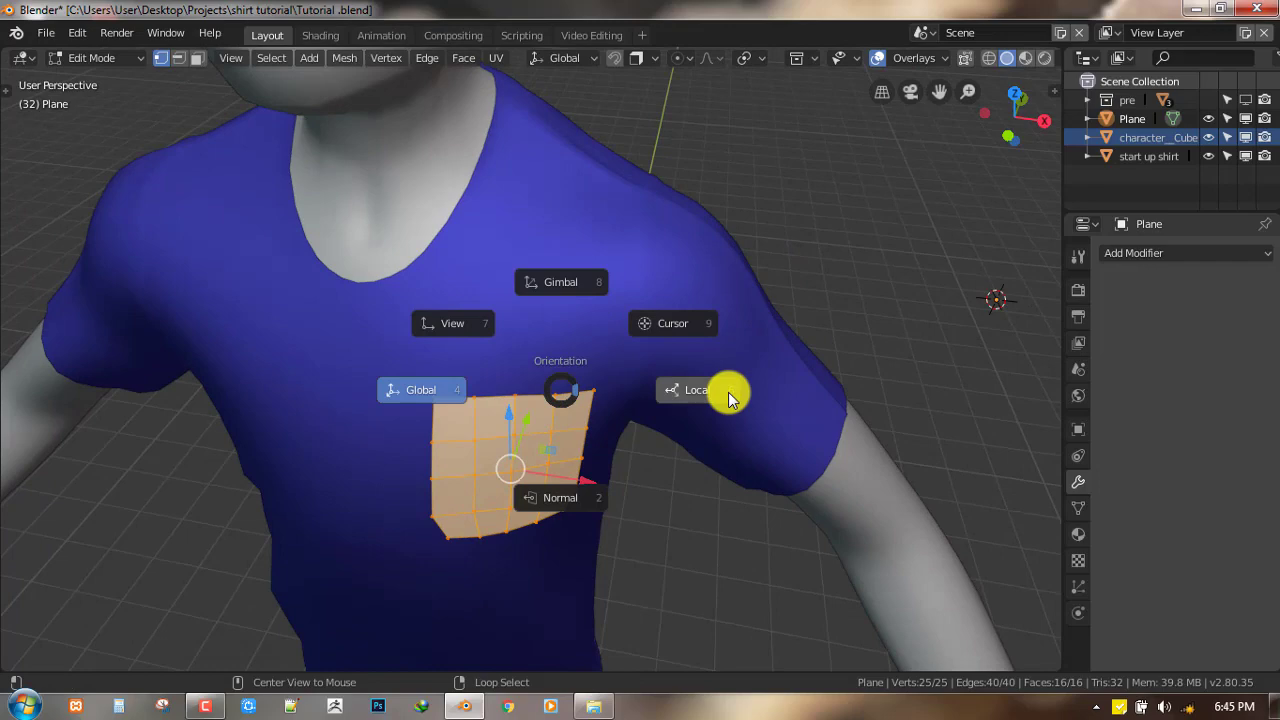
click(562, 503)
middle_drag(488, 509, 478, 381)
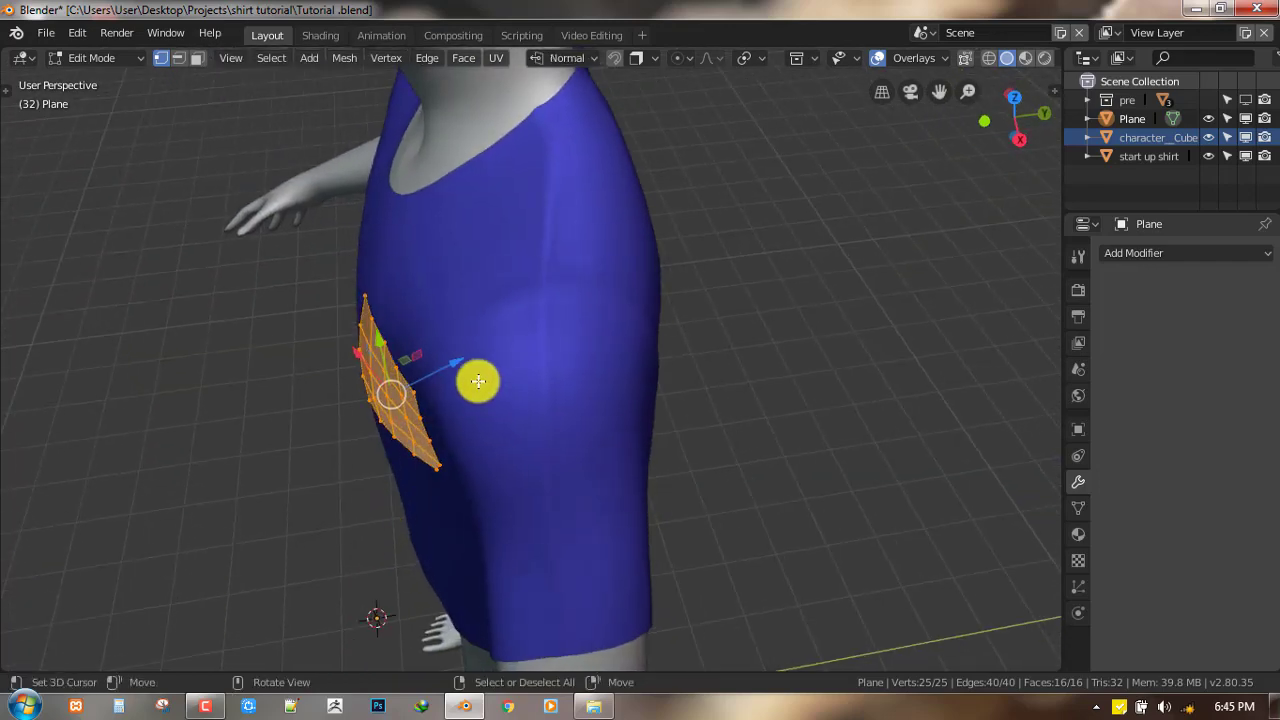
drag(460, 367, 461, 391)
middle_drag(461, 391, 356, 451)
scroll(385, 405, up, 2)
middle_drag(489, 426, 586, 409)
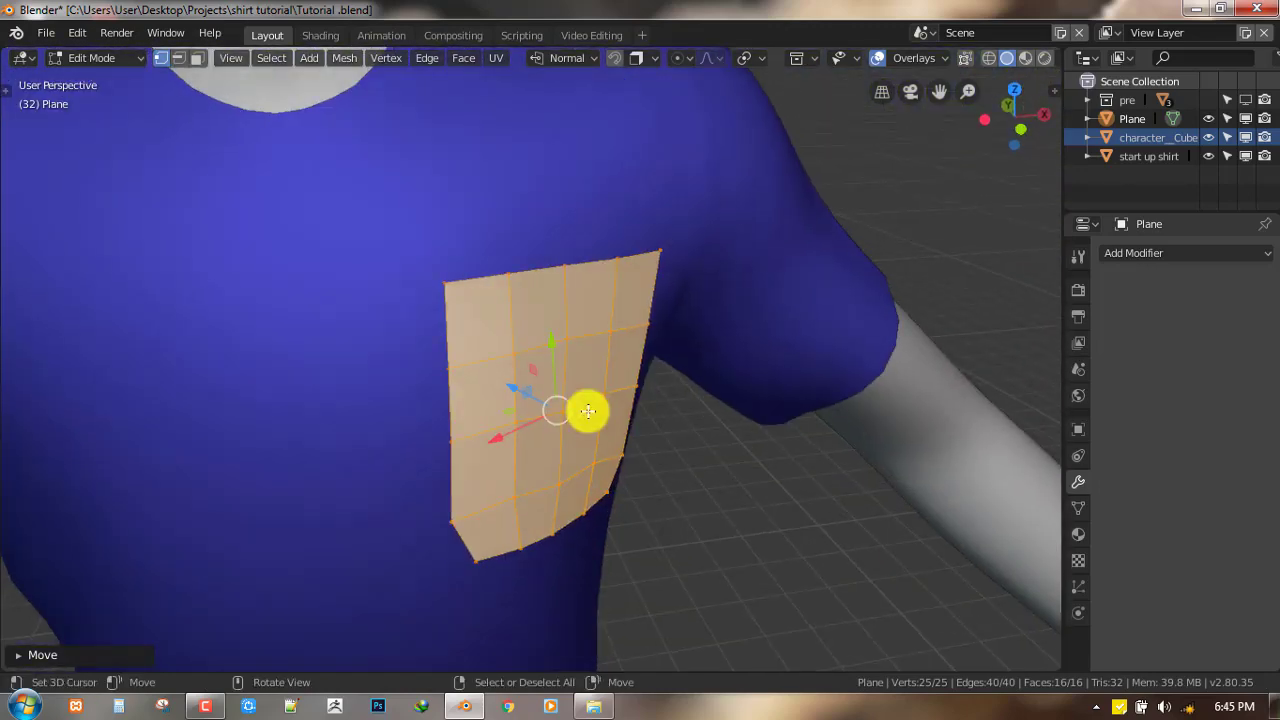
- Create a vertex group named "pocket" and assign all the pocket's vertices to it at weight 1.000
click(1078, 510)
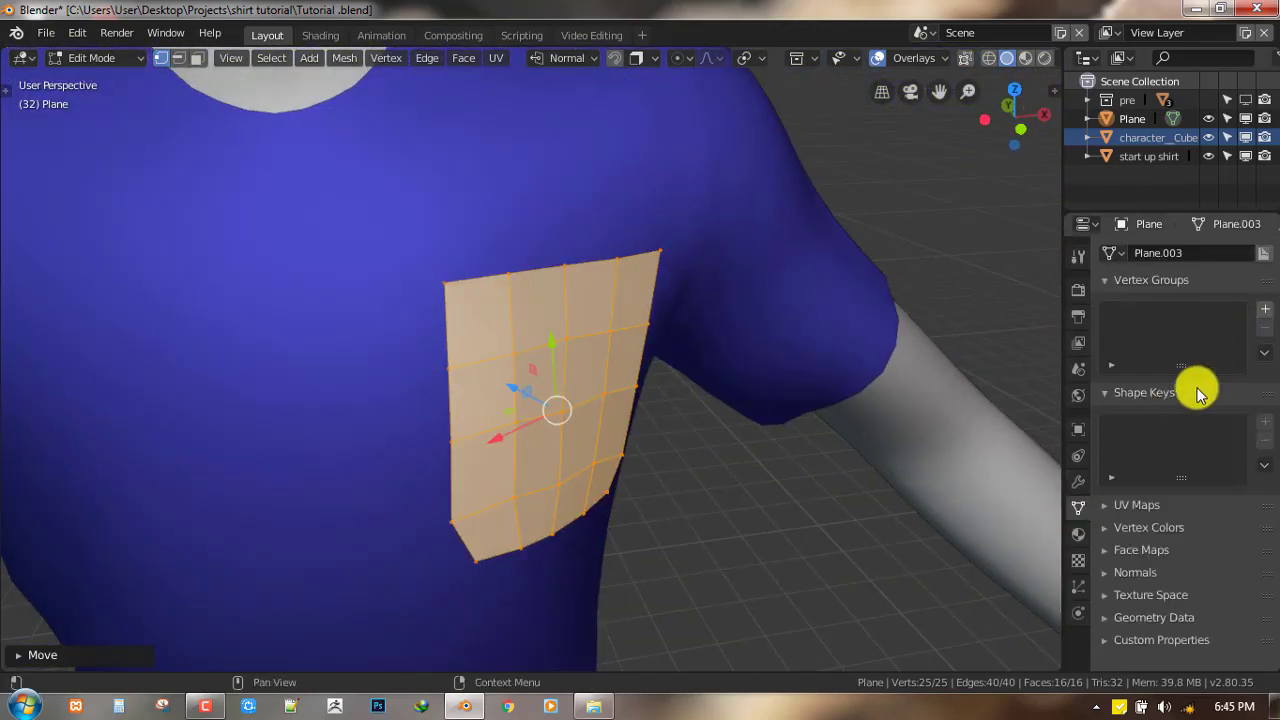
click(1265, 311)
middle_drag(783, 423, 638, 391)
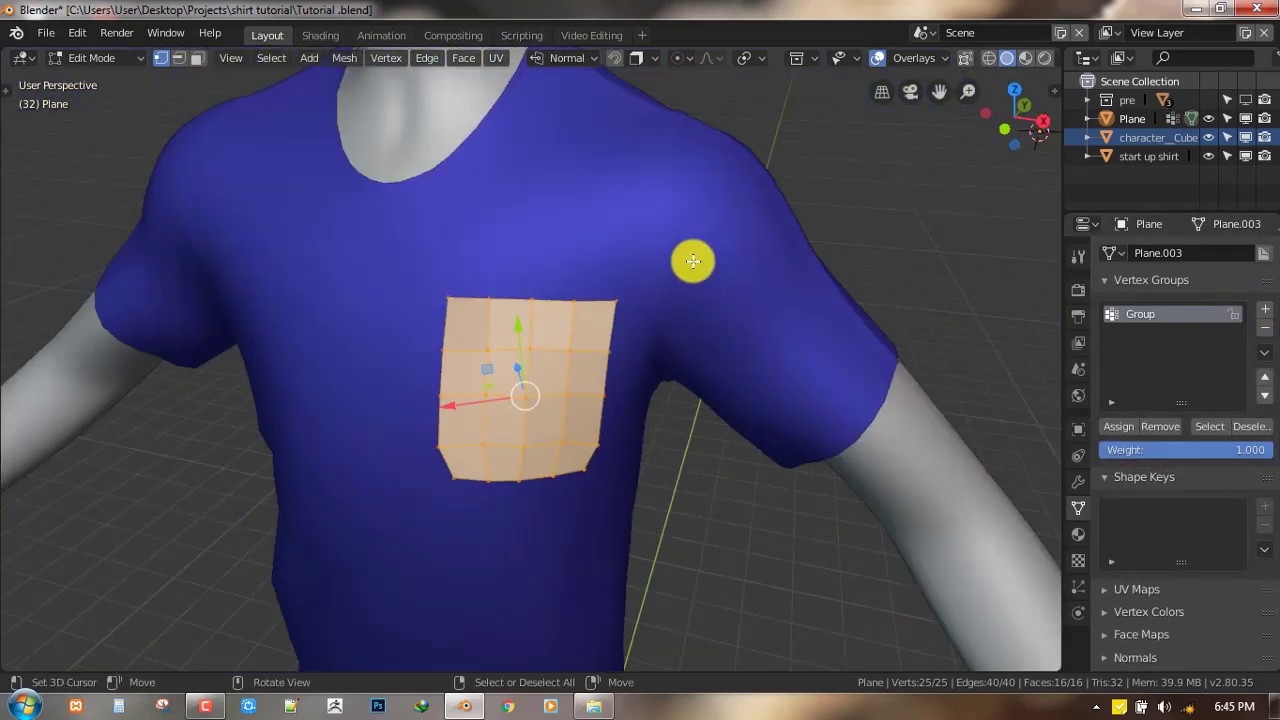
middle_drag(714, 337, 779, 343)
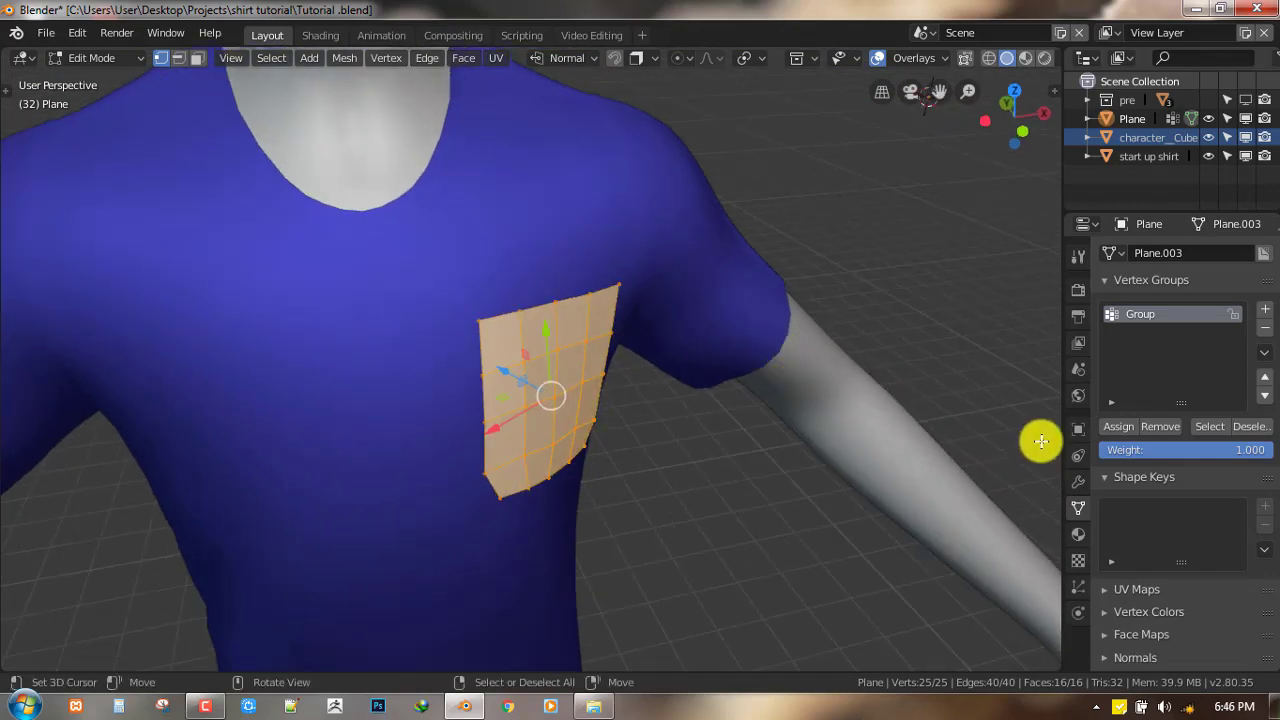
middle_drag(760, 468, 1011, 366)
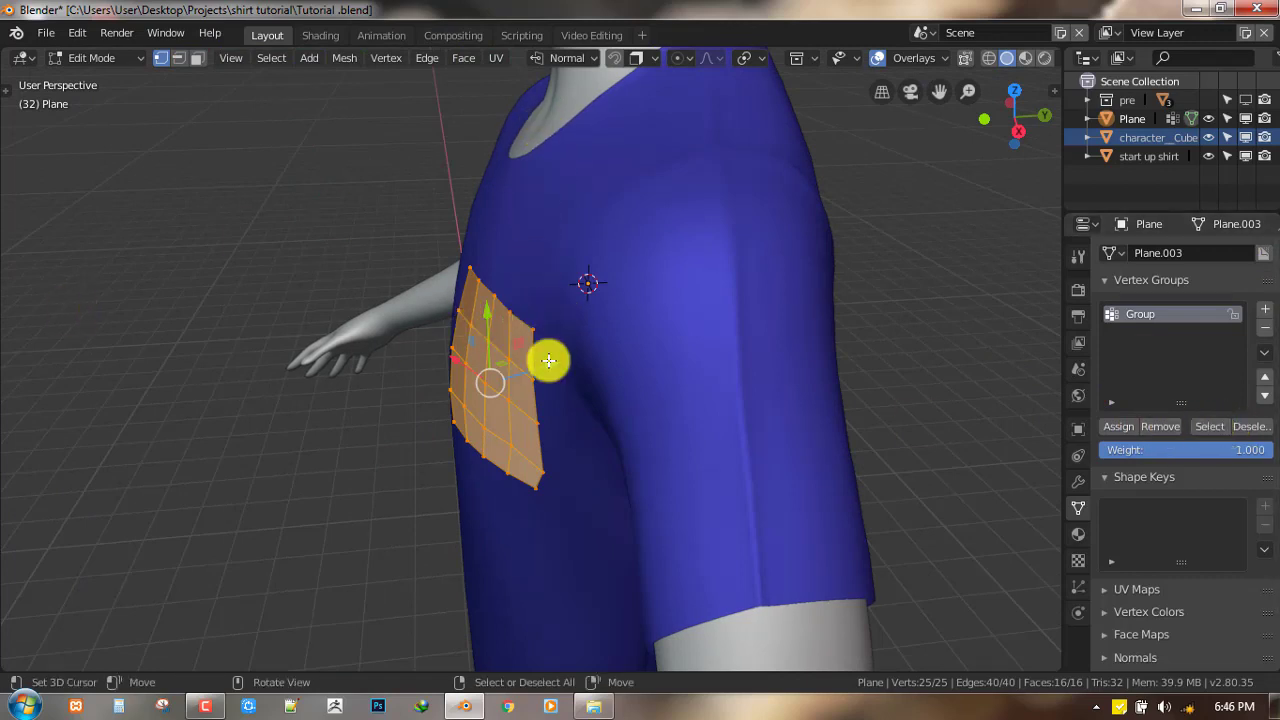
middle_drag(549, 361, 1000, 380)
click(1118, 432)
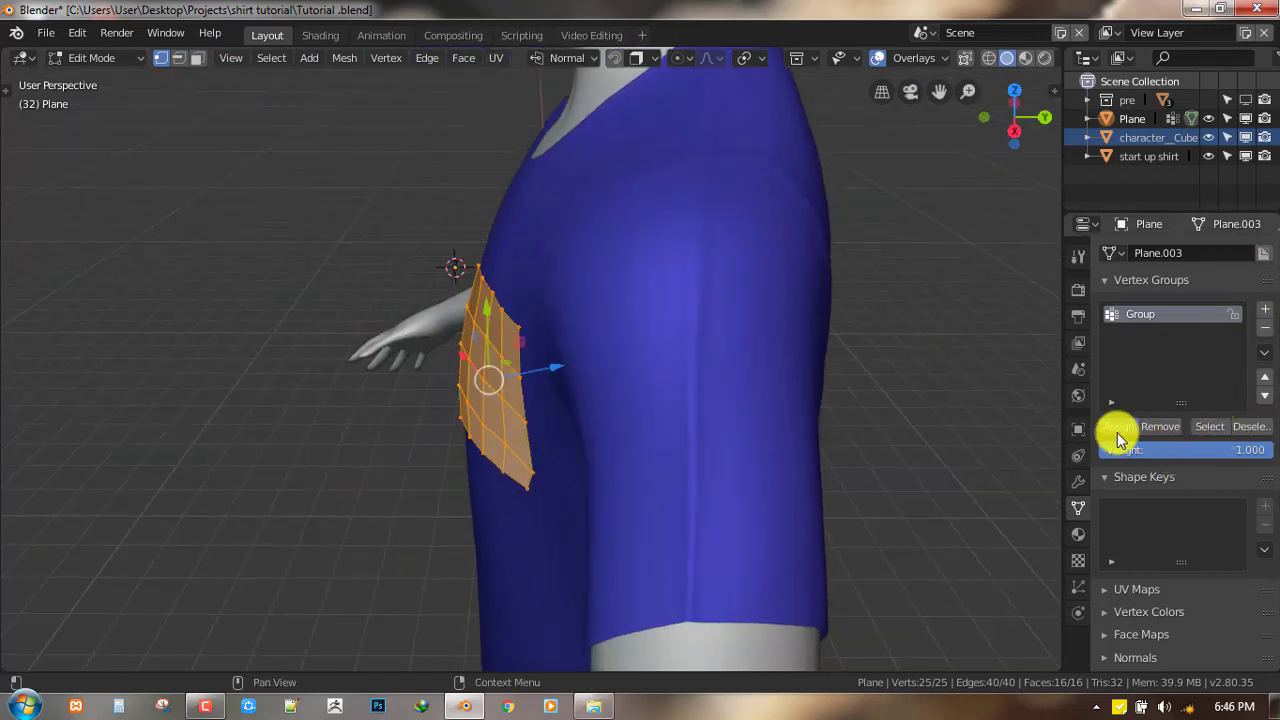
double_click(1161, 316)
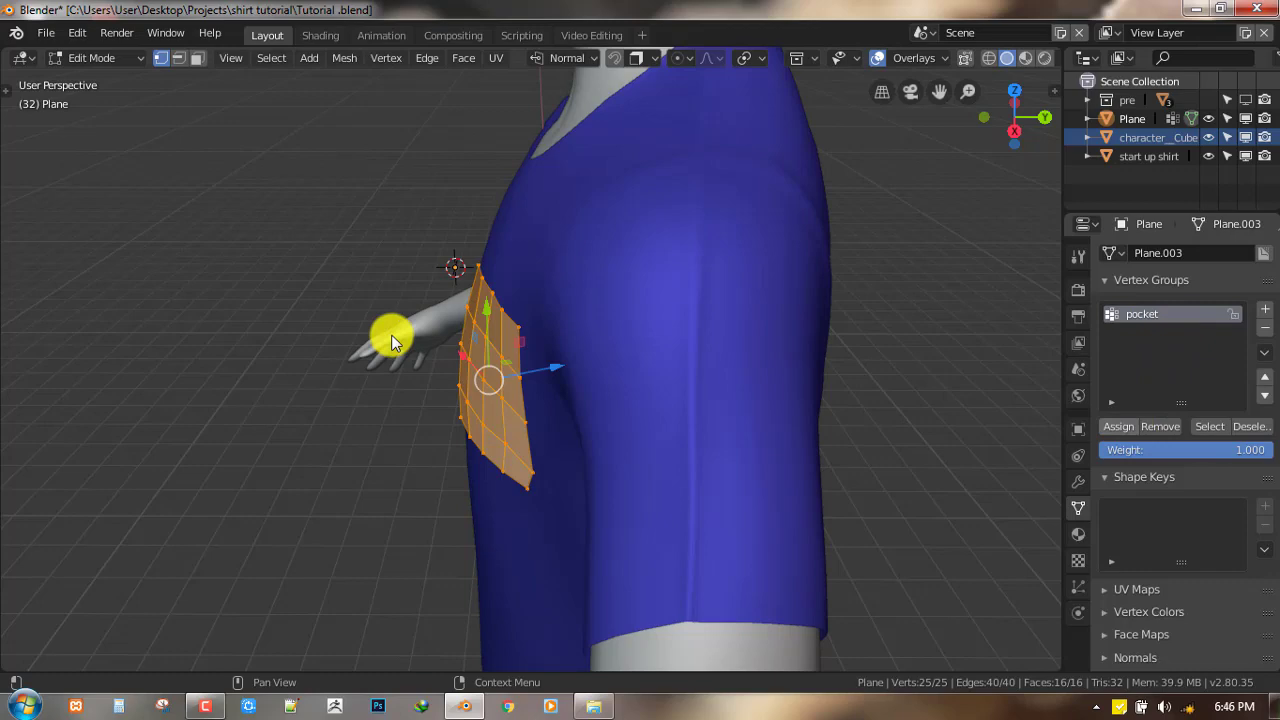
- Save the file from Object Mode and join the pocket plane into the start up shirt object
key(Tab)
middle_drag(540, 331, 588, 351)
key(ctrl+s)
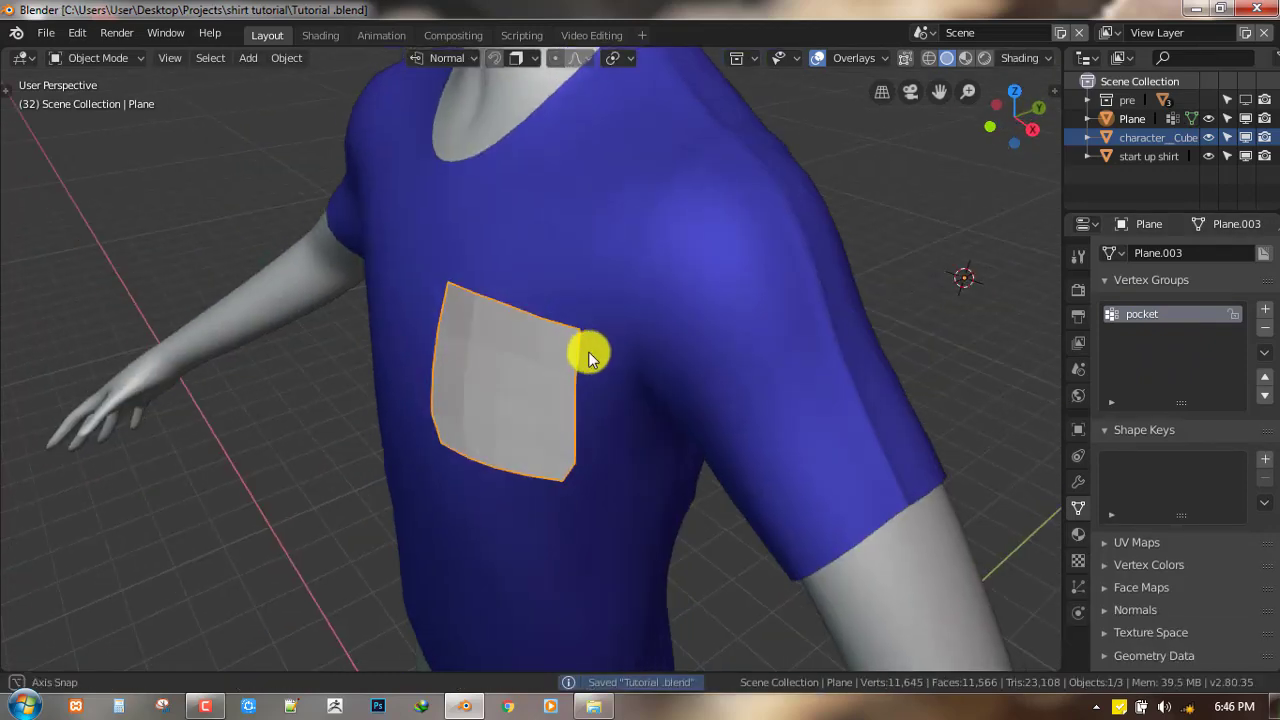
shift+click(820, 243)
key(ctrl+j)
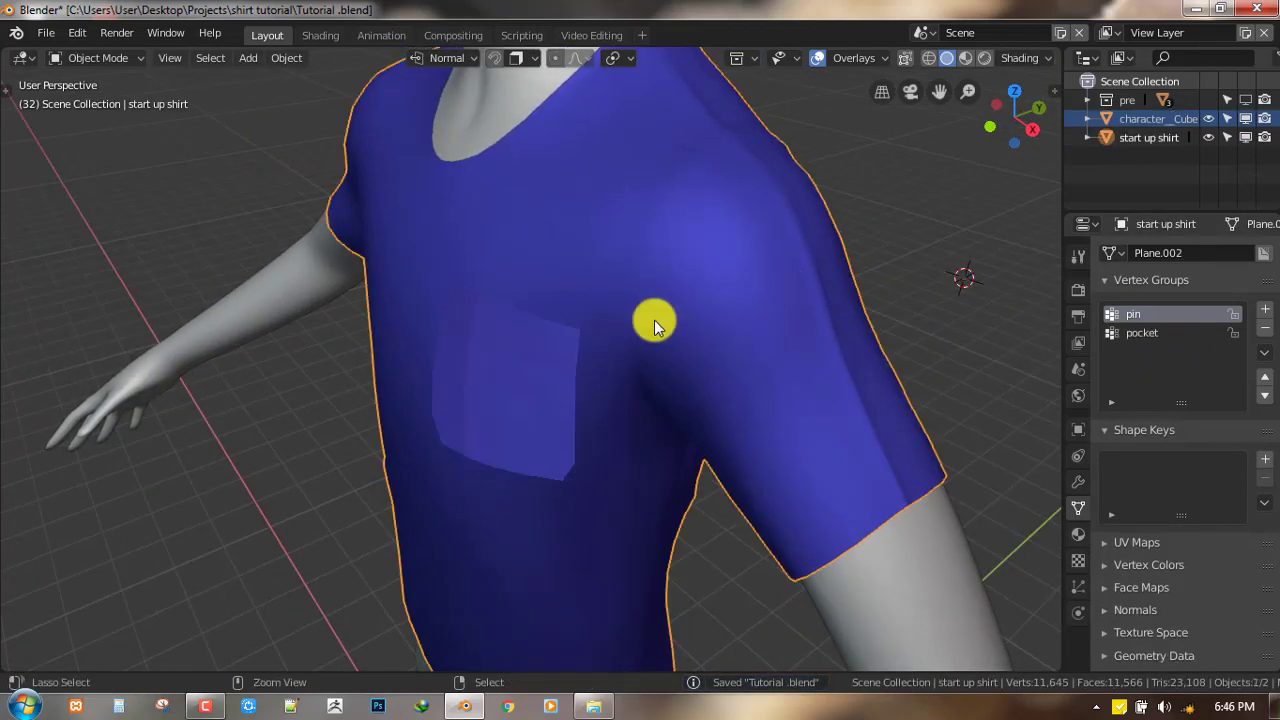
- Apply smooth shading to the joined shirt and pocket object
middle_drag(654, 323, 771, 293)
key(Tab)
key(Tab)
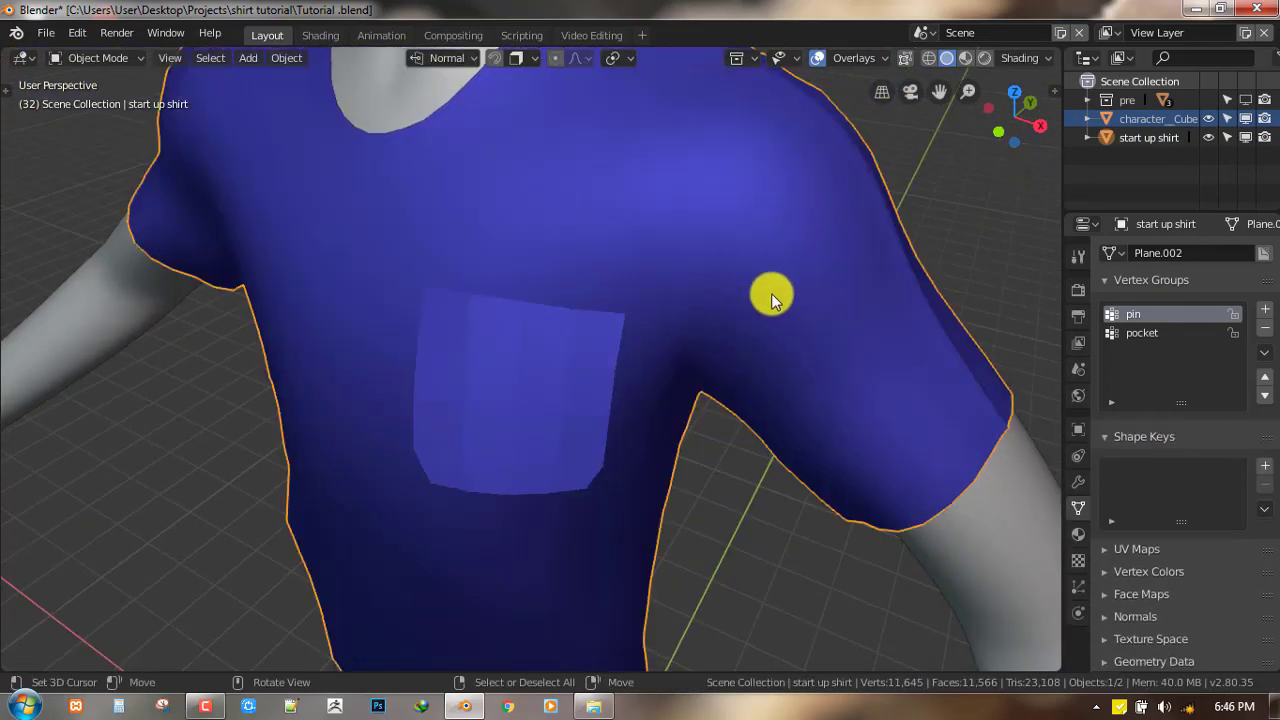
right_click(804, 269)
click(803, 268)
middle_drag(518, 396, 504, 390)
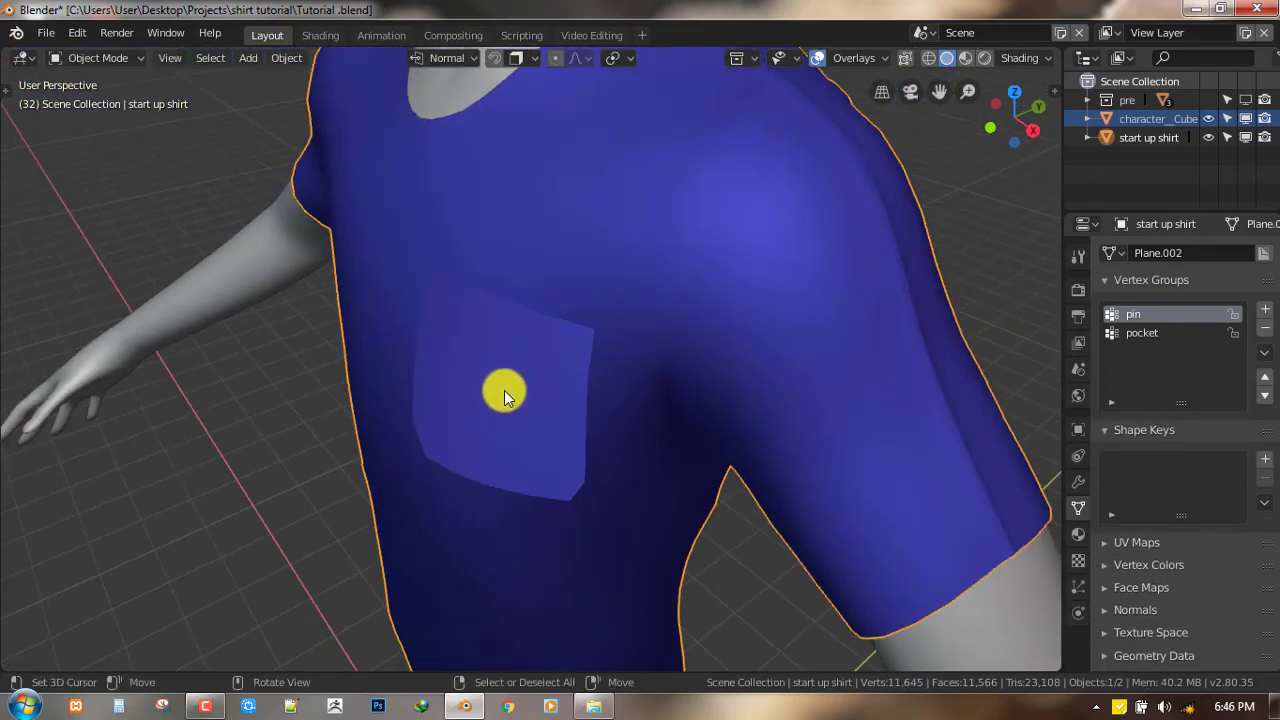
- Select only the linked pocket mesh inside the shirt and rotate it slightly in front view to straighten it
key(Tab)
key(alt+a)
middle_drag(624, 334, 587, 346)
scroll(586, 346, up, 2)
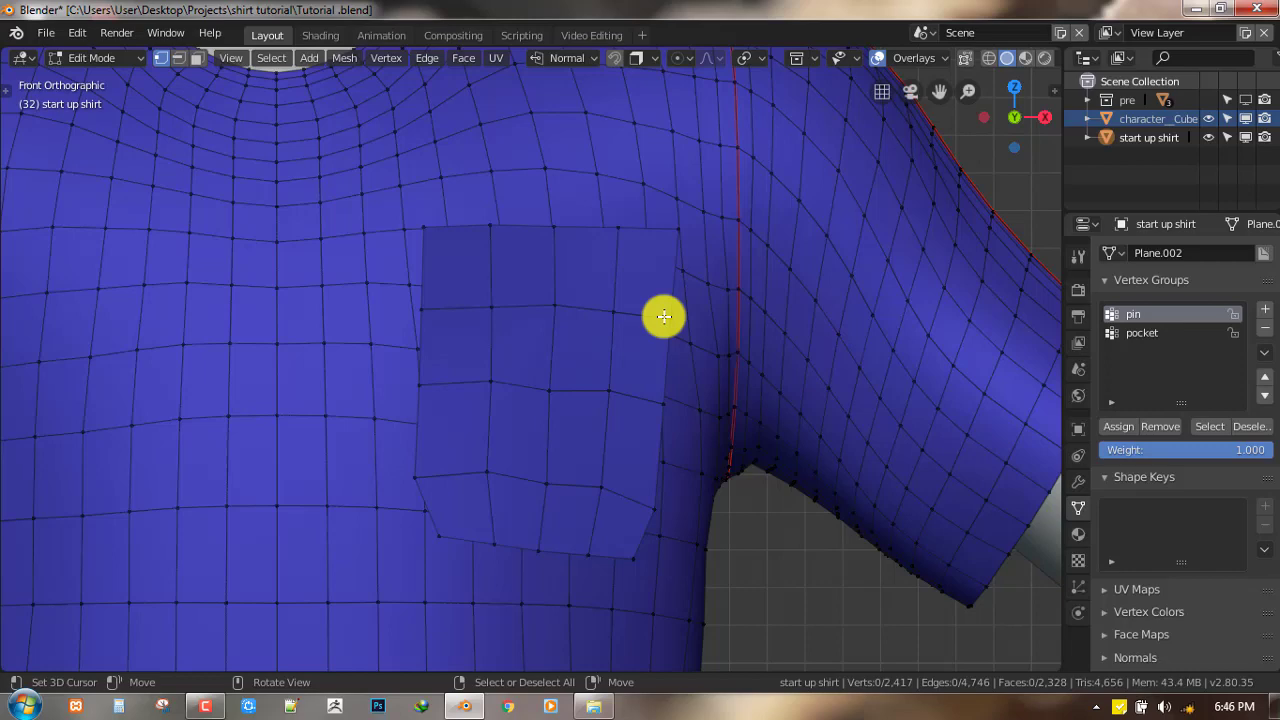
key(l)
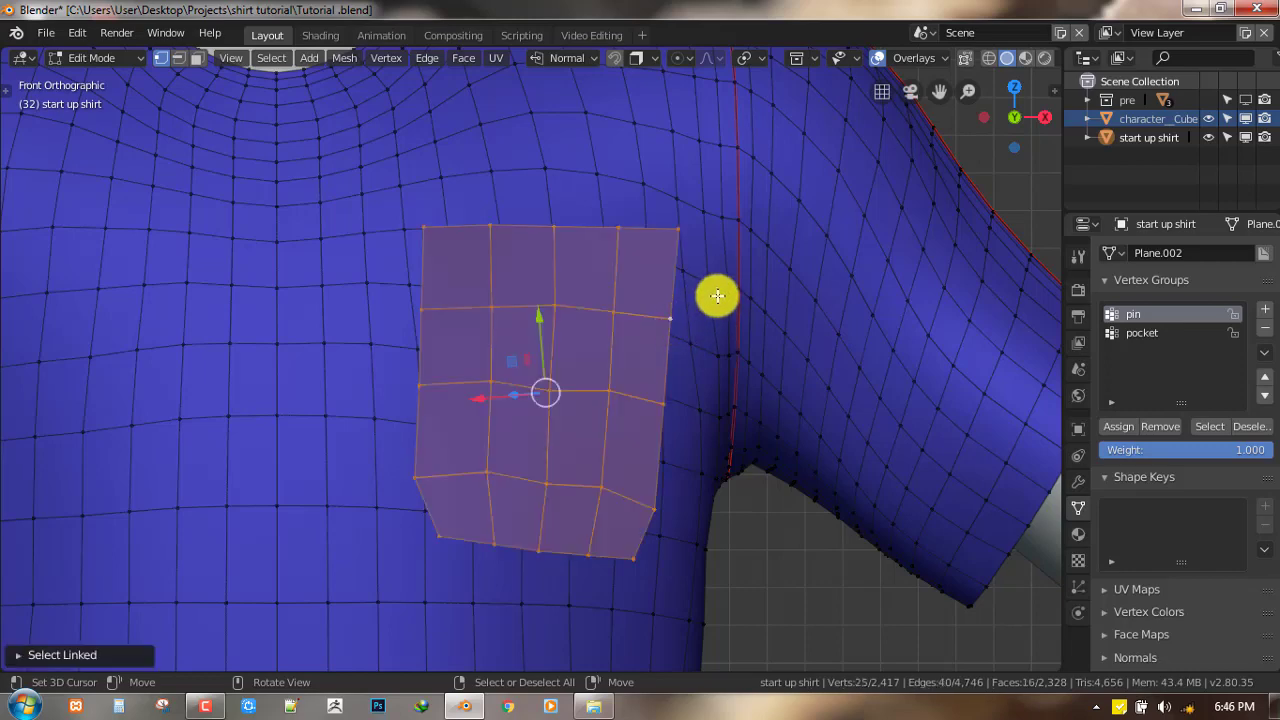
key(r)
click(709, 274)
- Move the pocket mesh outward along its normal to leave a gap in front of the shirt, and clear the selection
middle_drag(709, 274, 623, 395)
drag(546, 400, 574, 401)
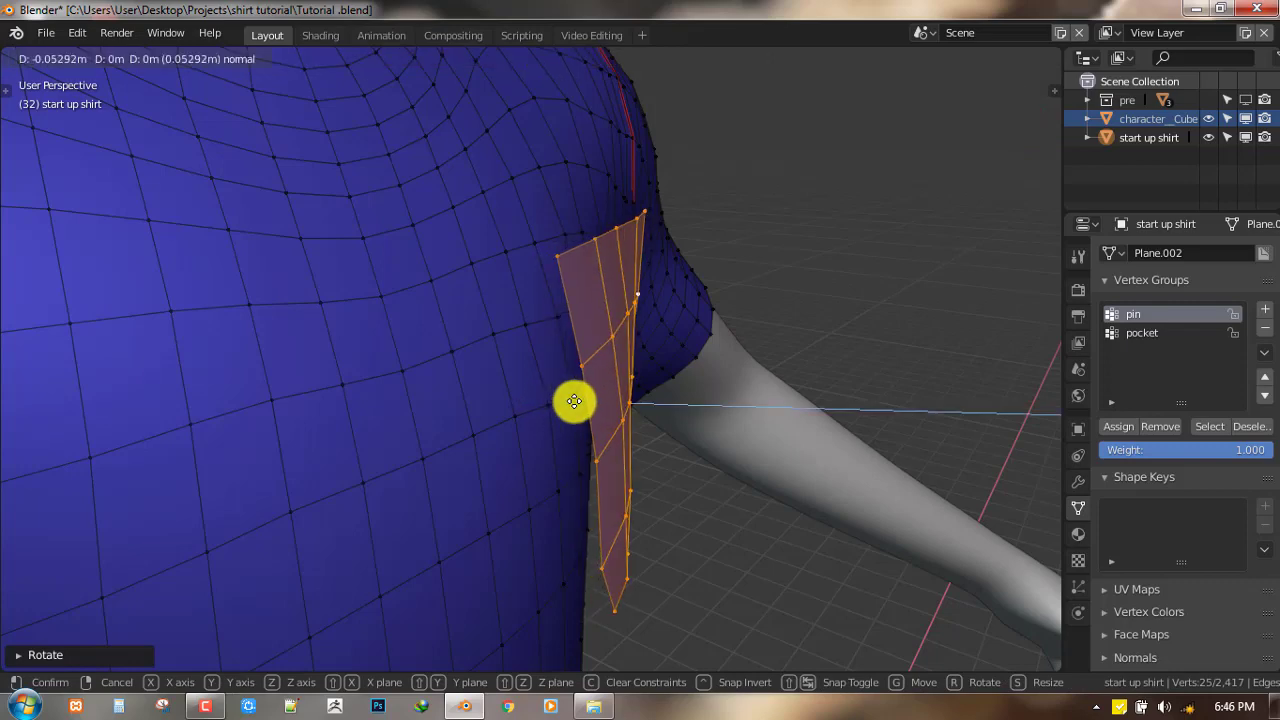
click(626, 380)
middle_drag(626, 380, 495, 405)
key(g)
key(z)
click(588, 396)
key(alt+a)
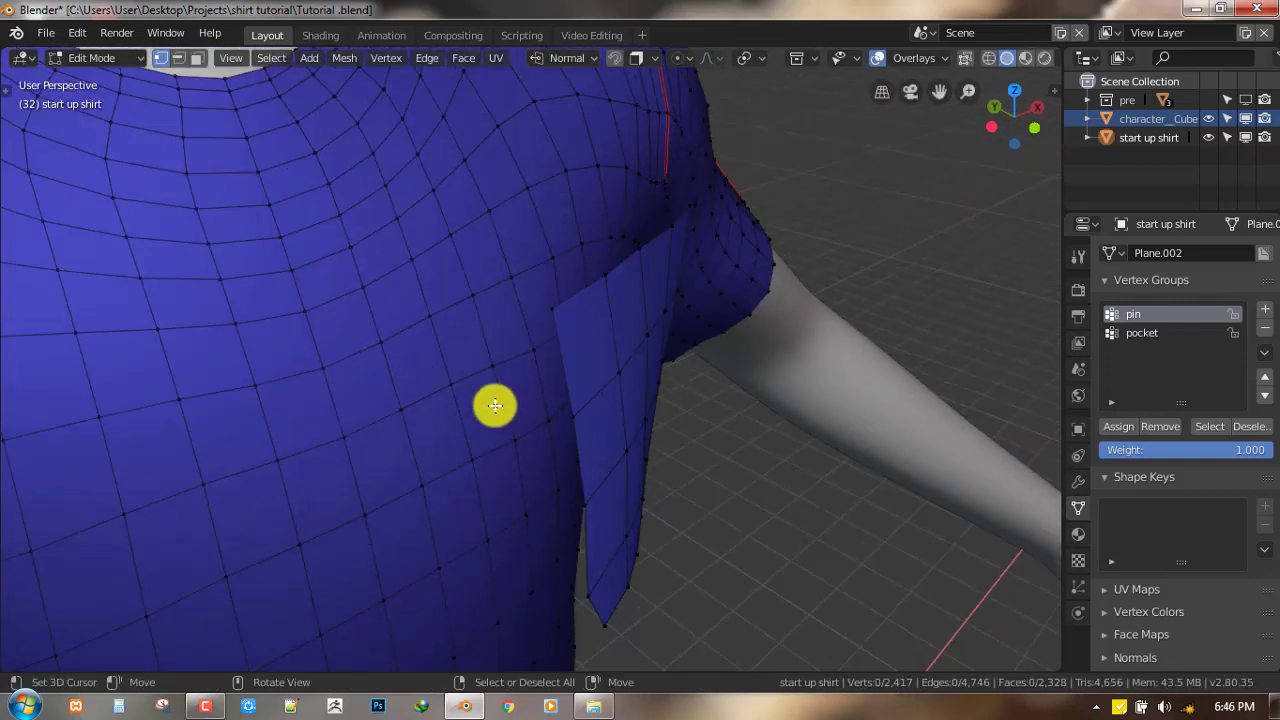
- Delete the block of shirt faces directly behind the pocket in face select mode and save the file
key(KP_1)
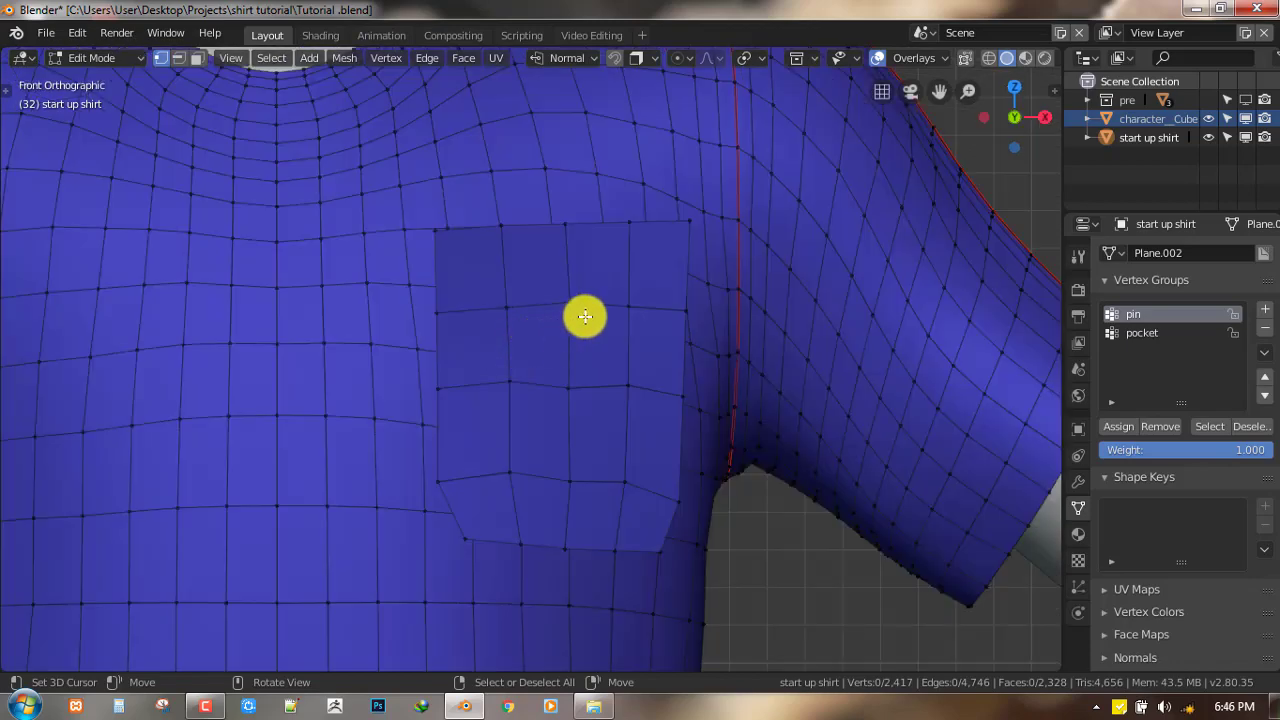
key(3)
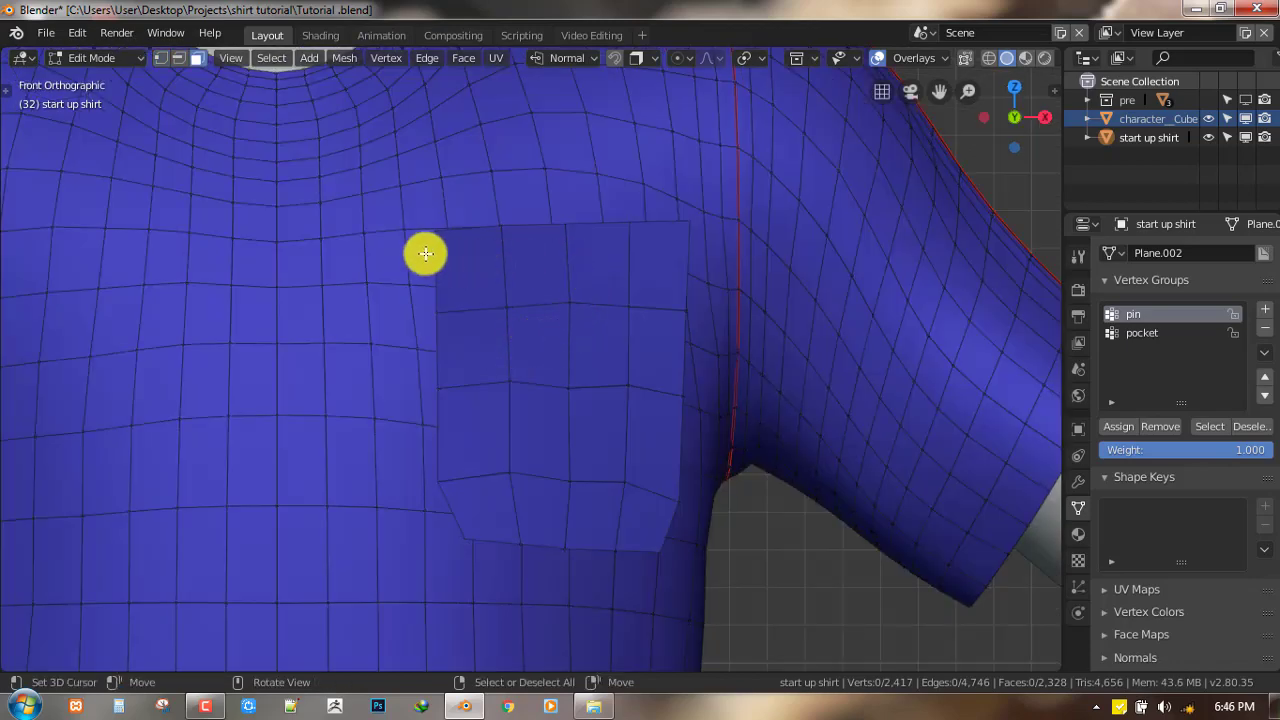
right_click(423, 256)
shift+right_click(425, 318)
shift+click(429, 409)
shift+click(443, 494)
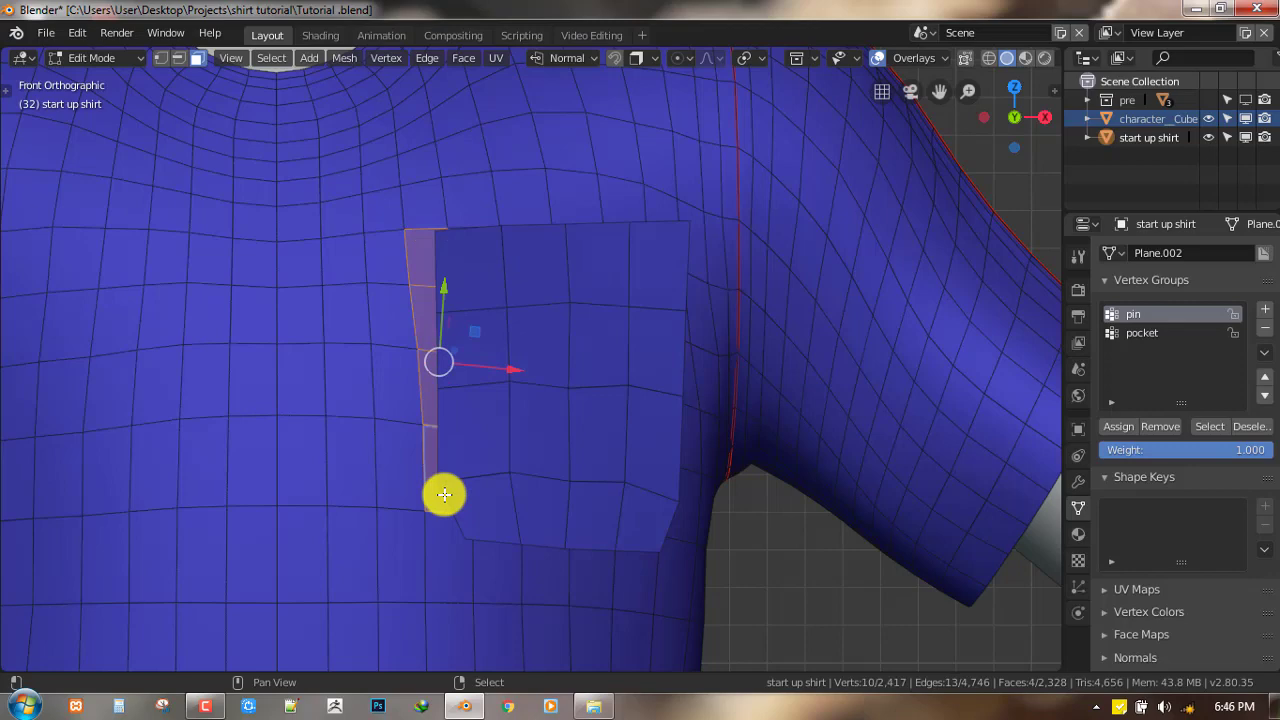
middle_drag(443, 494, 492, 376)
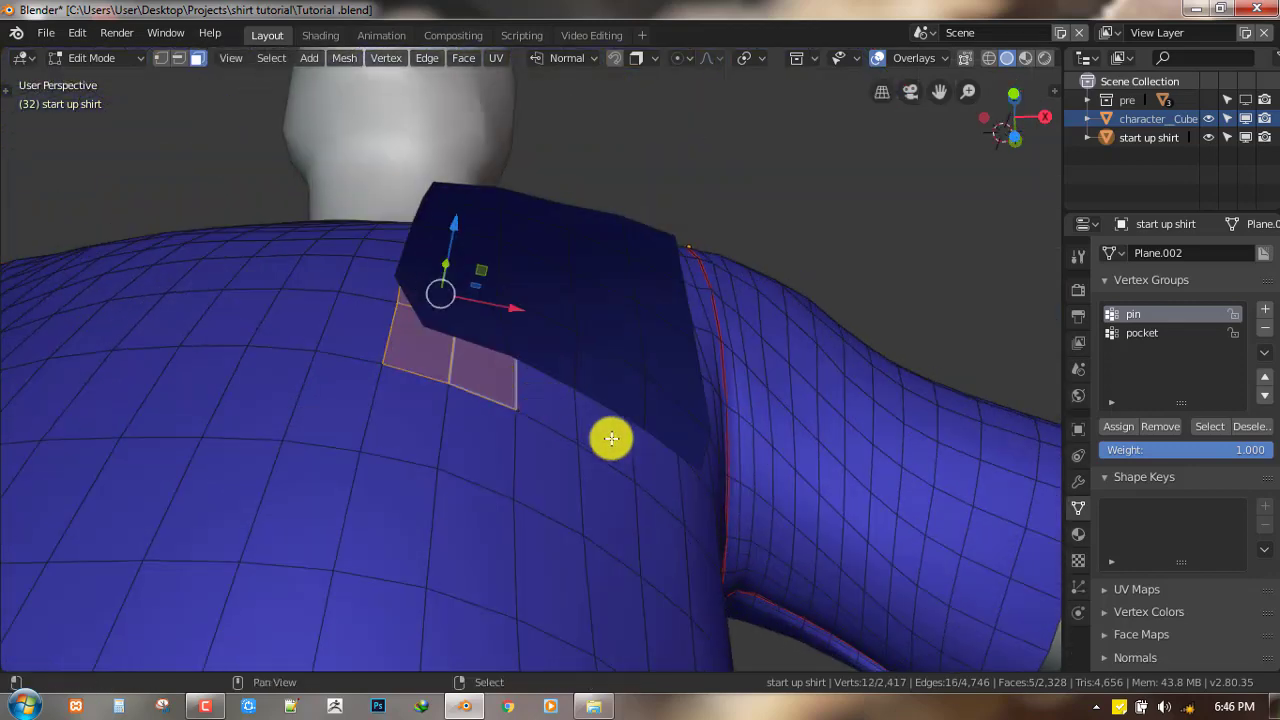
shift+right_click(560, 428)
mouse_move(560, 428)
middle_down()
mouse_move(537, 426)
mouse_move(556, 416)
middle_up()
shift+right_click(560, 383)
shift+right_click(646, 377)
middle_drag(646, 377, 580, 414)
shift+click(565, 375)
shift+click(551, 306)
middle_drag(551, 306, 453, 365)
shift+click(548, 327)
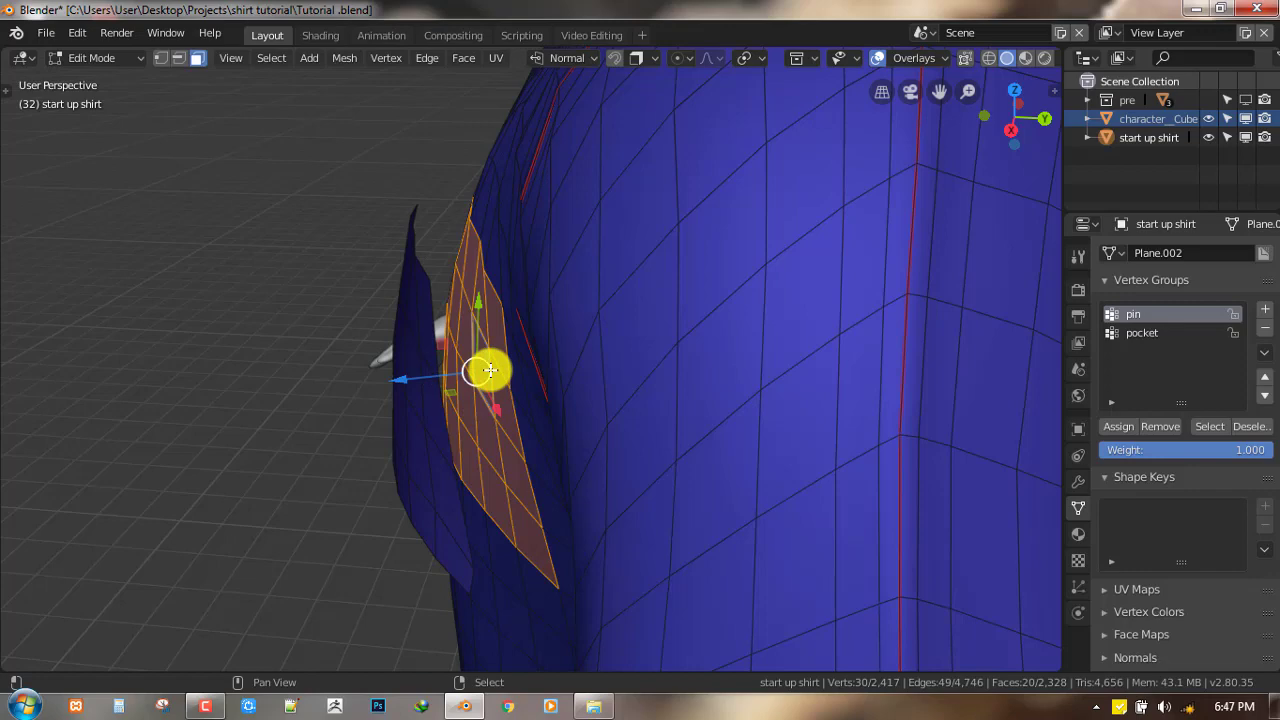
middle_drag(490, 370, 769, 249)
key(x)
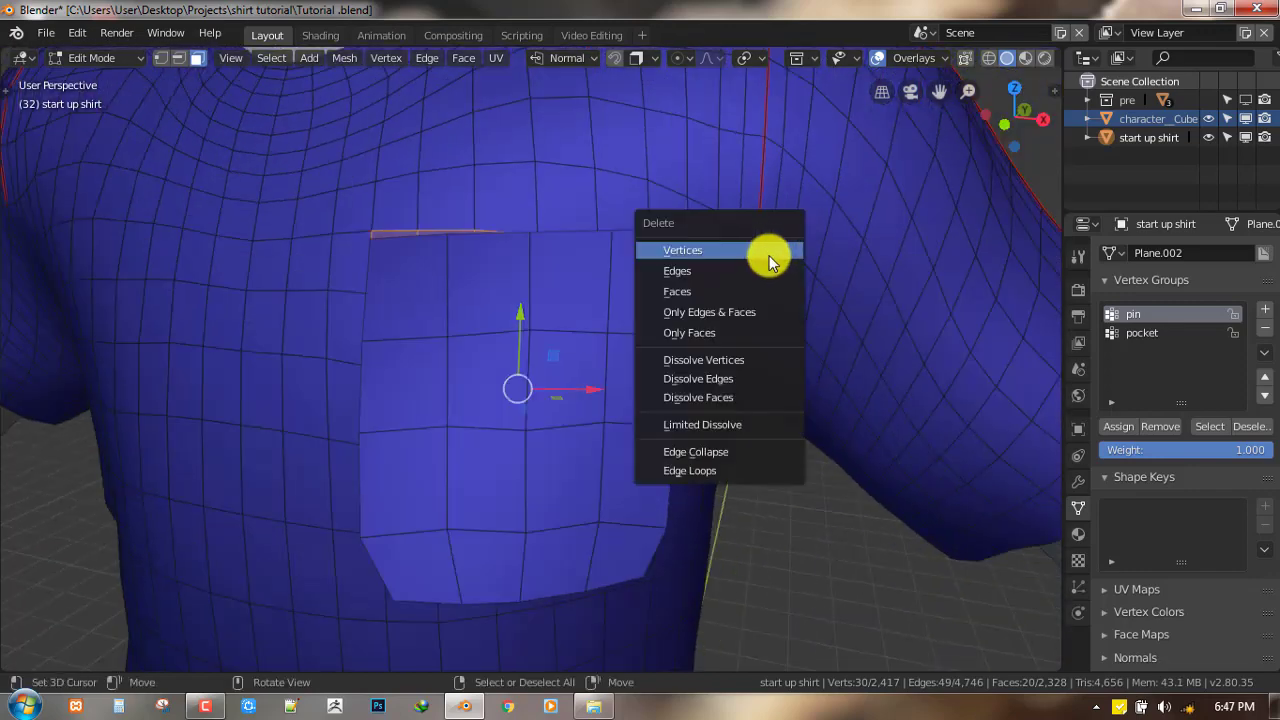
click(726, 291)
scroll(631, 328, down, 3)
key(ctrl+s)
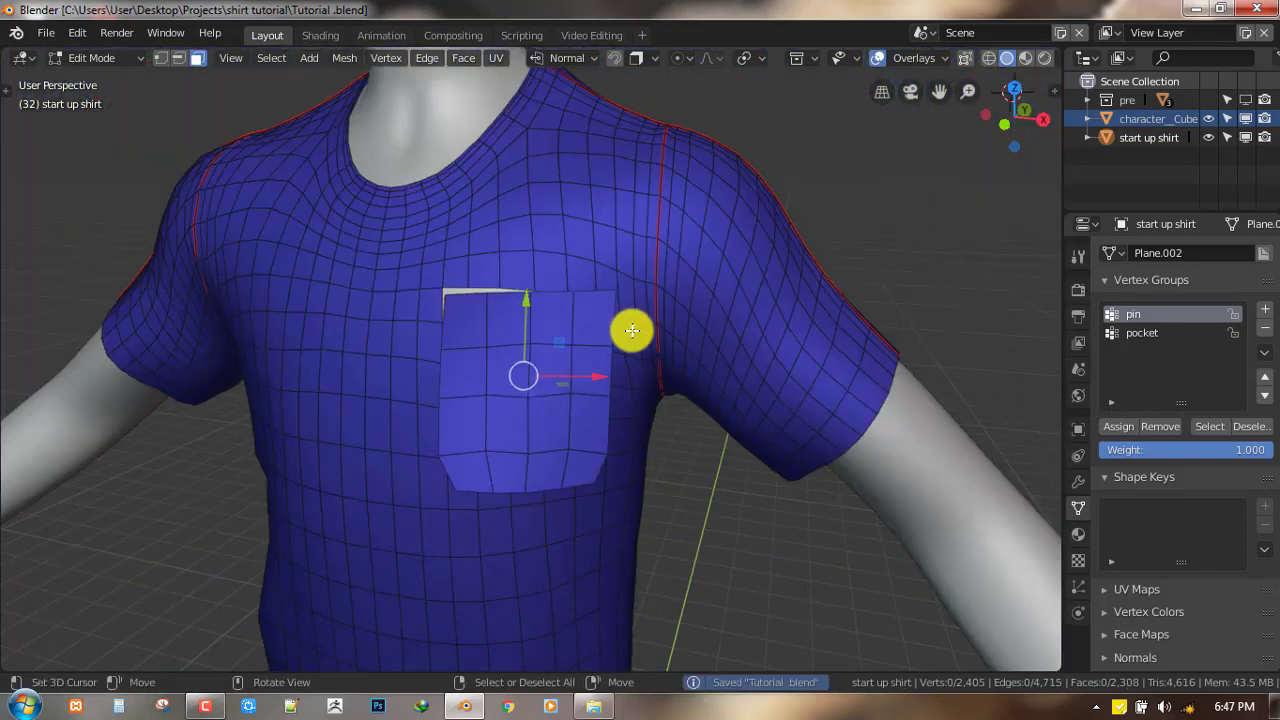
- Switch to edge selection and add a centred horizontal loop cut through the pocket's top row of faces
middle_drag(632, 331, 520, 283)
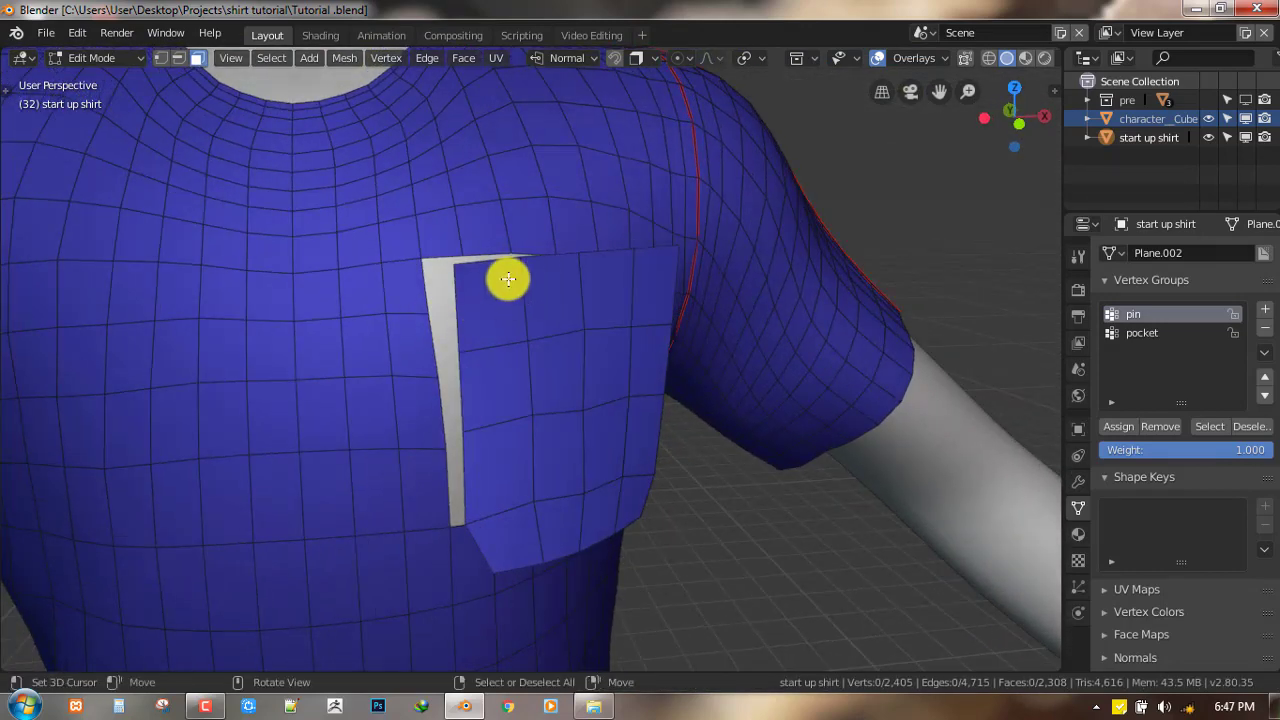
scroll(508, 280, up, 1)
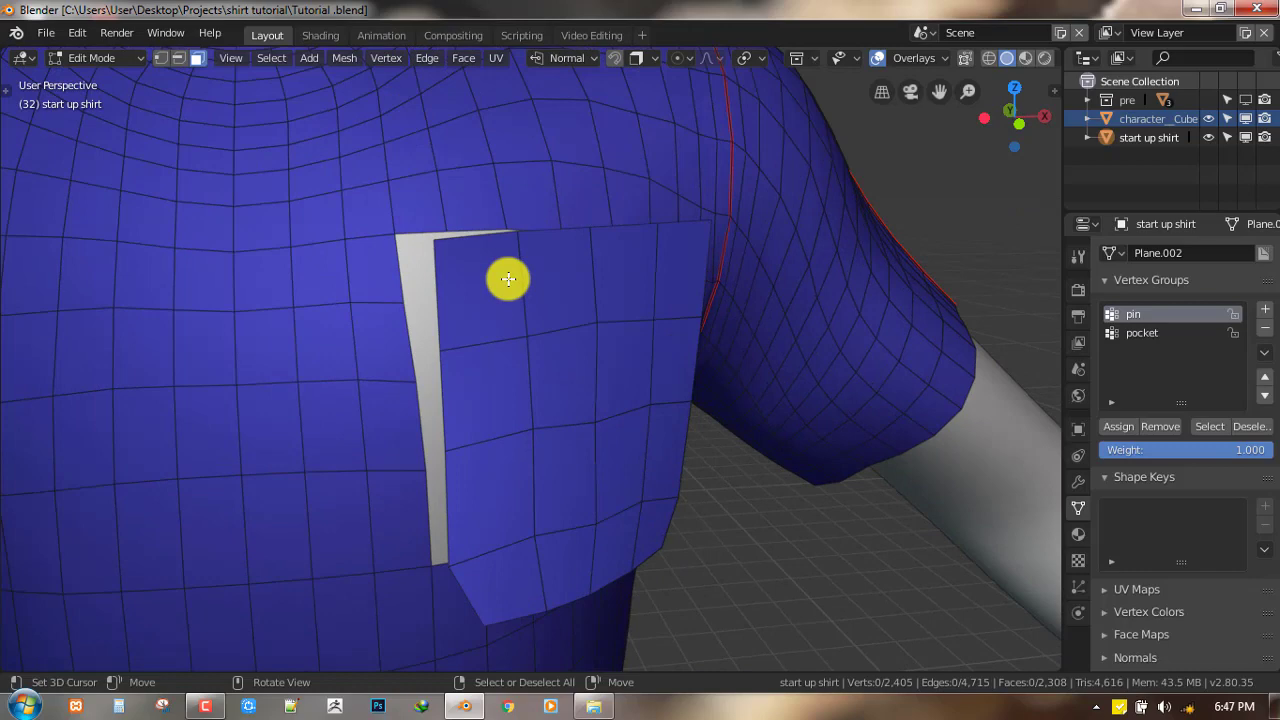
key(2)
middle_drag(443, 274, 404, 313)
key(ctrl+r)
click(491, 311)
right_click(491, 311)
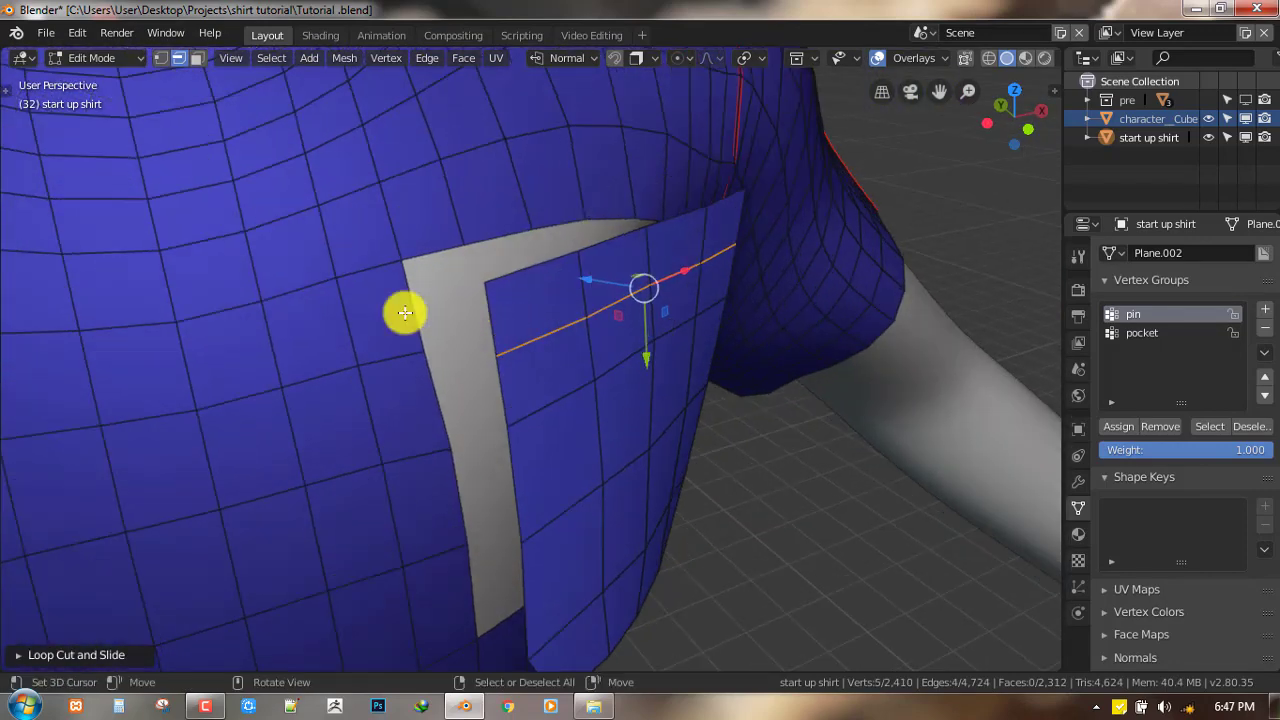
- Fill the two uppermost faces between the pocket's inner side edge and the matching border of the shirt opening
click(500, 323)
mouse_move(500, 323)
middle_down()
mouse_move(451, 323)
mouse_move(487, 328)
middle_up()
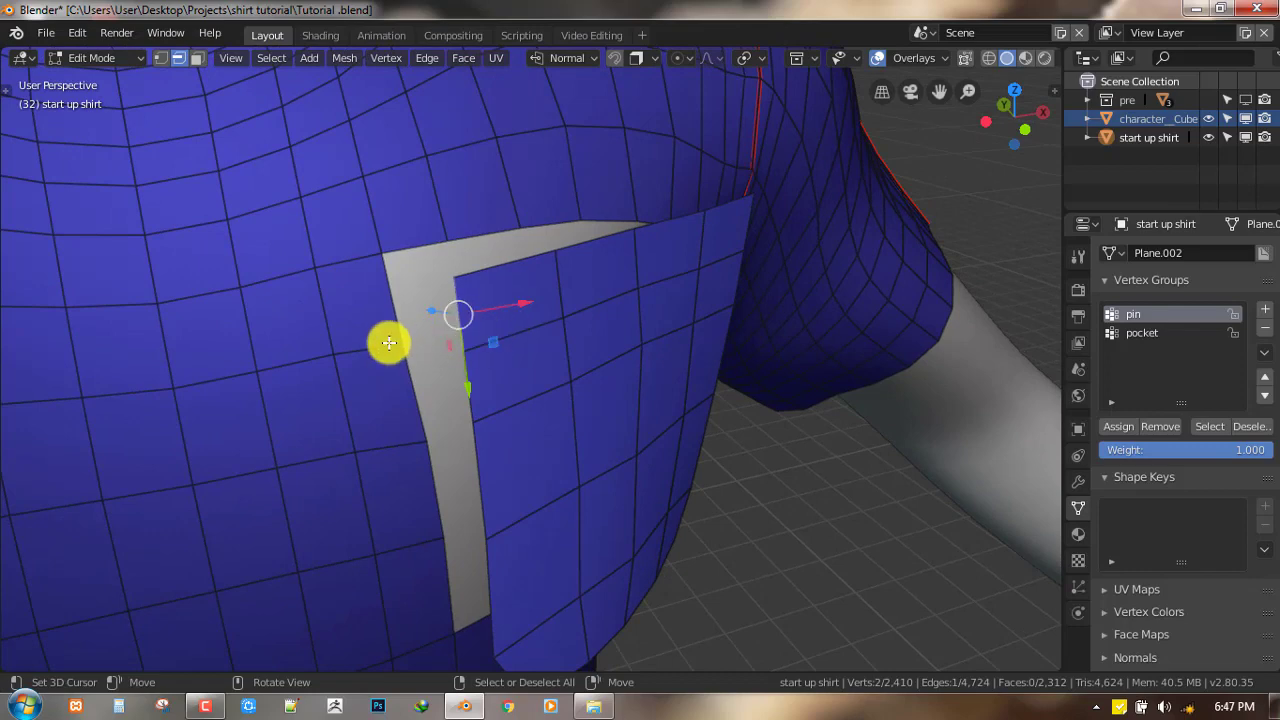
scroll(389, 343, down, 3)
middle_drag(394, 263, 372, 266)
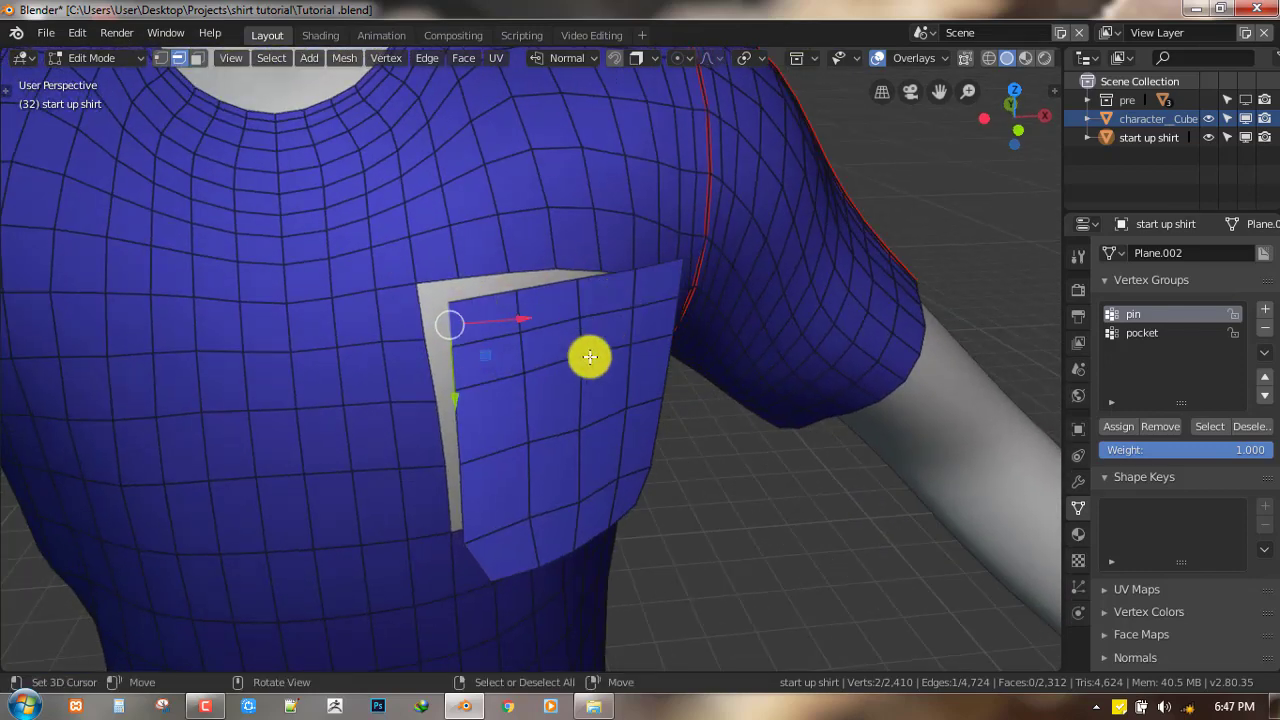
middle_drag(514, 369, 512, 332)
key(alt+a)
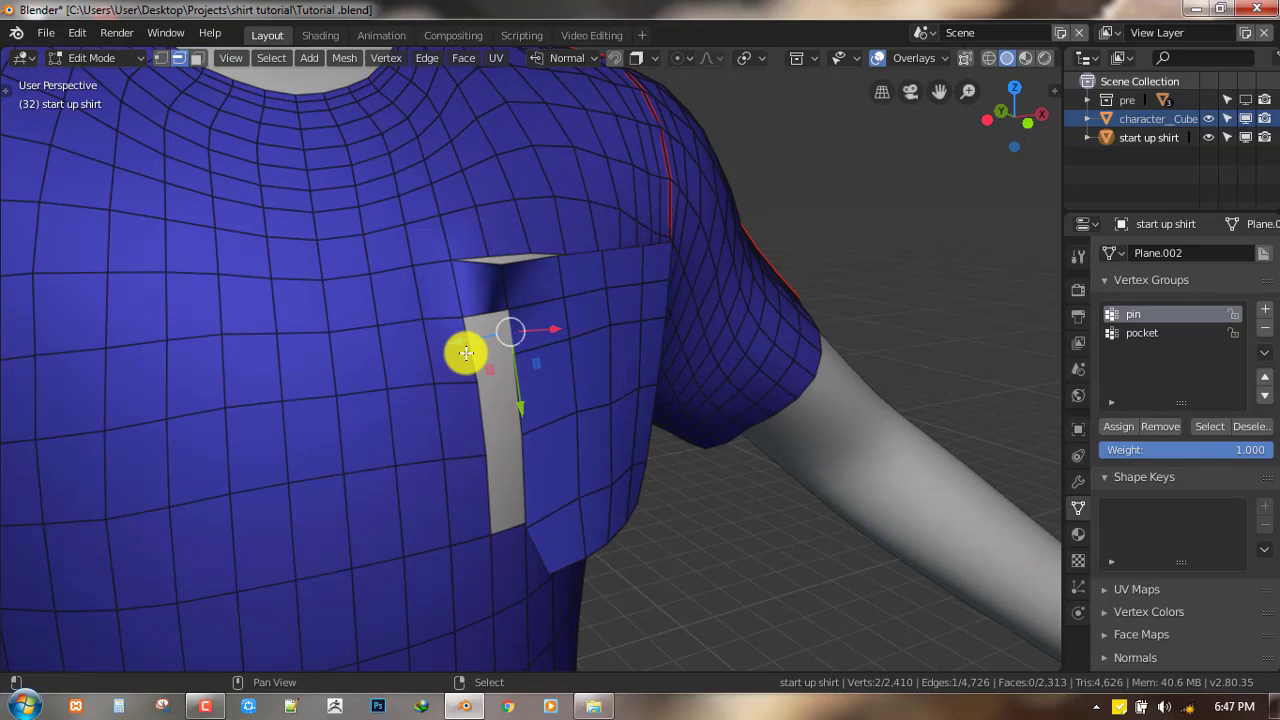
middle_drag(494, 412, 494, 338)
key(alt+a)
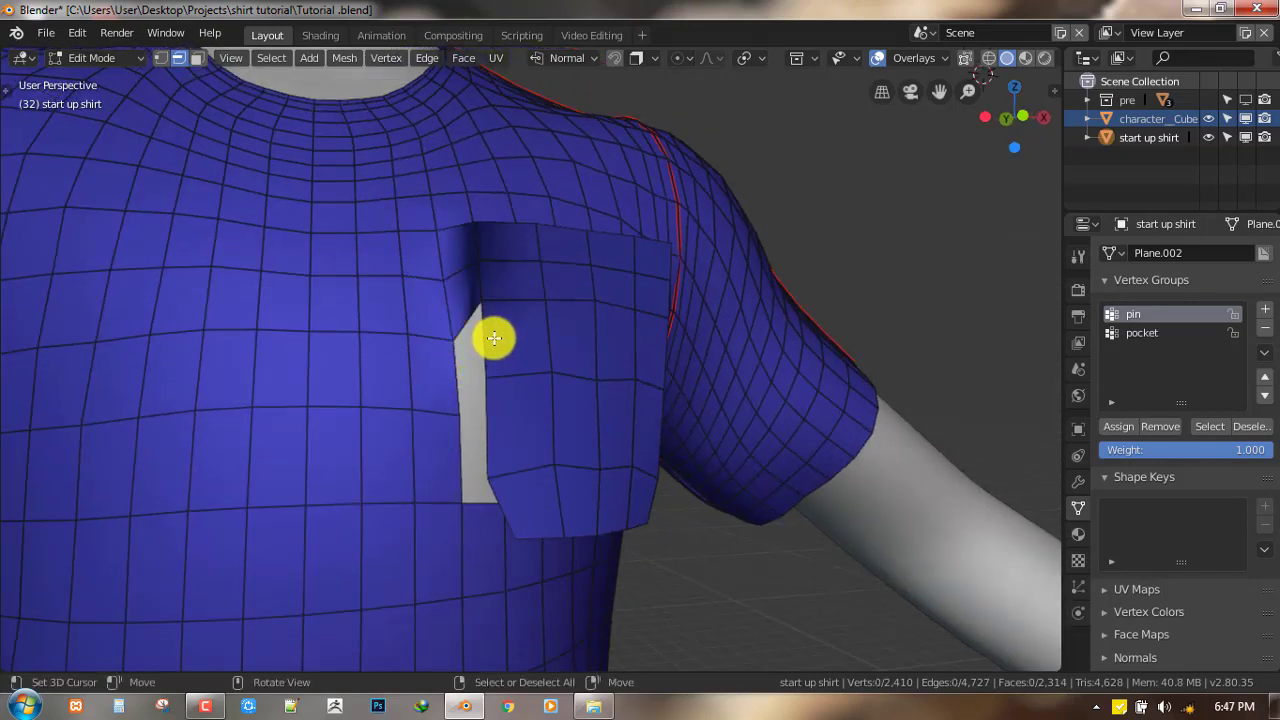
- Fill the next two faces further down the gap between the pocket's inner side and the shirt opening
key(f)
middle_drag(483, 437, 497, 420)
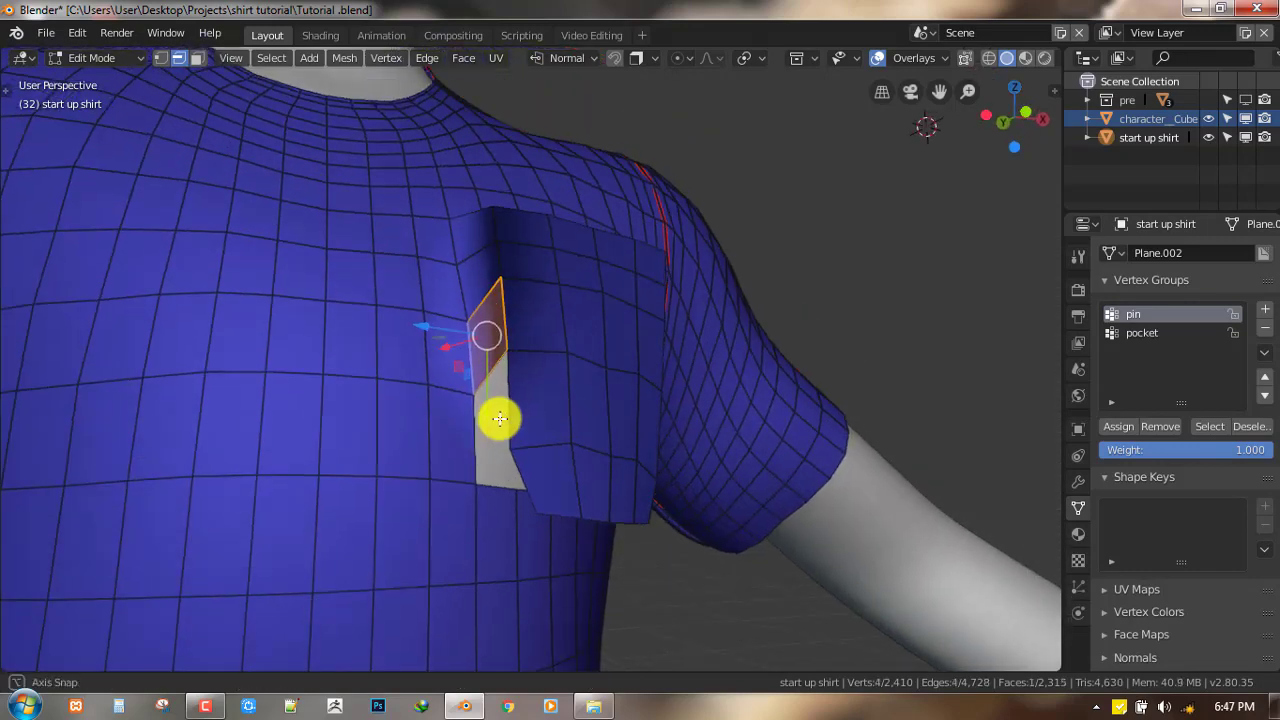
right_click(517, 414)
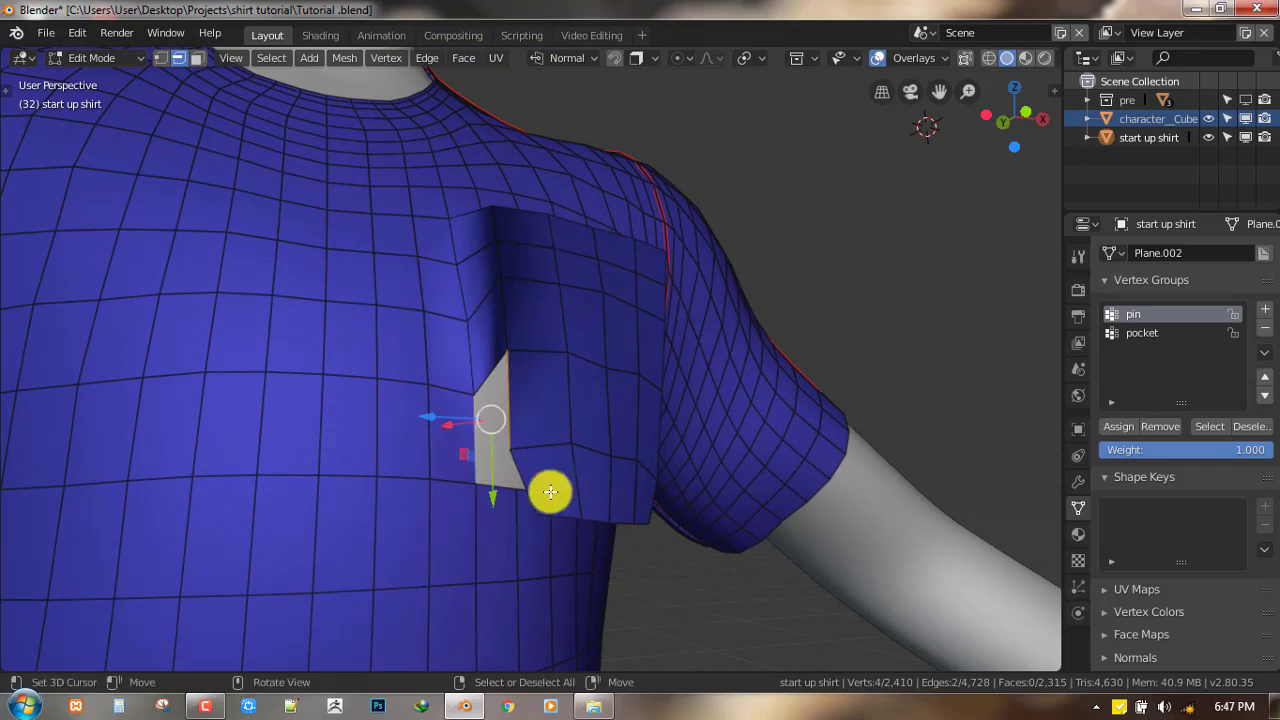
key(f)
middle_drag(551, 491, 549, 369)
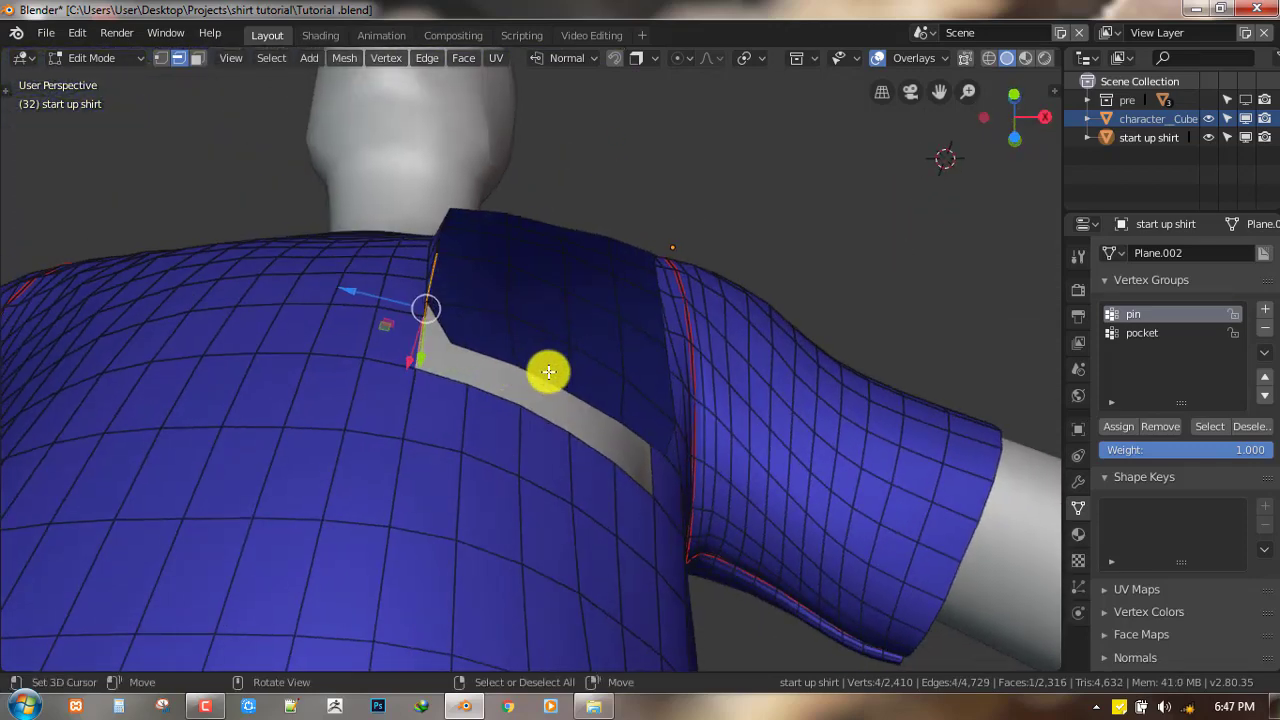
- Fill the uppermost face between the pocket's outer side edge and the matching border of the shirt opening
click(536, 407)
middle_drag(541, 417, 517, 348)
click(511, 323)
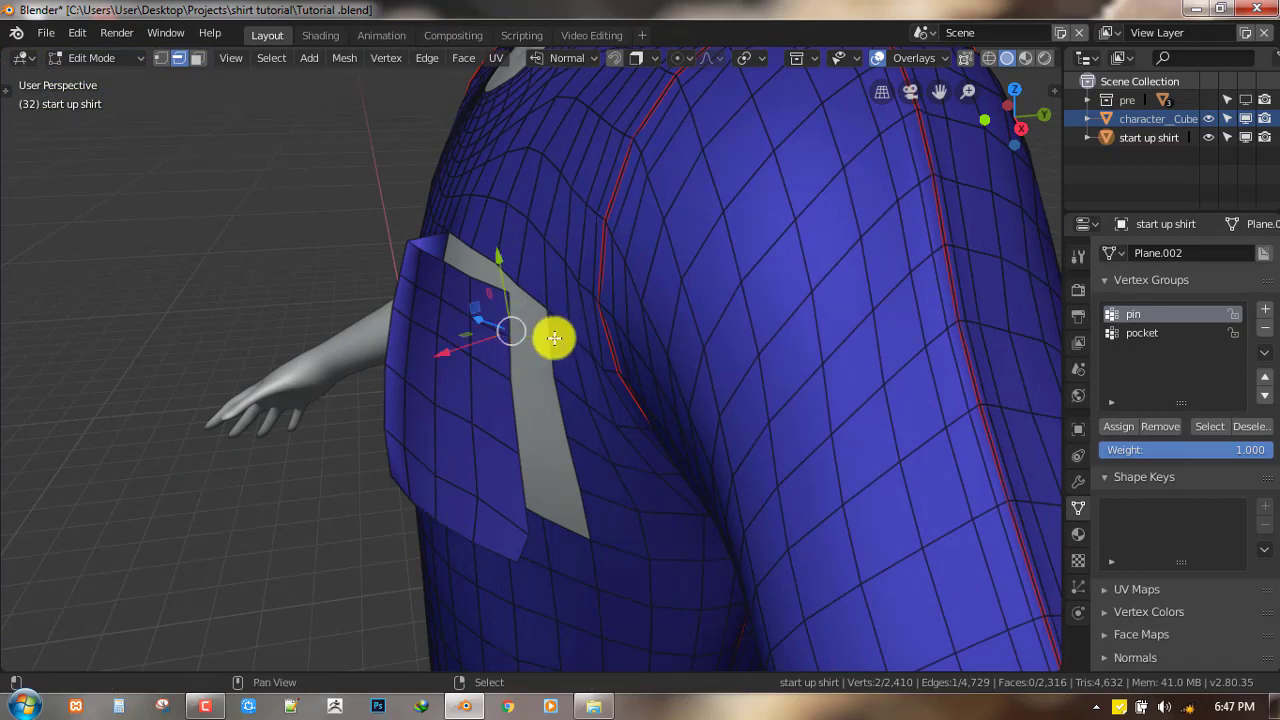
middle_drag(563, 376, 590, 361)
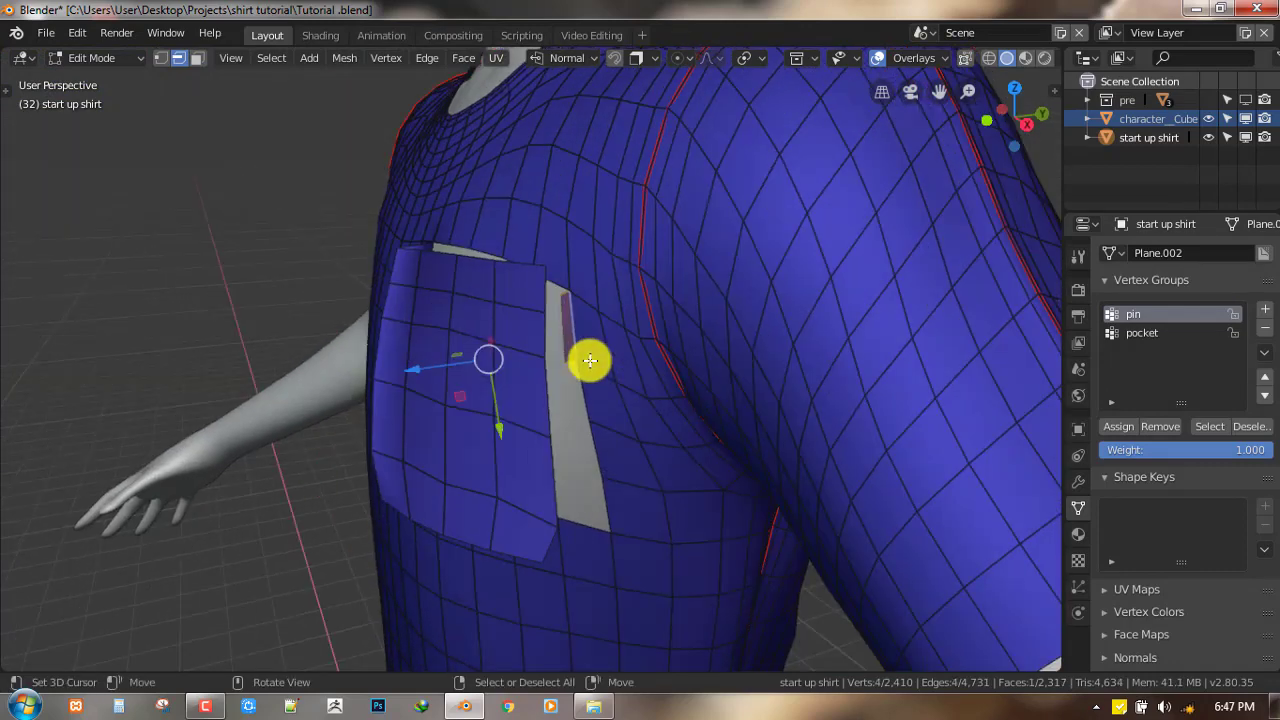
click(547, 292)
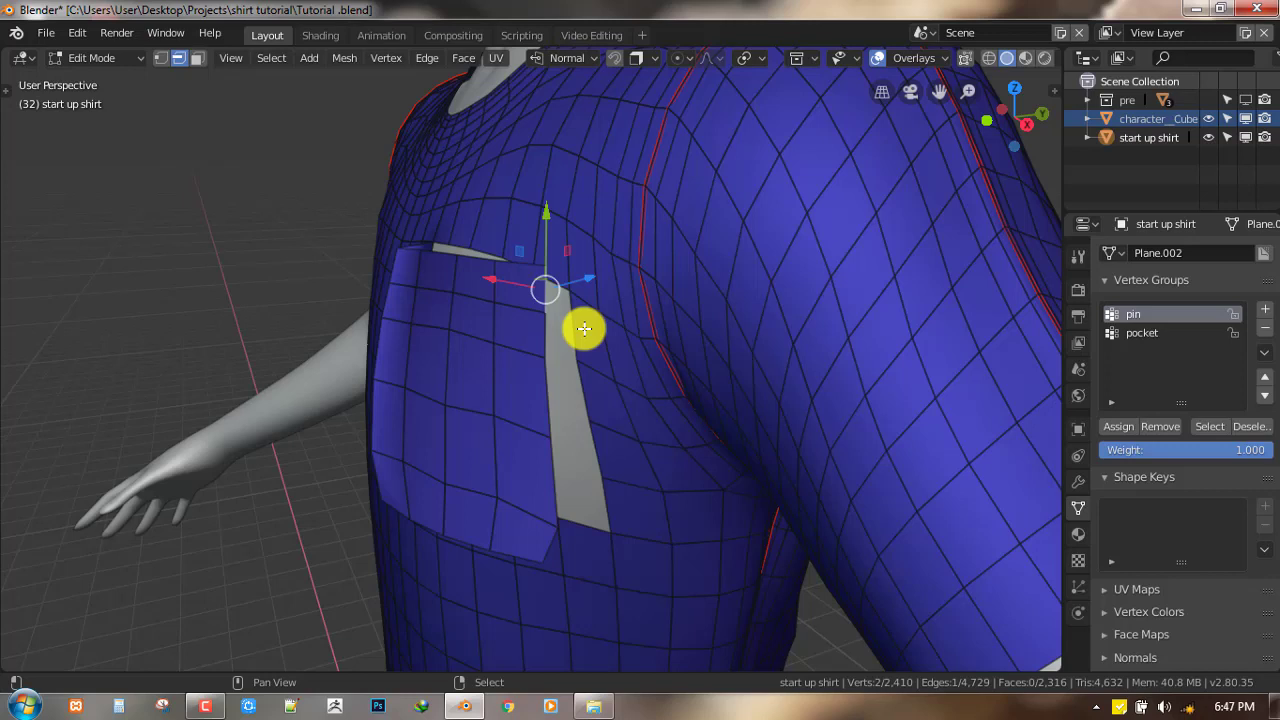
key(f)
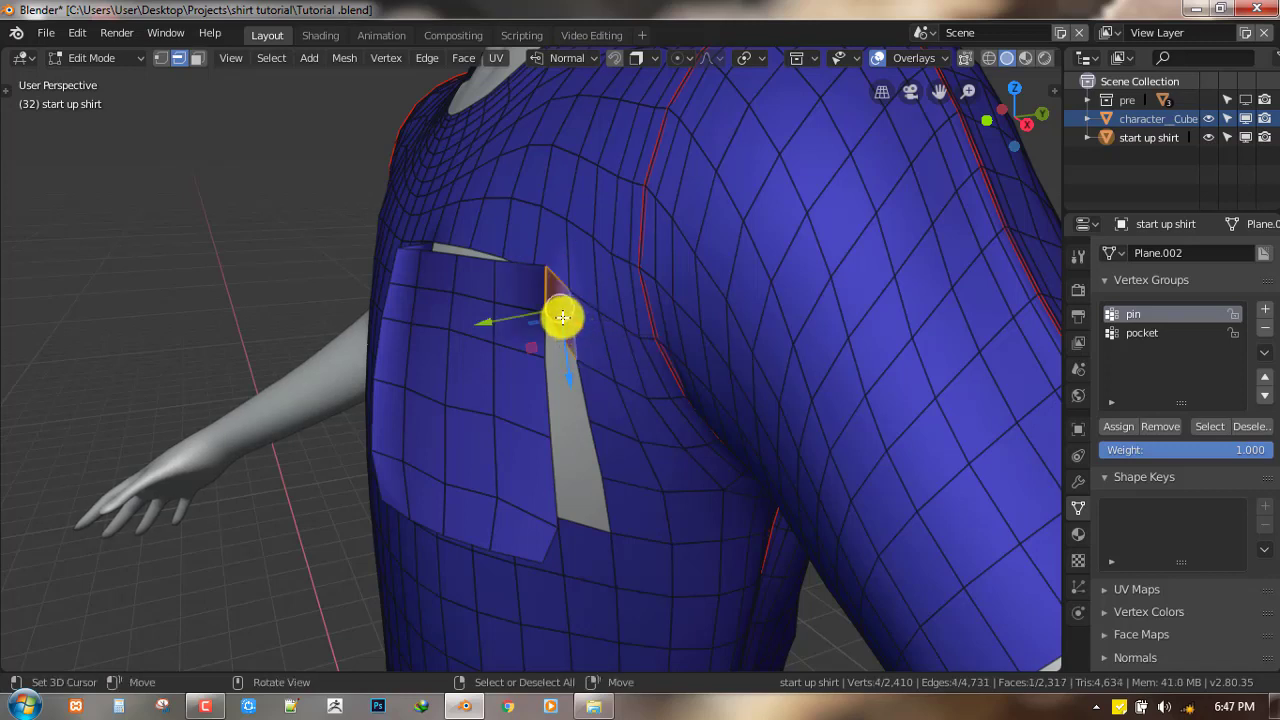
- Switch to vertex selection and lower two vertices along the pocket's outer side edge towards the matching shirt vertices
key(1)
click(551, 314)
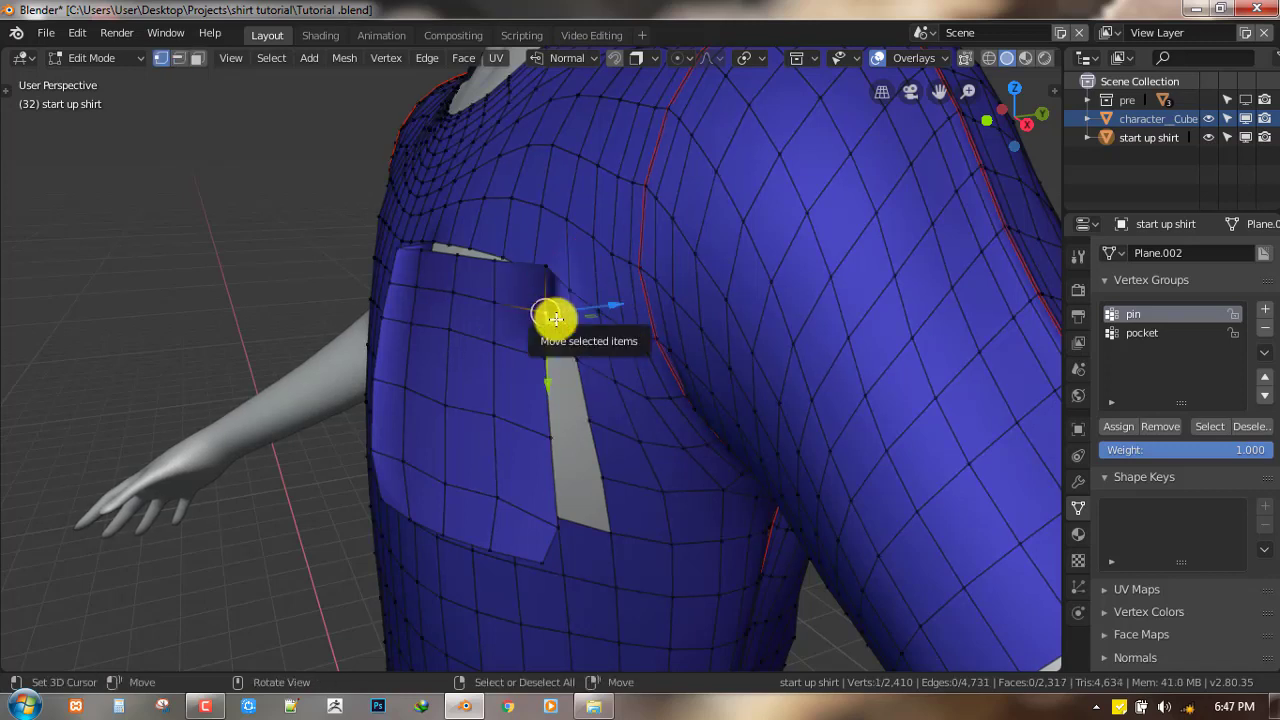
drag(555, 318, 543, 351)
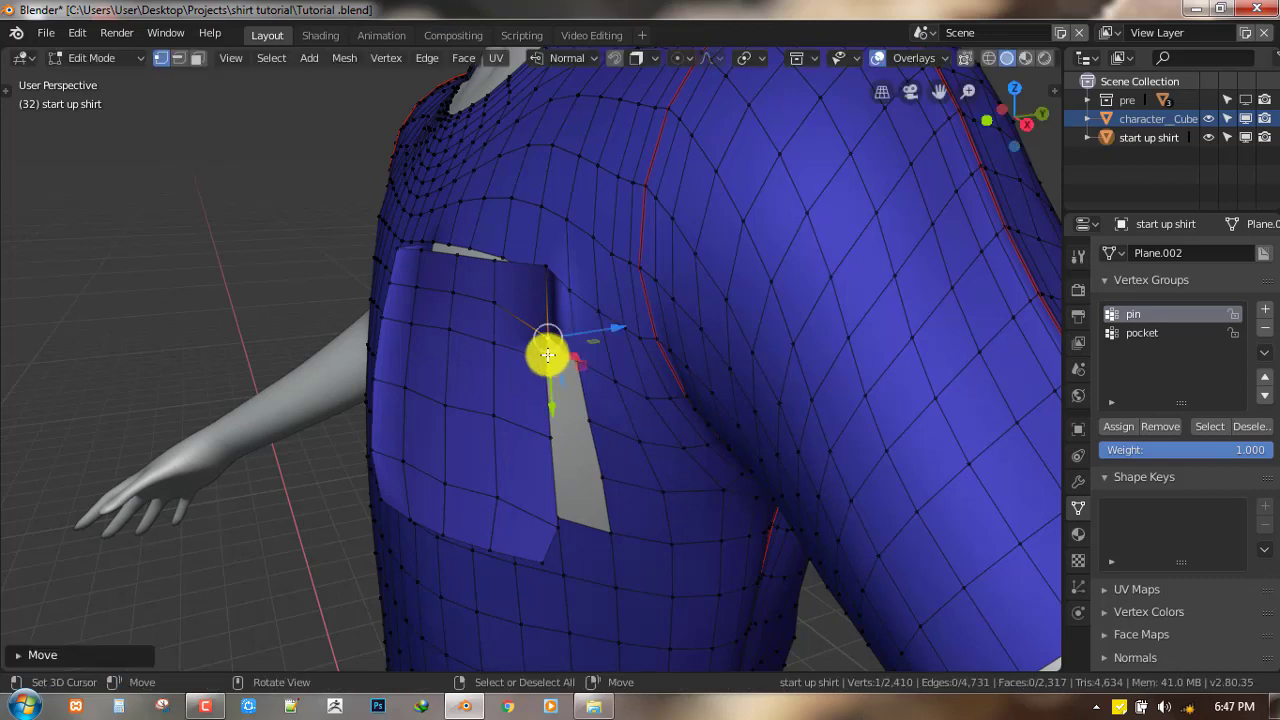
key(g)
key(g)
click(545, 414)
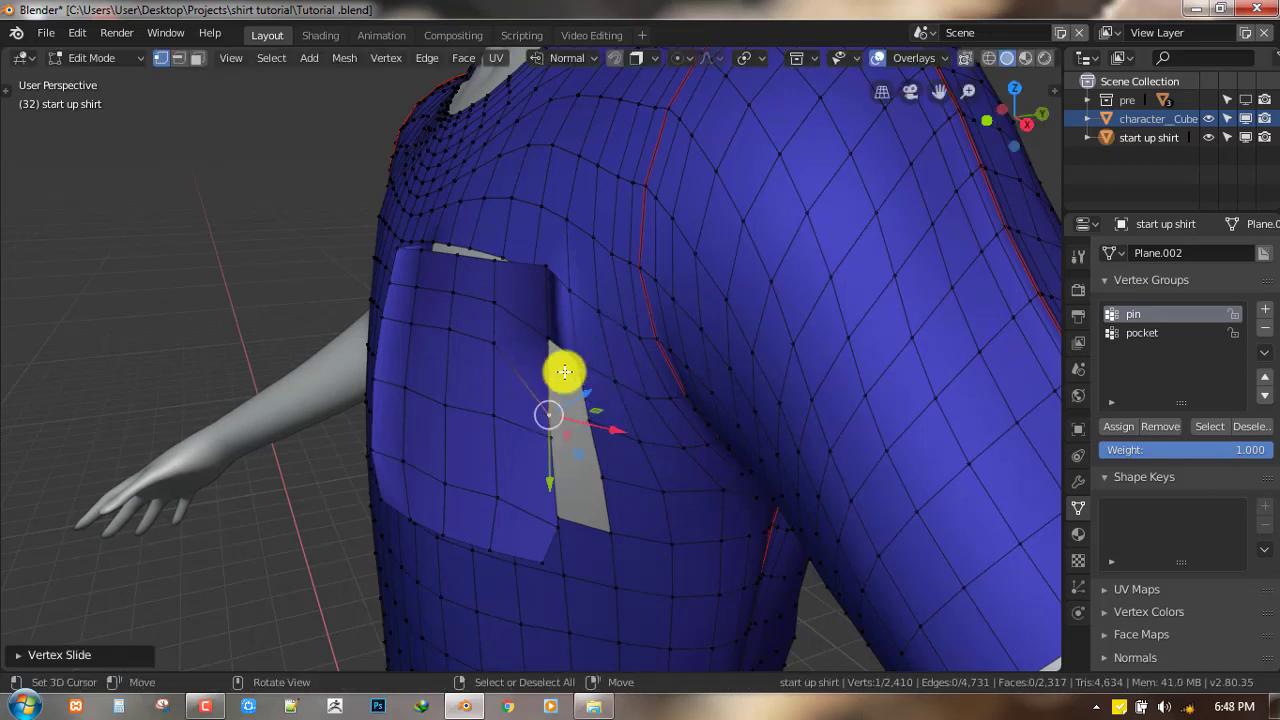
- Fill the second face down the gap between the pocket's outer side and the shirt opening
shift+right_click(550, 340)
shift+right_click(577, 360)
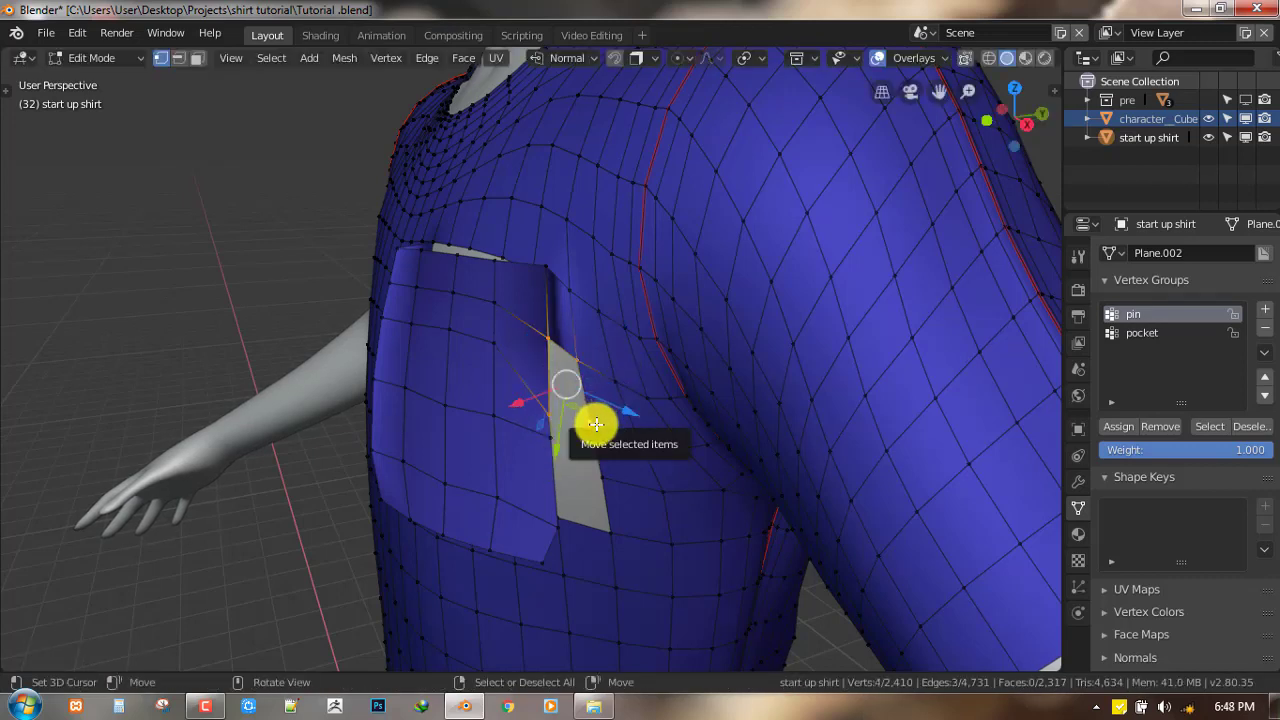
key(f)
middle_drag(574, 417, 576, 406)
- Lower the next vertex on the pocket's outer side edge and fill the third face down that gap
right_click(536, 404)
key(g)
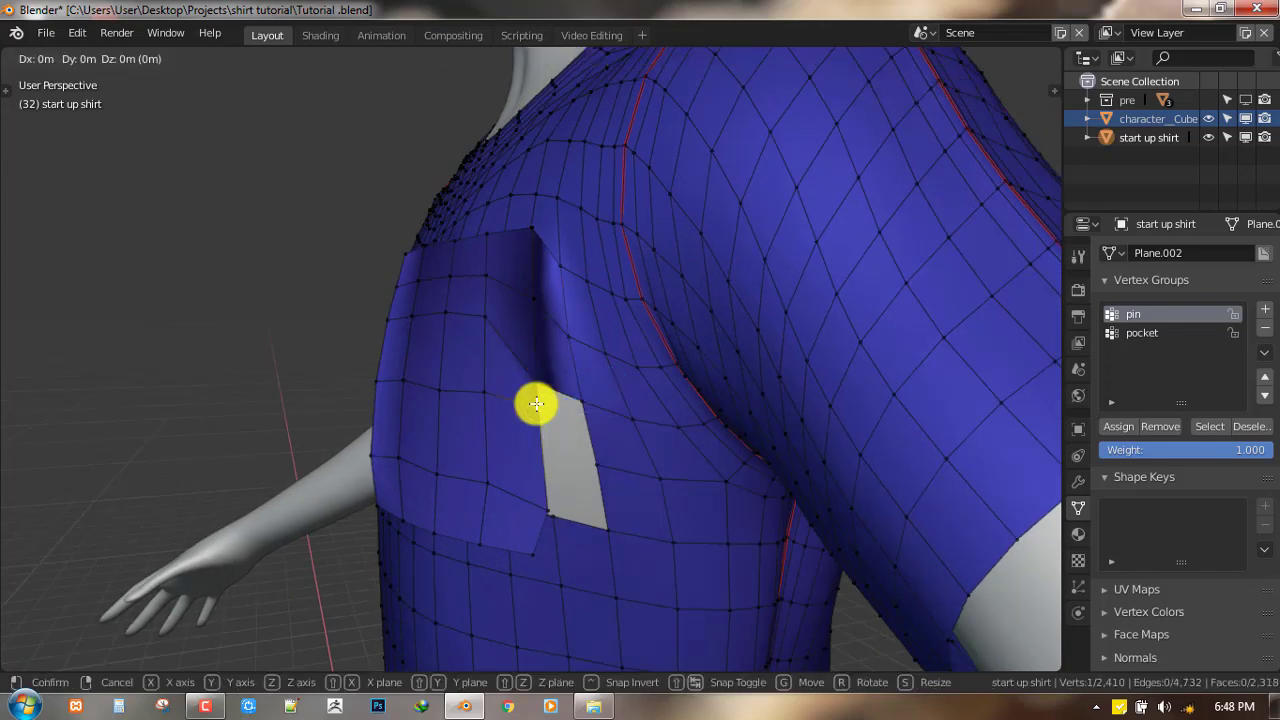
click(534, 457)
shift+click(538, 378)
shift+click(592, 405)
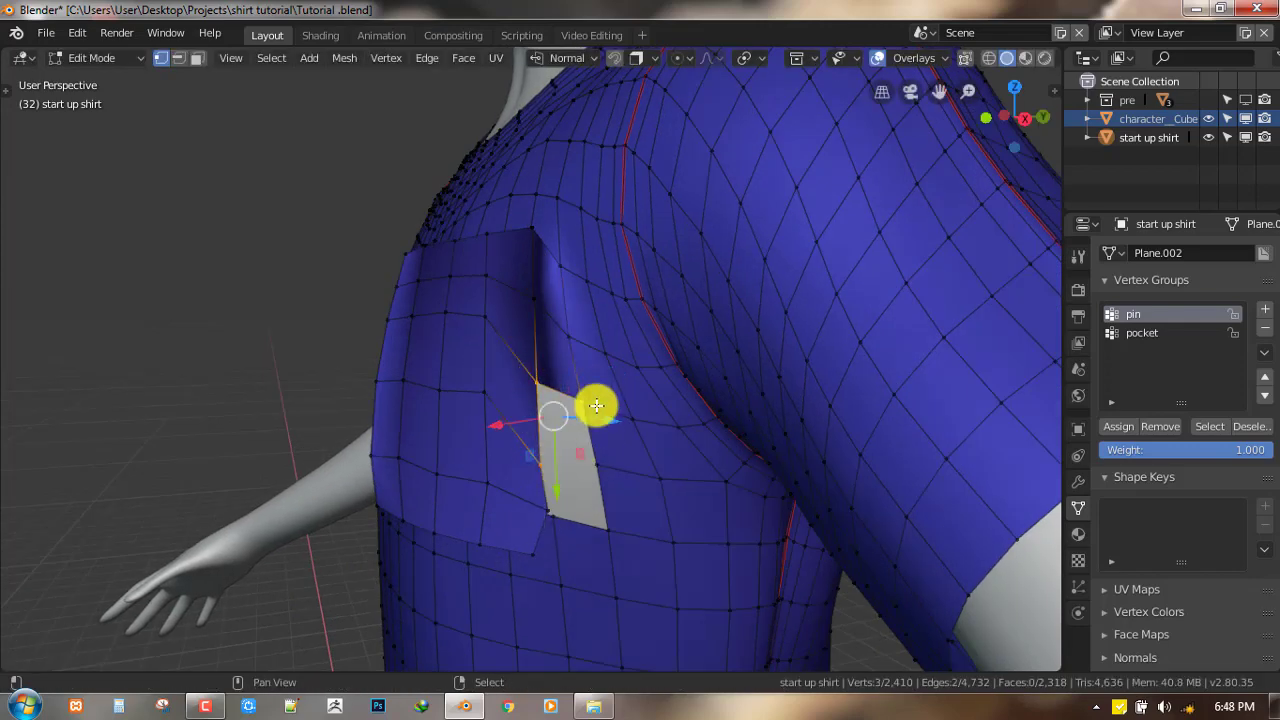
shift+click(593, 452)
key(g)
key(z)
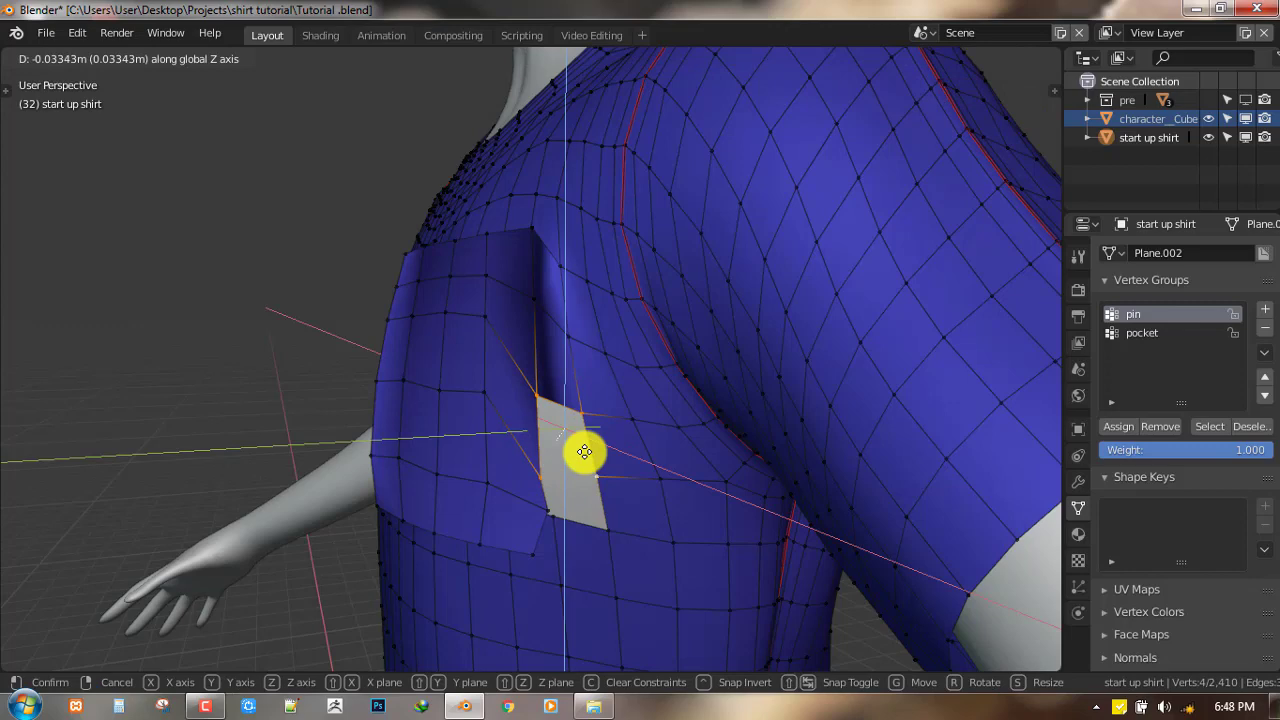
right_click(586, 450)
key(f)
- Slide two vertices upward along the pocket's outer side edge to even out their spacing
middle_drag(595, 452, 503, 420)
right_click(493, 407)
key(g)
key(g)
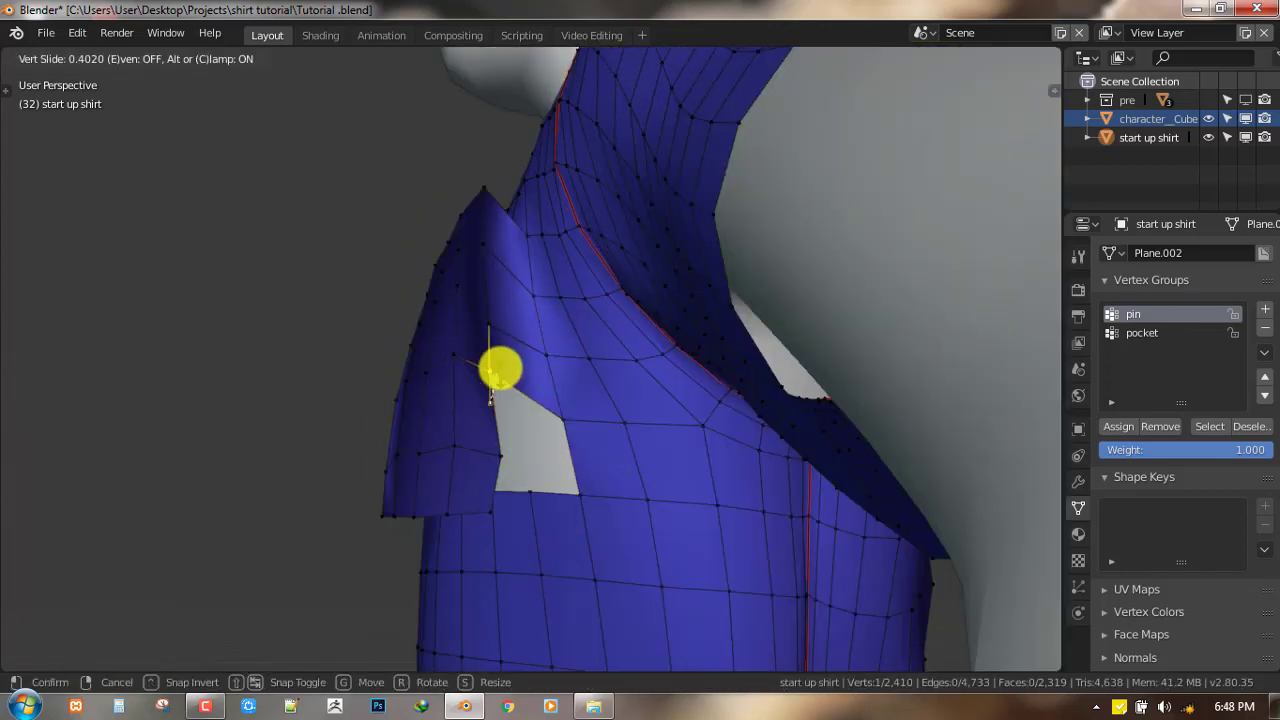
click(499, 362)
right_click(489, 326)
key(g)
drag(489, 324, 490, 325)
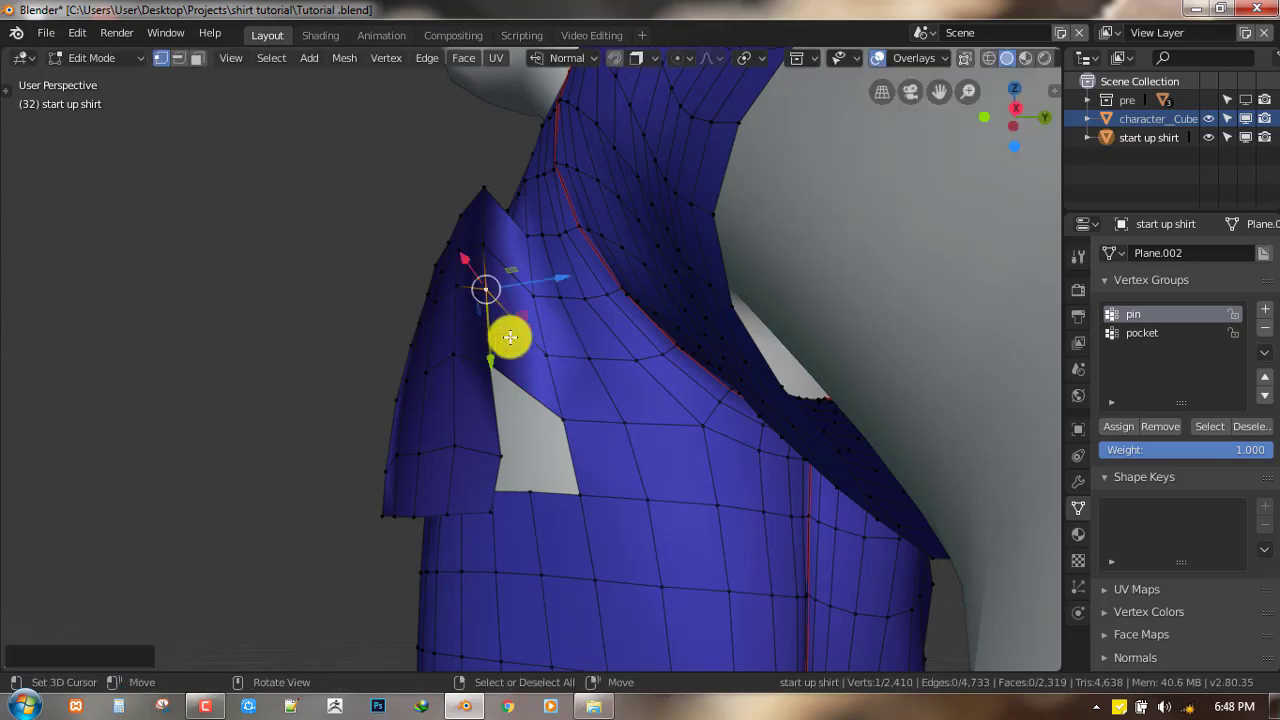
- Fill a face between the pocket's bottom edge and the lower border of the shirt opening, then clear the selection
middle_drag(498, 466, 548, 420)
key(alt+a)
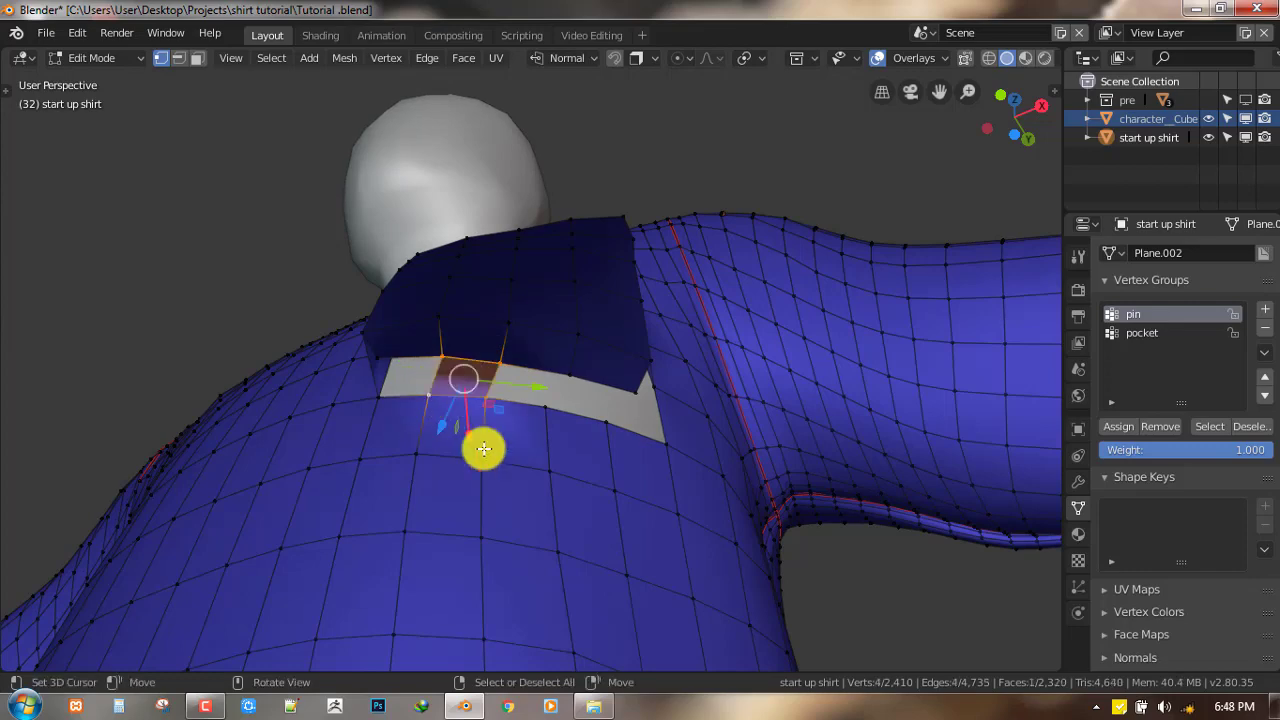
middle_drag(483, 449, 600, 477)
key(alt+a)
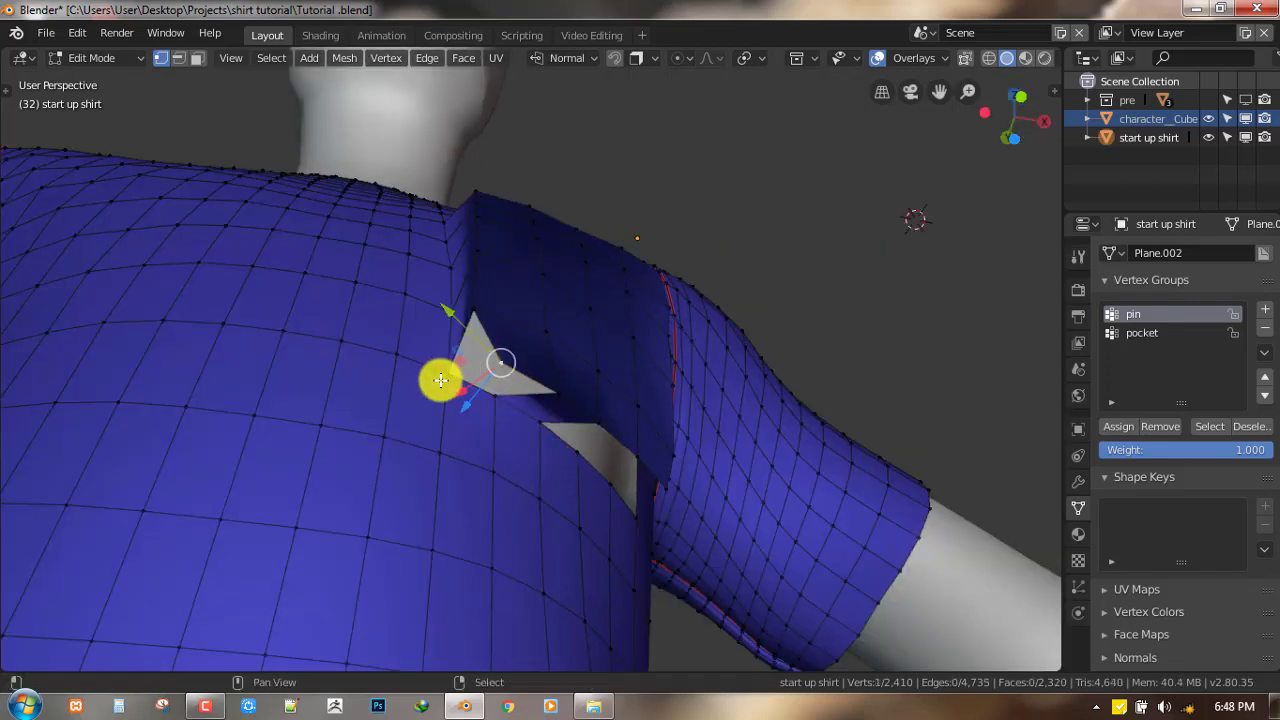
- Add a centred vertical loop cut through the shirt column beneath the pocket's inner bottom corner
middle_drag(495, 400, 480, 423)
key(ctrl+r)
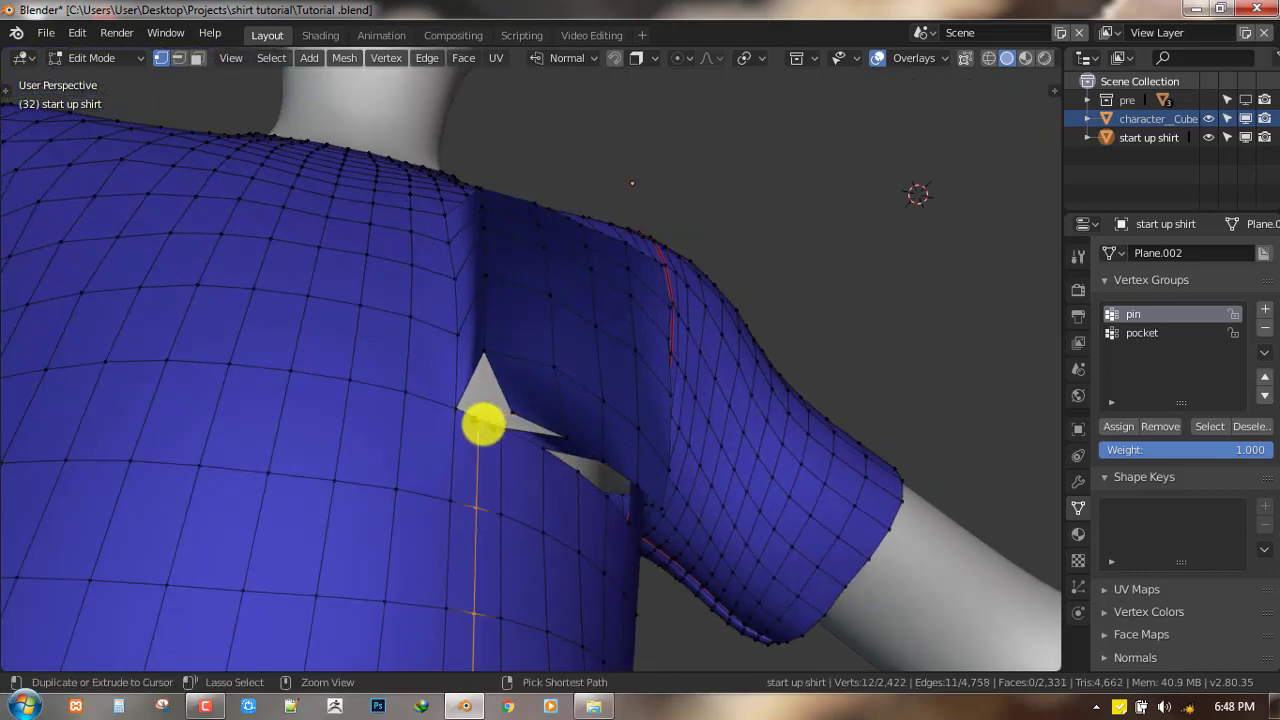
click(481, 420)
right_click(481, 420)
click(481, 420)
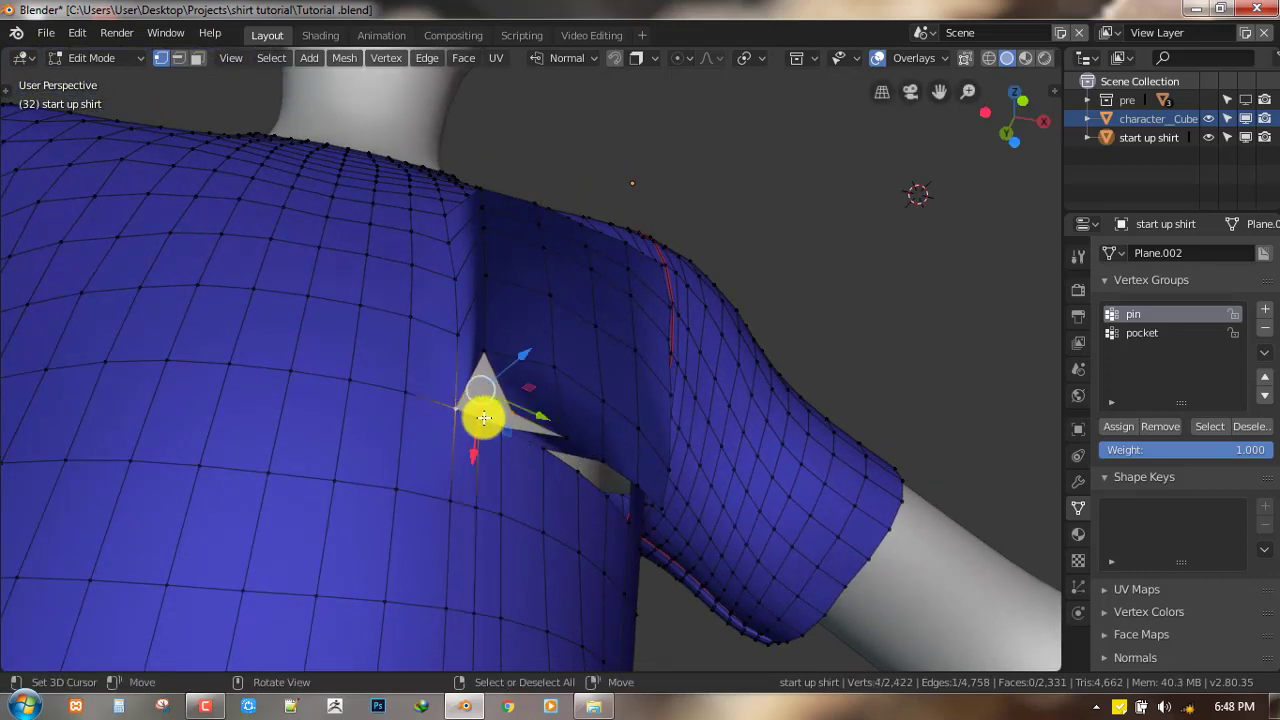
- Fill the lowest face between the pocket's inner side edge and the shirt opening, then clear the selection
key(ctrl+z)
key(ctrl+z)
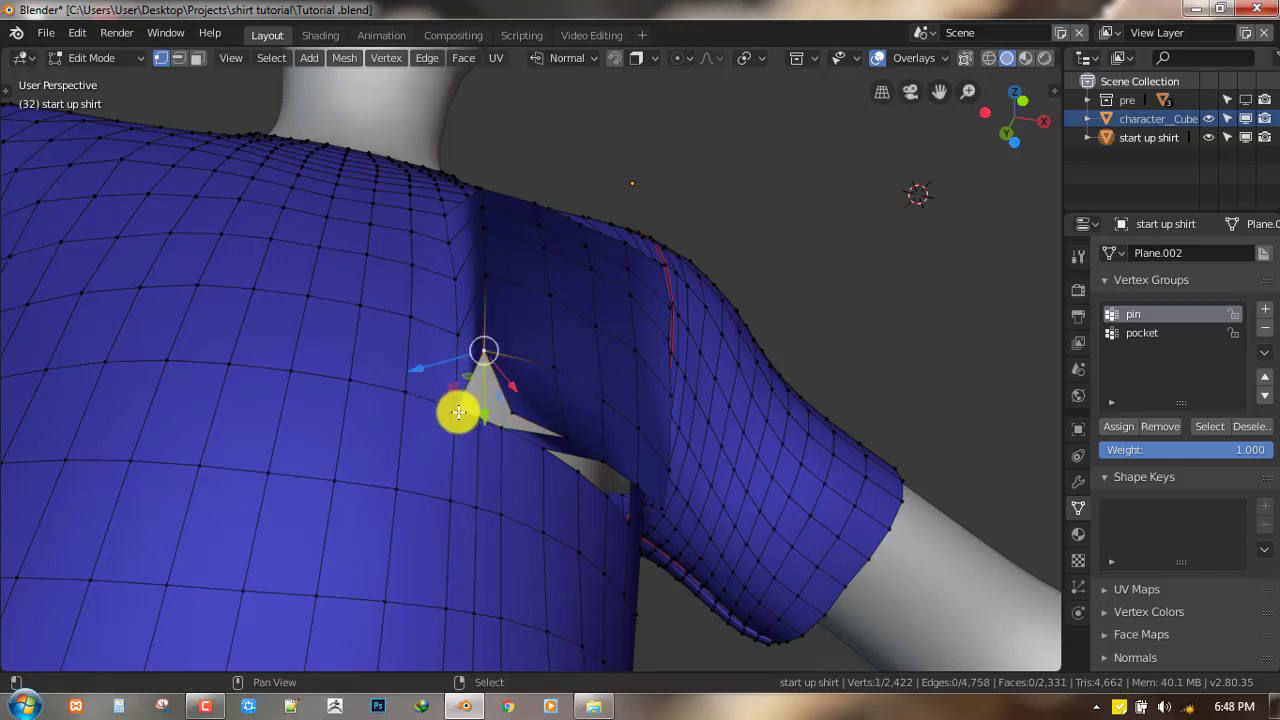
key(f)
middle_drag(523, 420, 500, 343)
key(alt+a)
- Add a centred vertical loop cut through the pocket's innermost column and fill the faces closing the inner bottom corner
key(ctrl+r)
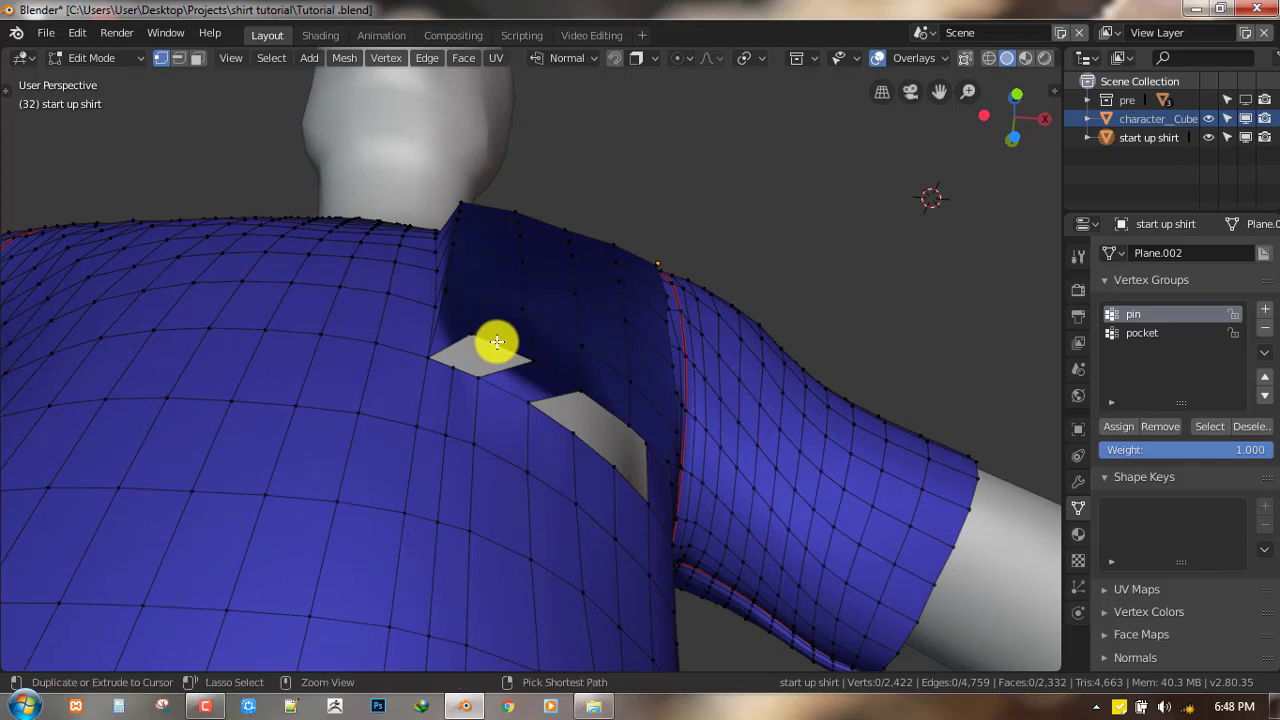
click(495, 340)
right_click(497, 343)
click(458, 378)
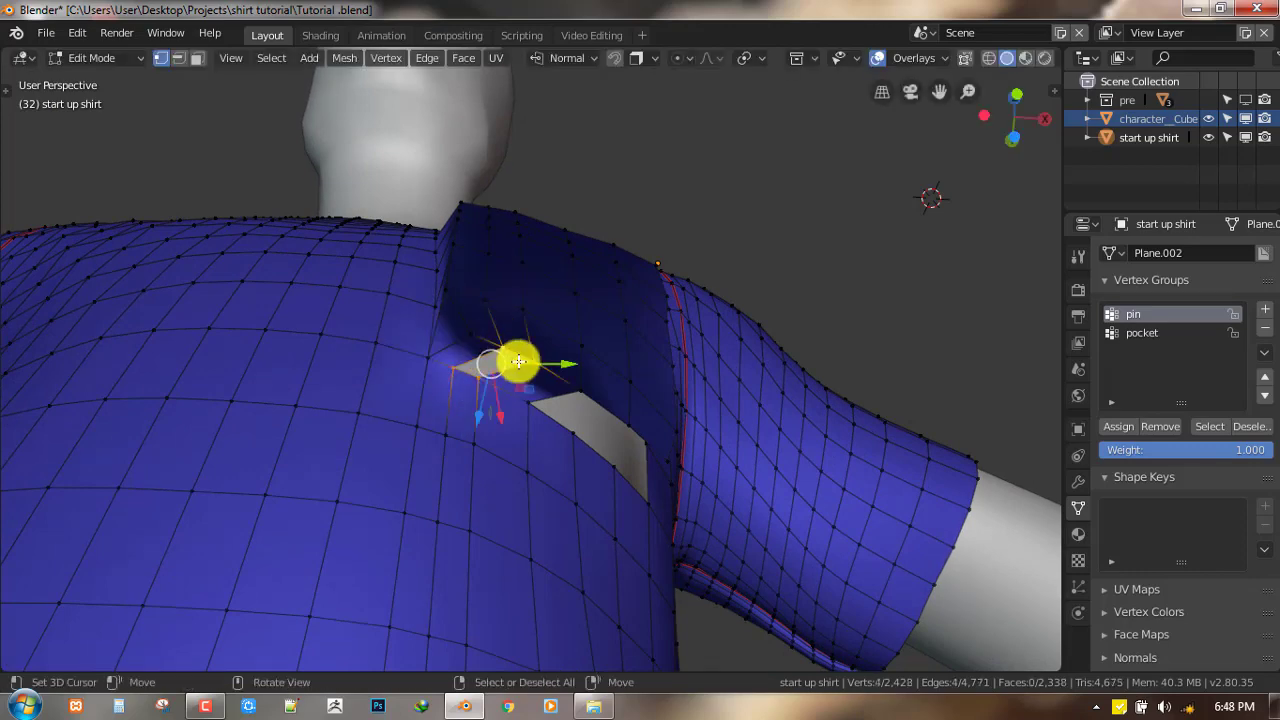
middle_drag(578, 392, 531, 403)
key(alt+a)
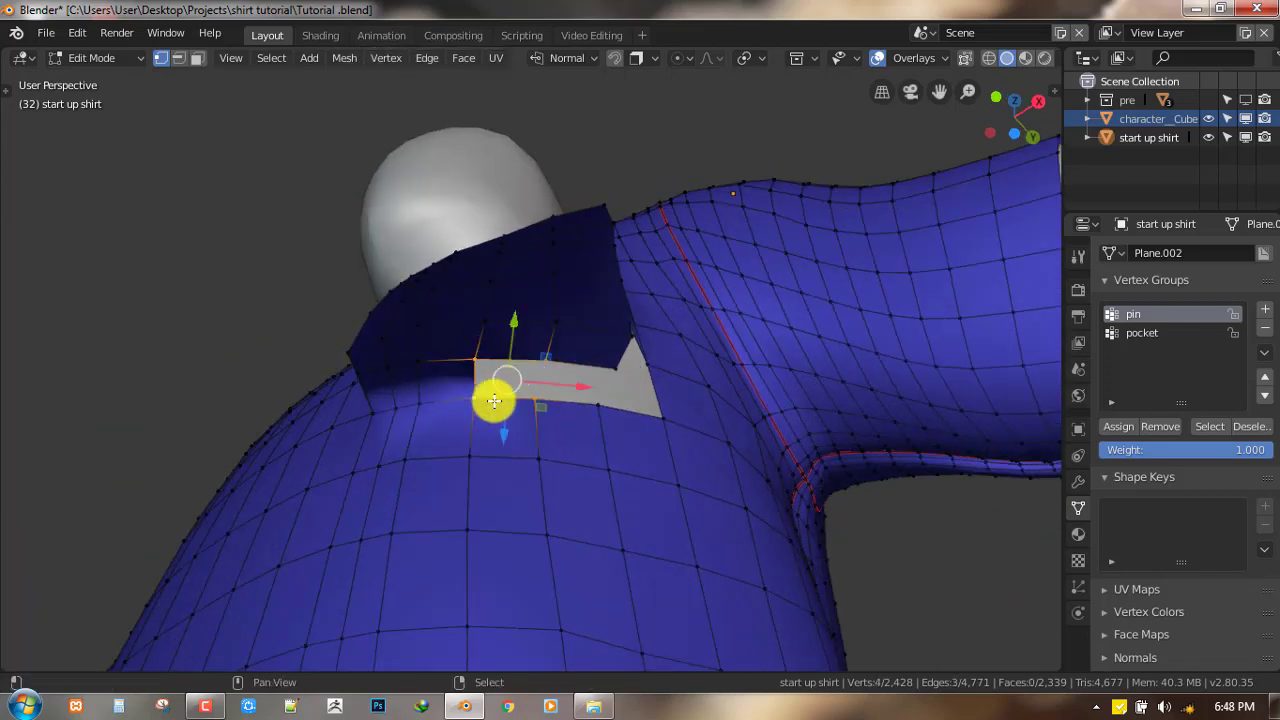
- Fill the remaining faces between the pocket's bottom edge and the lower border of the opening
middle_drag(525, 375, 500, 395)
key(f)
key(alt+a)
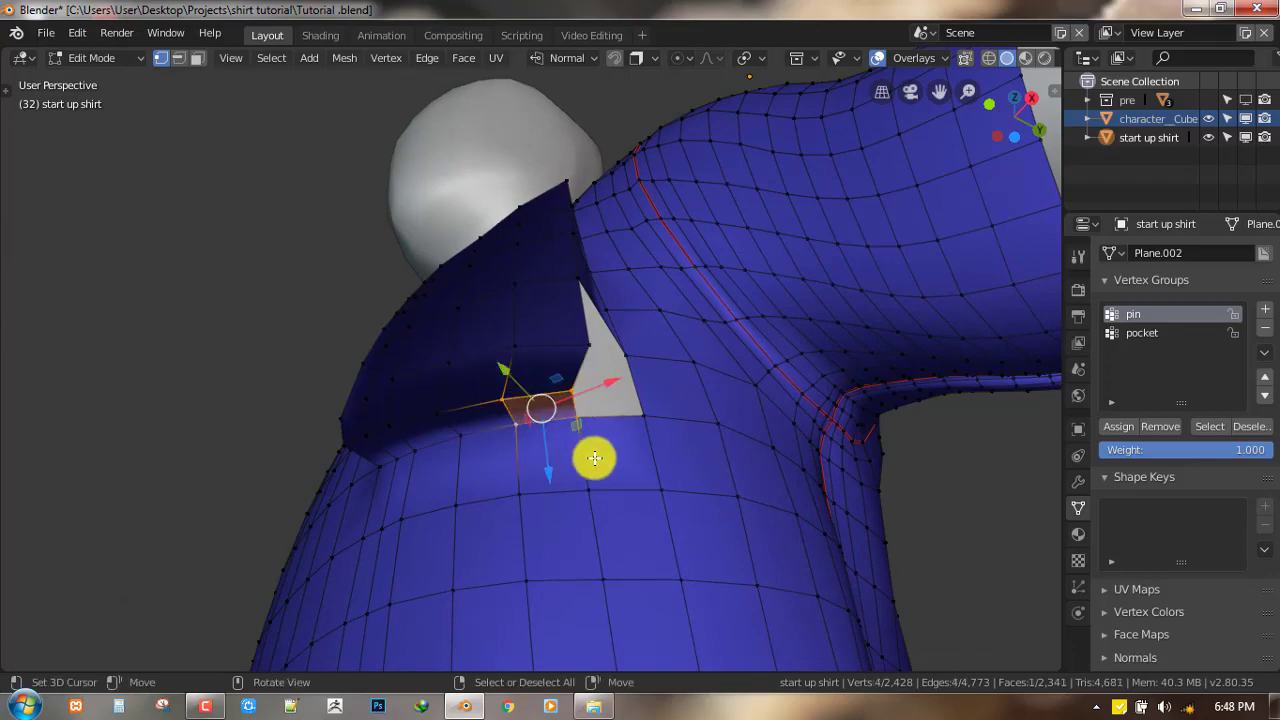
- Recalculate the normals of the entire shirt mesh and clear the selection
key(a)
scroll(594, 458, down, 5)
middle_drag(594, 458, 526, 412)
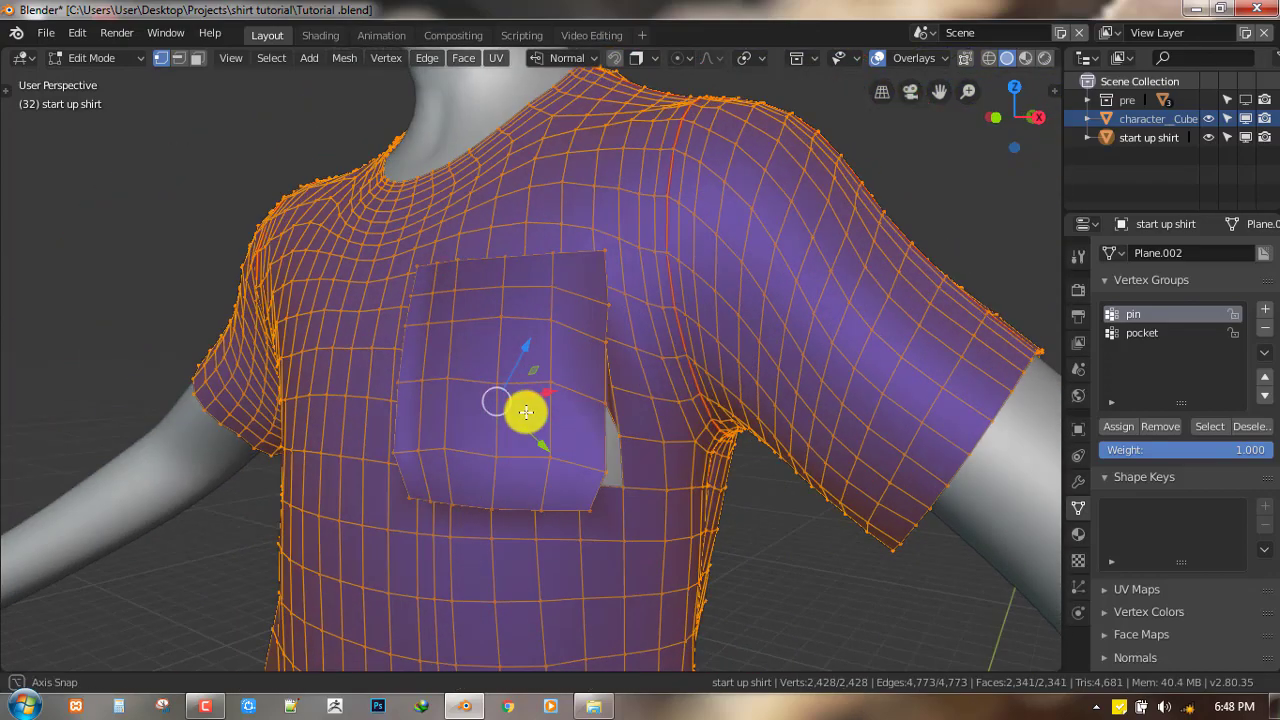
key(shift+n)
key(alt+a)
- Try to add a centred horizontal loop cut through the pocket and shirt beside the remaining outer corner gap
middle_drag(566, 491, 591, 403)
scroll(591, 403, up, 3)
middle_drag(511, 431, 562, 394)
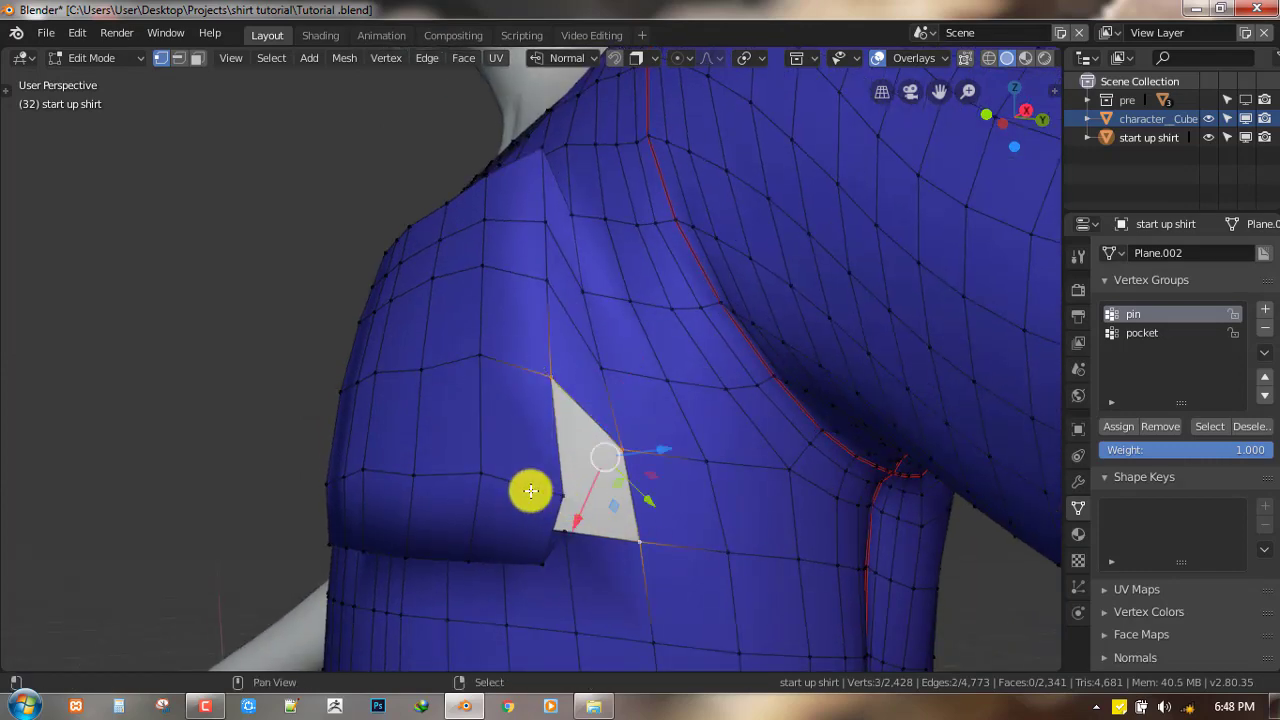
shift+click(566, 512)
middle_drag(566, 509, 526, 546)
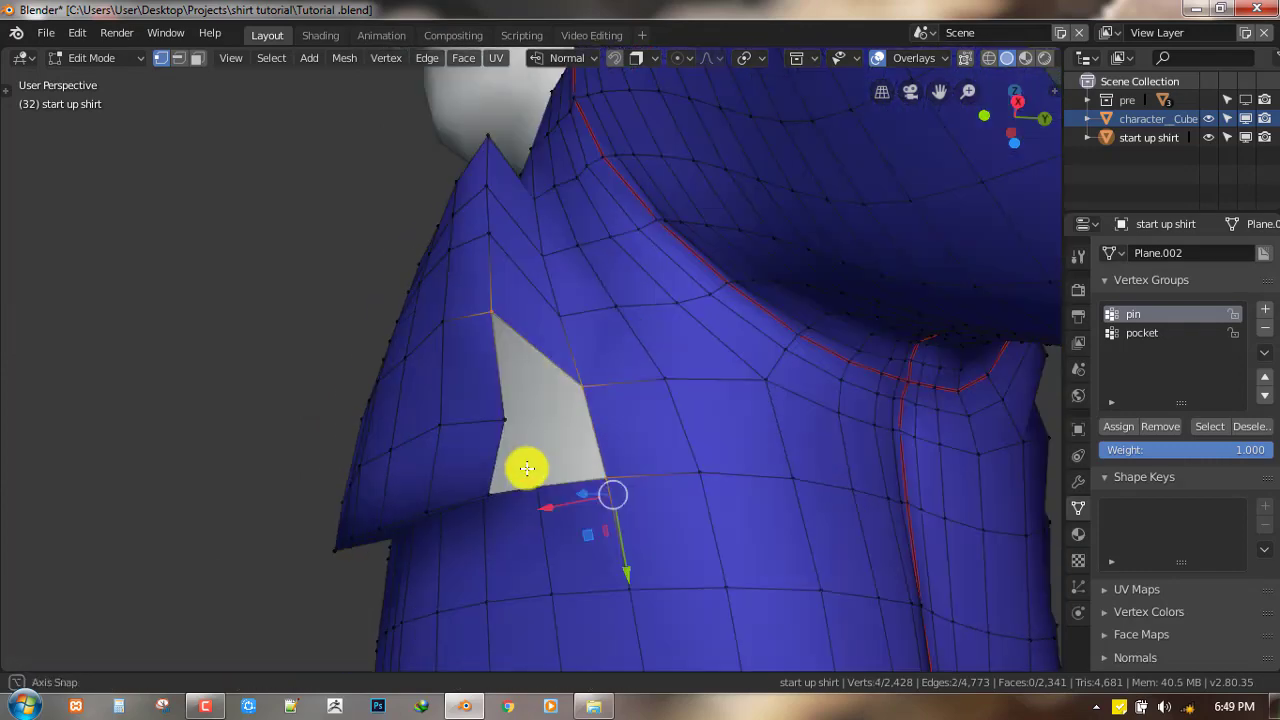
key(ctrl+r)
click(603, 449)
right_click(603, 449)
middle_drag(603, 449, 631, 460)
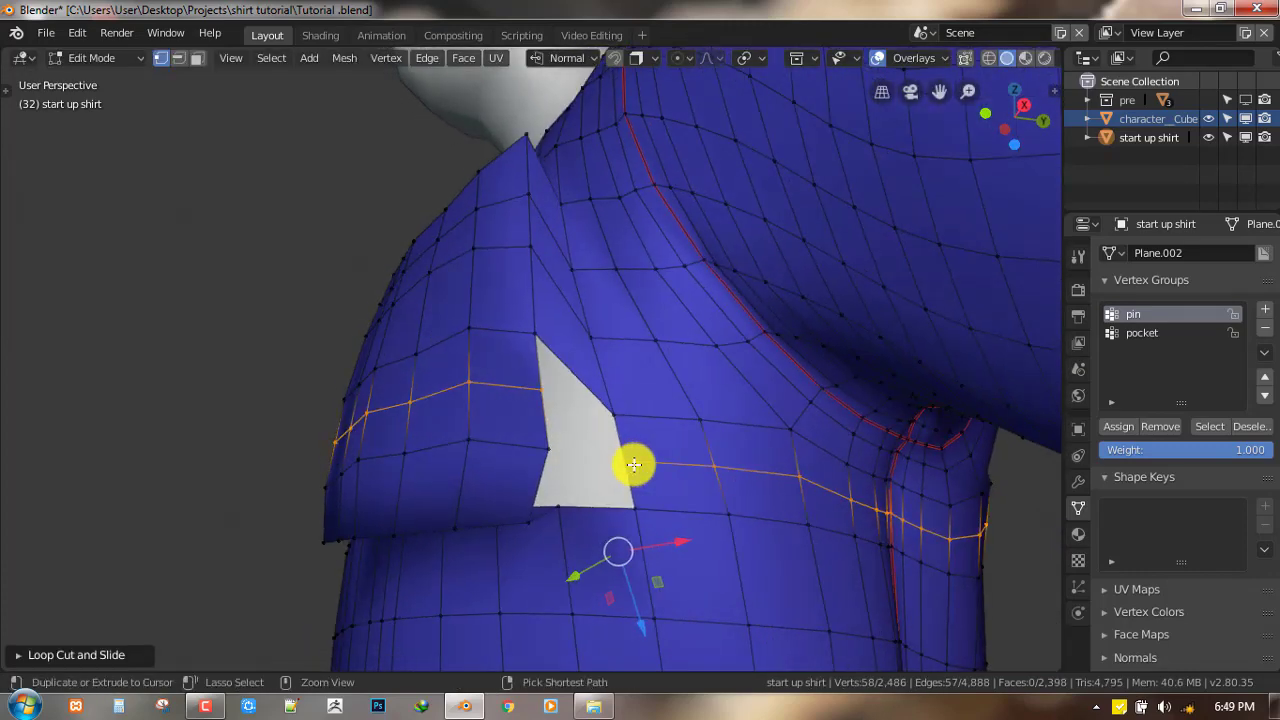
key(ctrl+z)
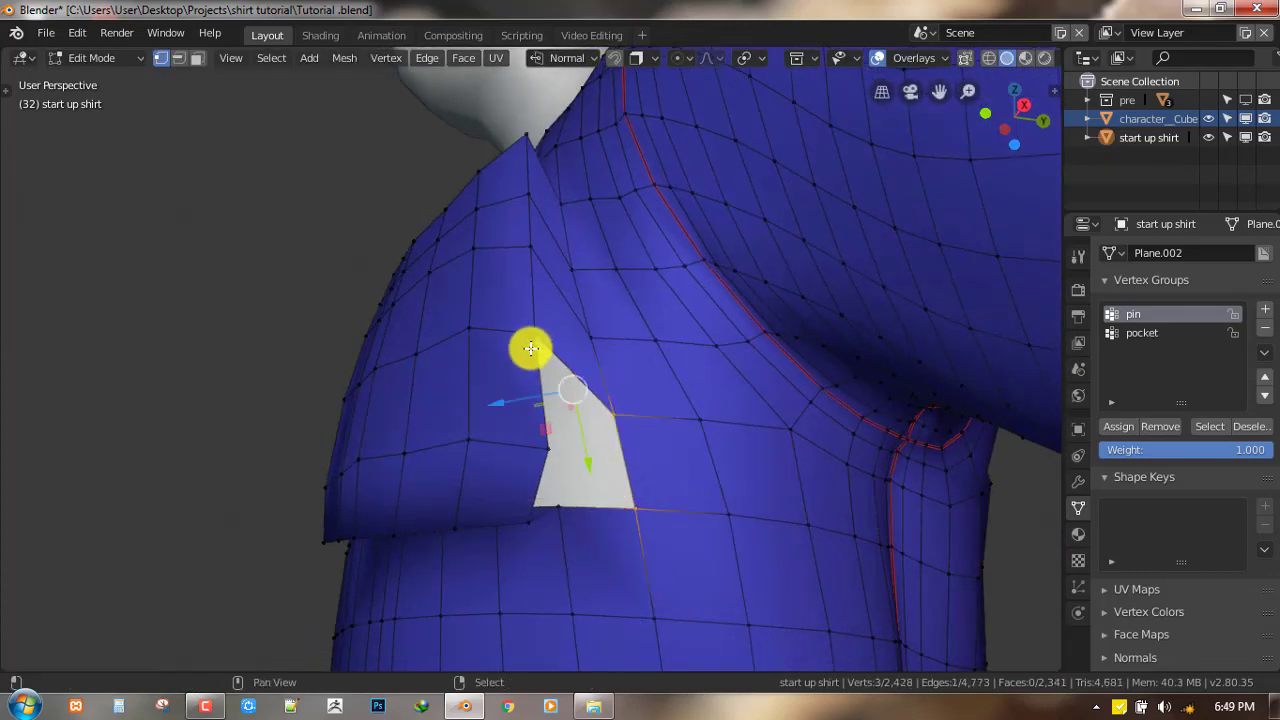
shift+click(533, 336)
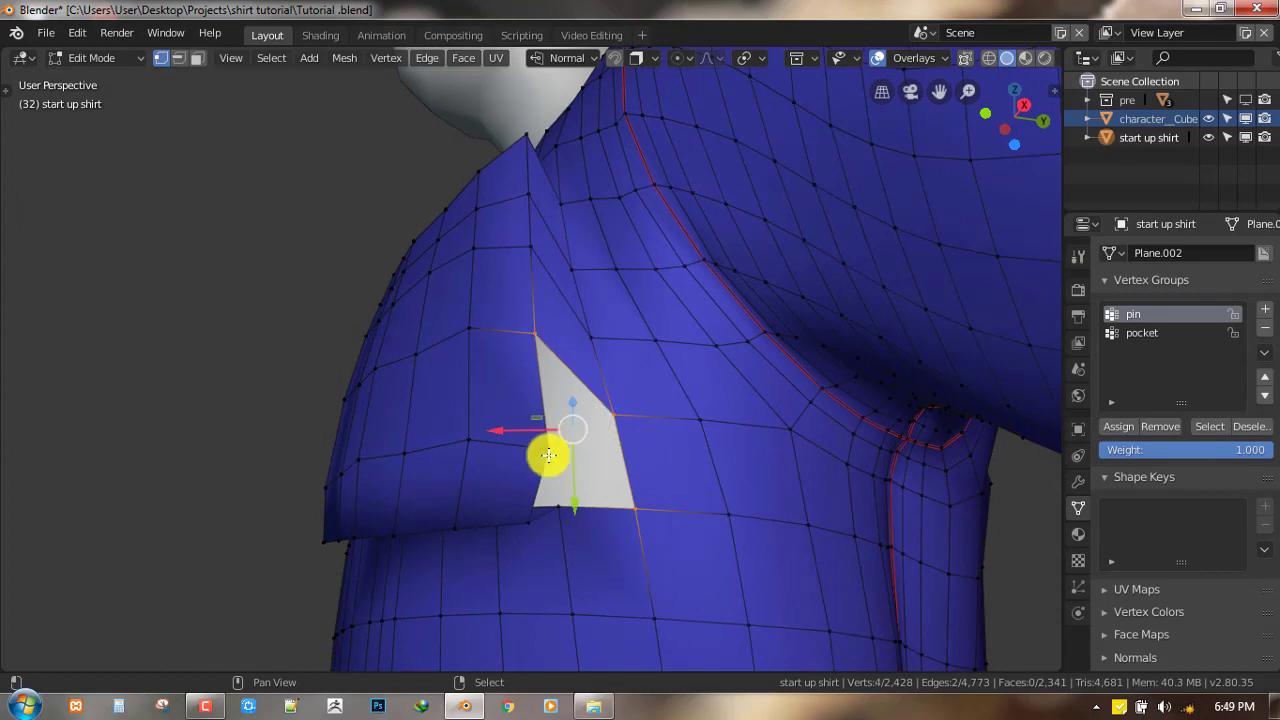
middle_drag(558, 485, 554, 420)
key(ctrl+z)
key(alt+a)
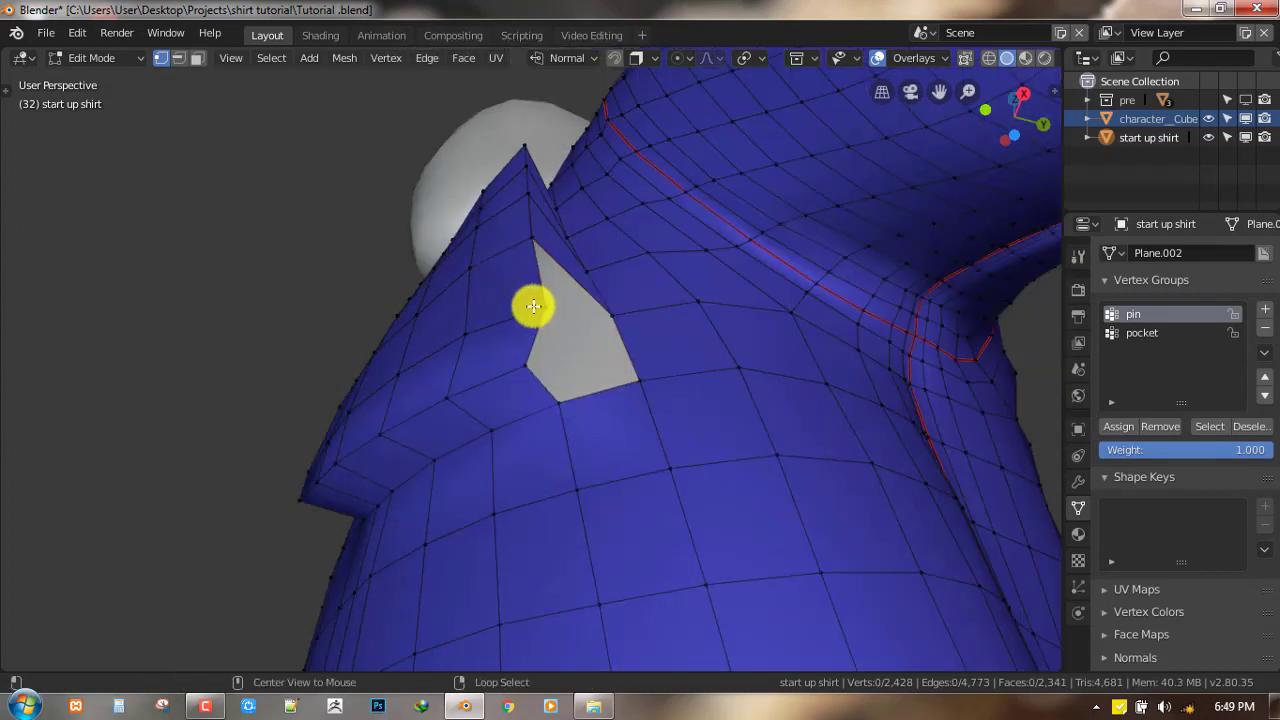
- Fill the last two faces closing the gap at the pocket's outer bottom corner, then clear the selection
right_click(544, 306)
shift+click(522, 237)
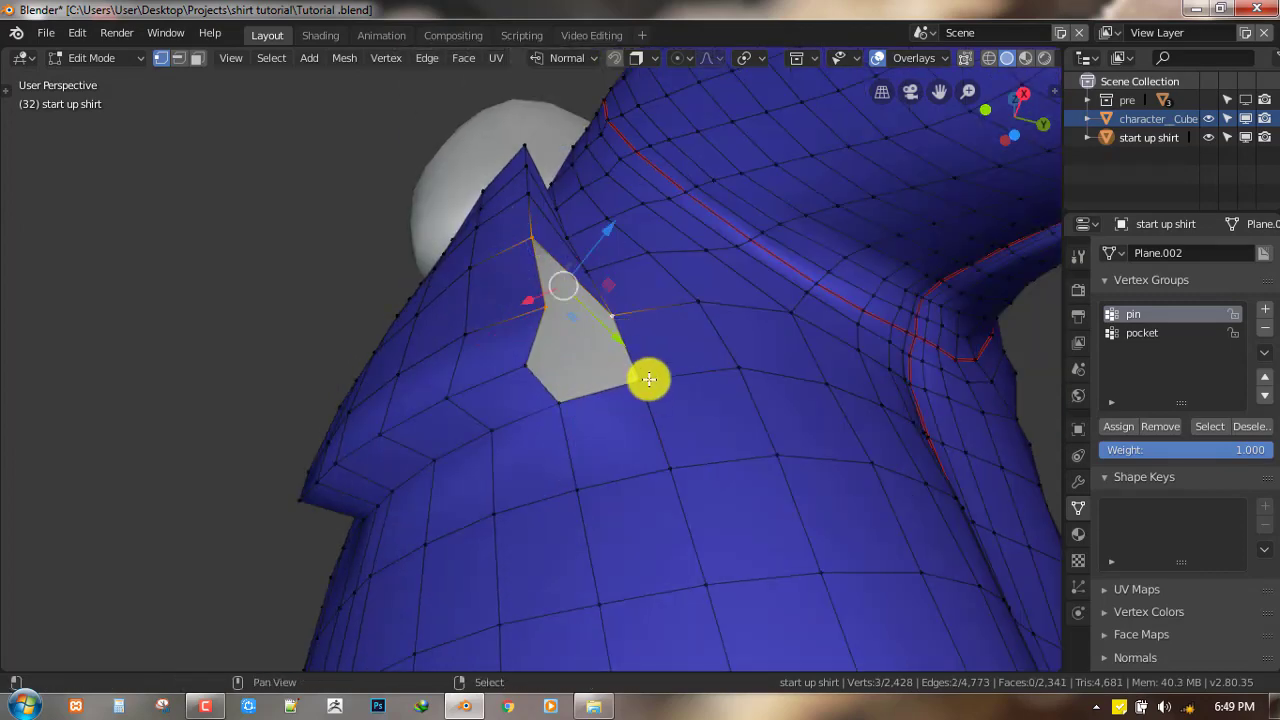
key(f)
alt+click(607, 349)
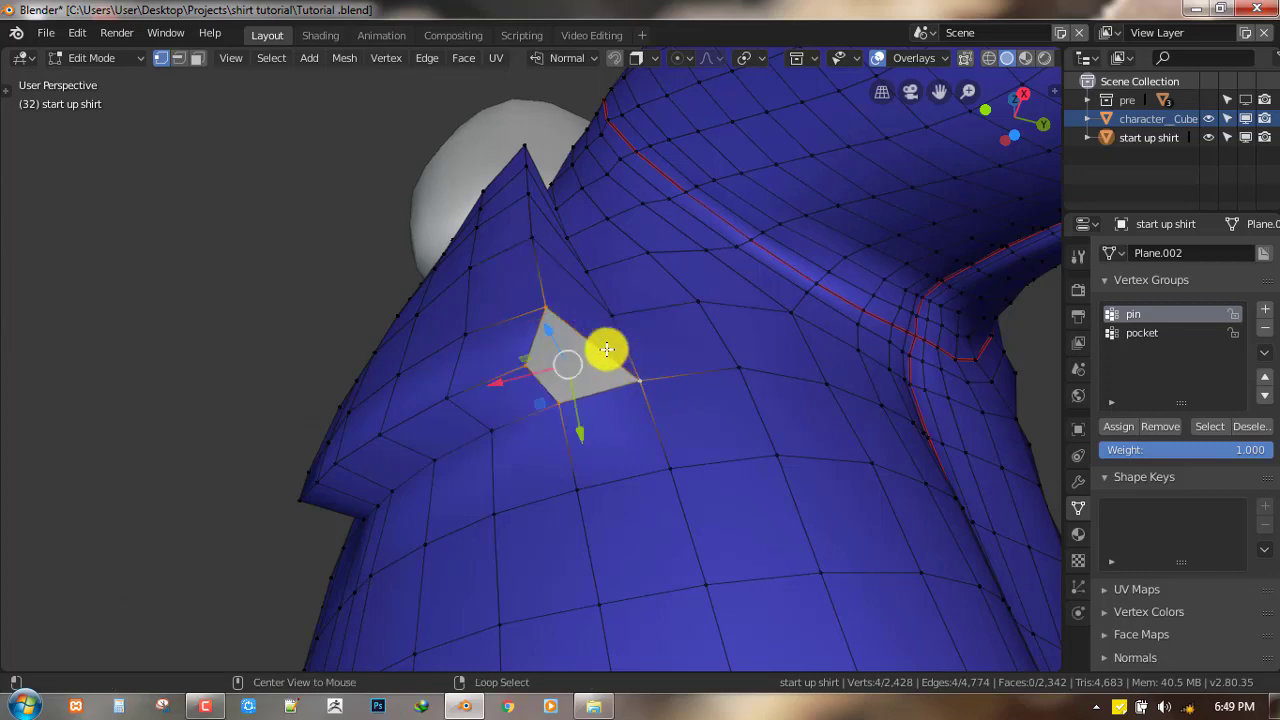
key(f)
key(alt+a)
middle_drag(580, 386, 566, 380)
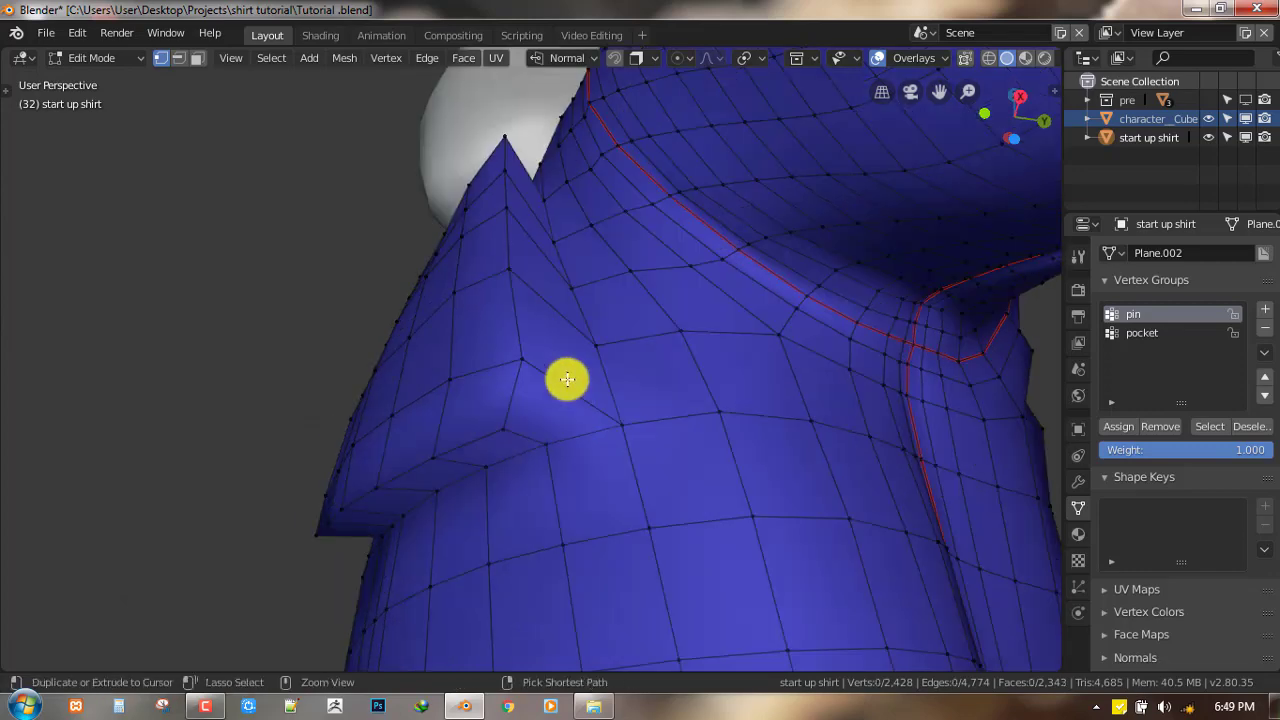
key(ctrl+r)
click(566, 379)
click(586, 366)
key(alt+a)
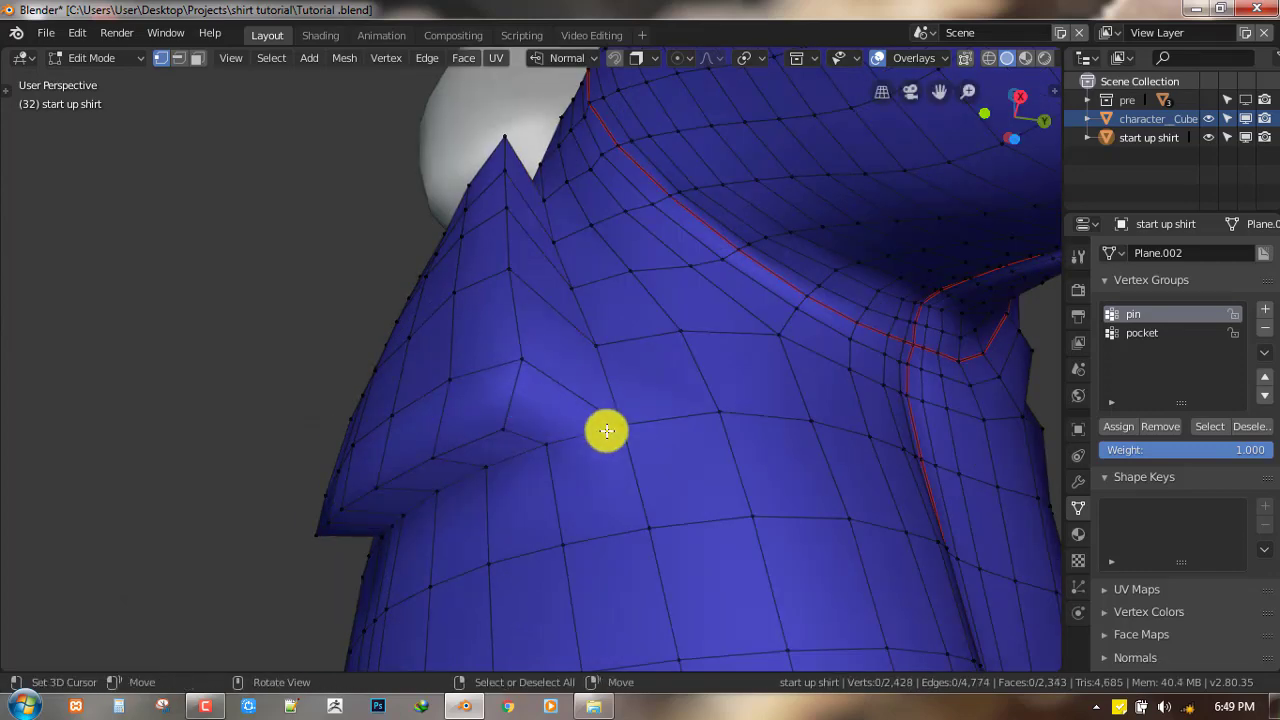
- Make the pocket vertex group active and select its assigned vertices
middle_drag(603, 428, 612, 457)
middle_drag(777, 480, 646, 422)
click(1141, 332)
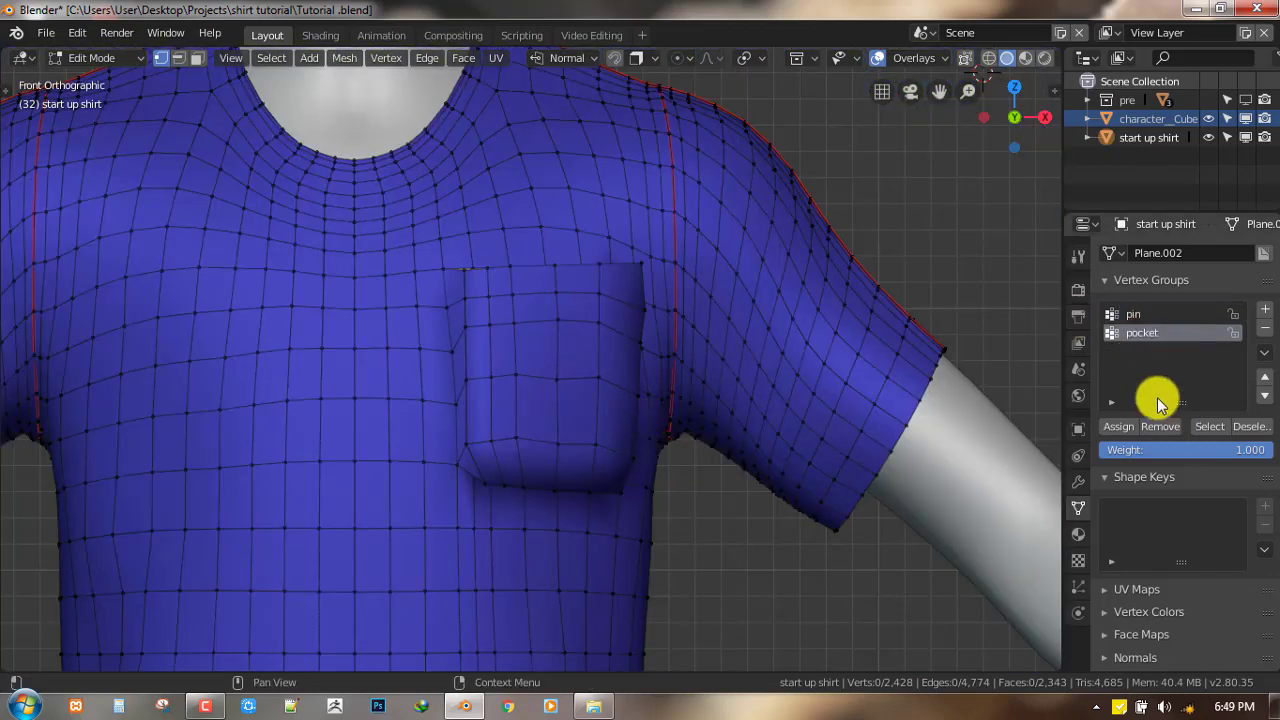
middle_drag(730, 420, 760, 438)
click(1210, 437)
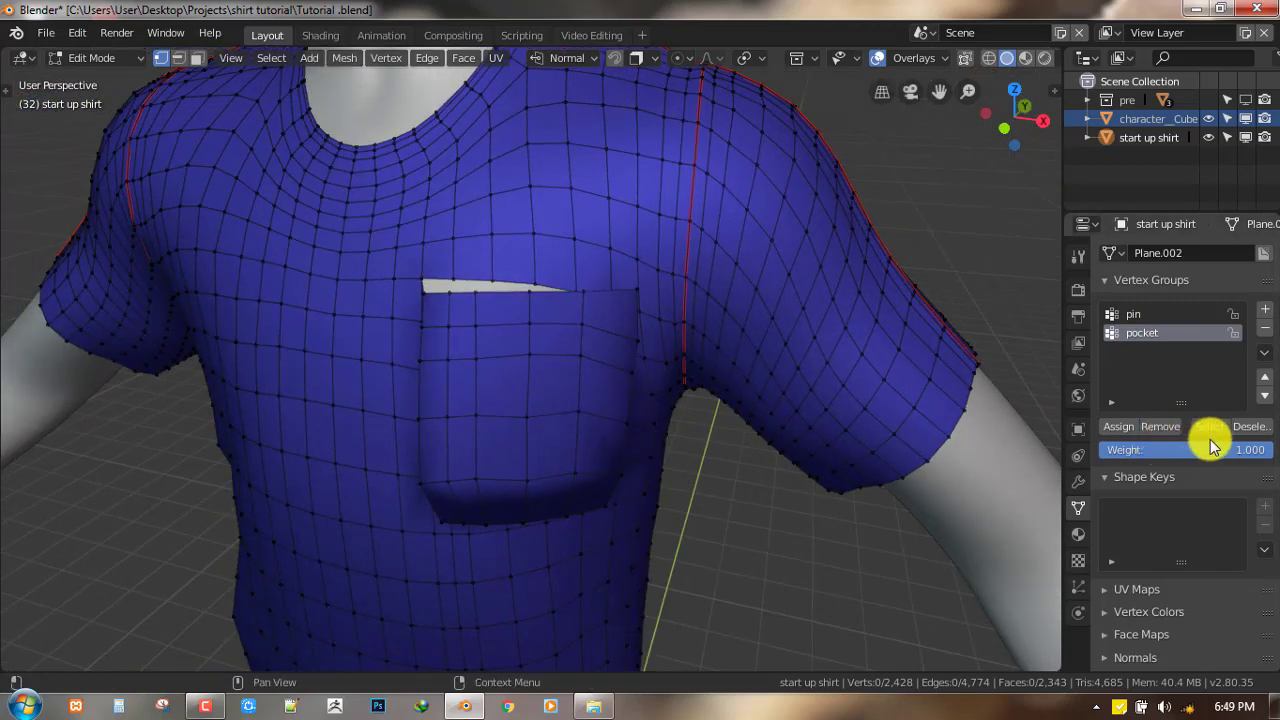
- Move the selected pocket inward along its normal so that it sits closer to the chest
middle_drag(634, 471, 717, 471)
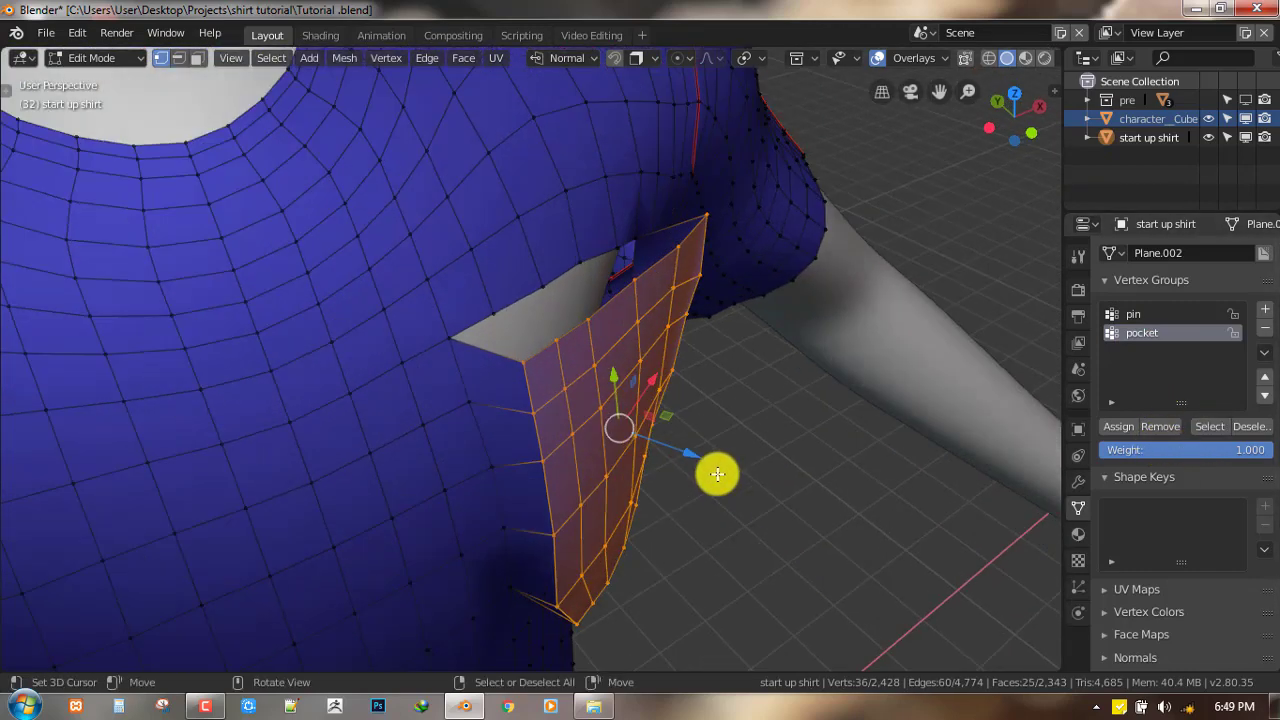
key(g)
drag(684, 459, 645, 451)
key(KP_1)
key(KP_1)
key(r)
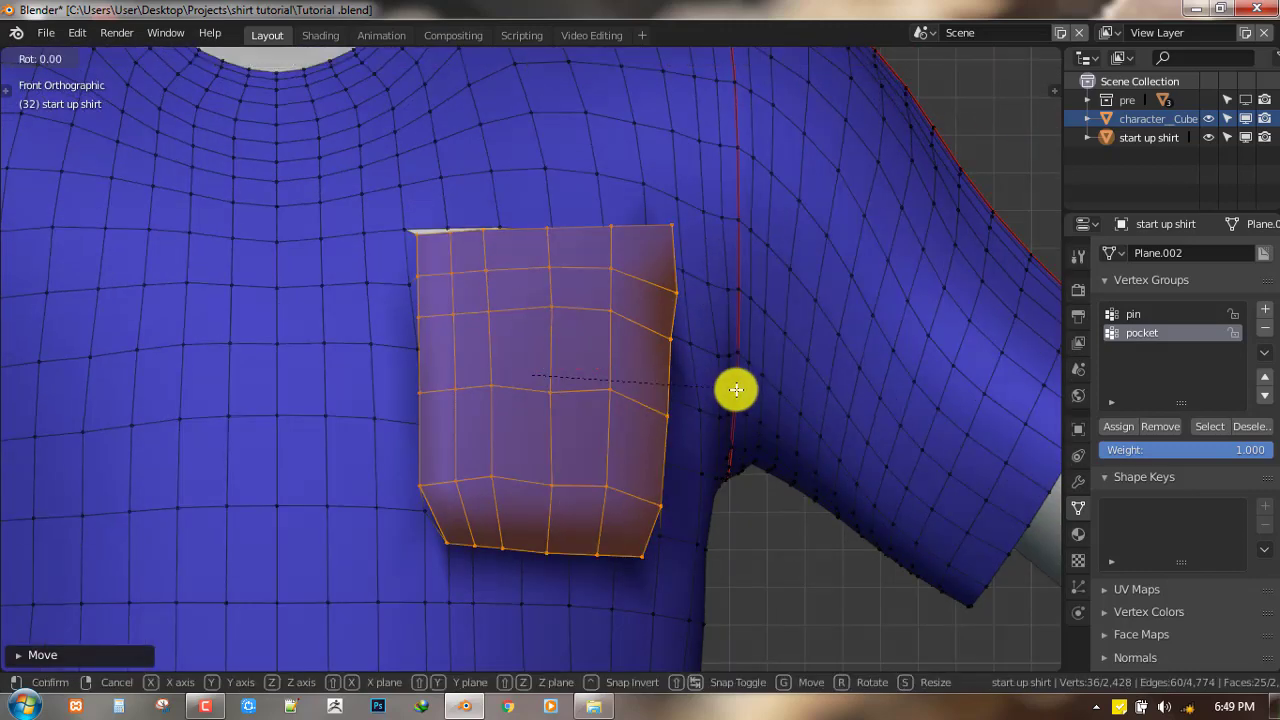
click(736, 389)
- Try to tilt the pocket with a free trackball rotation, and reposition it against the chest
key(Tab)
middle_drag(537, 466, 523, 429)
key(Tab)
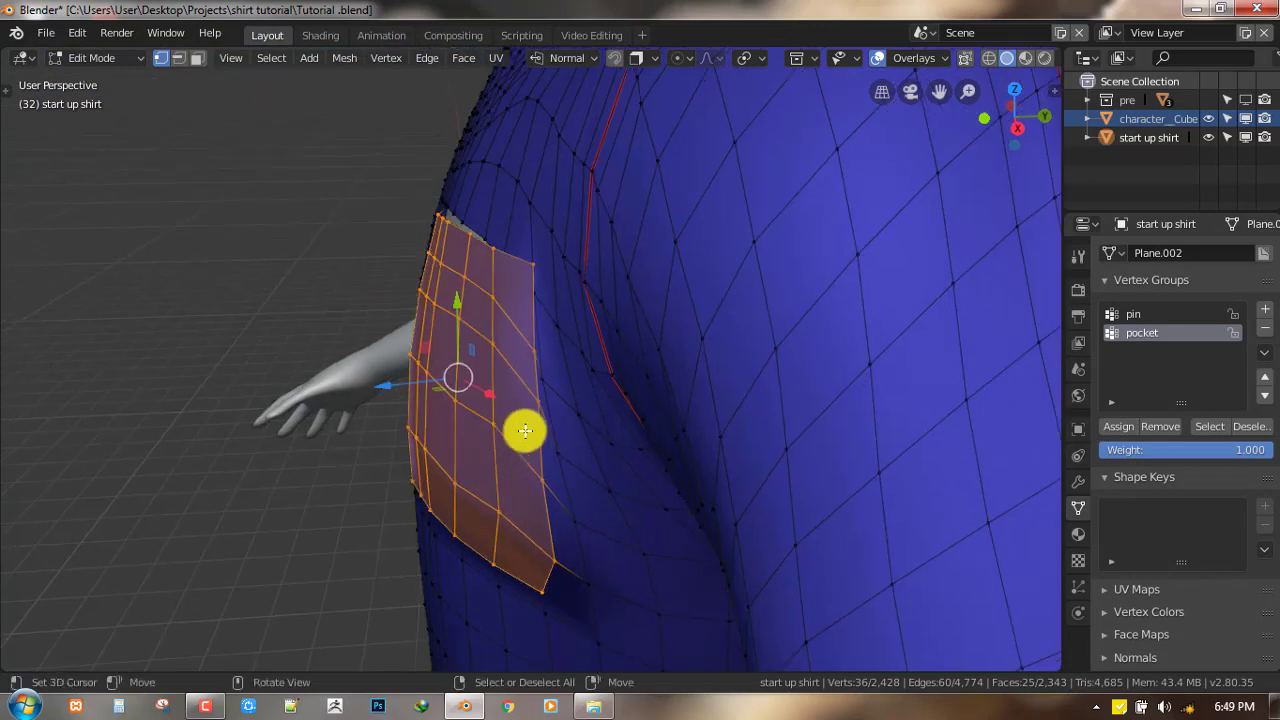
key(r)
key(r)
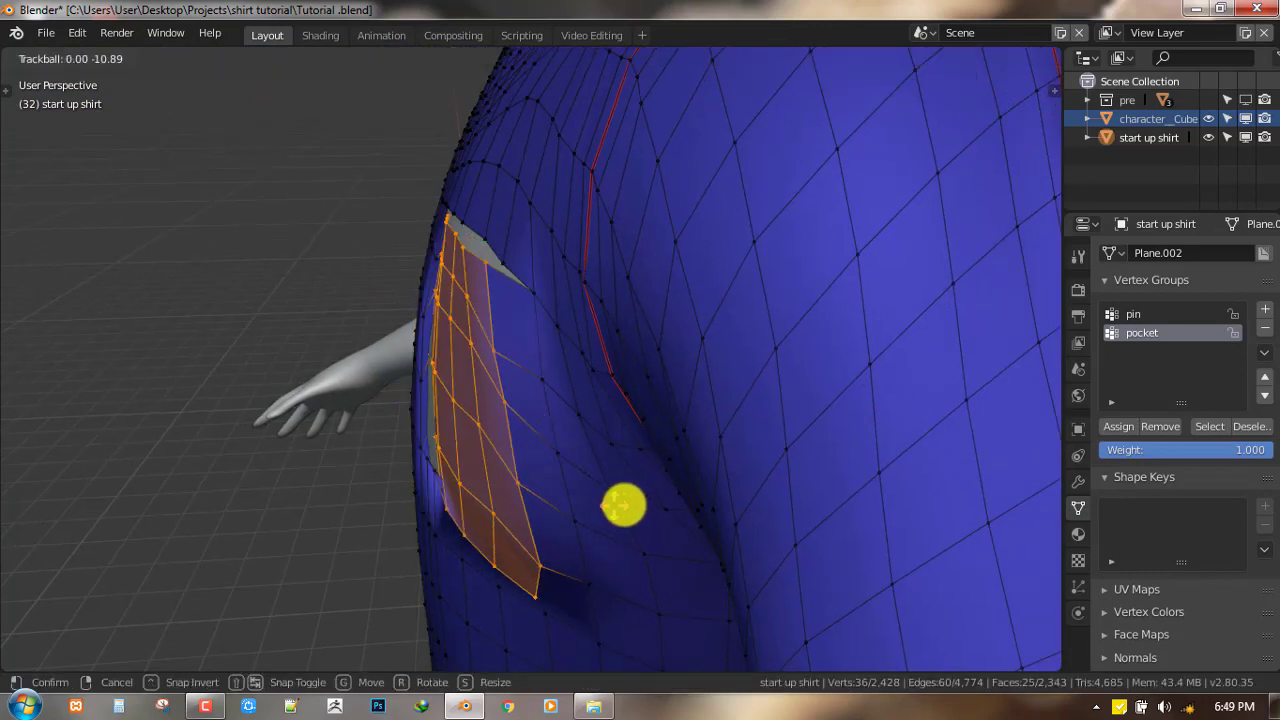
right_click(636, 503)
key(g)
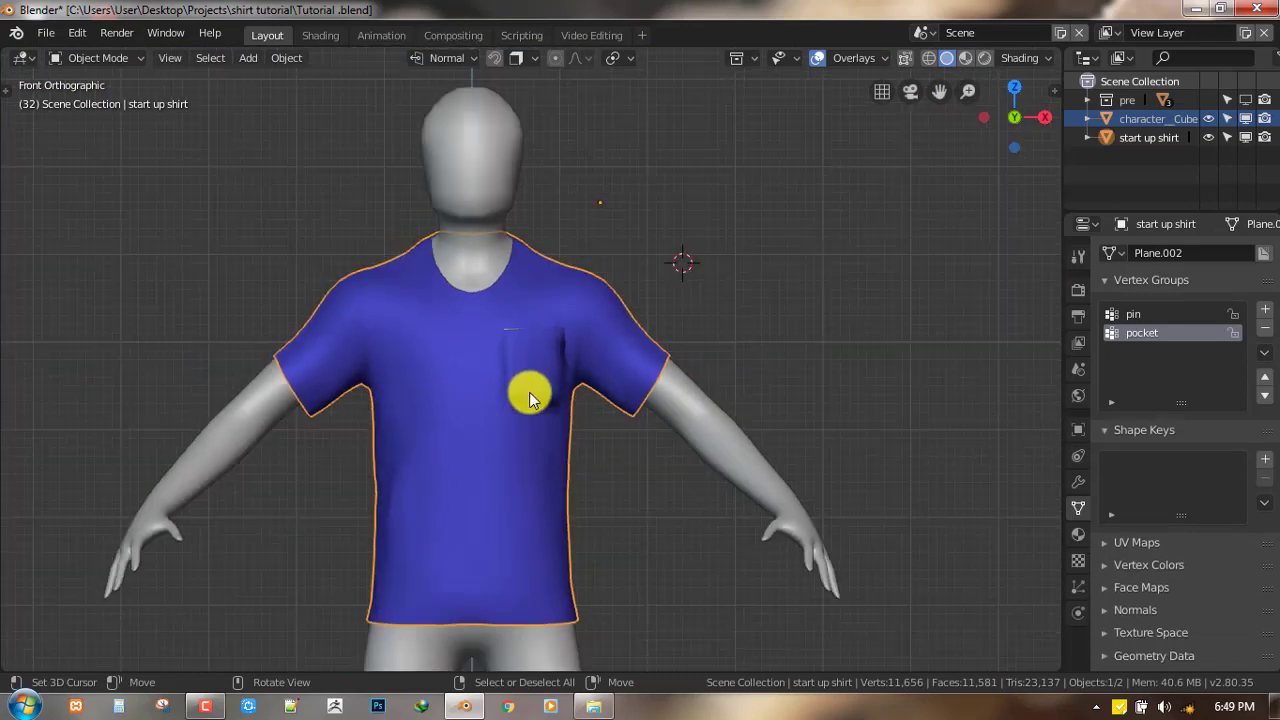
- Inspect the shape of the pocket and the whole shirt from the front, side and back in object mode
scroll(600, 417, up, 3)
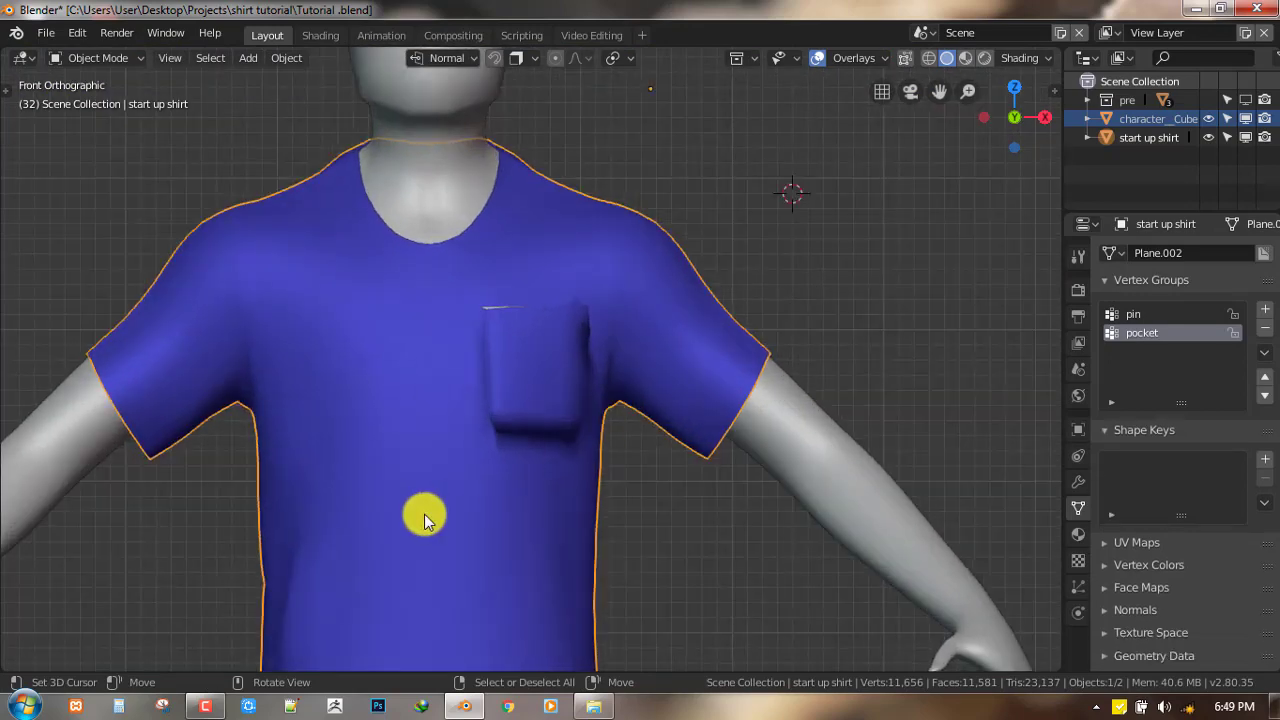
middle_drag(423, 514, 232, 527)
scroll(640, 451, down, 3)
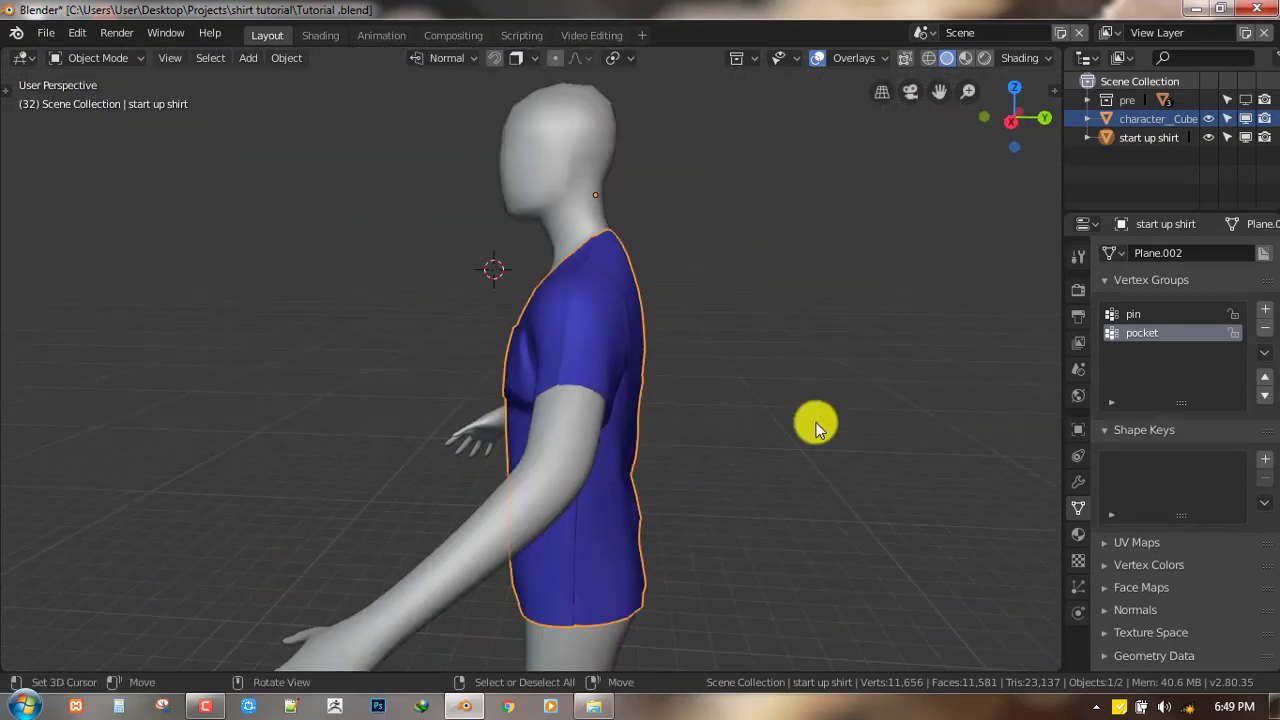
middle_drag(705, 464, 571, 427)
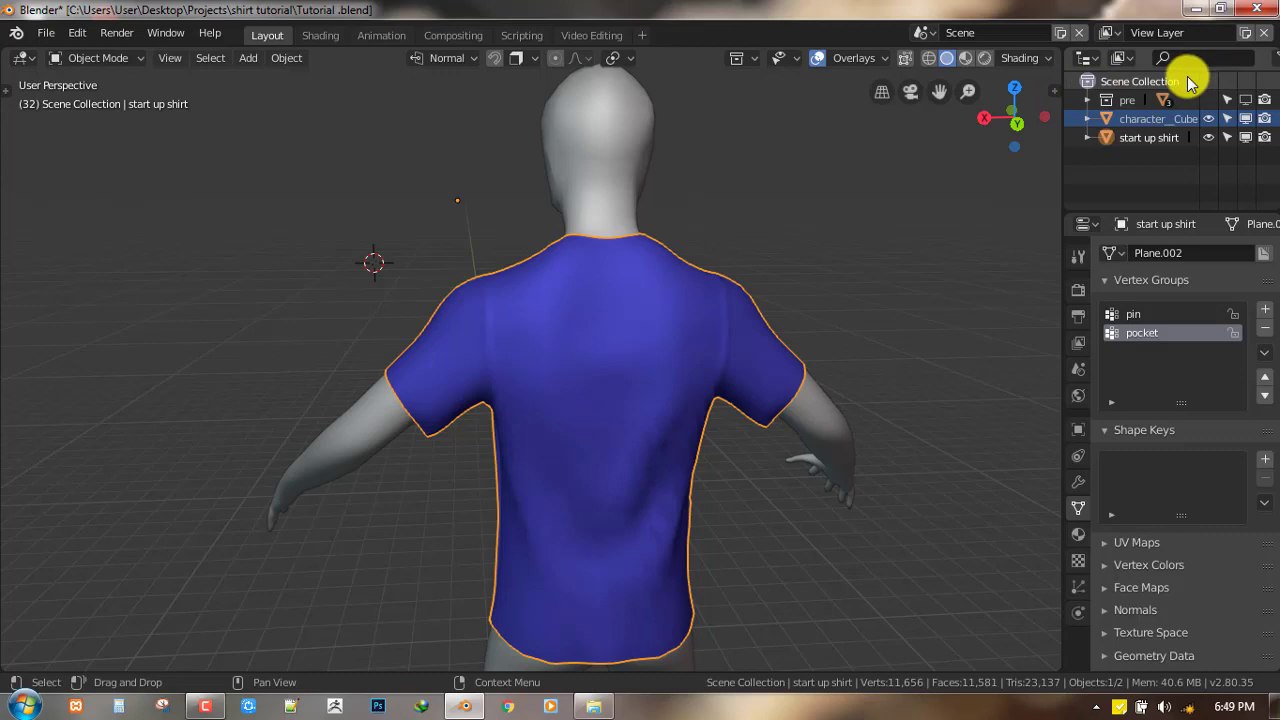
middle_drag(651, 397, 460, 372)
key(KP_1)
scroll(614, 352, up, 3)
scroll(614, 352, up, 2)
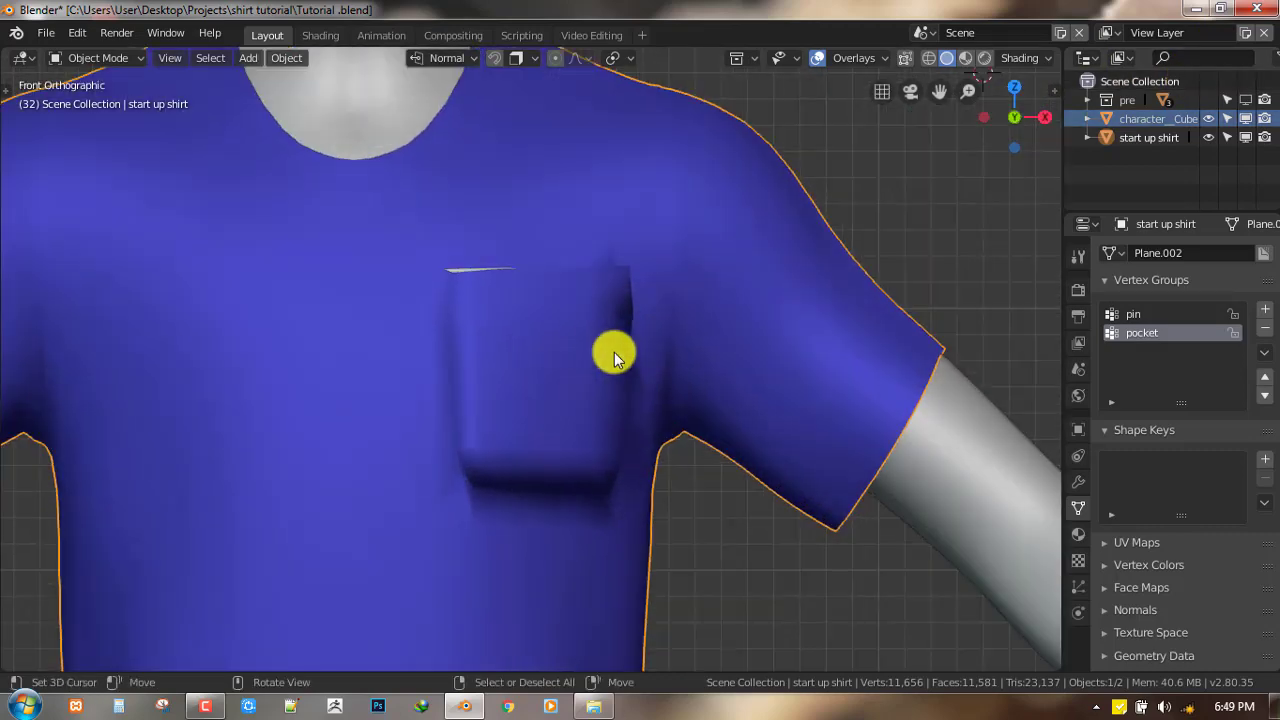
middle_drag(614, 352, 468, 383)
scroll(468, 383, down, 5)
middle_drag(675, 389, 539, 385)
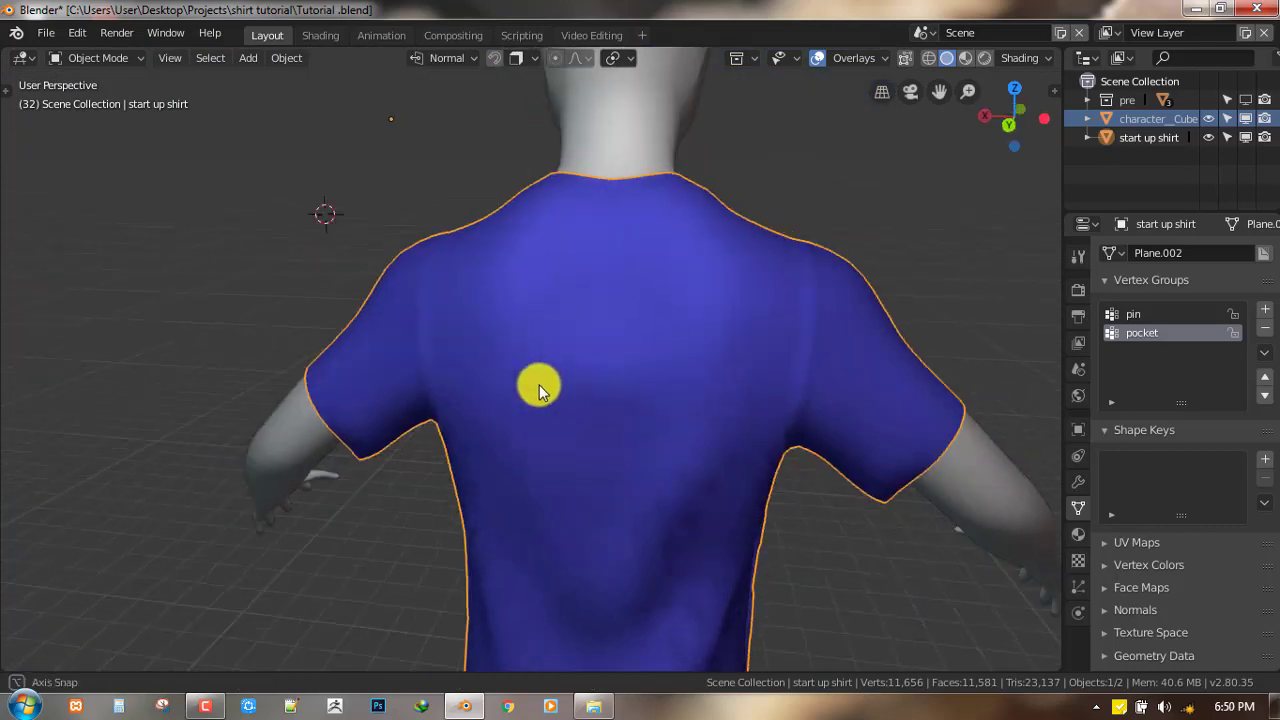
scroll(624, 331, down, 1)
- Apply the shirt object's rotation and scale
key(KP_1)
scroll(586, 371, up, 5)
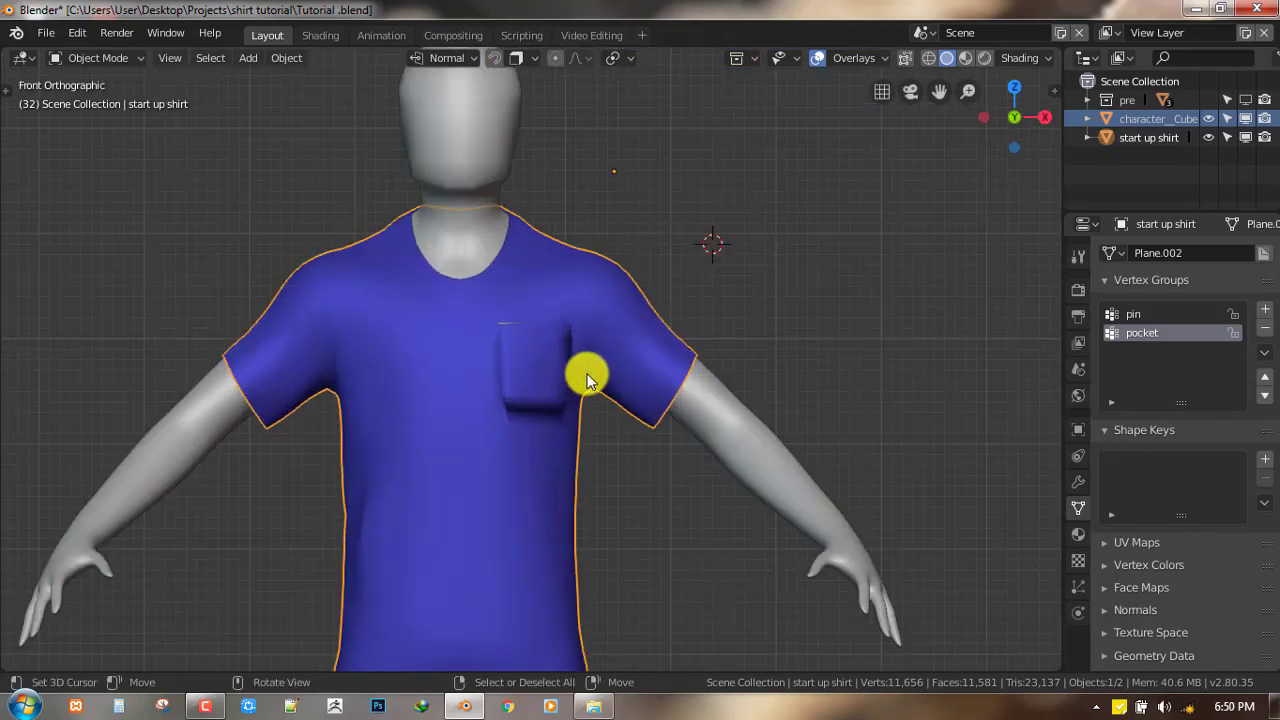
key(ctrl+a)
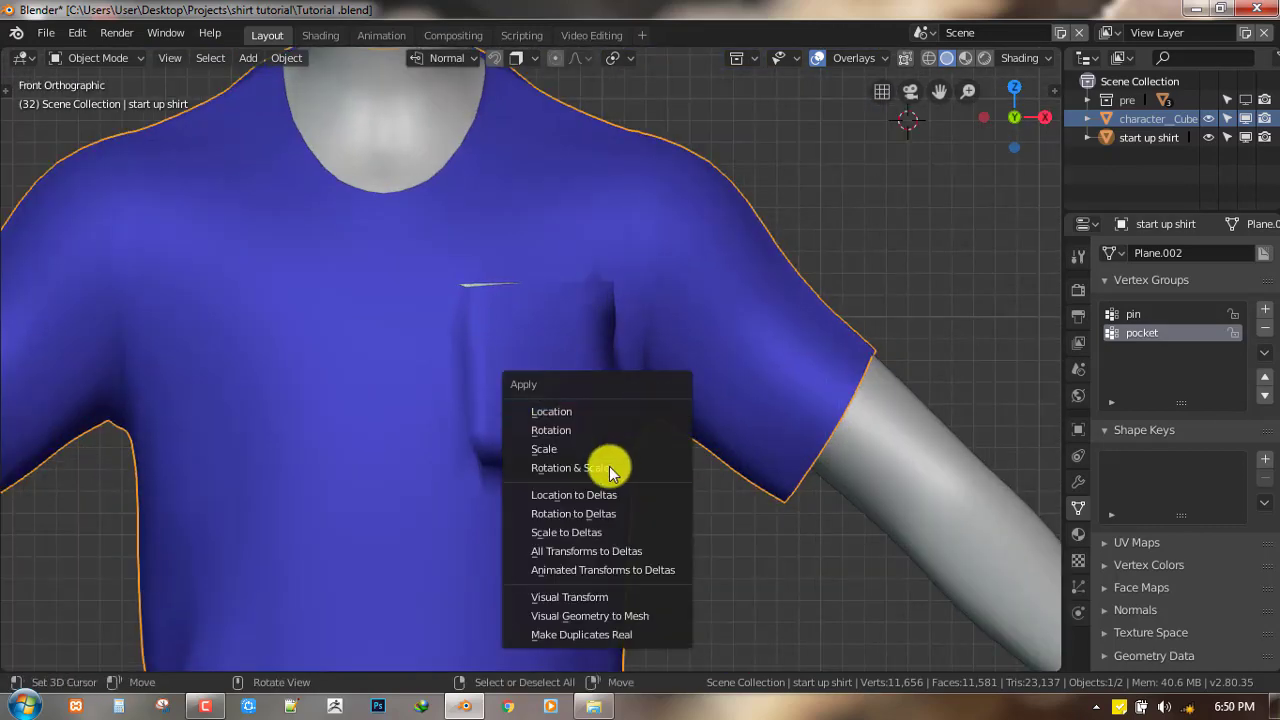
click(612, 470)
- Try to add a centred loop cut along the strip joining the pocket's inner side to the shirt
key(Tab)
scroll(640, 380, up, 3)
key(alt+a)
middle_drag(471, 449, 714, 309)
key(ctrl+r)
click(484, 294)
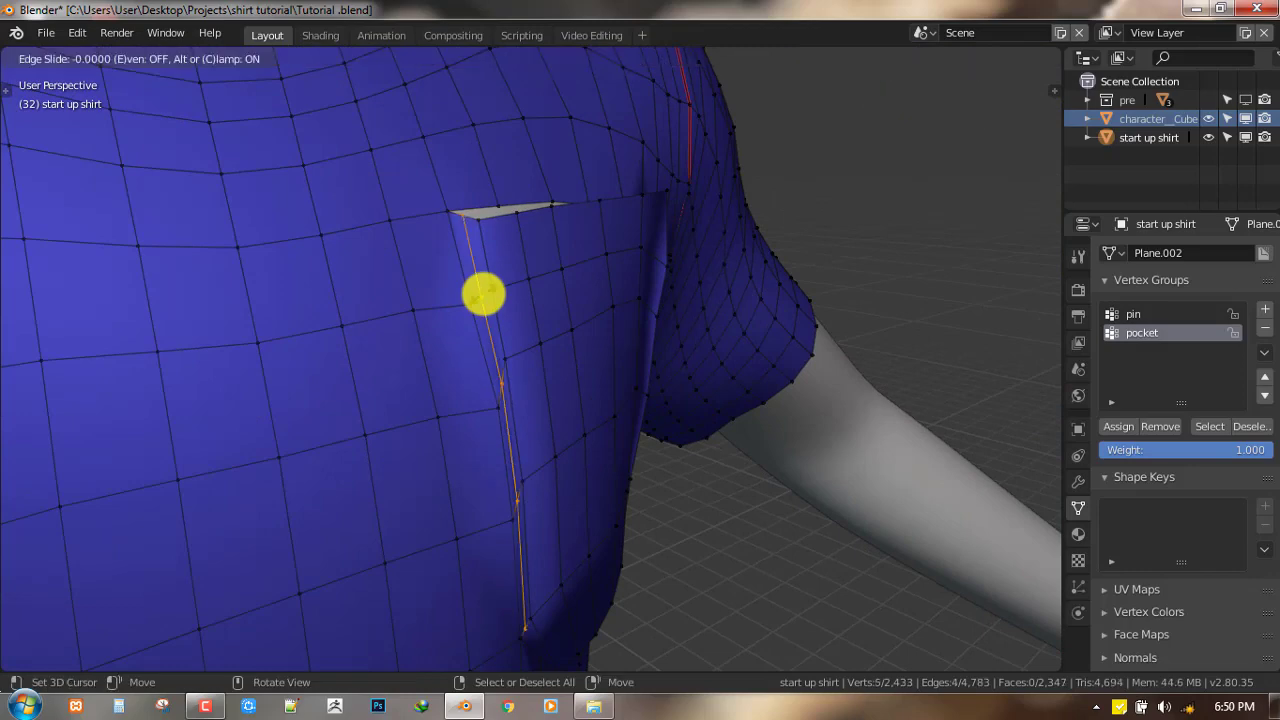
click(484, 294)
middle_drag(517, 380, 491, 277)
scroll(669, 346, up, 2)
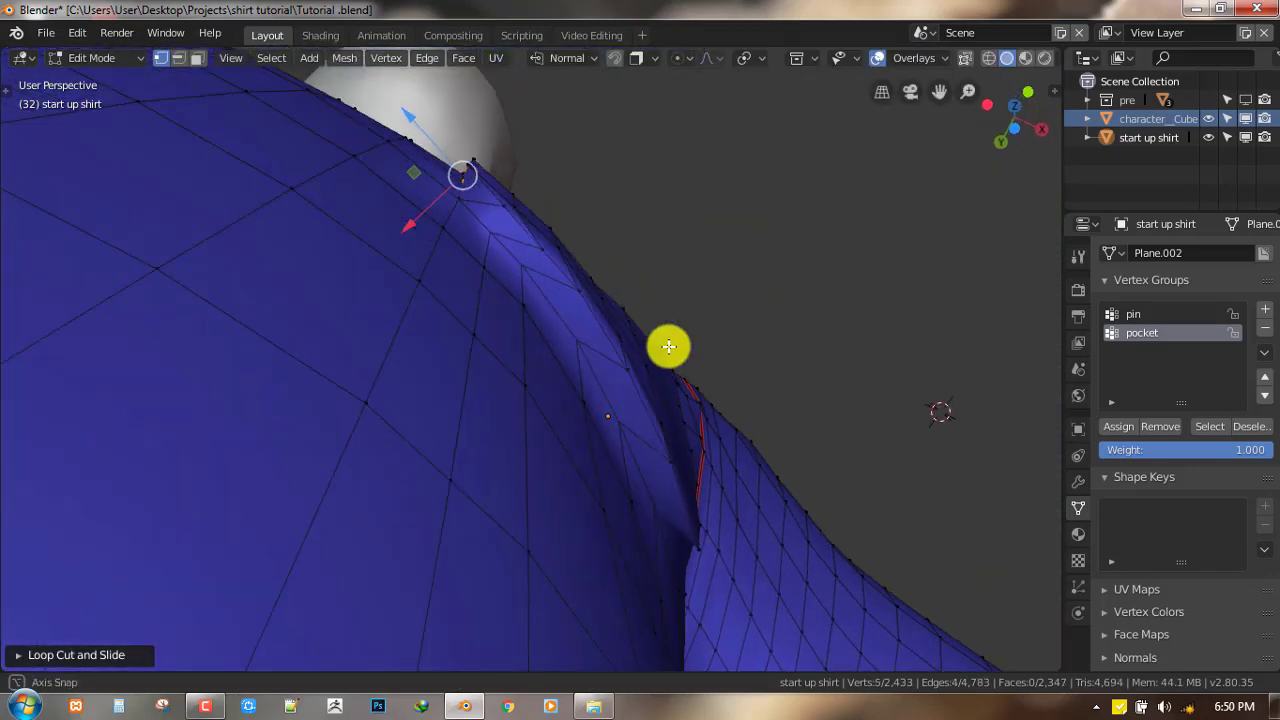
mouse_move(669, 346)
middle_down()
mouse_move(654, 426)
mouse_move(383, 506)
mouse_move(531, 441)
mouse_move(514, 522)
middle_up()
- Select the pocket vertex group in wireframe display, pull it about 0.043 m outward along its normal, and return to solid shading
key(z)
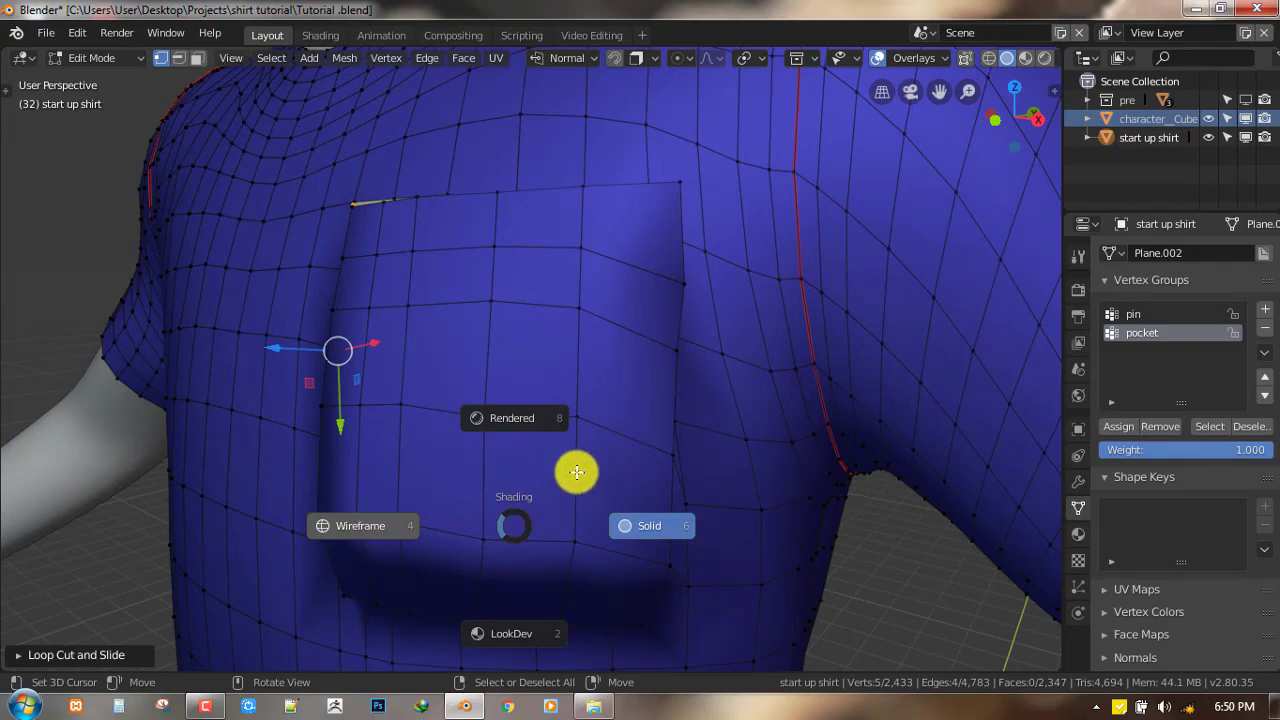
click(375, 528)
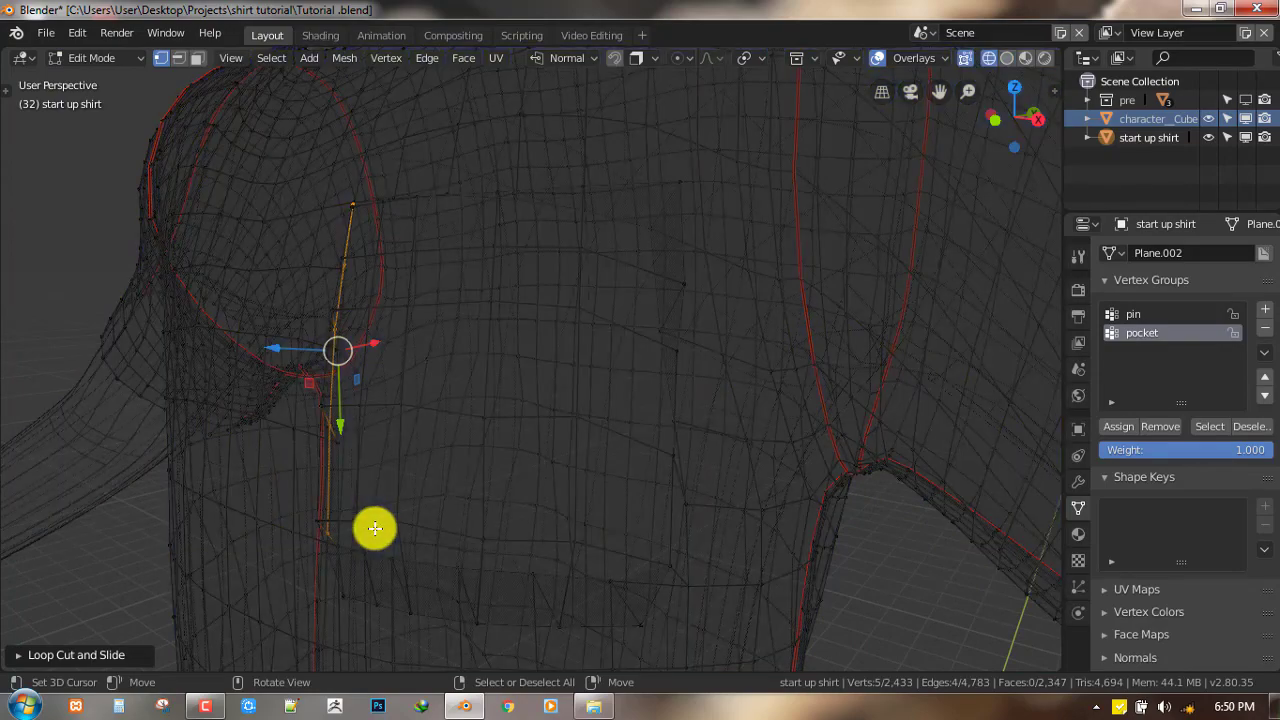
middle_drag(592, 433, 686, 326)
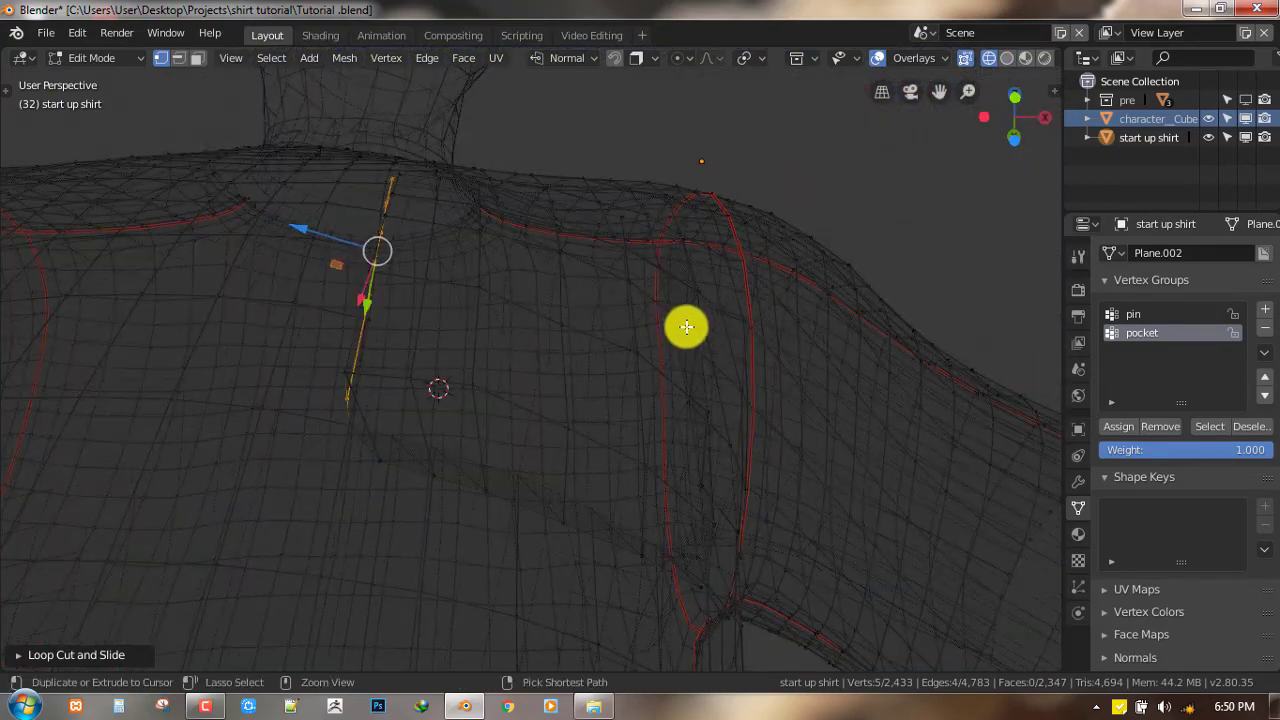
click(1210, 436)
middle_drag(486, 408, 589, 503)
key(g)
key(z)
key(z)
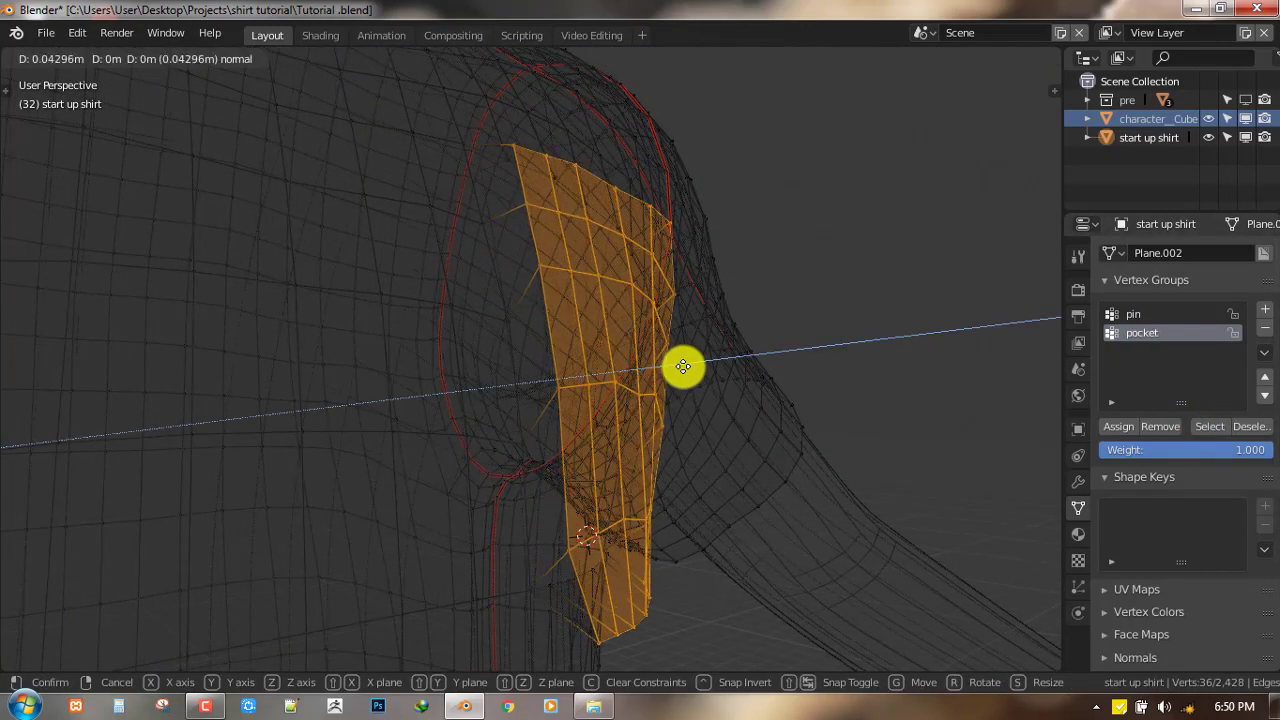
click(683, 366)
key(z)
click(857, 343)
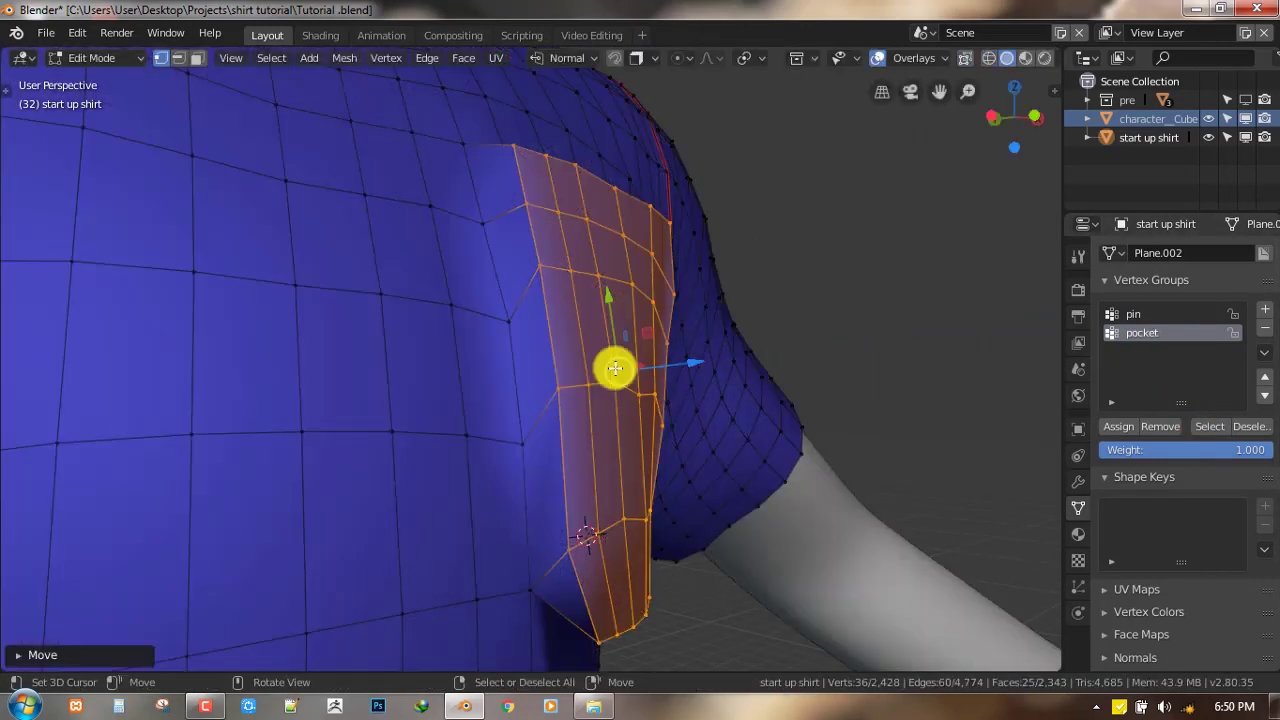
- Try centred loop cuts along the pocket's inner side strip and bottom strip, and undo the last one
click(517, 292)
middle_drag(600, 437, 490, 310)
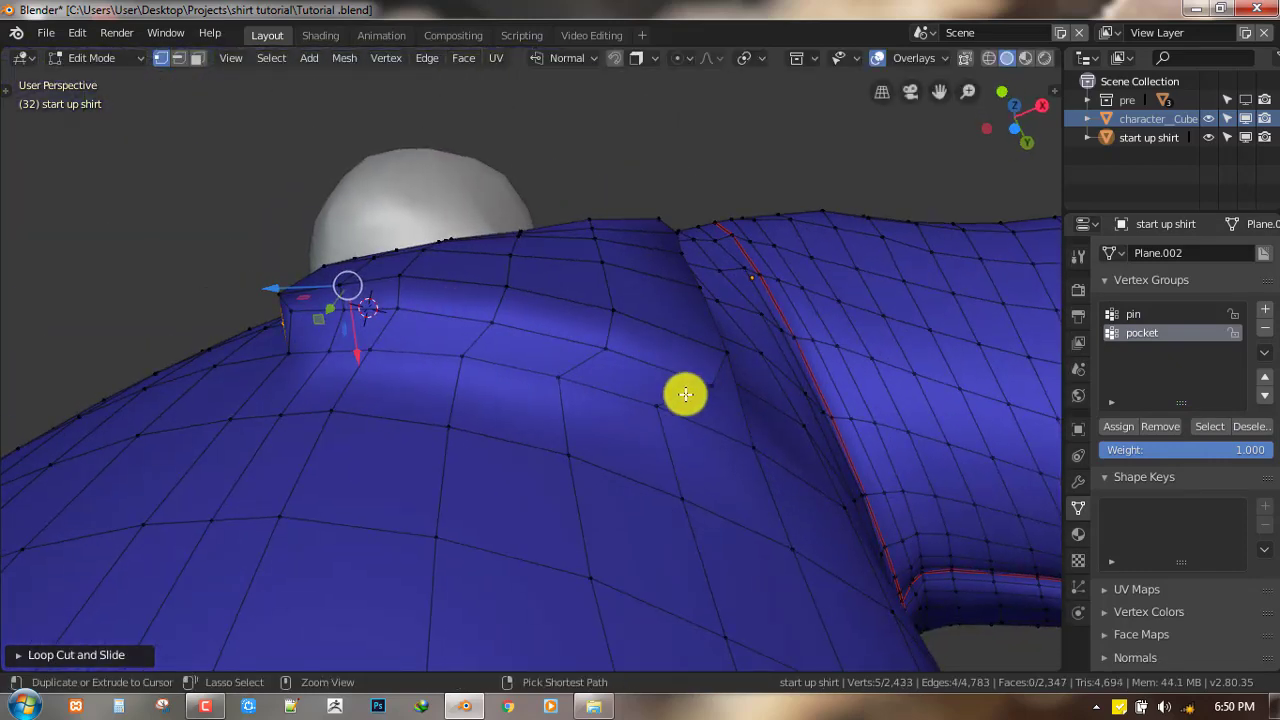
key(ctrl+r)
click(686, 394)
right_click(686, 394)
middle_drag(329, 426, 423, 471)
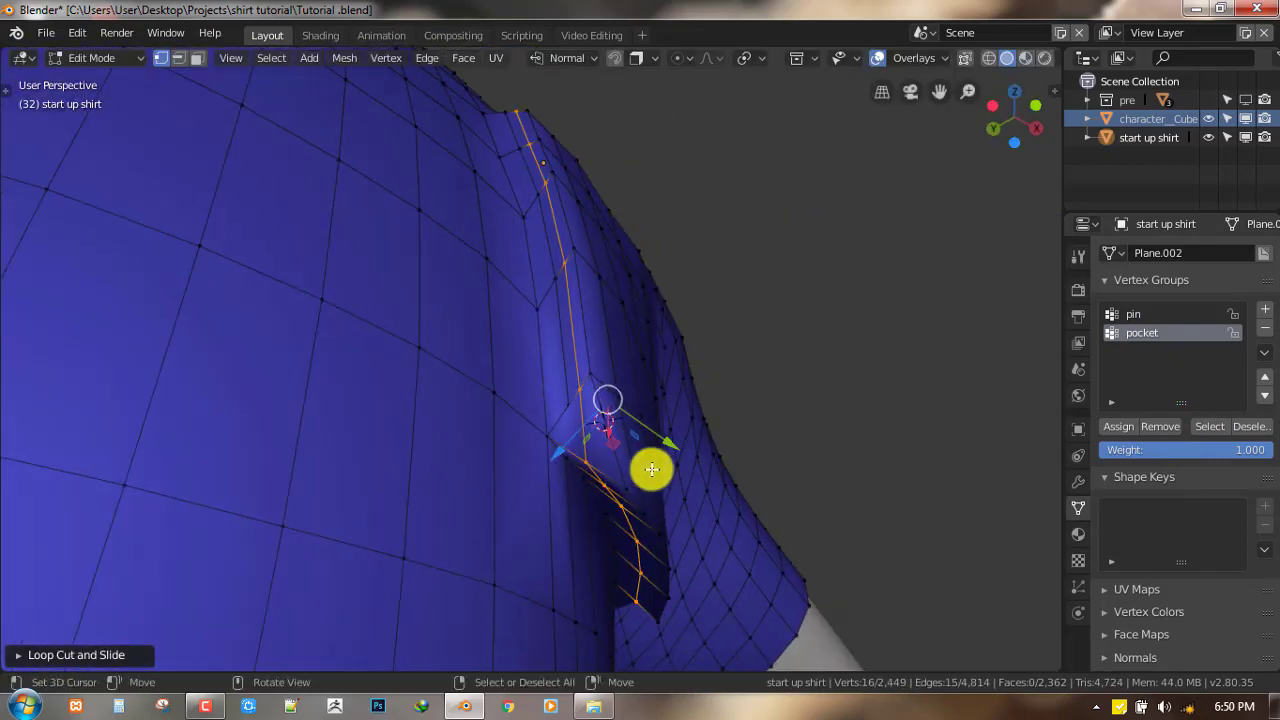
key(ctrl+z)
- Knife-cut an edge line through the middle of the pocket's side and bottom walls, and clear the selection
middle_drag(534, 400, 556, 427)
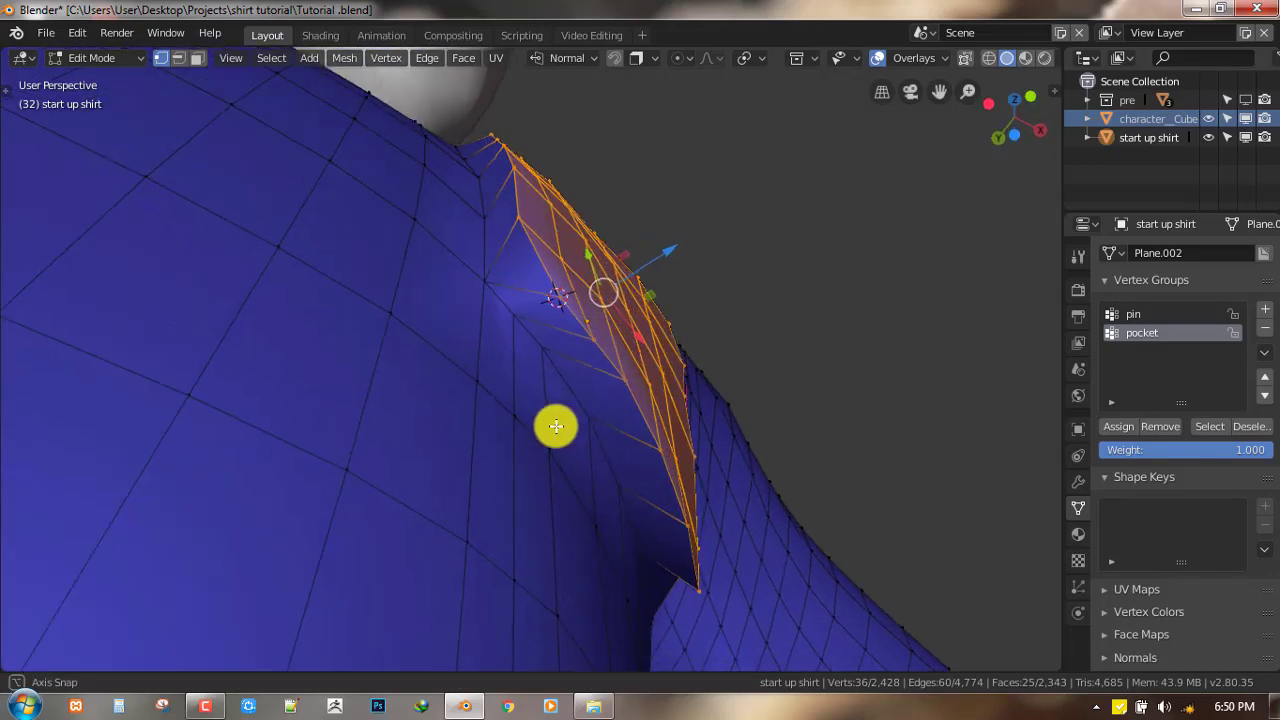
key(alt+a)
middle_drag(526, 357, 489, 349)
key(k)
click(528, 424)
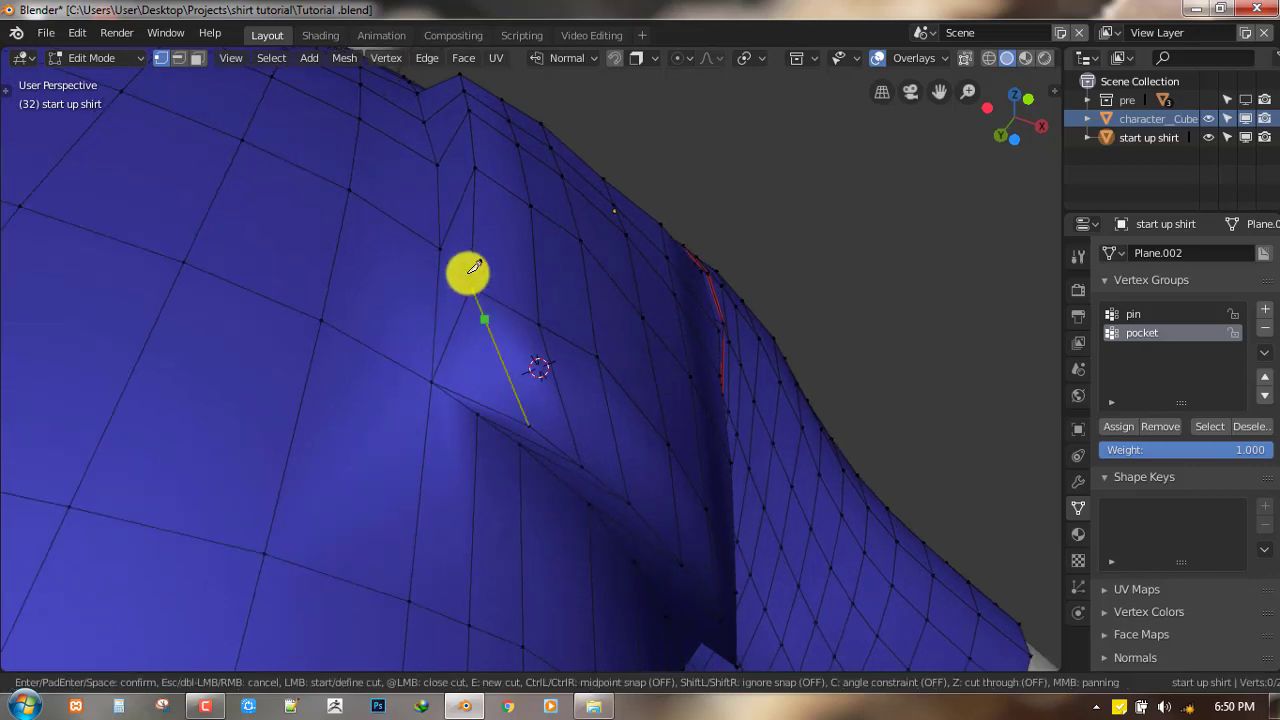
middle_drag(467, 240, 537, 207)
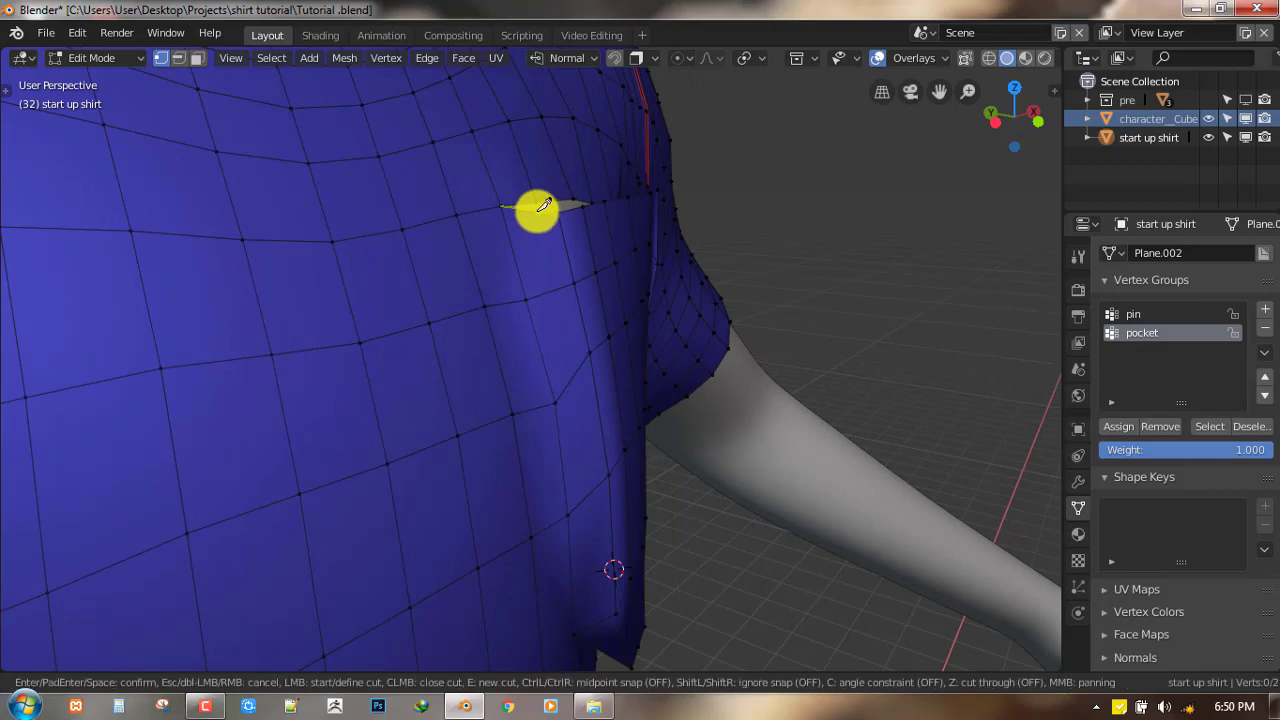
middle_drag(578, 444, 538, 226)
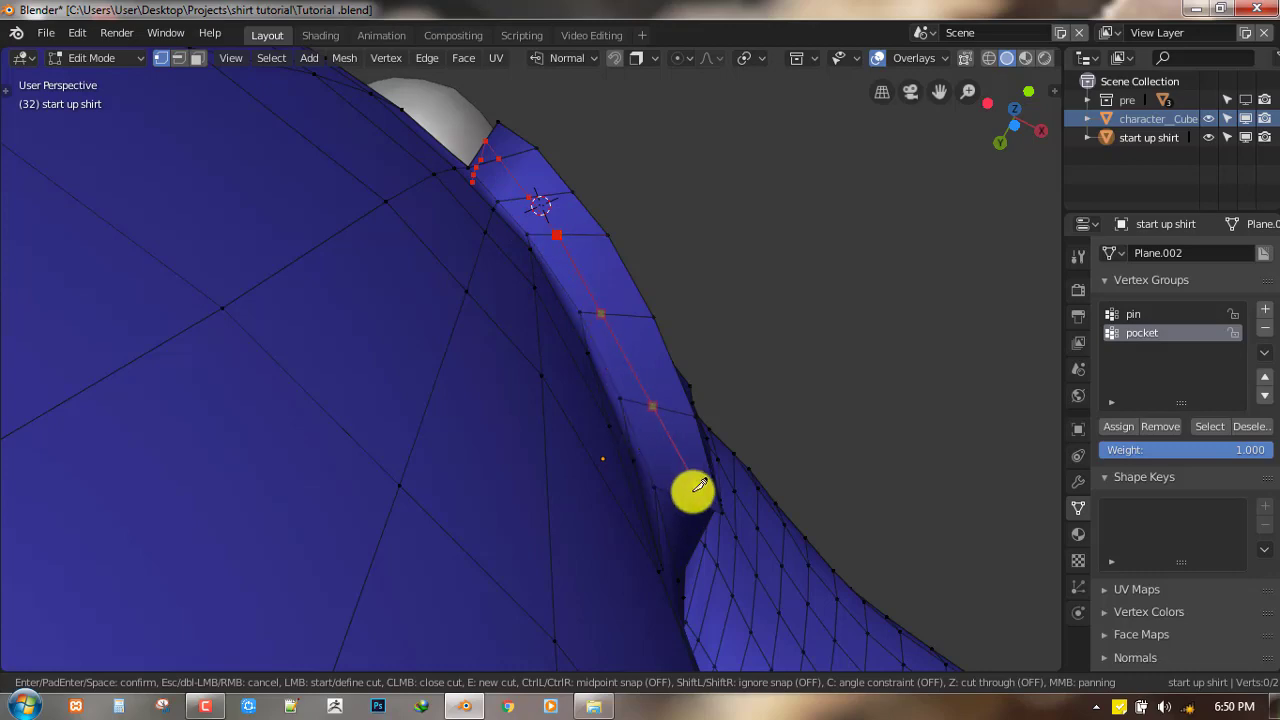
middle_drag(513, 522, 513, 387)
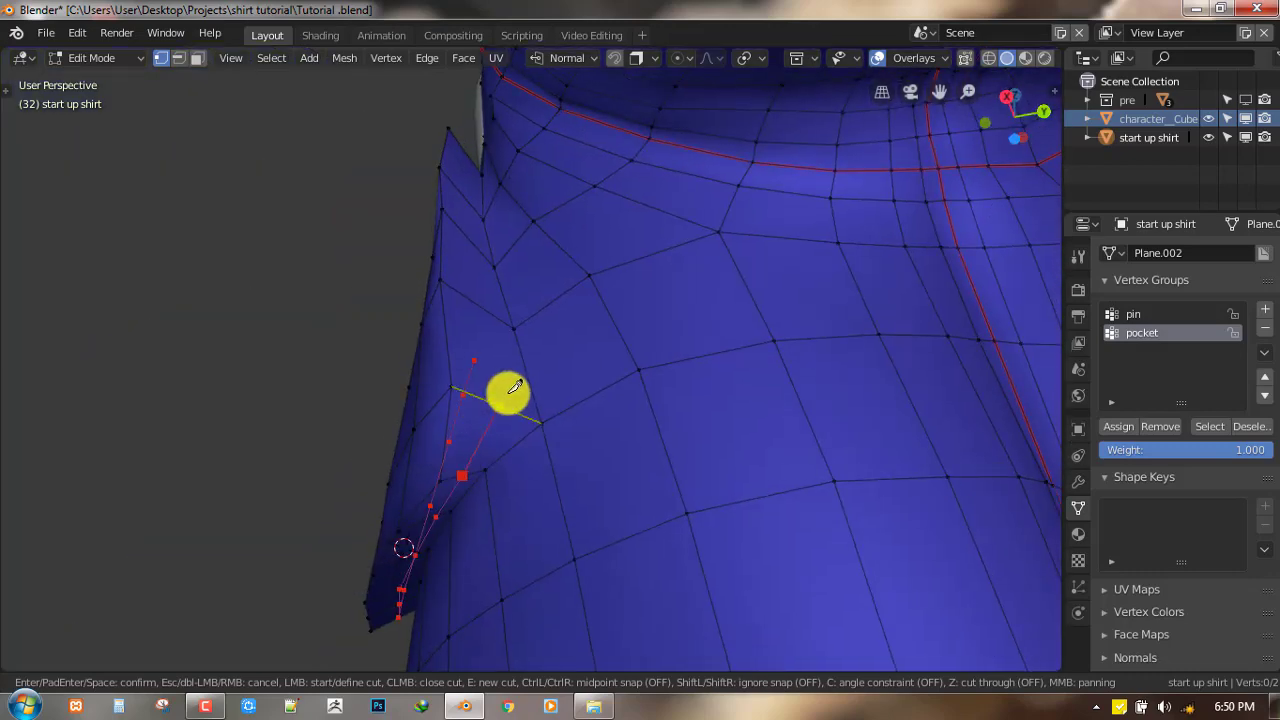
middle_drag(503, 470, 477, 374)
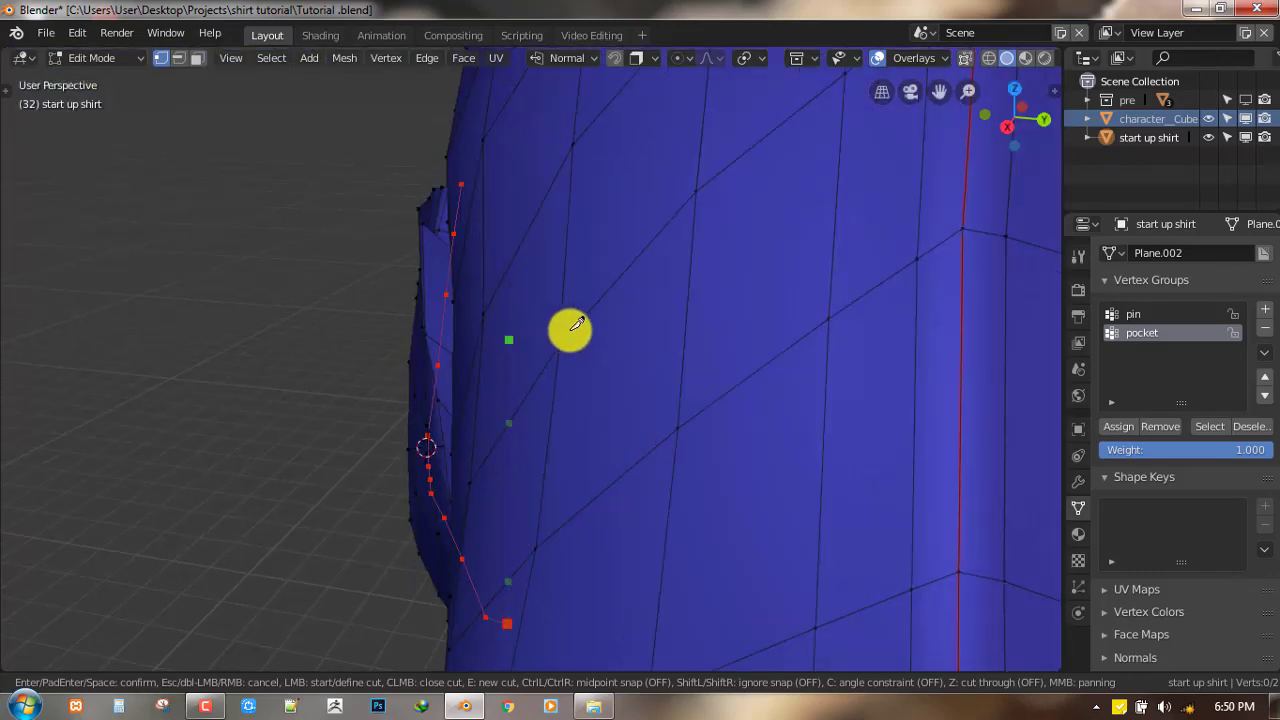
middle_drag(566, 331, 520, 256)
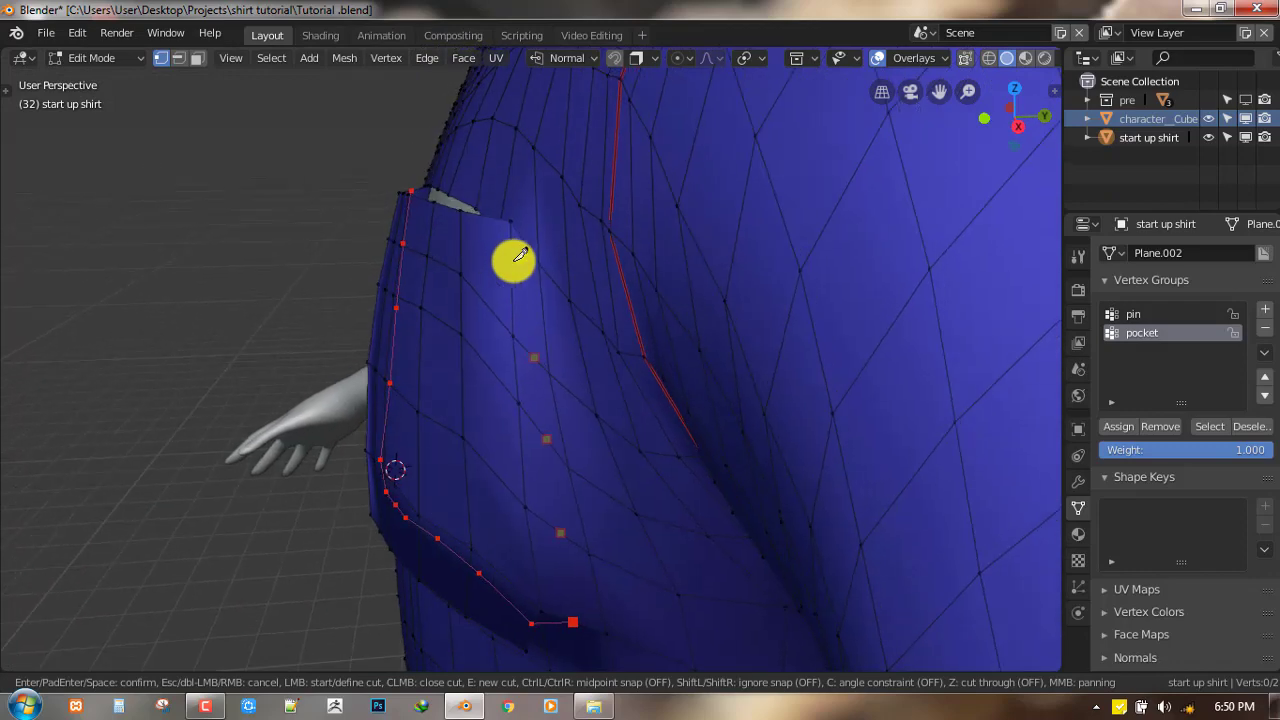
key(Return)
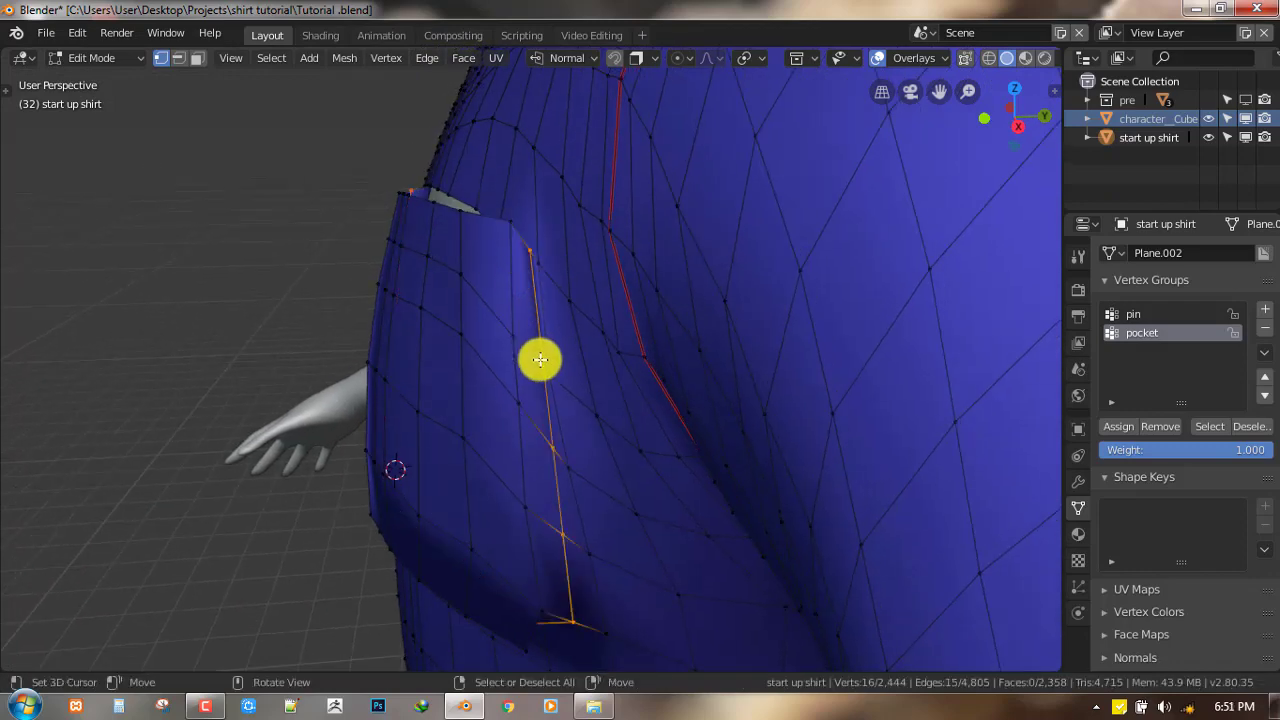
middle_drag(537, 357, 640, 223)
key(alt+a)
- Return to object mode and add a Subdivision Surface modifier to the shirt
mouse_move(560, 286)
middle_down()
mouse_move(497, 300)
mouse_move(604, 370)
middle_up()
key(Tab)
key(KP_1)
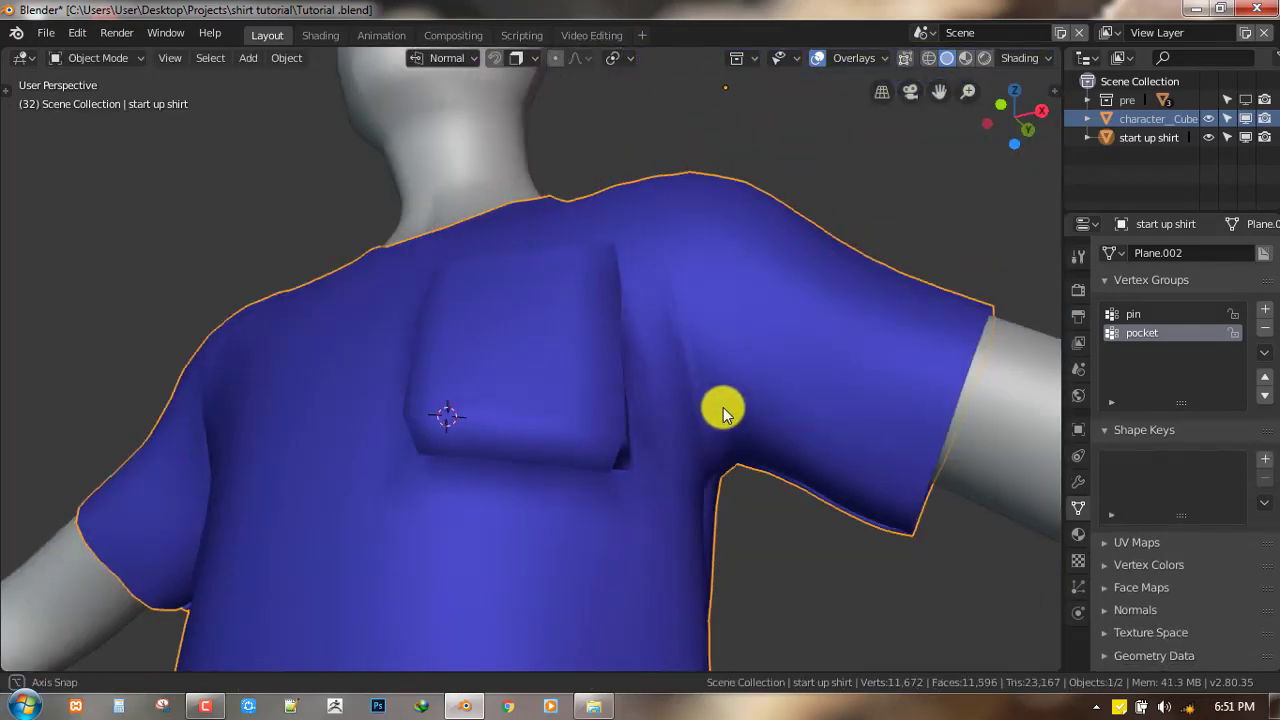
click(1078, 455)
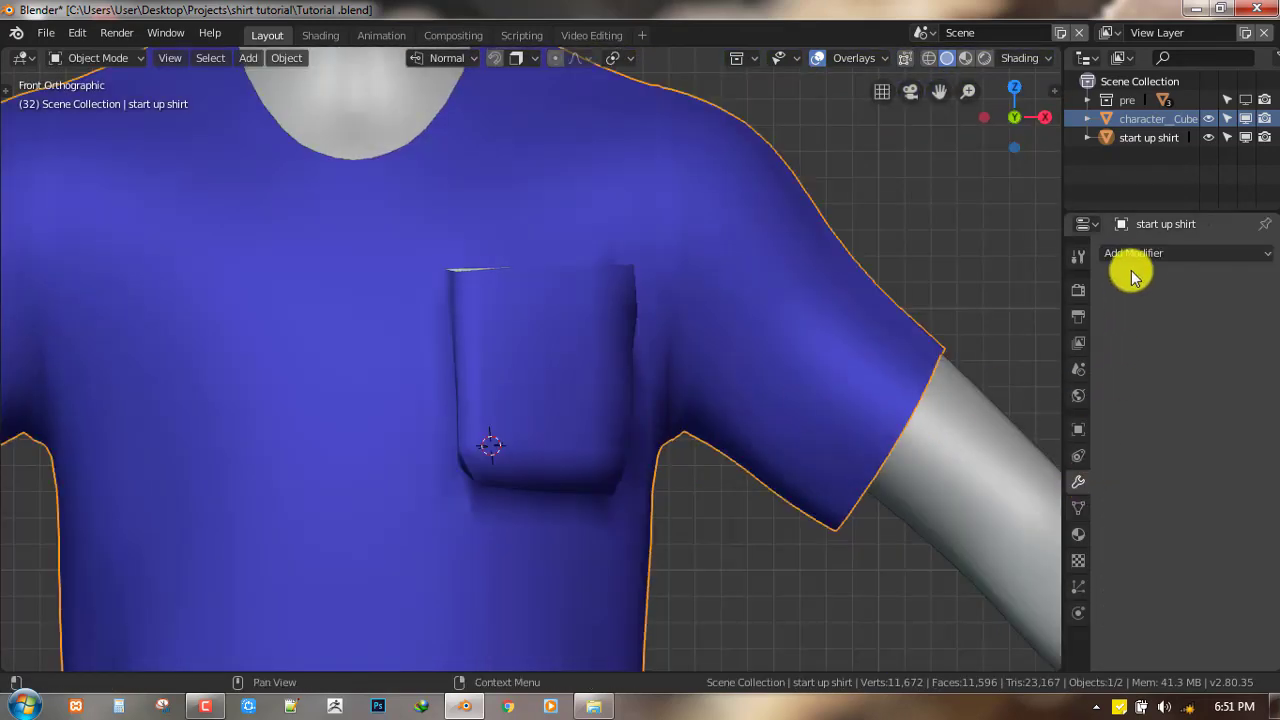
click(1134, 253)
click(966, 572)
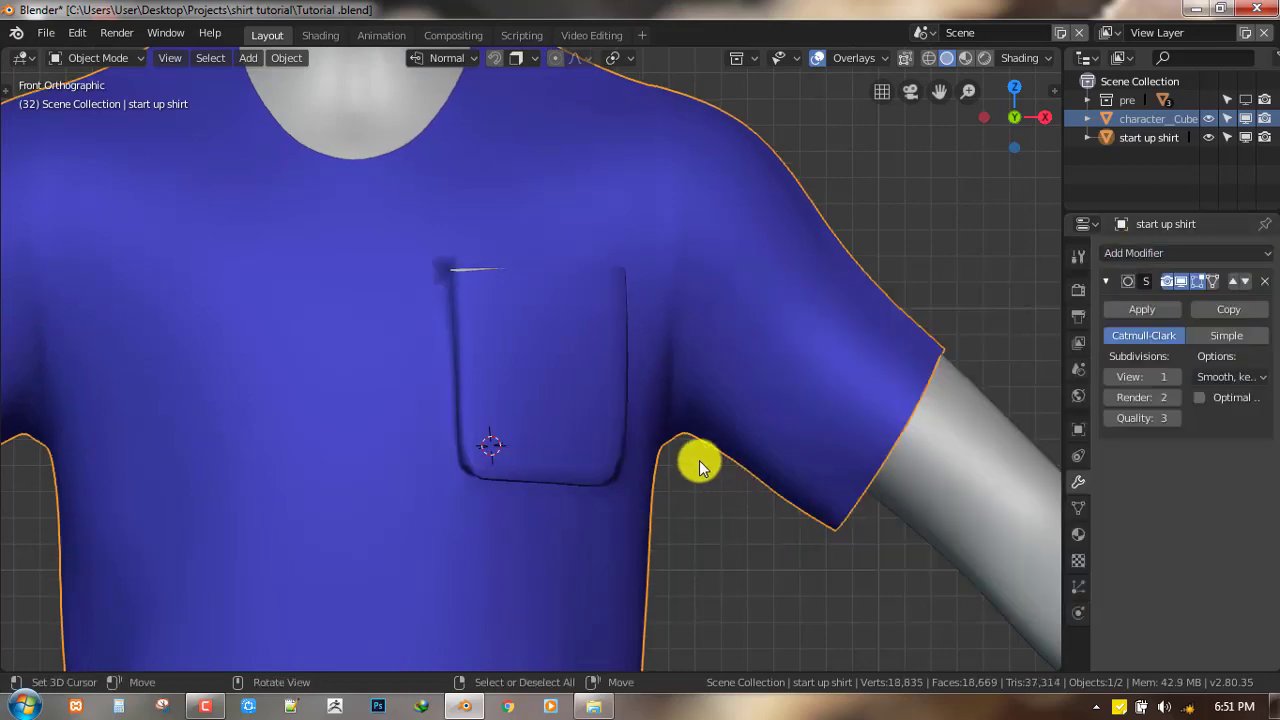
- Select the pocket vertex group in edit mode, push it about 0.027 m inward along its normal, and return to object mode
middle_drag(491, 449, 435, 455)
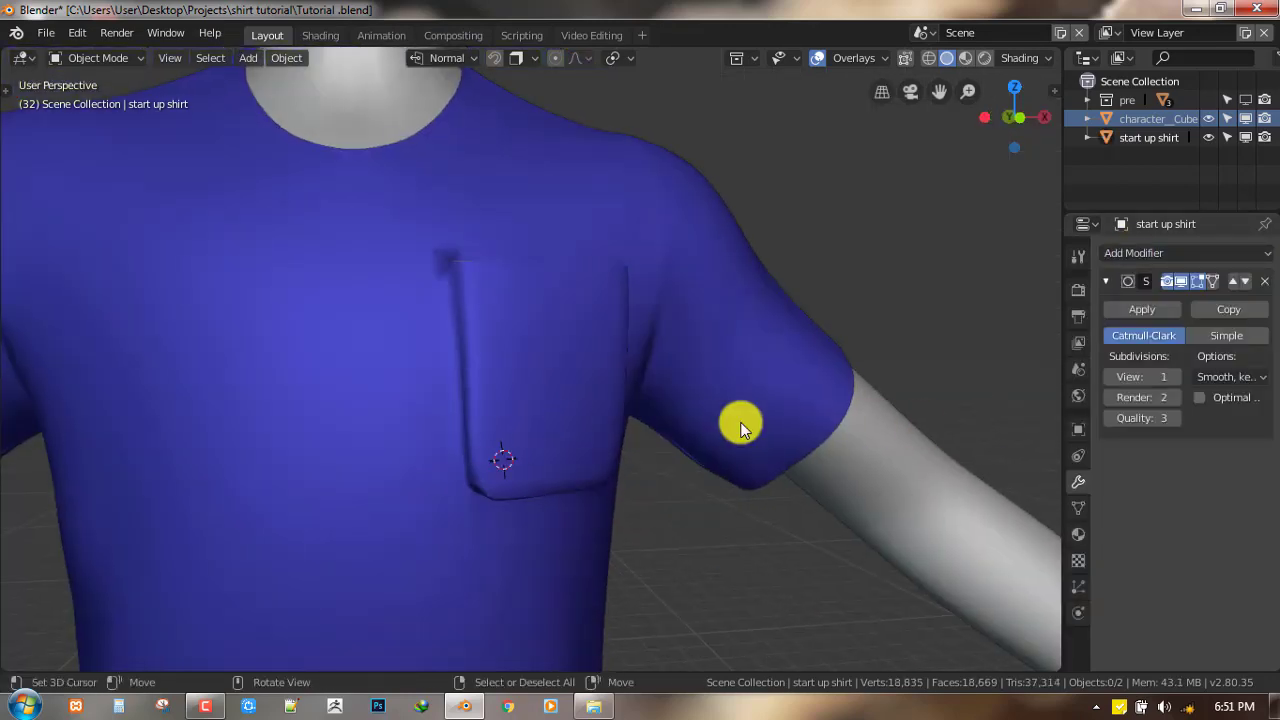
key(Tab)
middle_drag(720, 417, 994, 363)
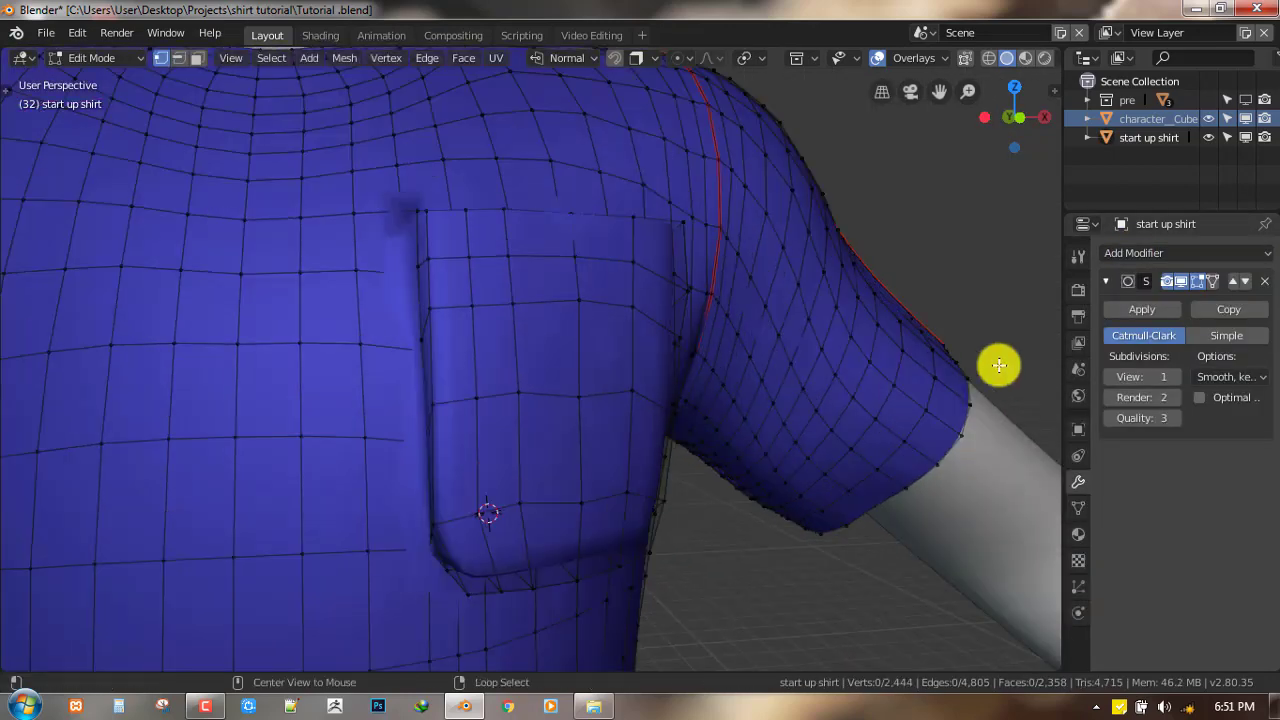
click(1078, 508)
middle_drag(368, 443, 654, 434)
key(g)
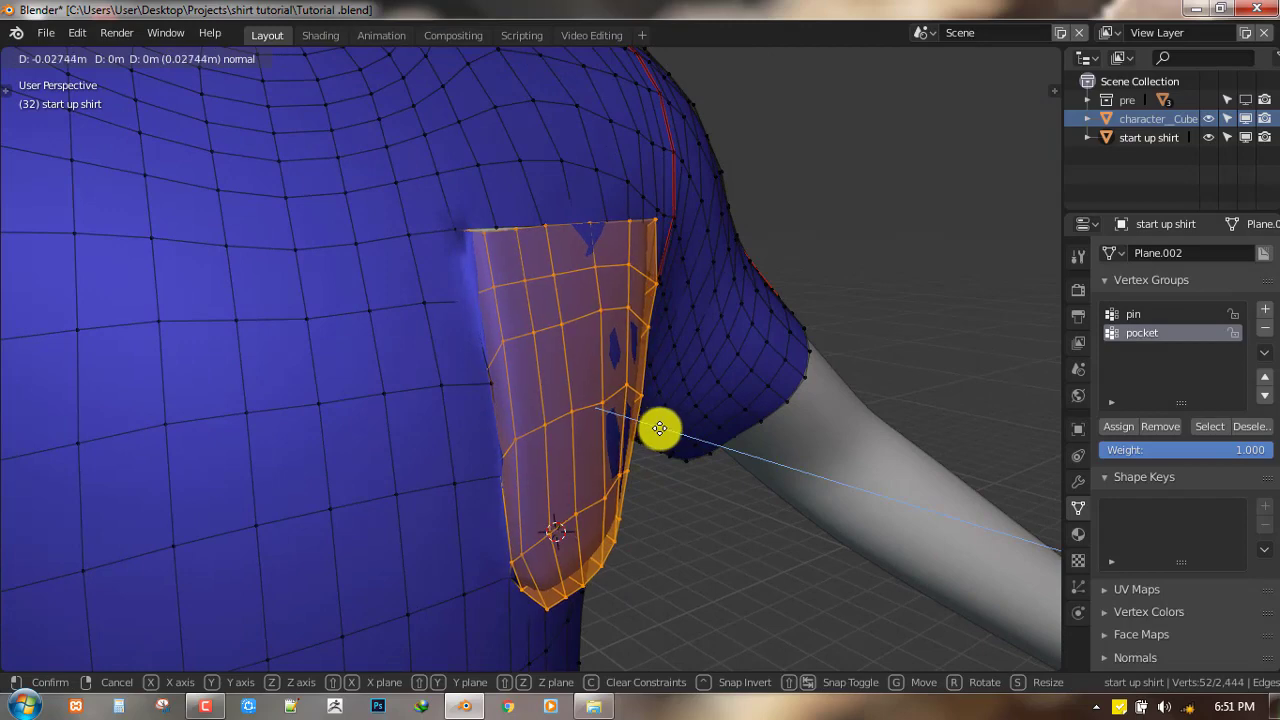
click(660, 428)
key(Tab)
key(KP_1)
scroll(820, 455, down, 1)
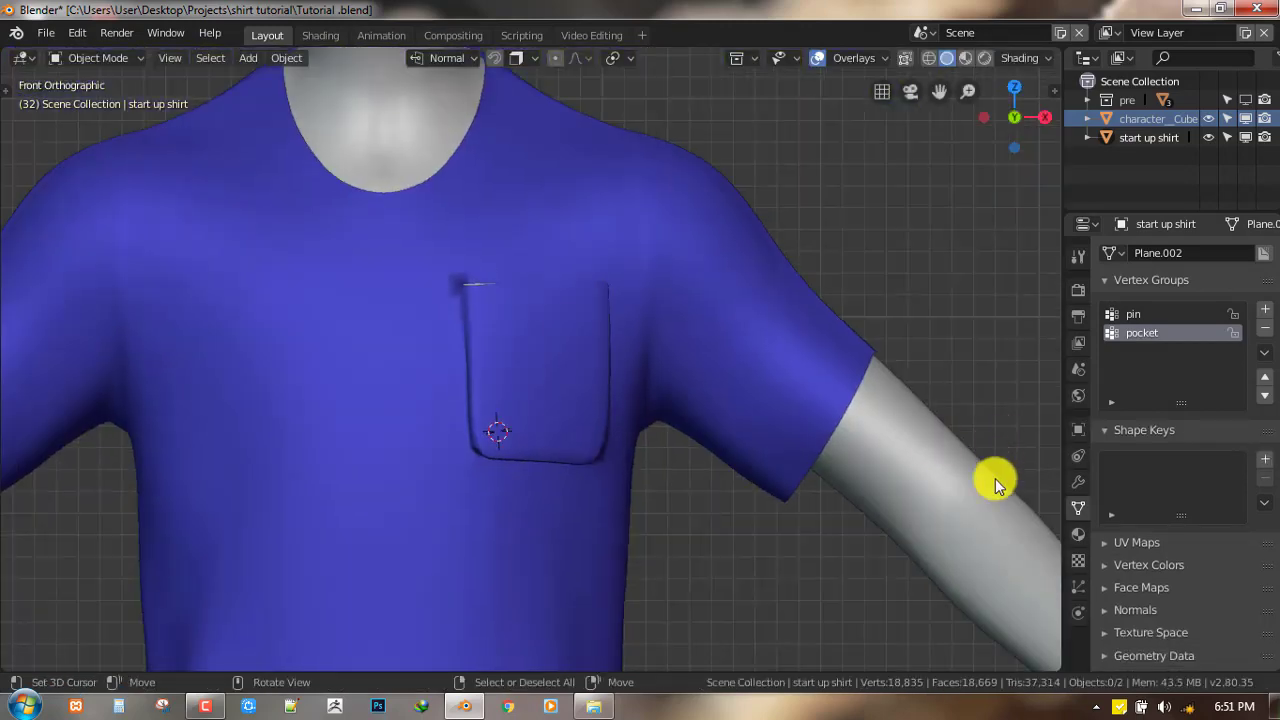
- Set the Subdivision Surface modifier's Quality to 1, select the shirt, and save the file
click(1078, 482)
middle_drag(457, 429, 700, 410)
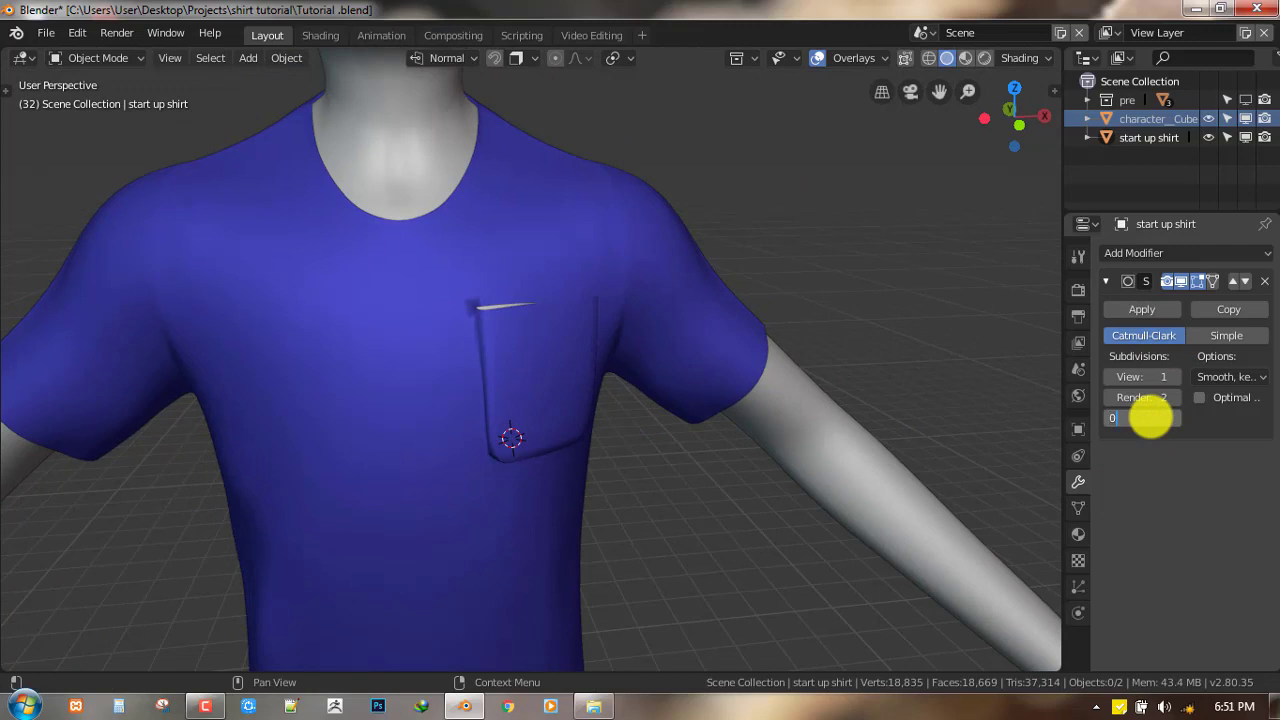
middle_drag(417, 403, 563, 334)
scroll(613, 396, up, 4)
mouse_move(613, 396)
middle_down()
mouse_move(523, 408)
mouse_move(571, 466)
mouse_move(536, 434)
mouse_move(423, 445)
mouse_move(568, 428)
mouse_move(451, 423)
mouse_move(586, 423)
mouse_move(576, 380)
middle_up()
scroll(523, 408, down, 3)
scroll(536, 434, down, 2)
click(568, 428)
scroll(584, 408, up, 3)
key(ctrl+Tab)
key(Escape)
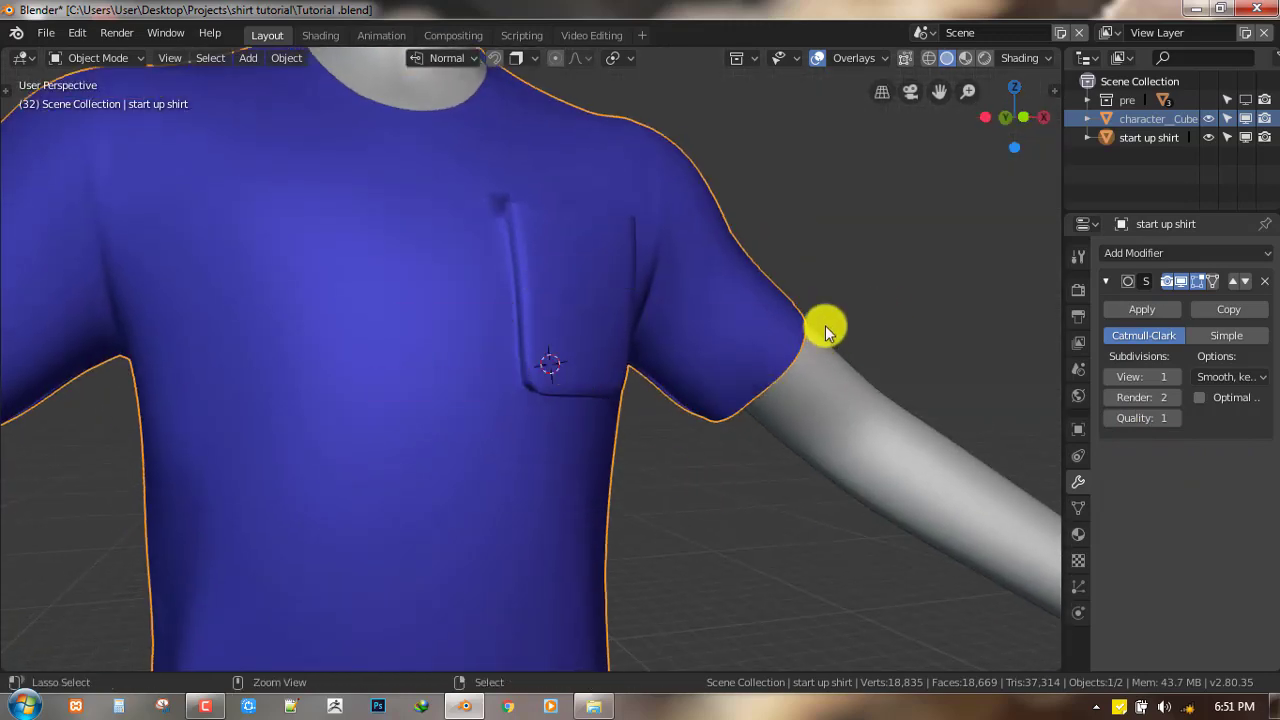
key(ctrl+s)
- Smooth the pocket's walls and front with an enlarged brush in sculpt mode, and return to object mode with nothing selected
key(ctrl+Tab)
click(729, 411)
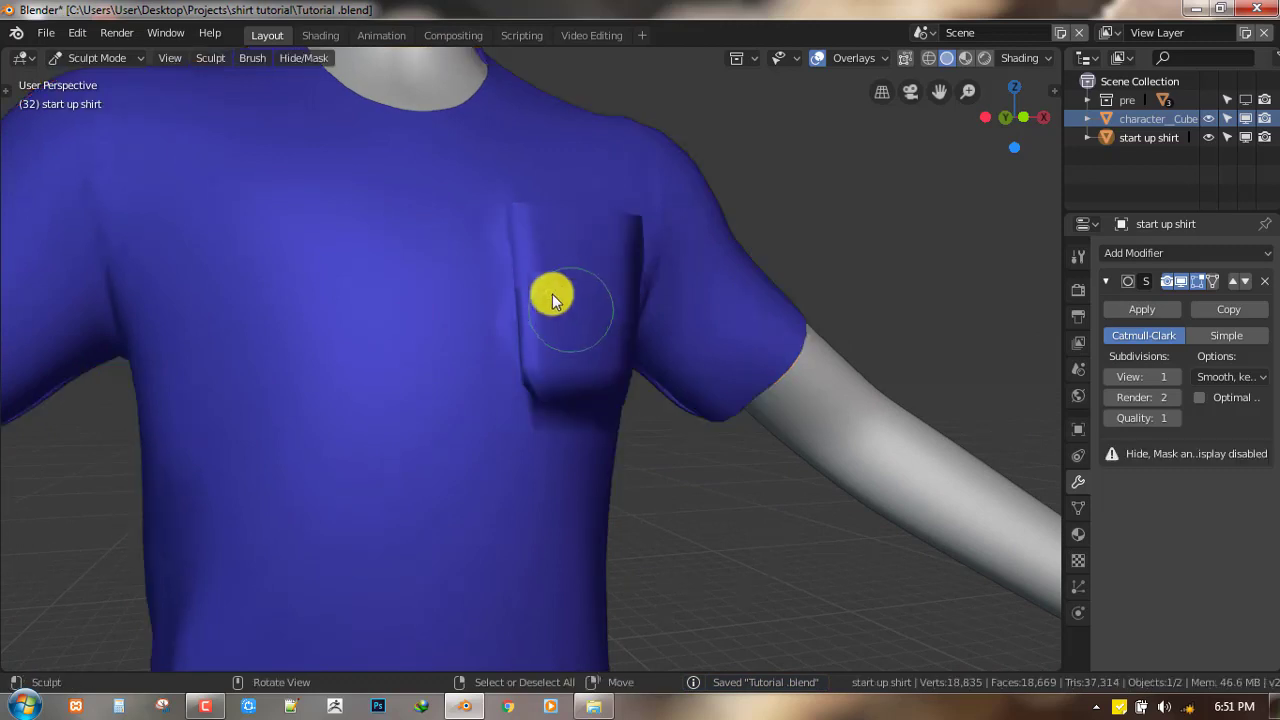
key(f)
click(627, 317)
shift+drag(526, 264, 537, 330)
middle_drag(617, 306, 556, 326)
middle_drag(609, 271, 539, 311)
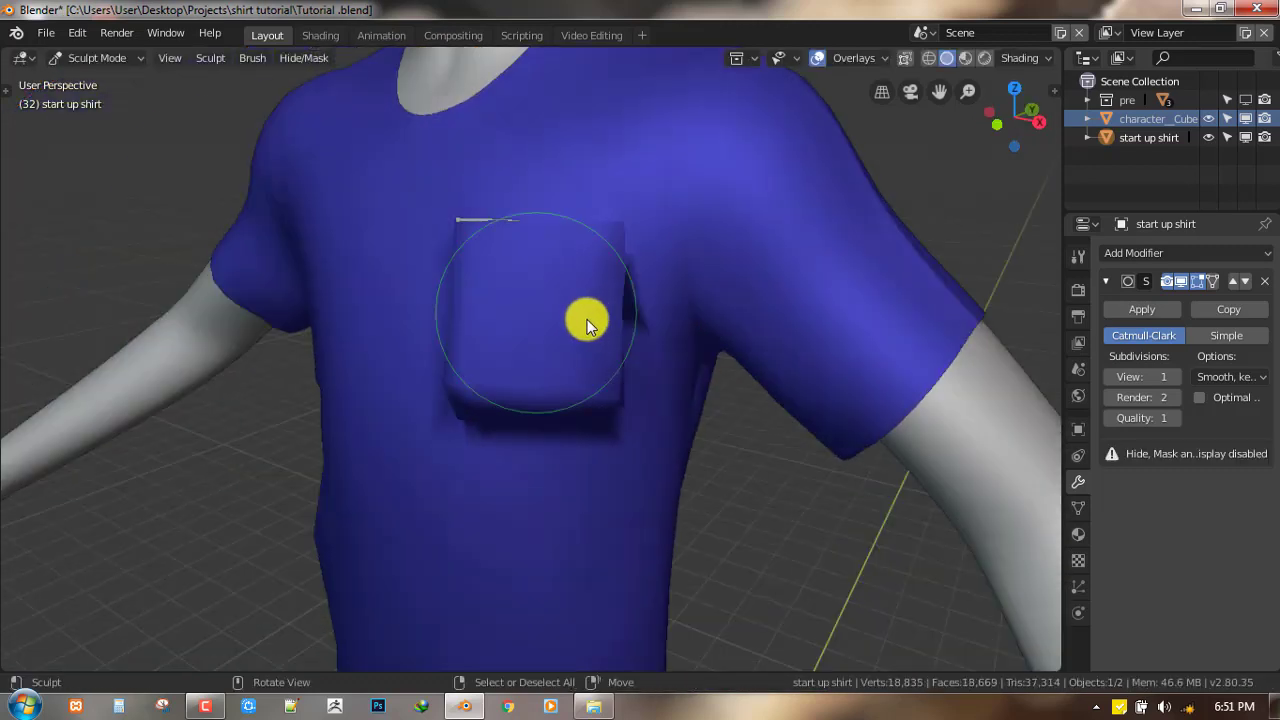
mouse_move(598, 317)
mouse_down()
mouse_move(600, 406)
mouse_move(477, 420)
mouse_move(543, 420)
mouse_move(578, 401)
mouse_move(466, 374)
mouse_move(466, 386)
mouse_move(571, 303)
mouse_up()
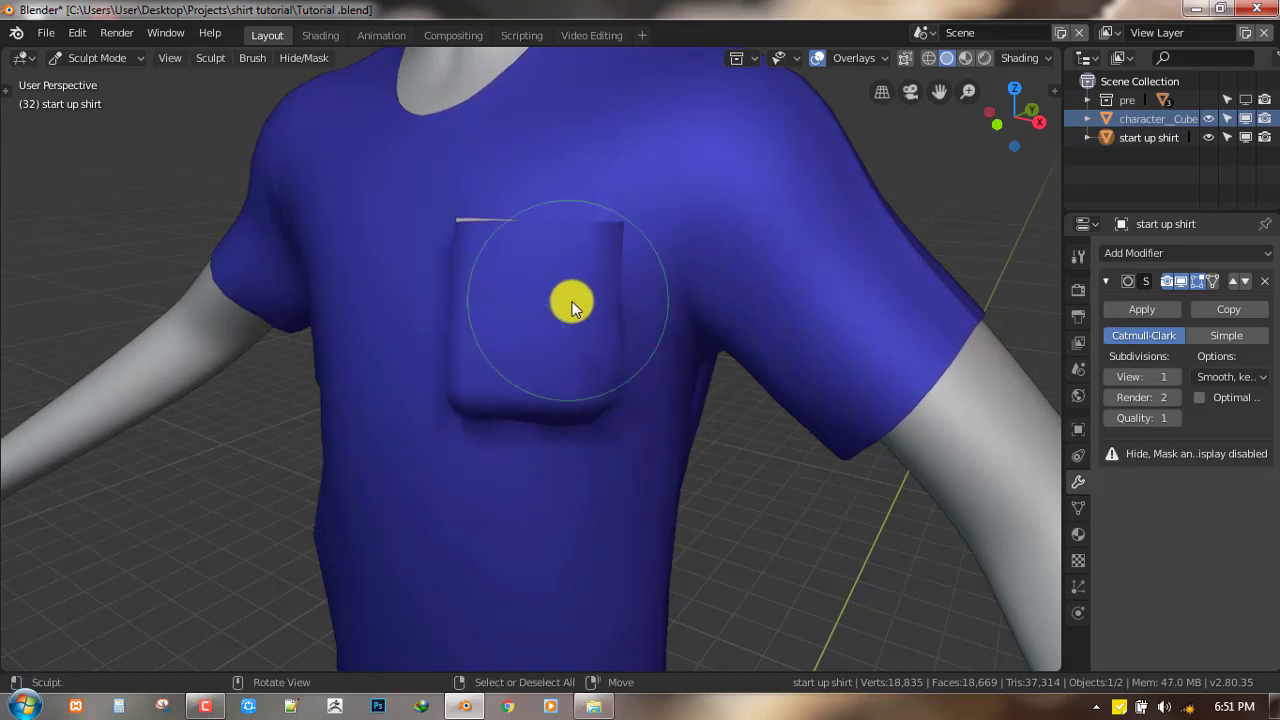
key(KP_1)
key(ctrl+Tab)
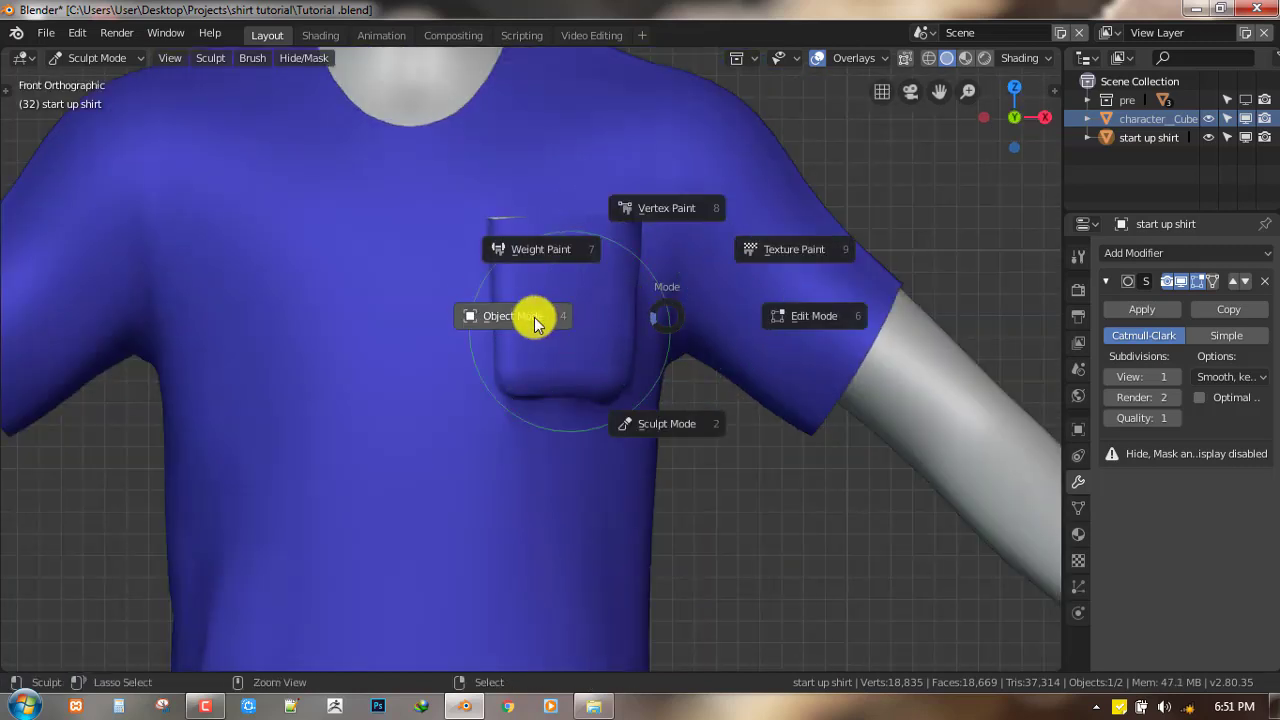
click(534, 317)
key(alt+a)
- Select the edge loop around the pocket opening in edit mode and extrude it in place
scroll(557, 346, down, 3)
scroll(595, 262, up, 2)
middle_drag(606, 252, 614, 336)
scroll(614, 336, up, 2)
key(Tab)
alt+click(575, 284)
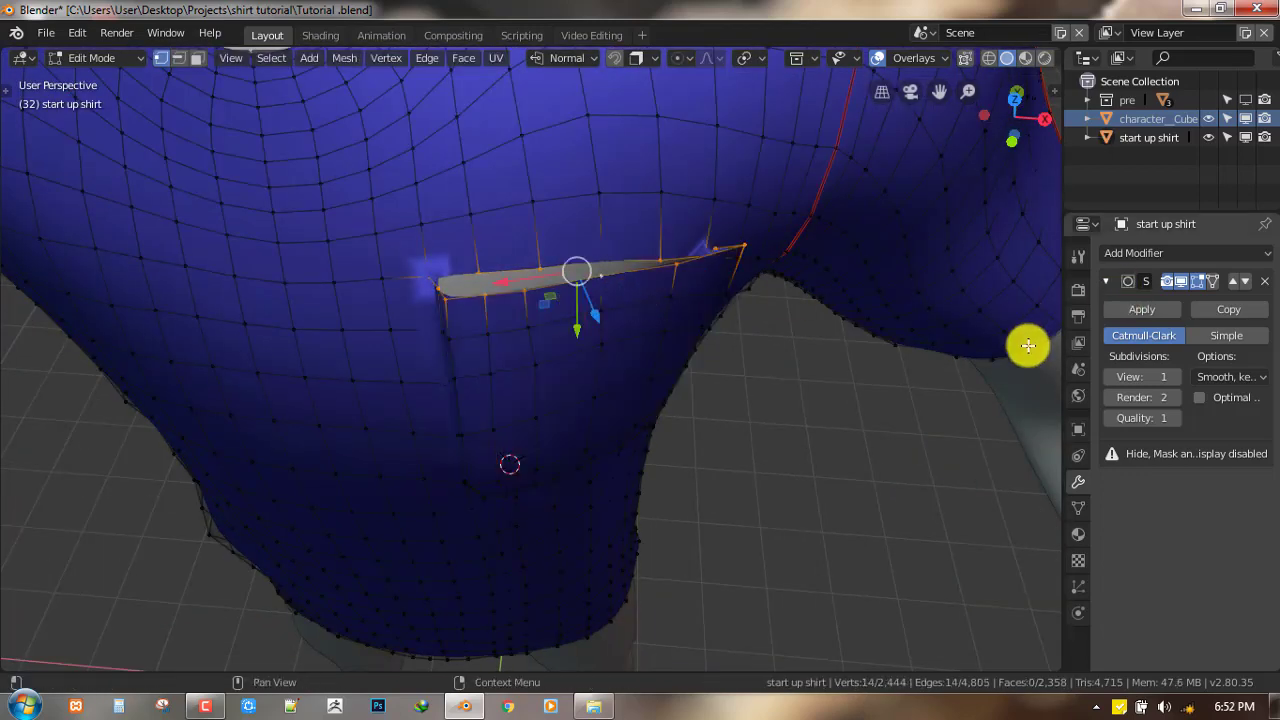
middle_drag(498, 372, 519, 414)
scroll(615, 343, up, 3)
key(e)
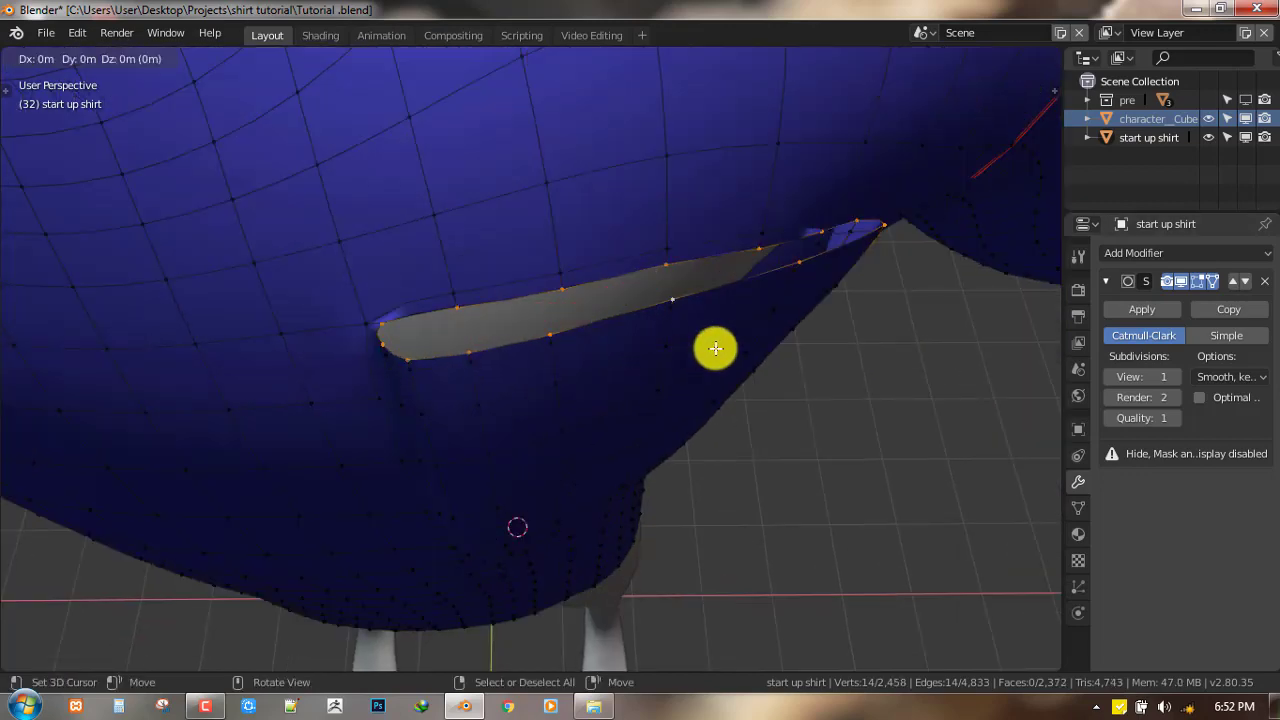
right_click(712, 349)
key(s)
right_click(752, 367)
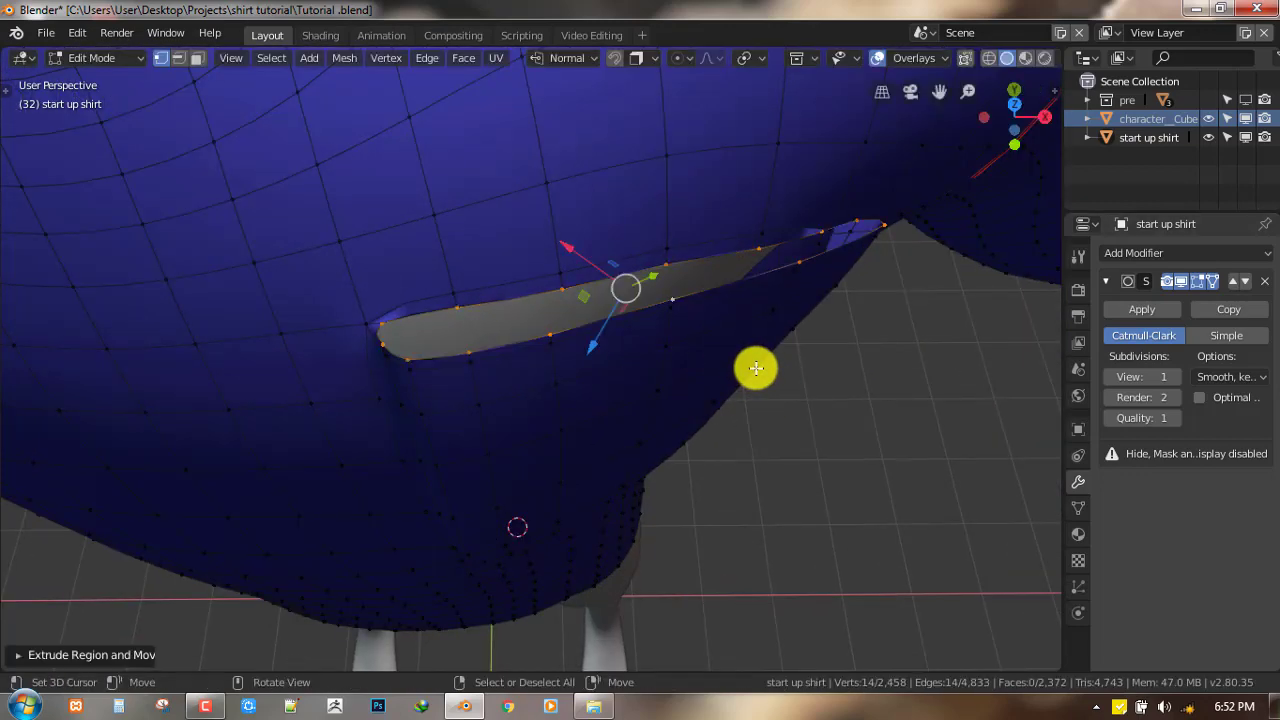
- Extrude the pocket opening's loop again and scale it inward to form a thin rim
key(e)
right_click(769, 368)
key(s)
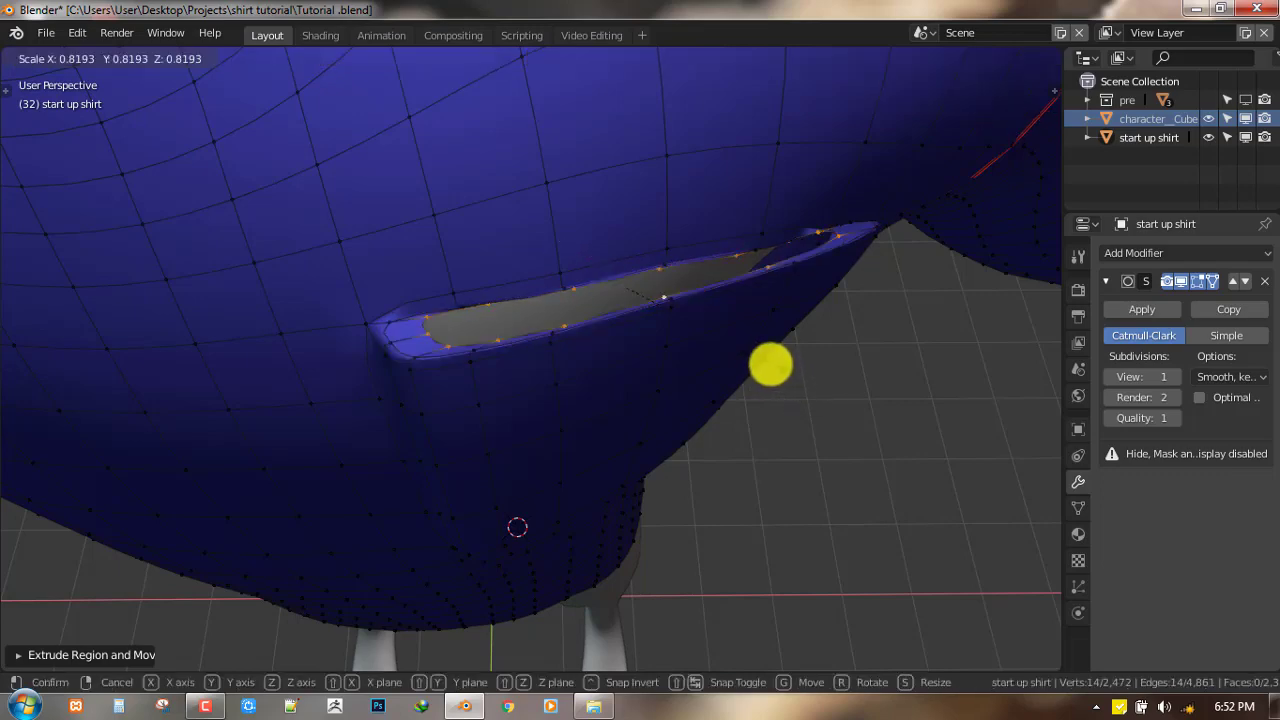
click(703, 320)
middle_drag(703, 320, 707, 286)
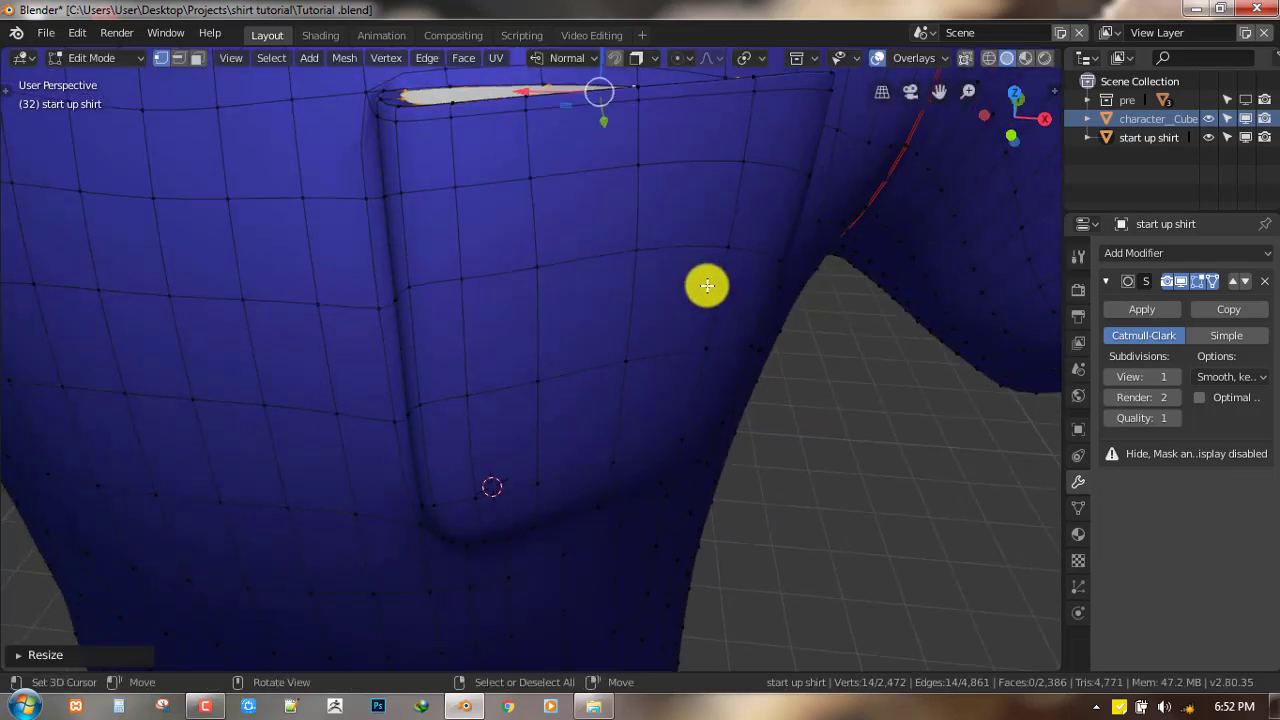
- Extrude the rim's inner loop, switch the transform orientation to Global, and lower the loop along Z into the pocket
key(e)
right_click(595, 230)
middle_drag(616, 348, 603, 232)
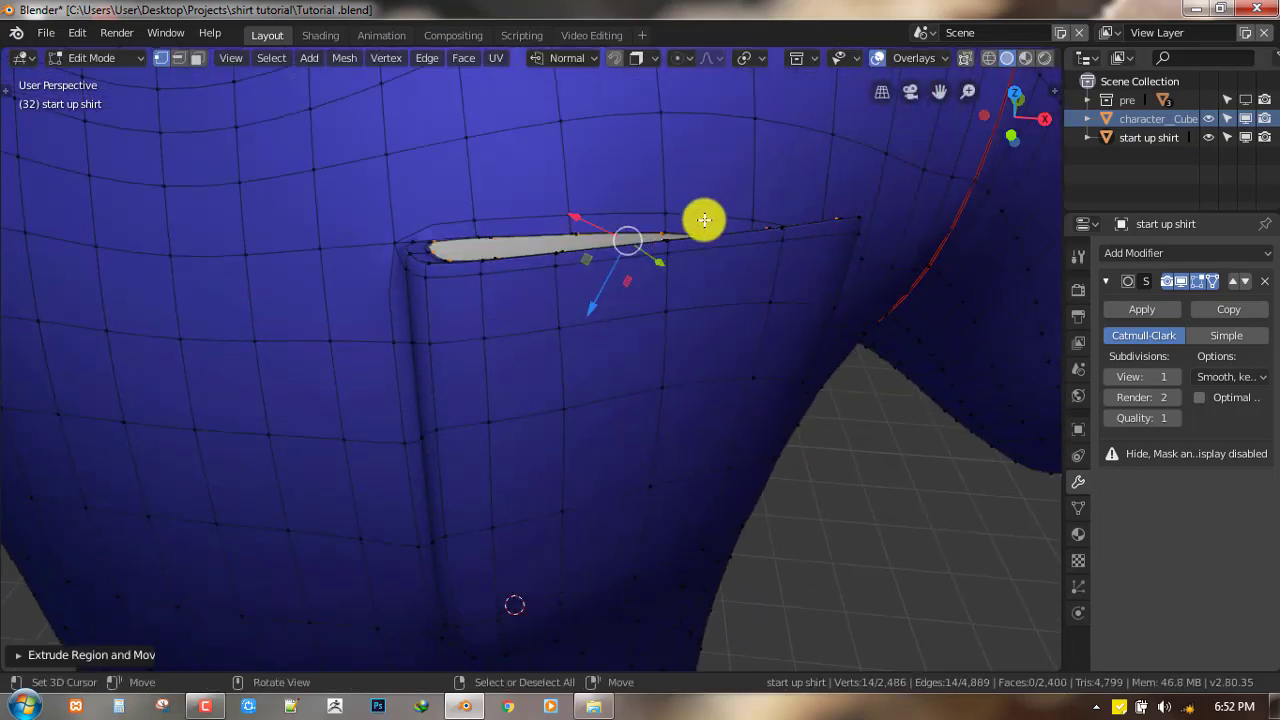
key(alt+space)
click(577, 193)
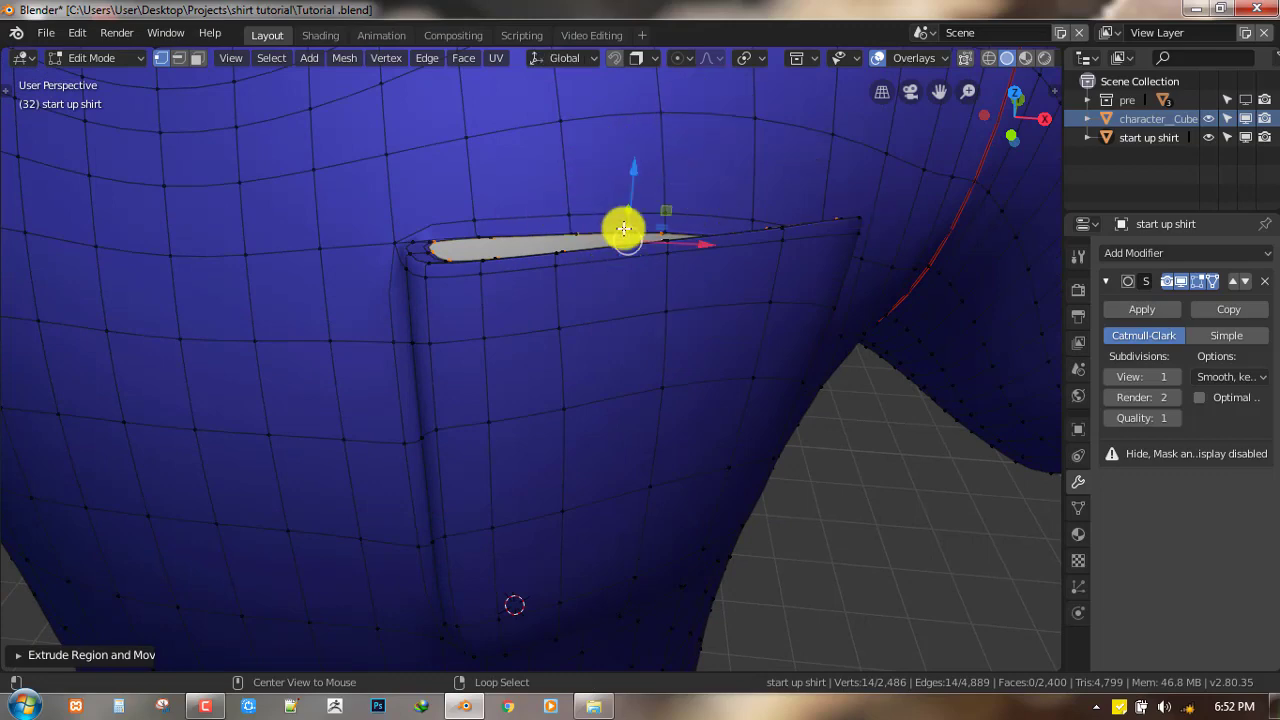
key(g)
key(z)
click(663, 474)
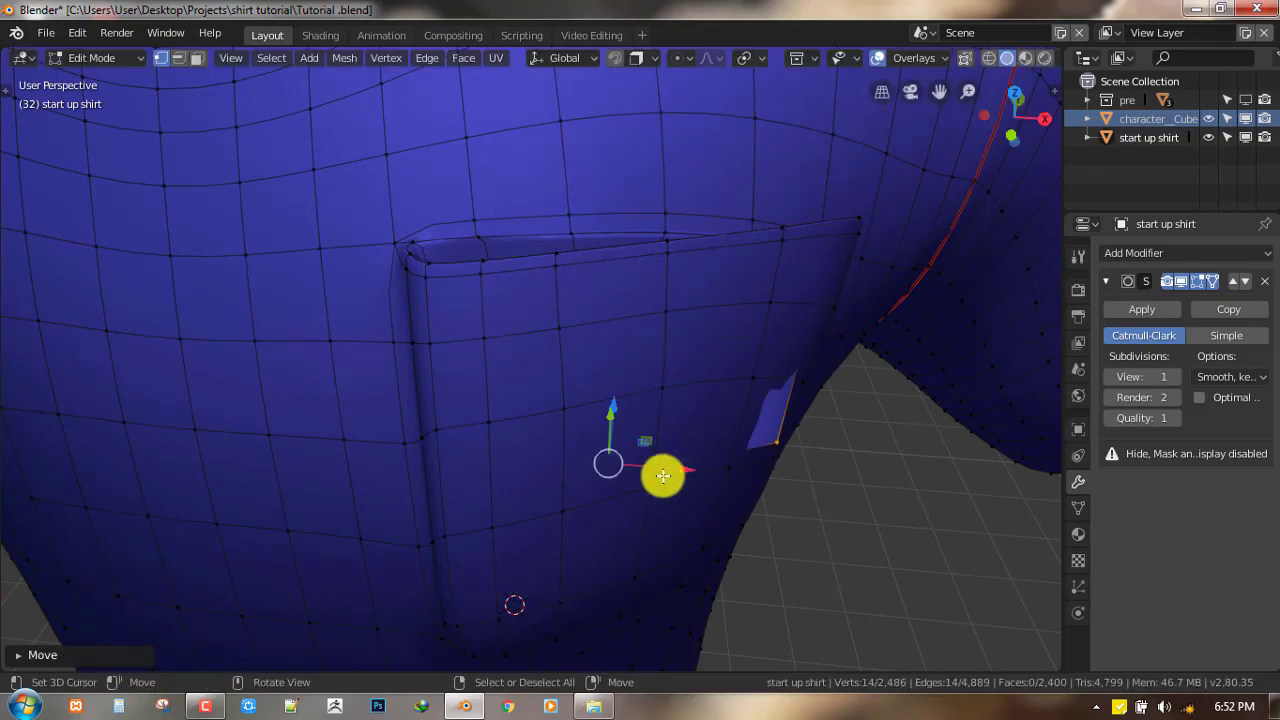
- Move and rotate the lowered loop so that it fits inside the pocket
middle_drag(663, 474, 747, 497)
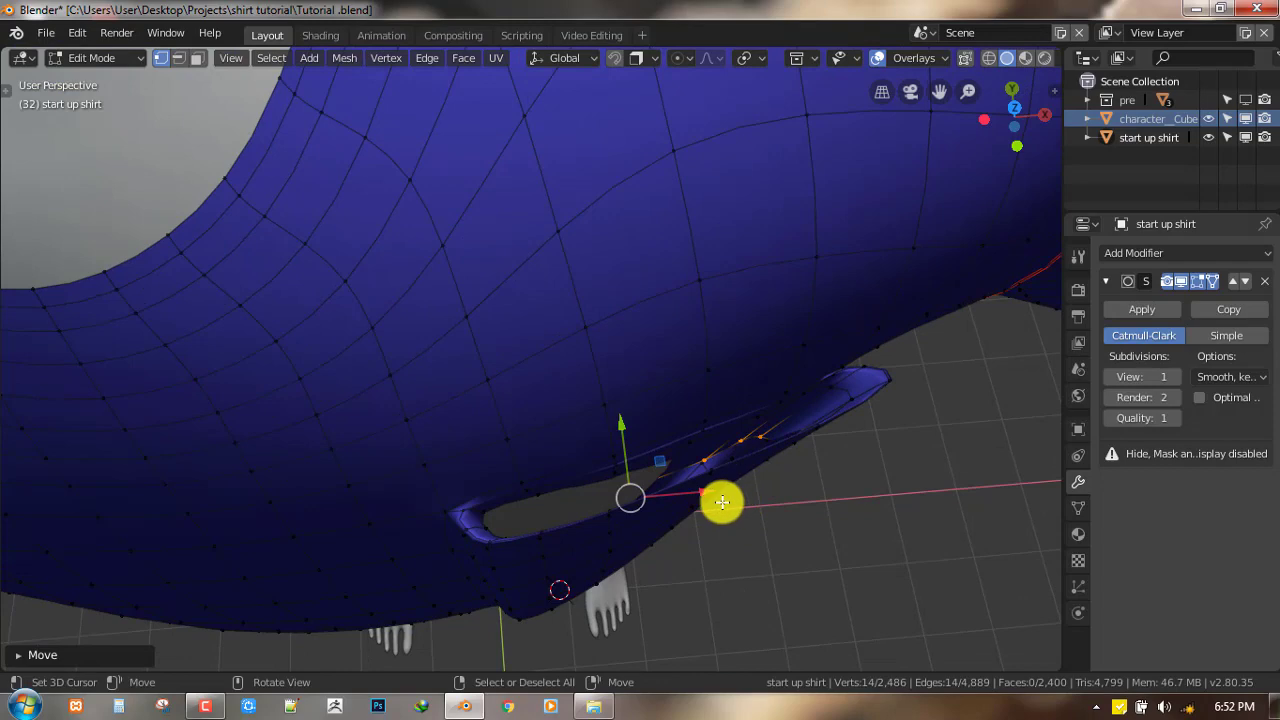
drag(726, 486, 700, 502)
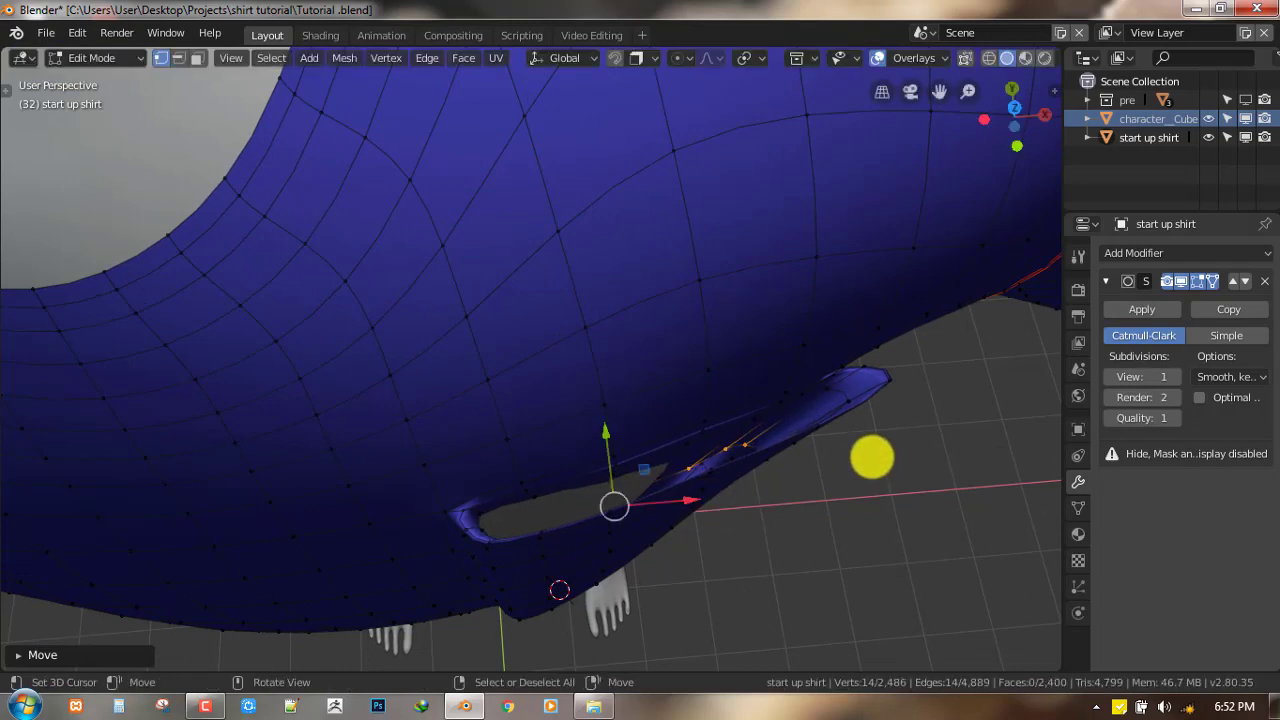
key(r)
click(754, 497)
middle_drag(754, 497, 670, 451)
- Isolate the pocket's inner bottom loop and fill a first face between two of its opposite edges
key(shift+h)
key(KP_Divide)
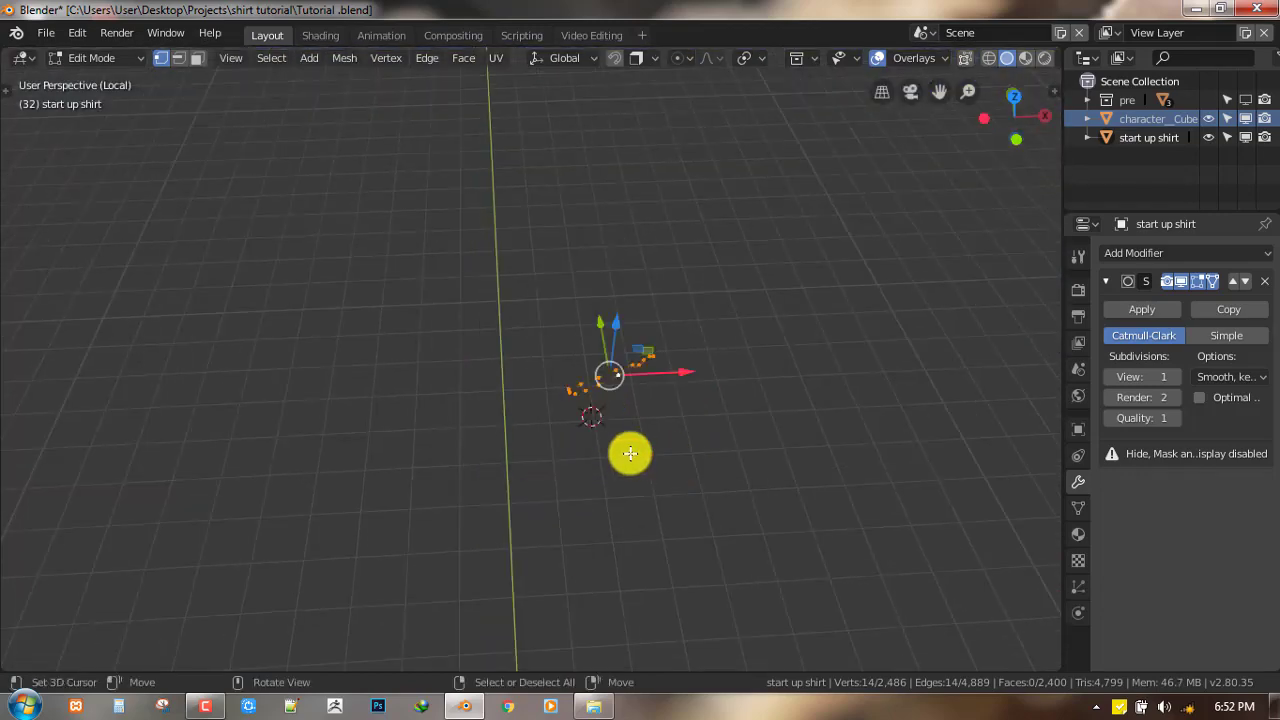
key(alt+a)
middle_drag(713, 372, 622, 390)
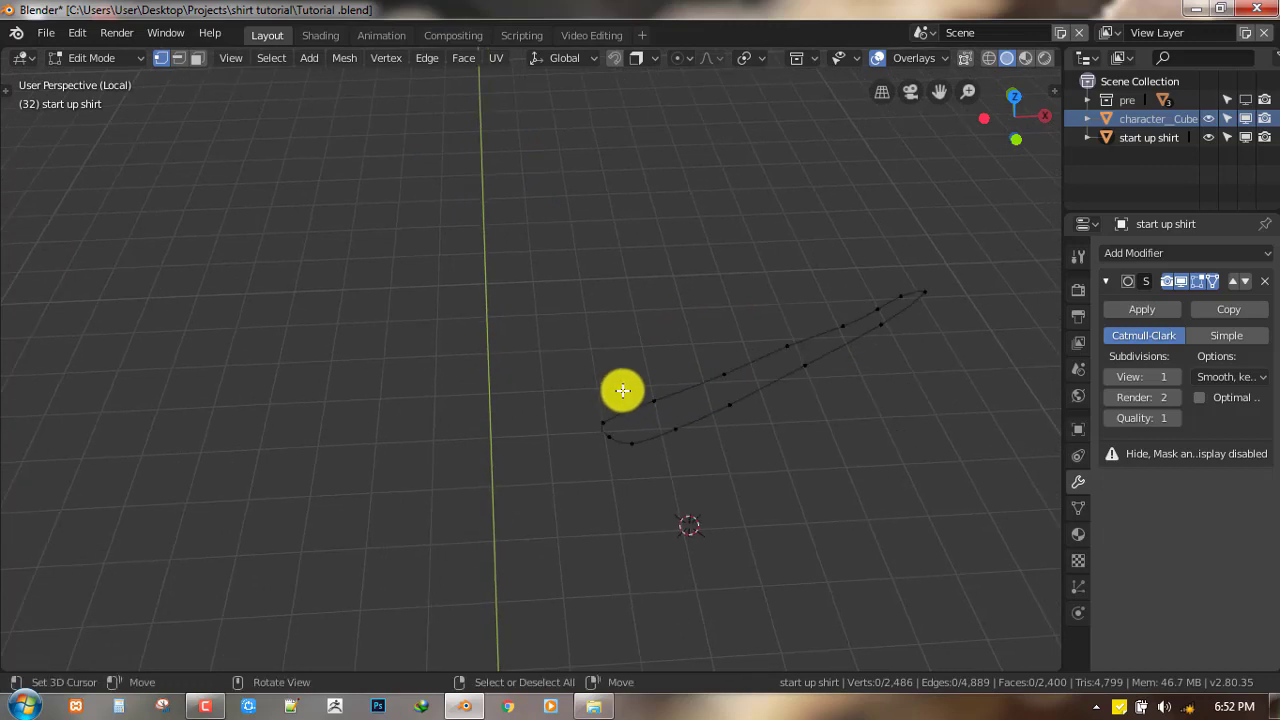
click(692, 387)
key(f)
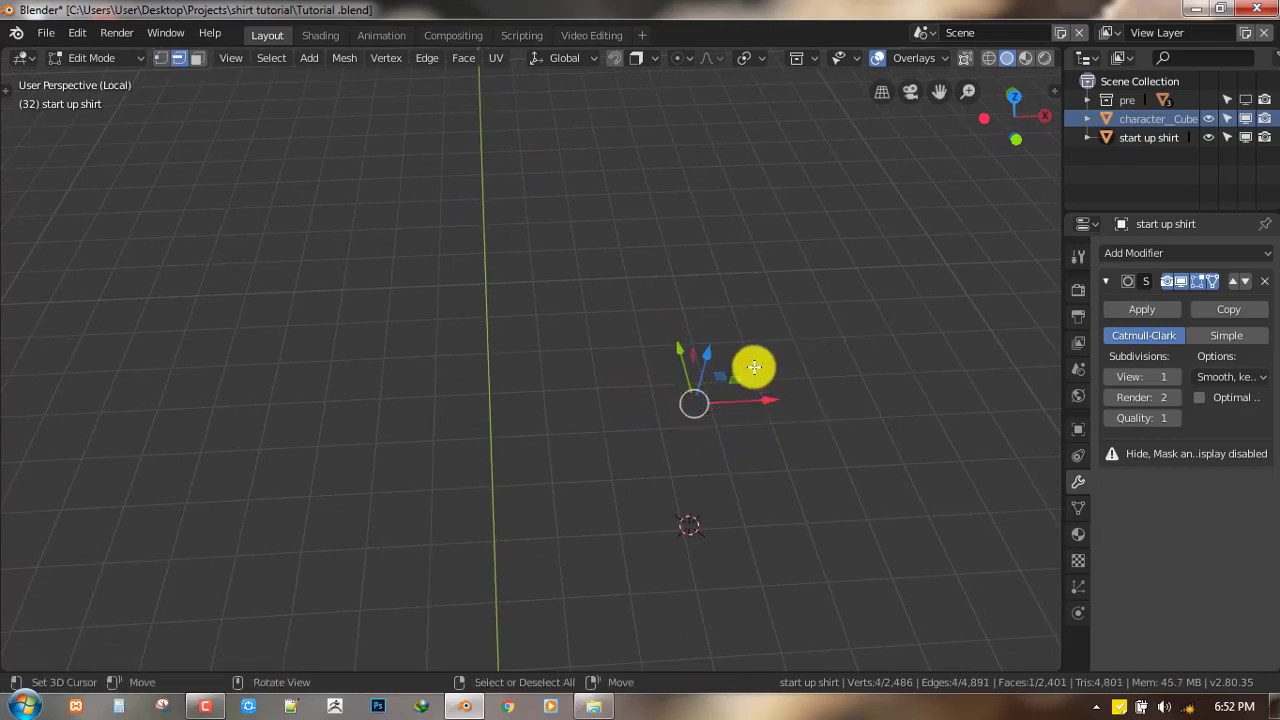
- Hide all objects except the shirt and fill the next four-vertex face along the pocket's bottom loop
key(KP_Divide)
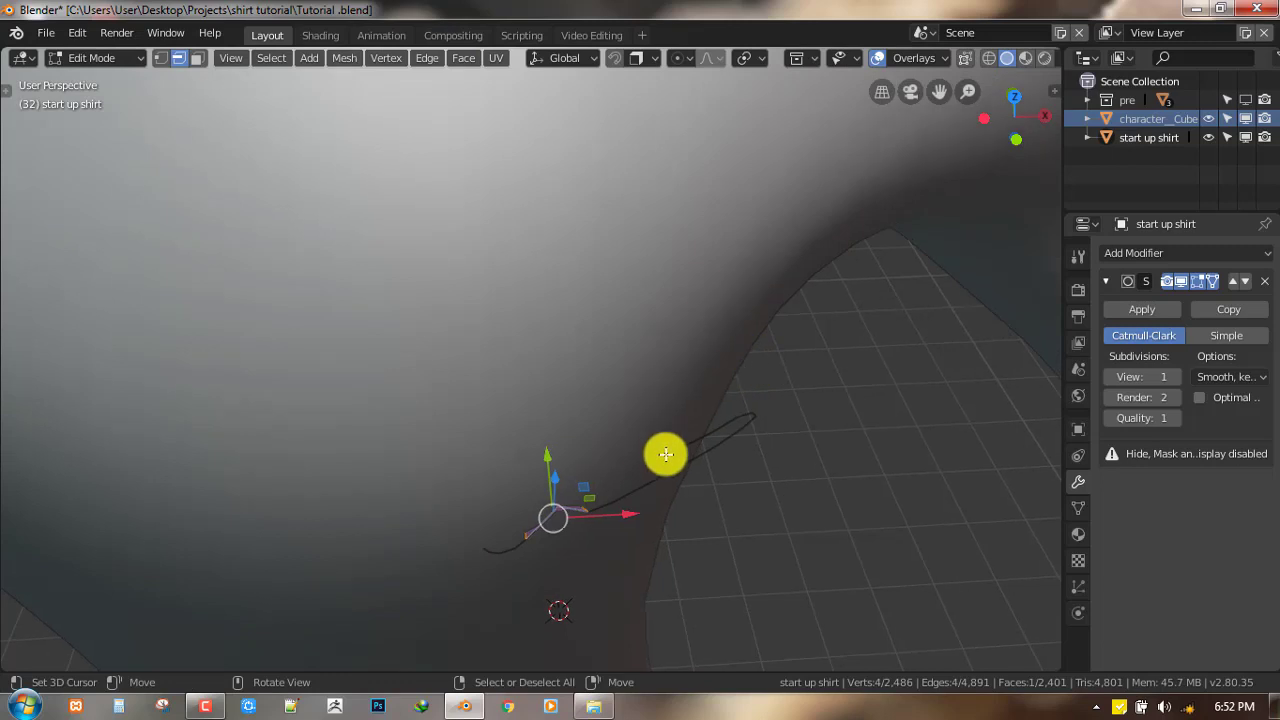
key(Tab)
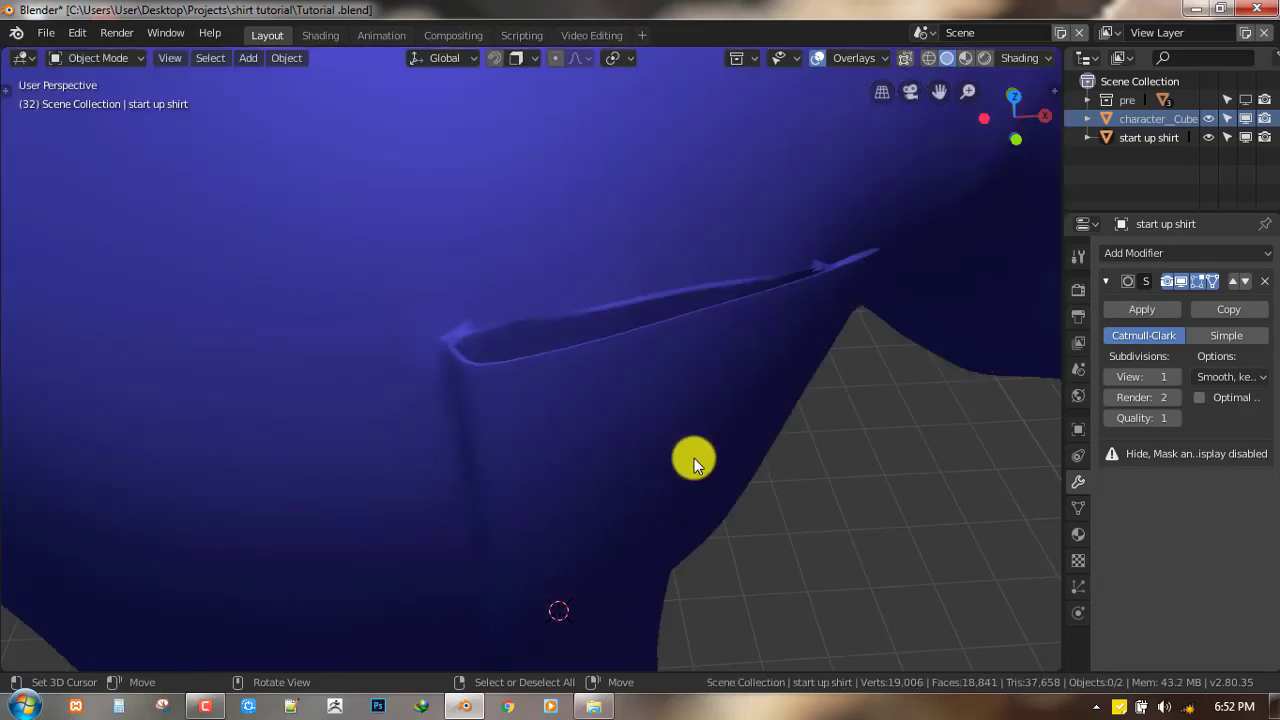
key(shift+h)
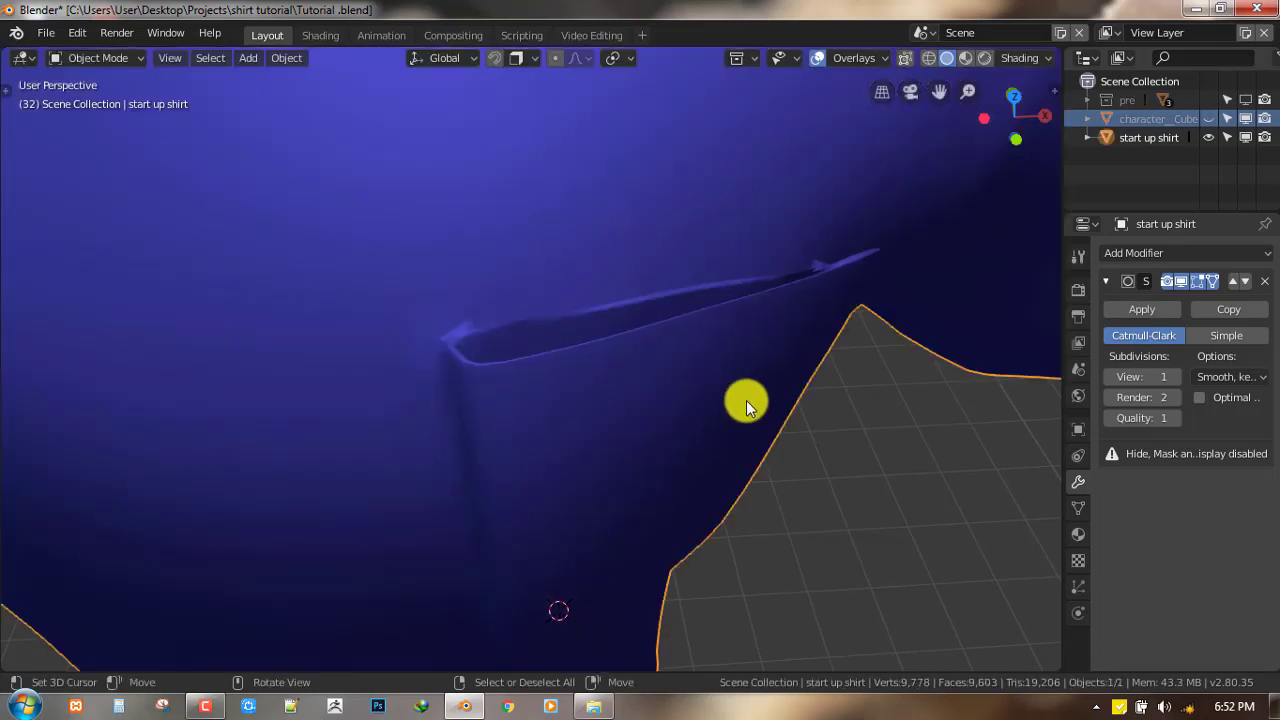
key(Tab)
scroll(617, 523, up, 1)
key(alt+a)
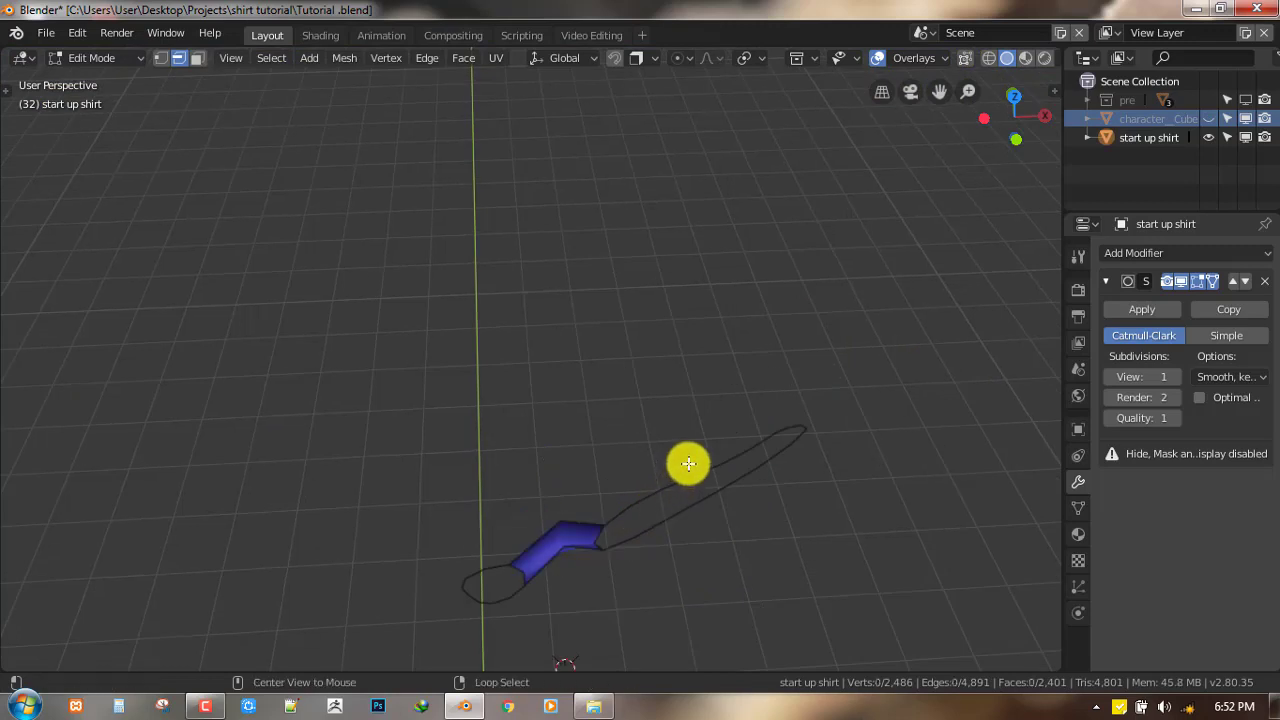
key(1)
shift+right_click(675, 514)
shift+right_click(602, 550)
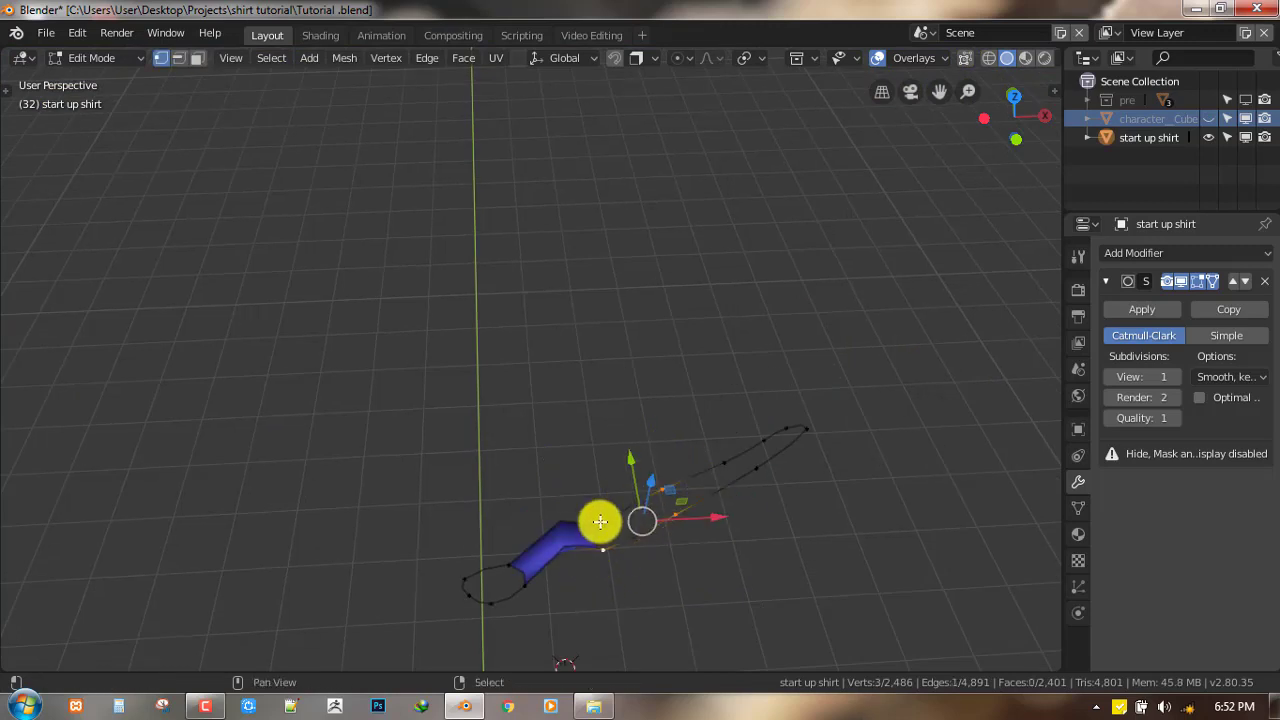
shift+right_click(603, 525)
key(f)
- Continue filling faces between opposite vertices of the bottom loop toward its sleeve-side end
right_click(686, 501)
shift+right_click(675, 488)
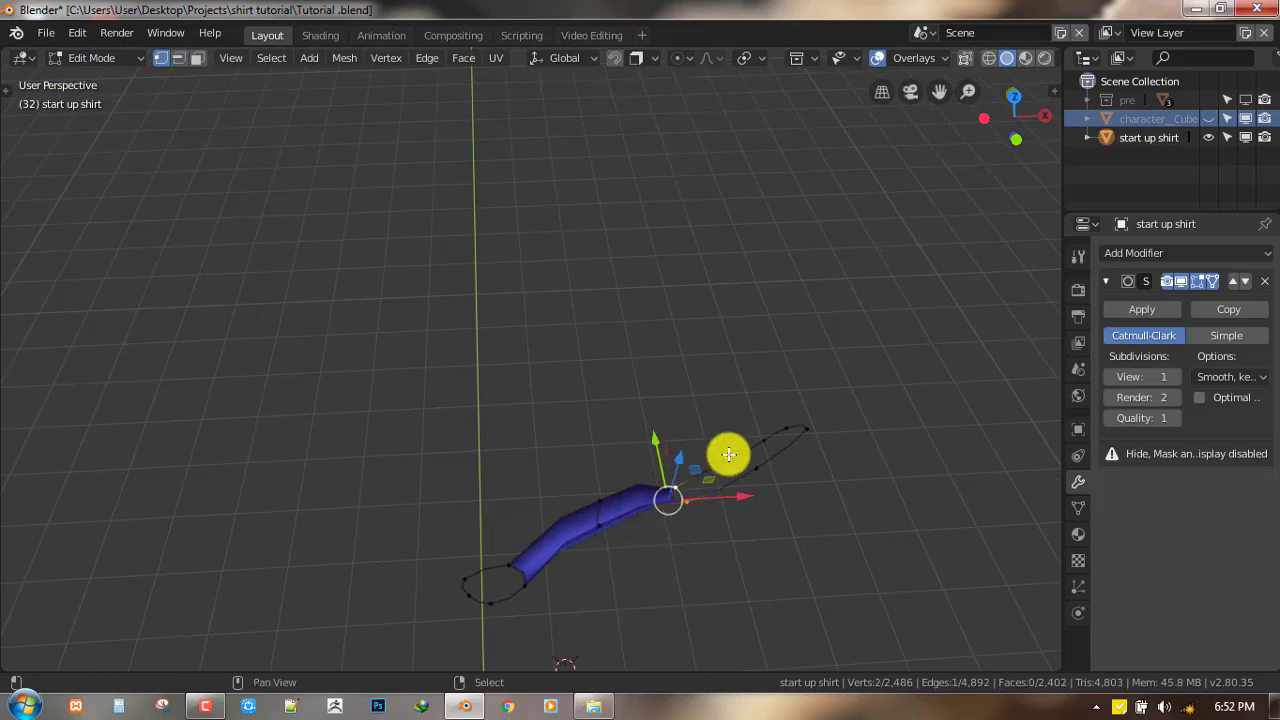
click(760, 471)
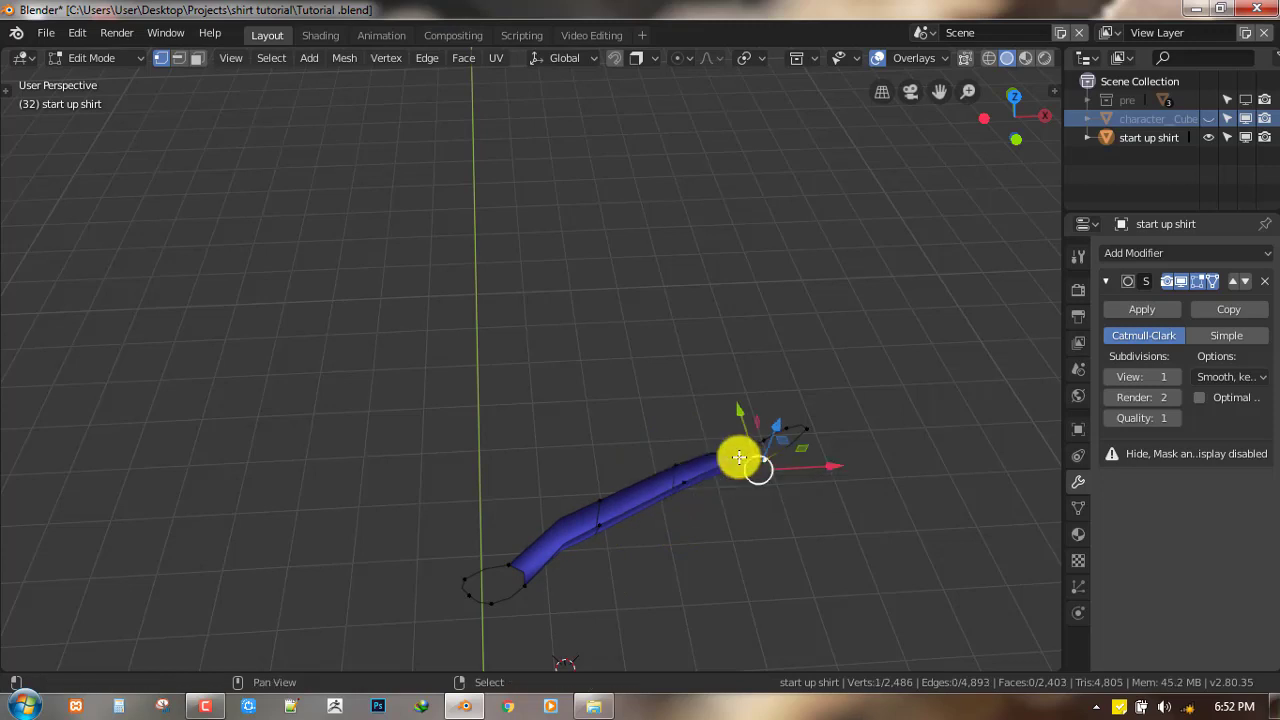
right_click(808, 430)
shift+right_click(774, 456)
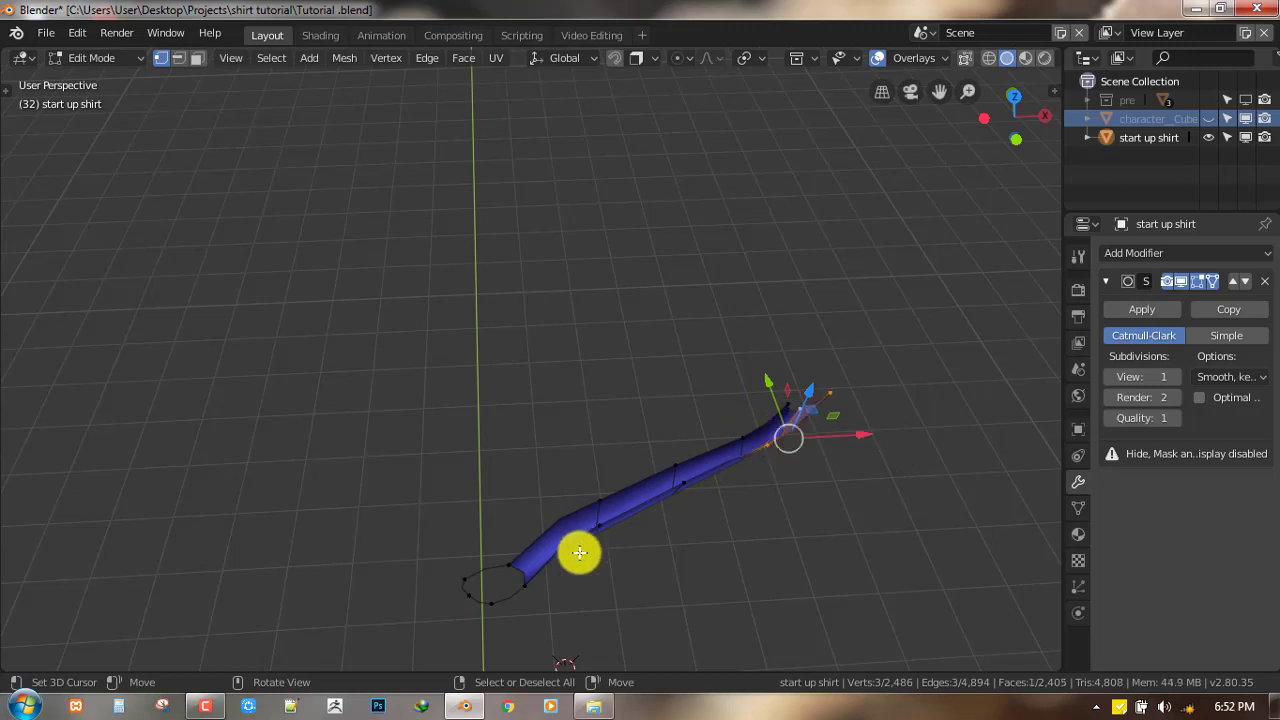
- Close the end of the bottom loop nearest the shirt's centre with a four-vertex face and a triangle
right_click(527, 585)
shift+right_click(510, 564)
shift+right_click(467, 580)
shift+right_click(491, 602)
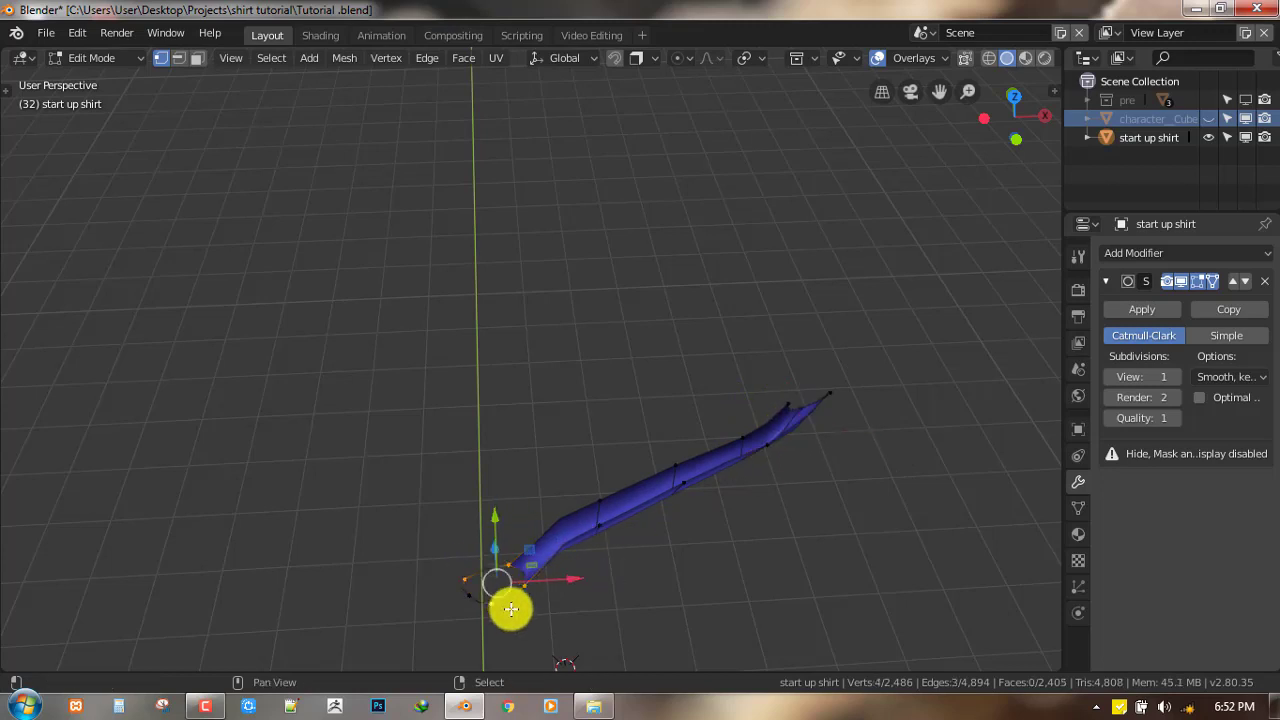
shift+middle_drag(531, 548, 546, 463)
key(f)
right_click(482, 509)
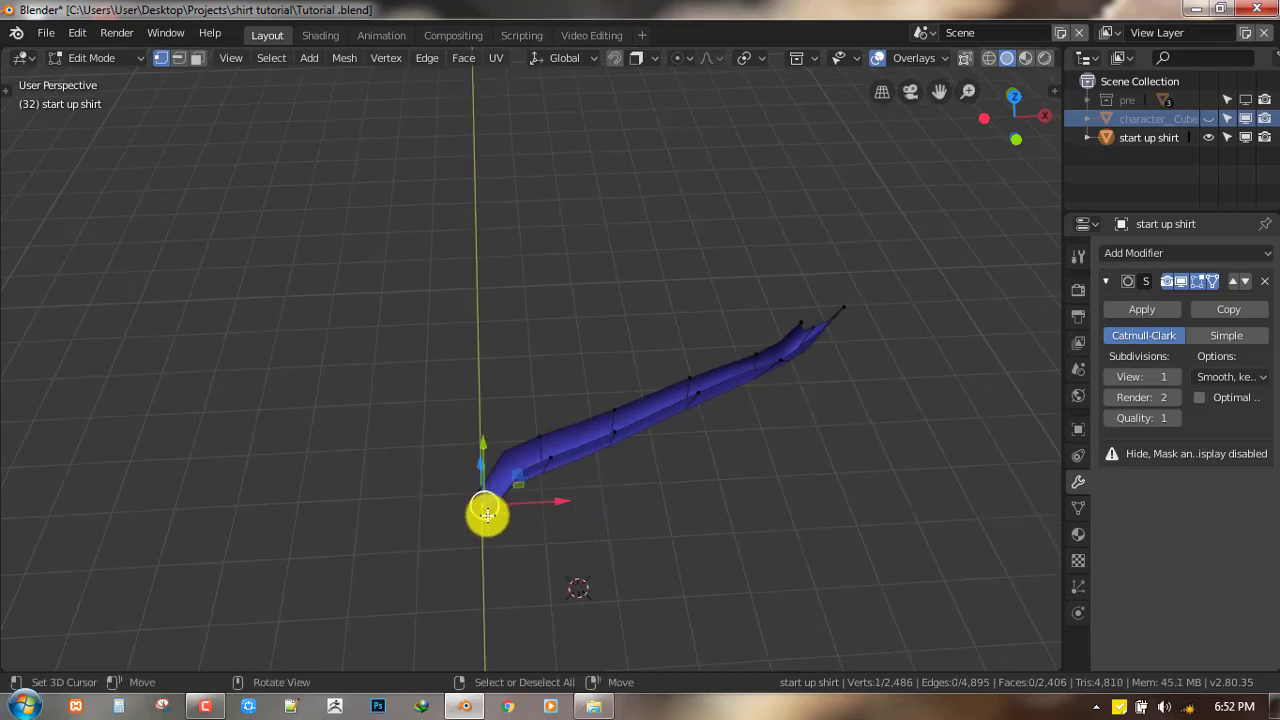
alt+click(509, 505)
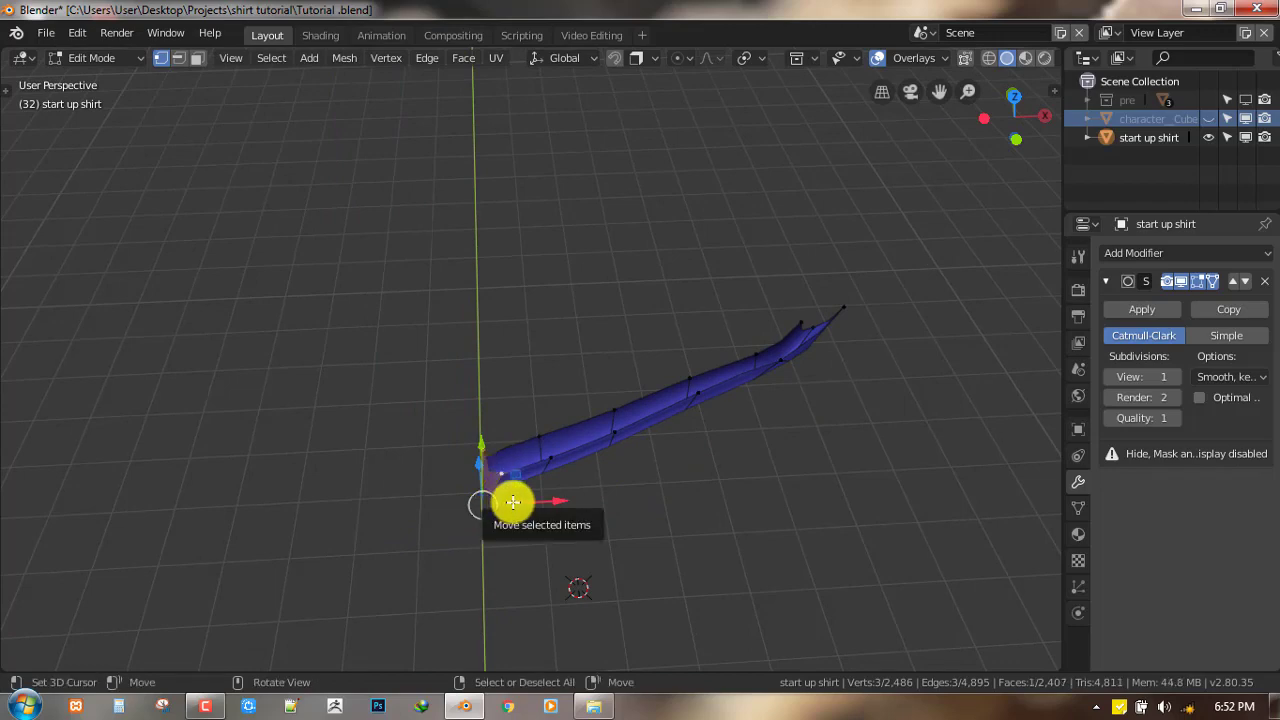
- Reveal the shirt's hidden geometry and return to object mode
key(alt+h)
scroll(565, 440, down, 3)
key(Tab)
key(KP_1)
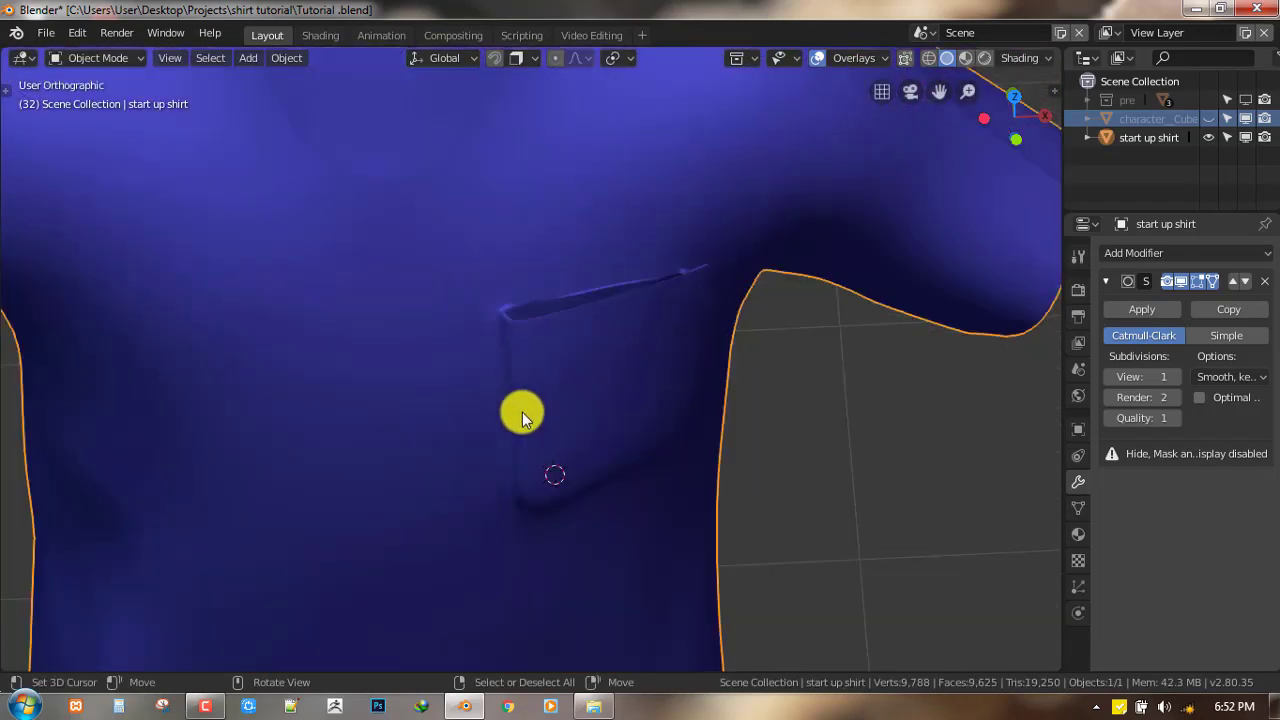
- Smooth the front surface of the chest pocket with a short stroke in Sculpt Mode
scroll(570, 340, down, 5)
key(ctrl+Tab)
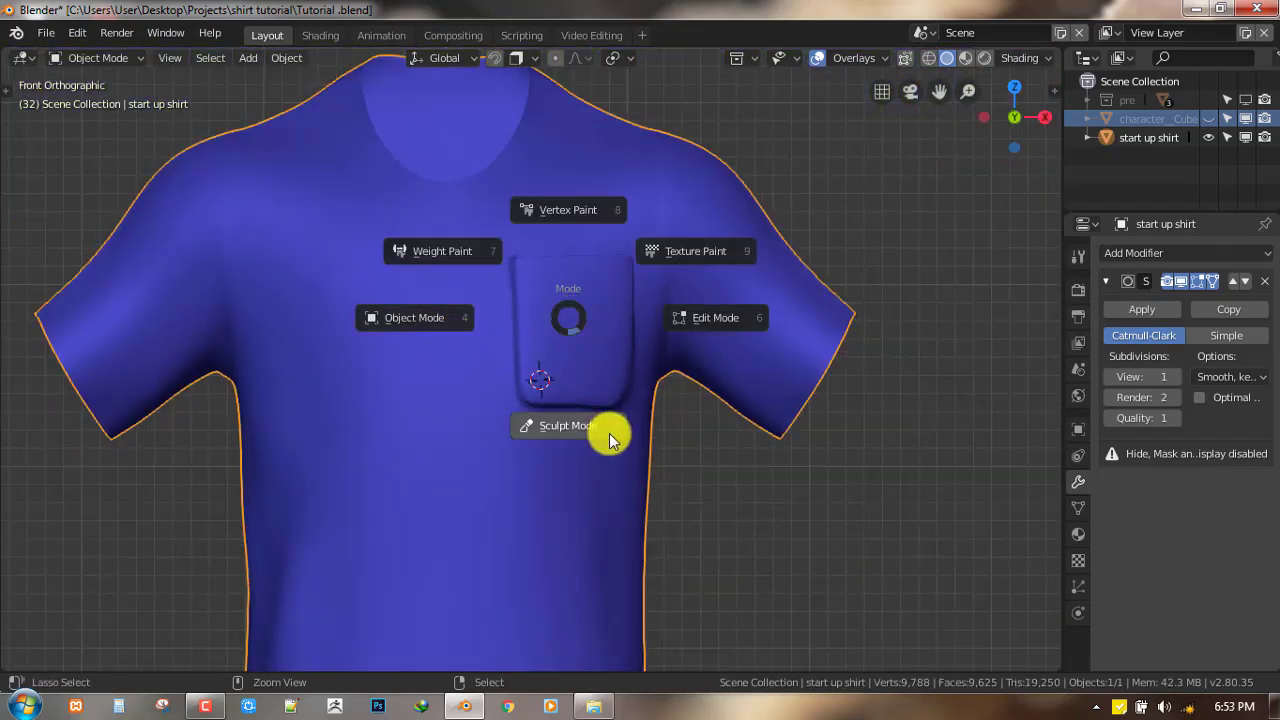
click(621, 362)
middle_drag(621, 366, 575, 415)
scroll(606, 392, up, 4)
shift+drag(600, 314, 612, 309)
key(KP_1)
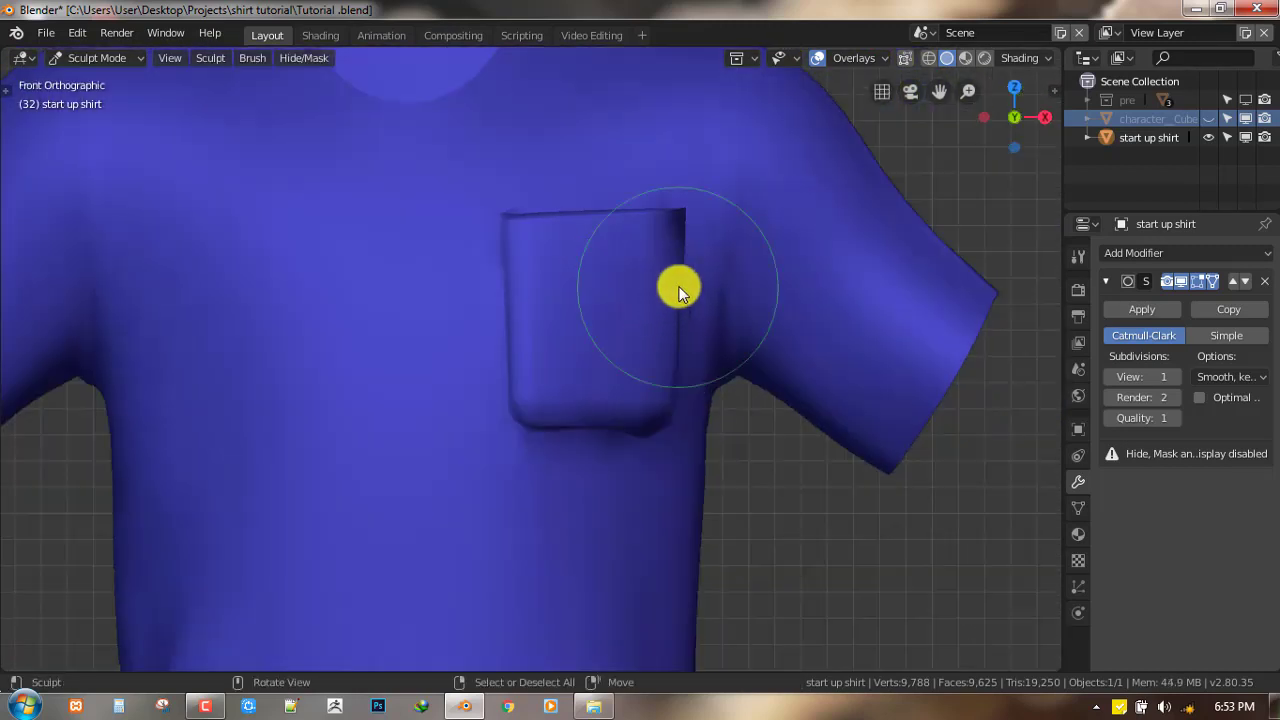
- Return the shirt to Object Mode and deselect everything
key(ctrl+Tab)
click(605, 291)
key(alt+a)
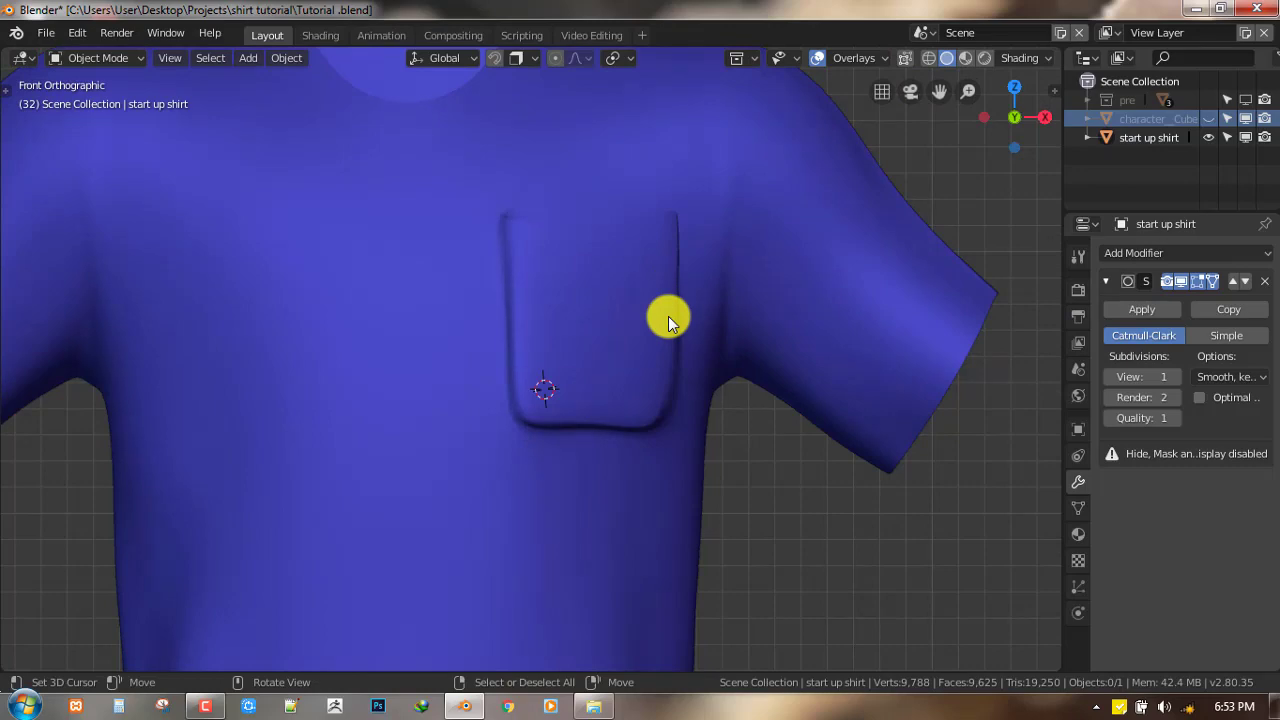
- Examine the chest pocket's shape and shading on the shirt from the front and from angled views, near and far
middle_drag(668, 316, 511, 413)
scroll(510, 355, down, 4)
scroll(665, 325, down, 5)
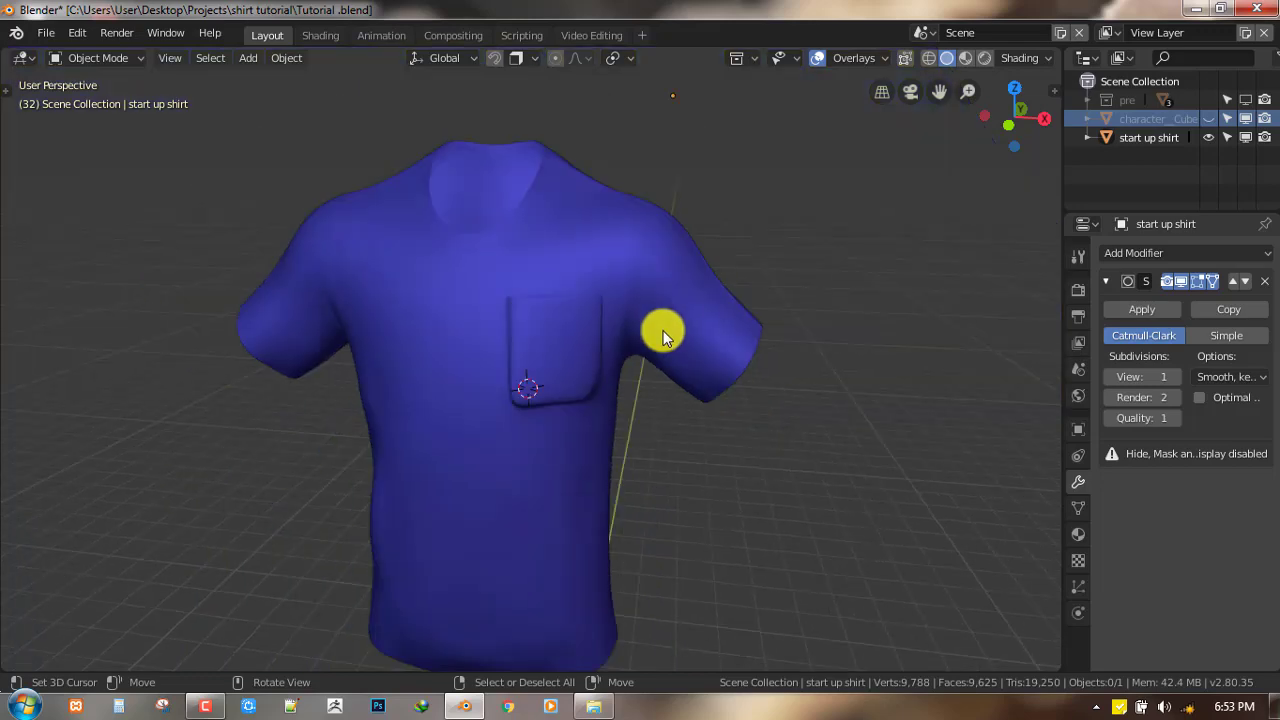
key(KP_1)
scroll(663, 330, up, 5)
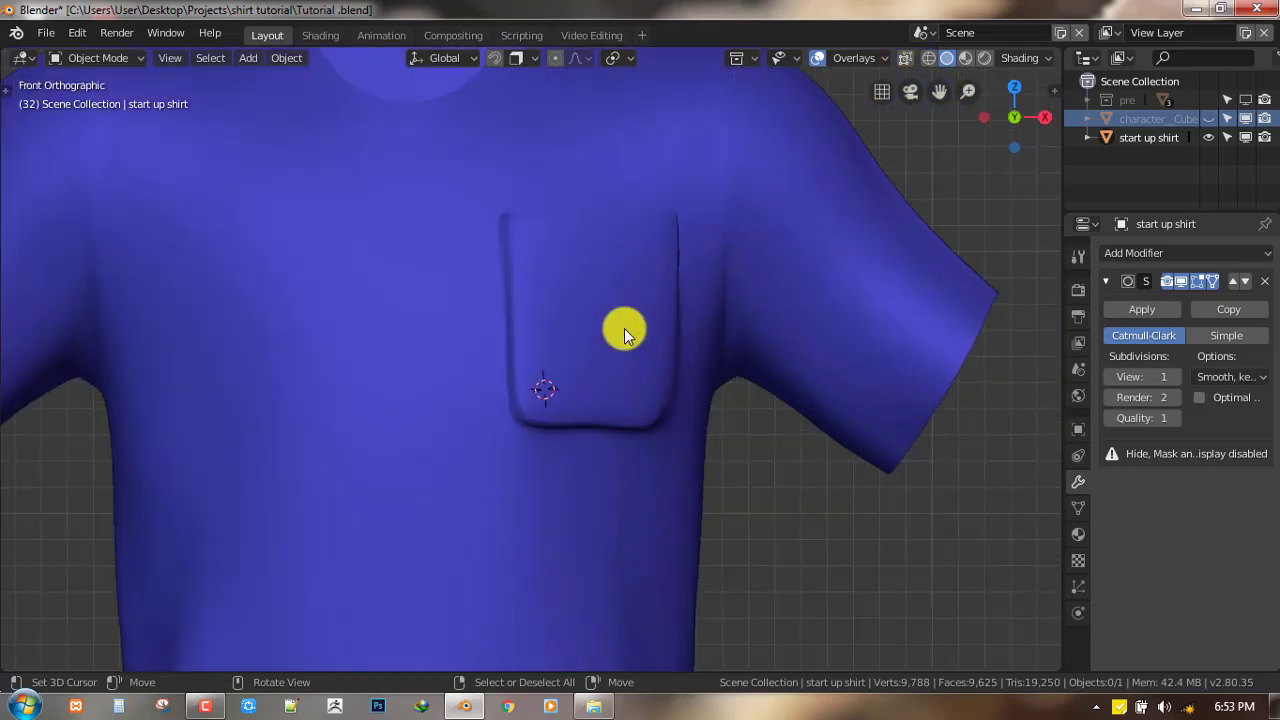
scroll(660, 315, down, 5)
scroll(720, 314, up, 3)
mouse_move(720, 314)
middle_down()
mouse_move(506, 394)
mouse_move(809, 431)
mouse_move(606, 469)
mouse_move(566, 343)
mouse_move(709, 333)
middle_up()
key(KP_1)
scroll(571, 366, up, 2)
middle_drag(571, 366, 691, 410)
scroll(559, 446, up, 3)
key(KP_1)
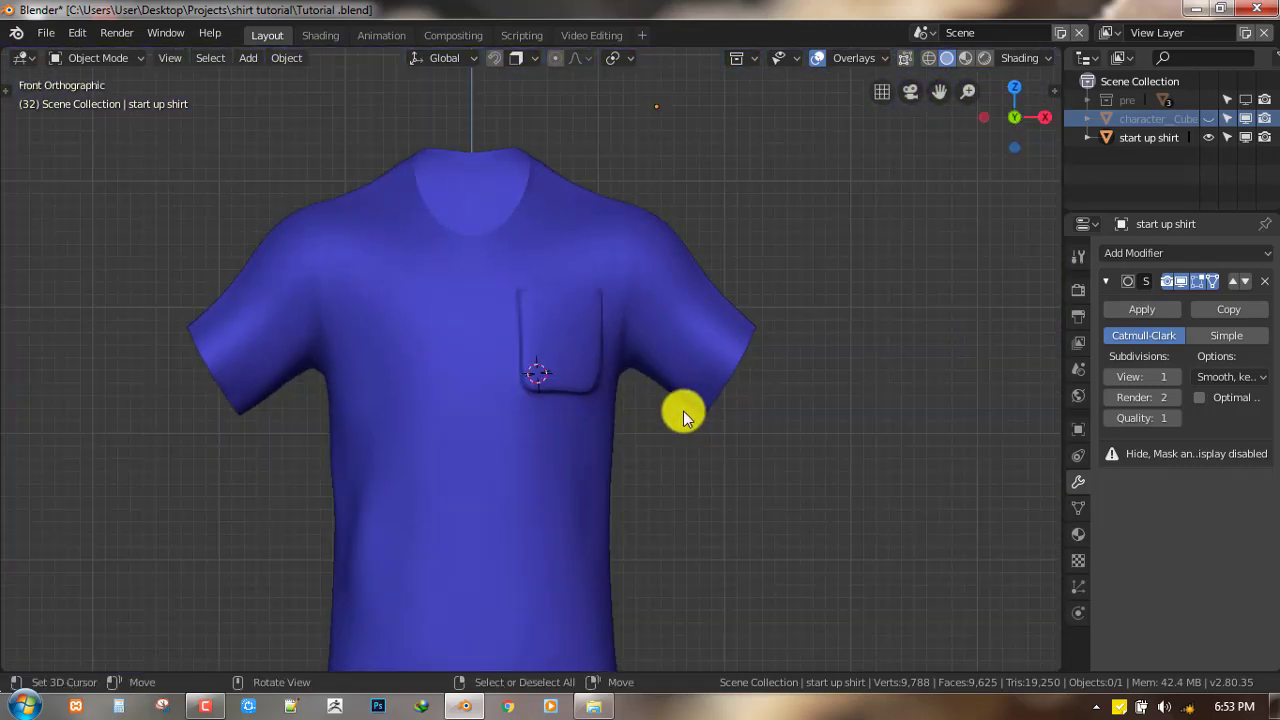